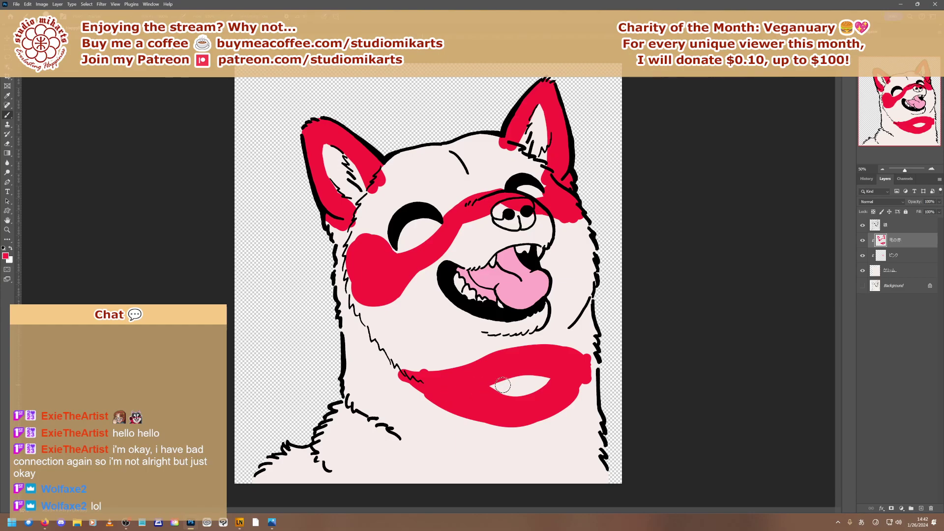
Add a new layer named 毛の黒 above the red fur layer and make it a clipping mask
left_click(921, 508)
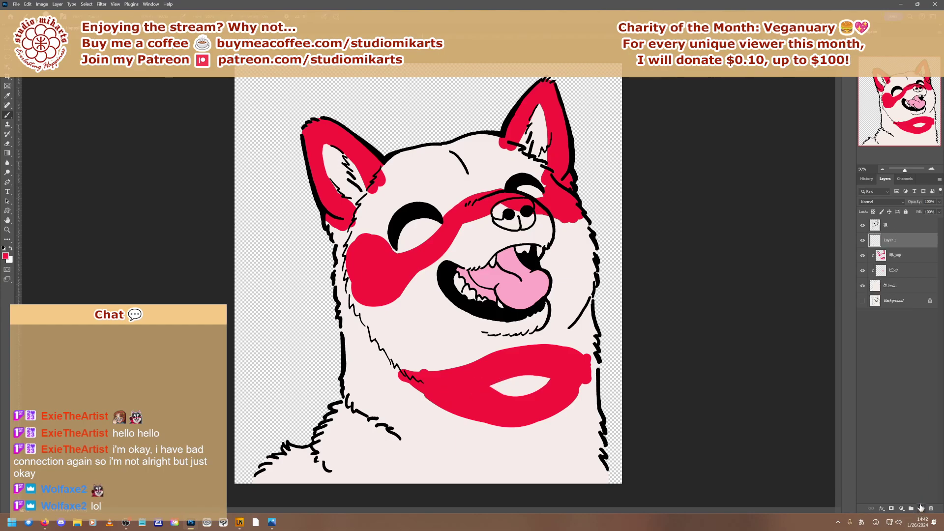
double_click(887, 241)
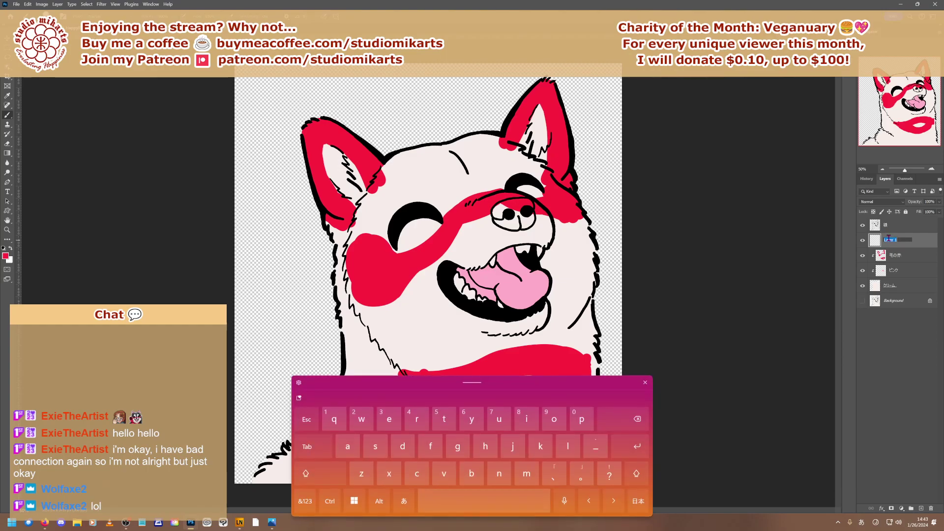
type("k")
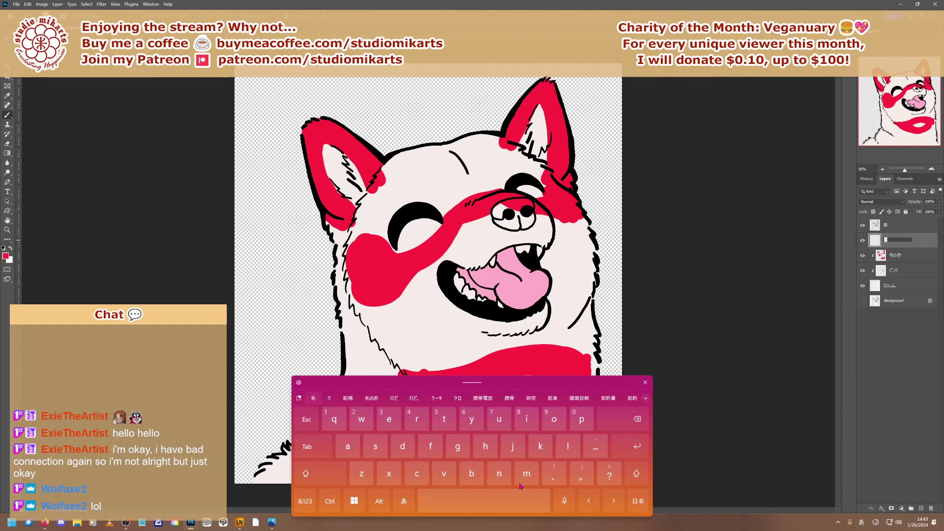
key("Return")
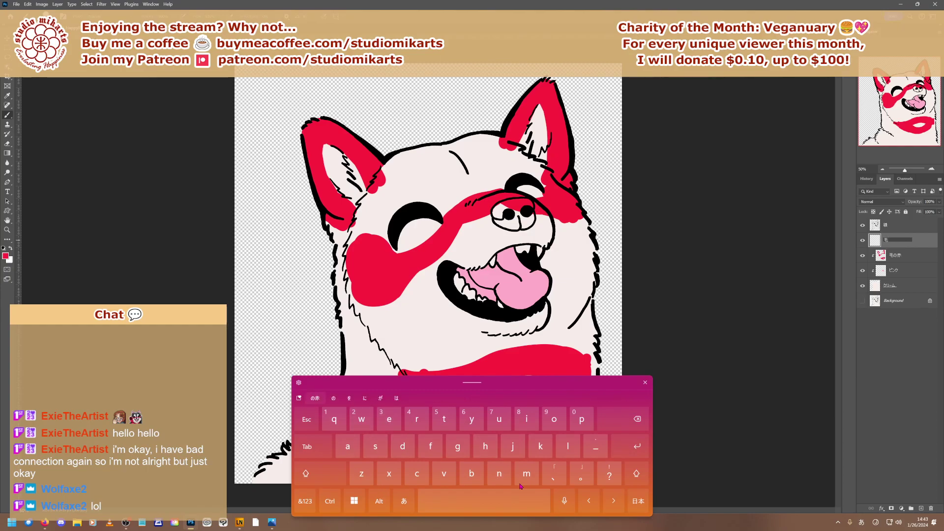
type("の")
type("kur")
type("o")
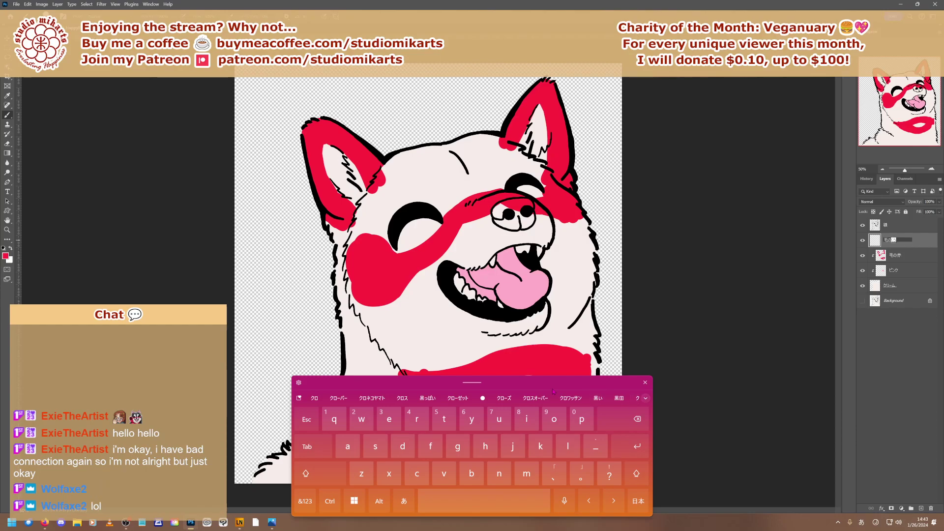
left_click(645, 398)
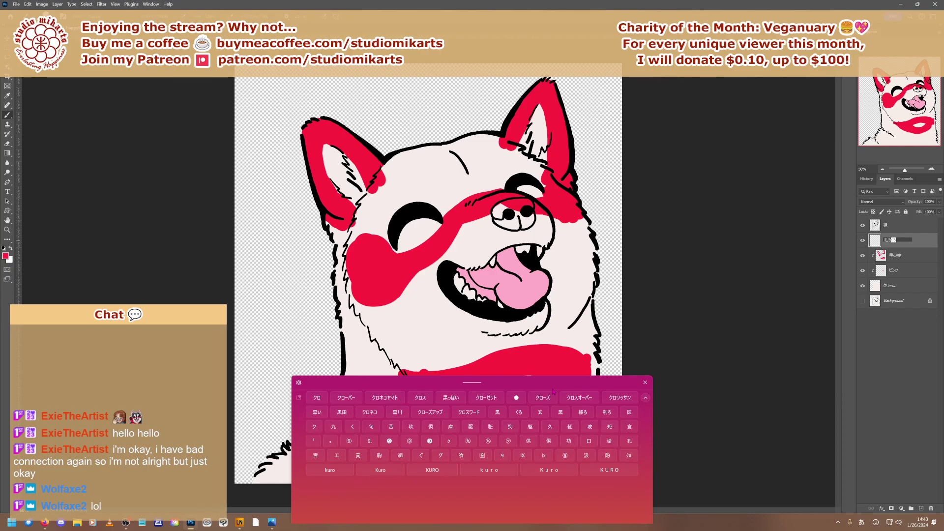
left_click(498, 412)
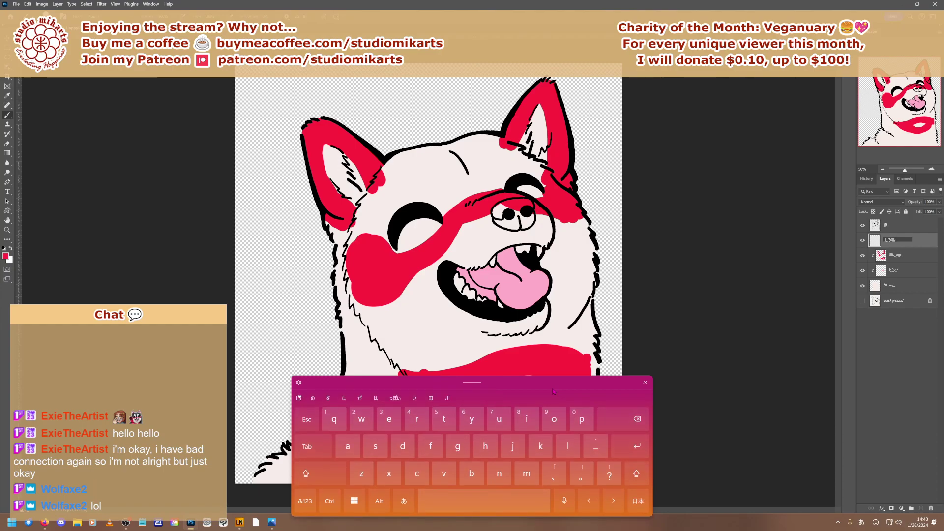
key("Return")
left_click(645, 383)
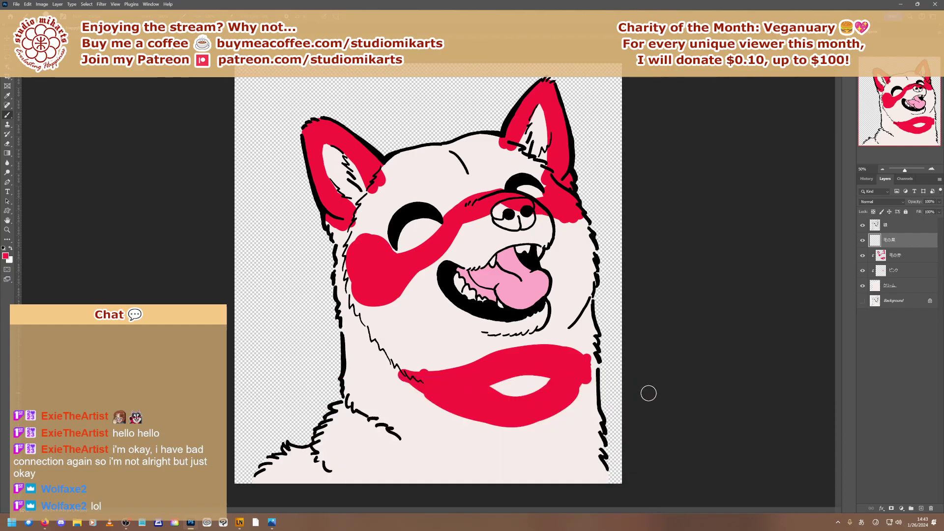
right_click(886, 240)
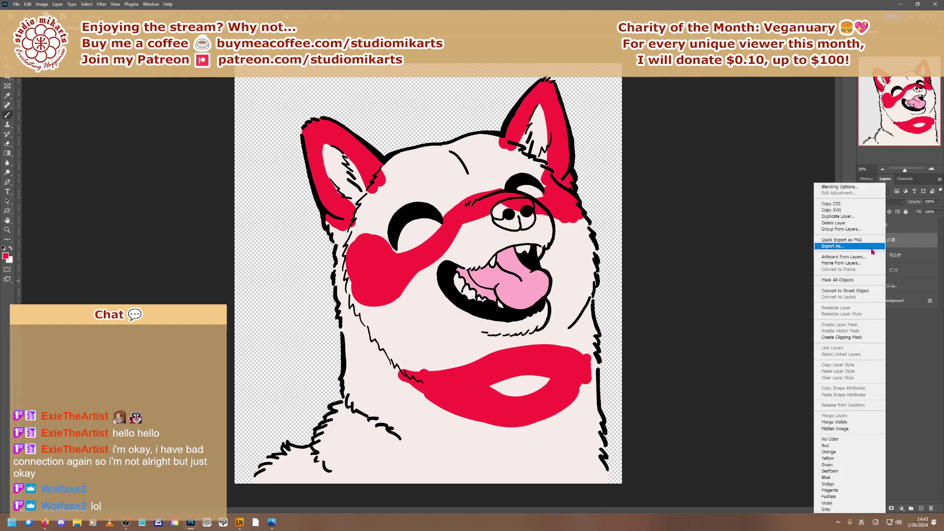
left_click(823, 339)
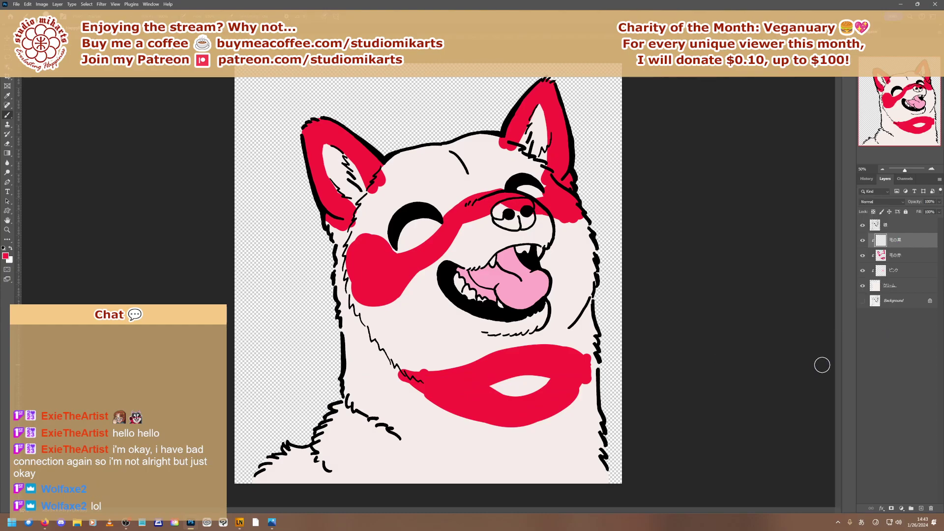
Sample the dark grey fur colour from the reference husky drawing and paint the neck and cheek edge around the red collar
key("ctrl+Tab")
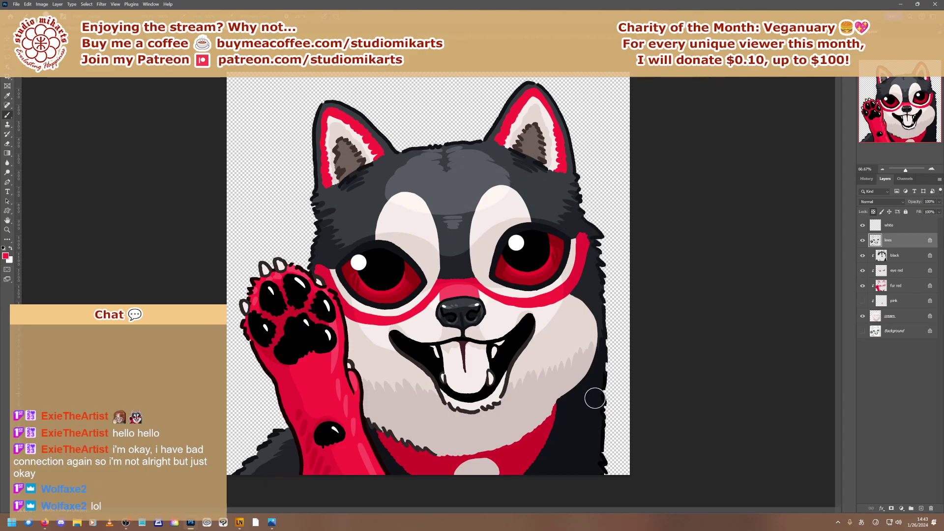
left_click(537, 187, "alt")
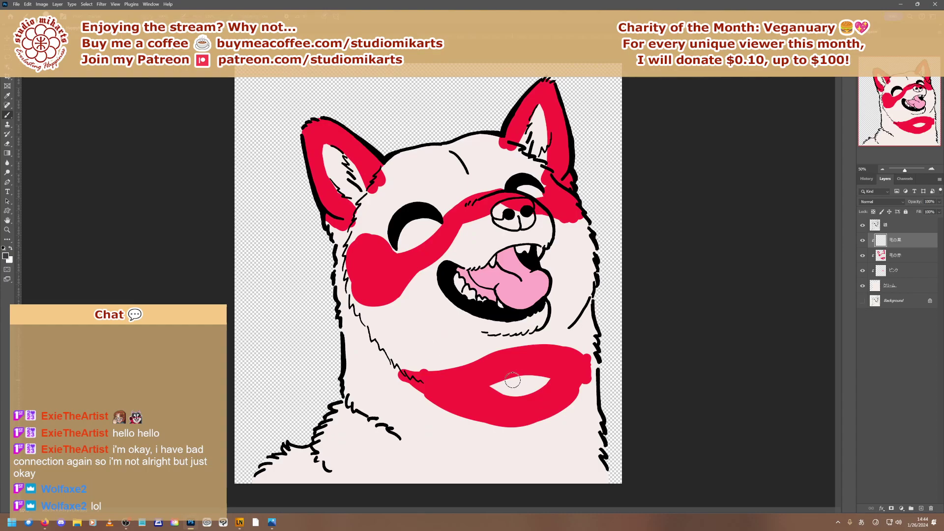
mouse_move(396, 381)
left_mouse_down()
mouse_move(502, 436)
mouse_move(381, 378)
mouse_move(489, 435)
mouse_move(457, 422)
mouse_move(546, 426)
mouse_move(531, 426)
mouse_move(598, 386)
mouse_move(572, 402)
mouse_move(605, 356)
mouse_move(587, 397)
mouse_move(519, 443)
mouse_move(601, 420)
mouse_move(532, 452)
mouse_move(575, 443)
mouse_move(560, 454)
mouse_move(437, 410)
mouse_move(439, 432)
mouse_move(511, 462)
mouse_move(377, 398)
mouse_move(393, 395)
mouse_move(398, 406)
mouse_move(343, 368)
mouse_move(355, 366)
mouse_move(407, 397)
mouse_move(335, 381)
mouse_move(373, 399)
mouse_move(342, 356)
mouse_move(403, 394)
mouse_move(387, 380)
mouse_move(342, 377)
mouse_move(337, 317)
mouse_move(359, 340)
mouse_move(331, 286)
mouse_move(362, 354)
mouse_move(335, 262)
mouse_move(338, 313)
mouse_move(312, 211)
mouse_move(340, 236)
mouse_move(364, 344)
mouse_move(367, 334)
mouse_move(343, 287)
mouse_move(343, 243)
mouse_move(356, 387)
left_mouse_up()
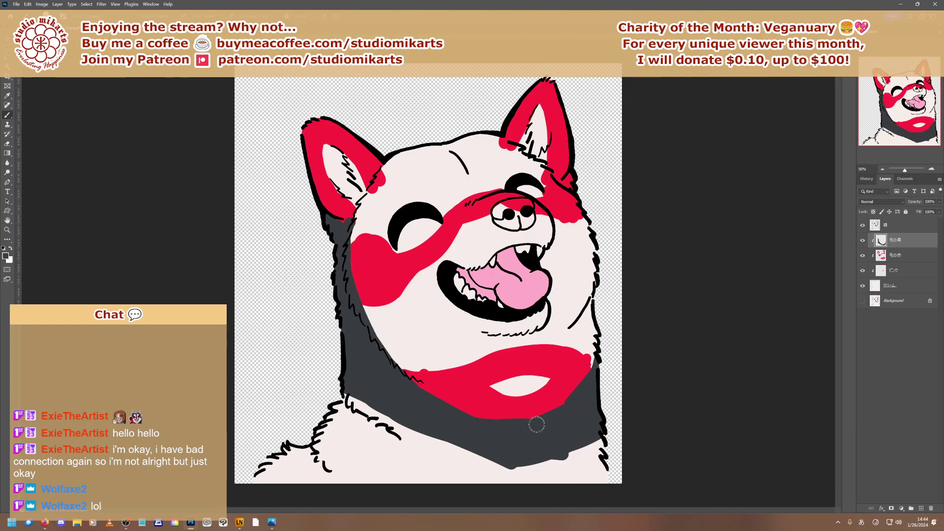
mouse_move(565, 406)
left_mouse_down()
mouse_move(537, 420)
mouse_move(595, 376)
mouse_move(515, 424)
left_mouse_up()
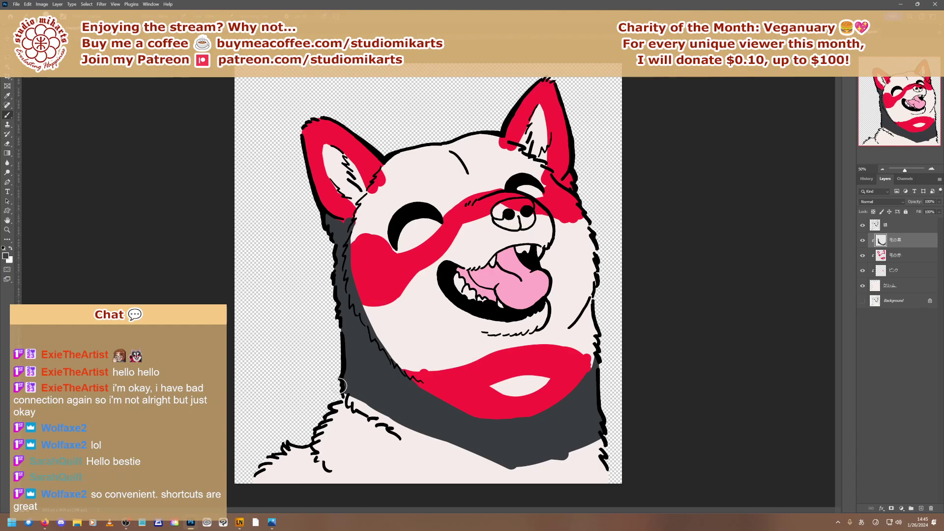
mouse_move(326, 390)
left_mouse_down()
mouse_move(417, 417)
mouse_move(447, 440)
mouse_move(354, 406)
mouse_move(414, 442)
mouse_move(472, 452)
mouse_move(437, 434)
left_mouse_up()
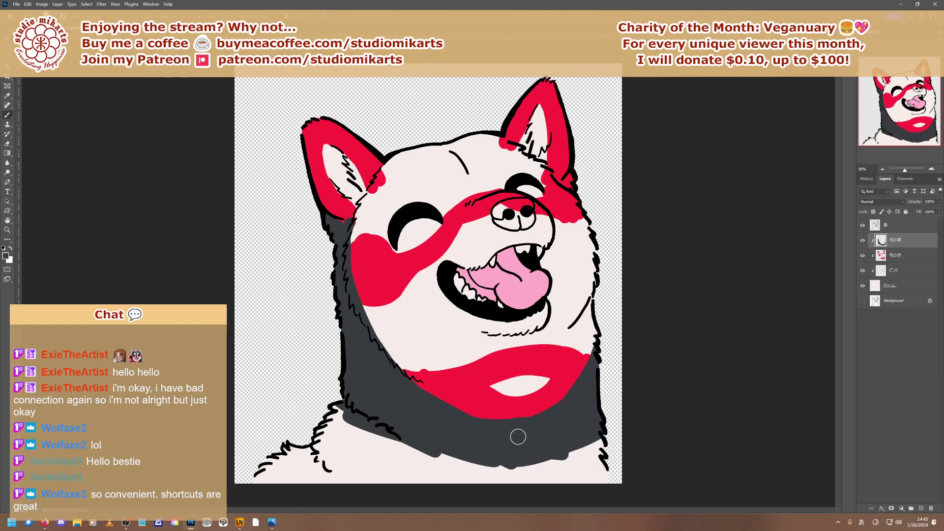
Paint dark grey fur at the ear bases and along the outer edges of both ears
left_click_drag(344, 224, 341, 219)
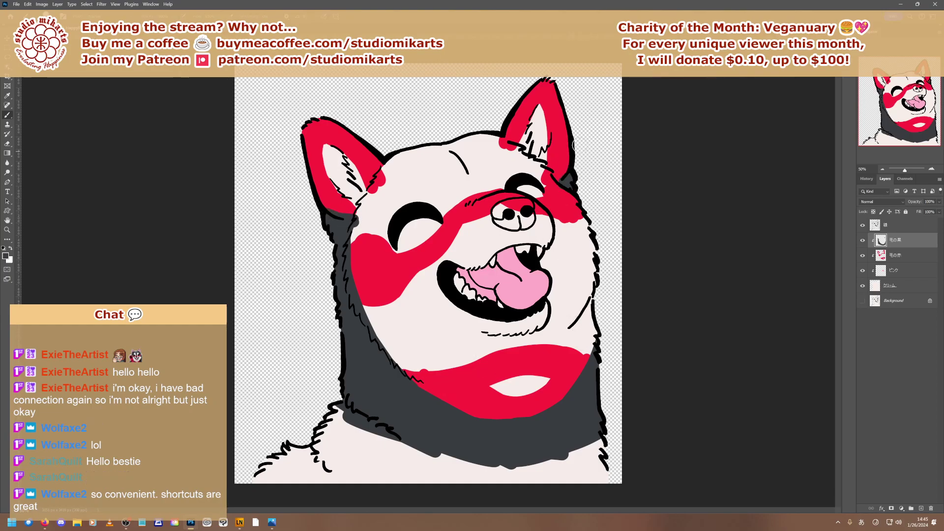
mouse_move(306, 143)
left_mouse_down()
mouse_move(304, 181)
mouse_move(306, 167)
mouse_move(337, 215)
mouse_move(309, 164)
mouse_move(318, 193)
mouse_move(304, 125)
left_mouse_up()
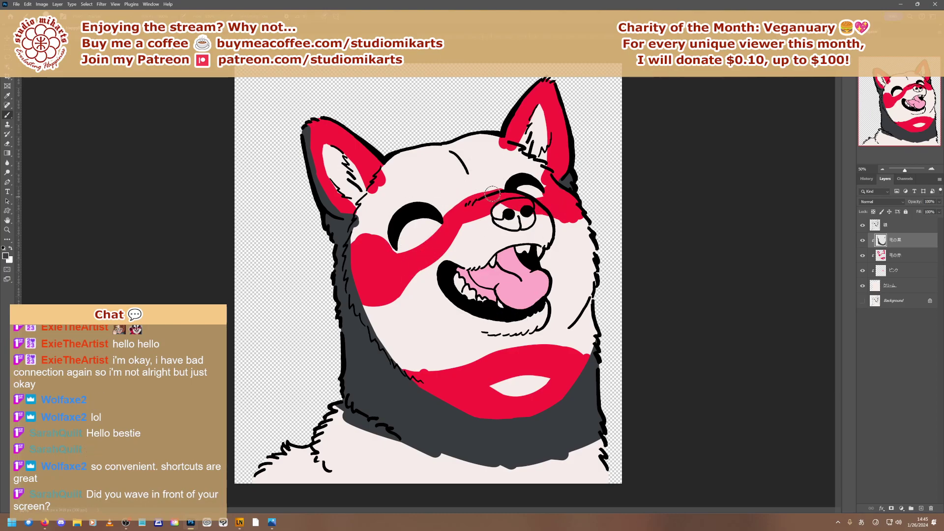
left_click_drag(509, 121, 539, 78)
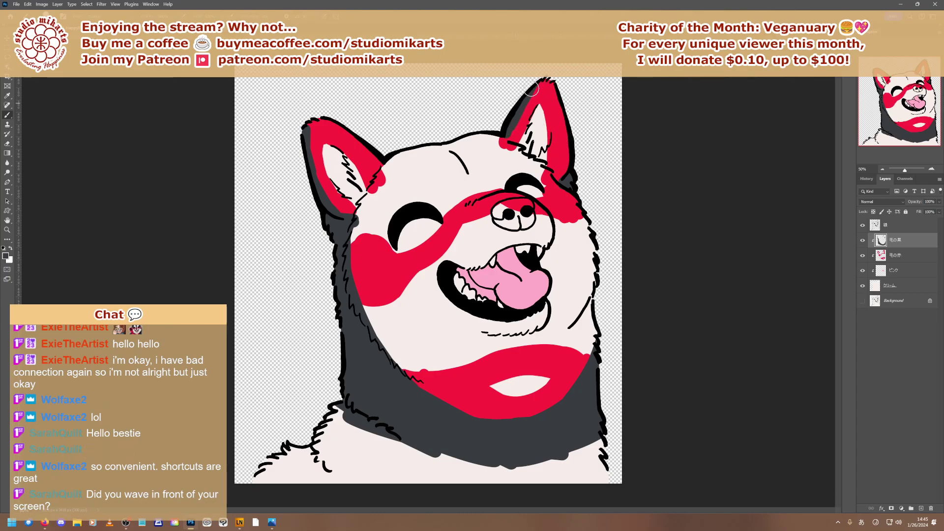
left_click_drag(511, 121, 541, 79)
mouse_move(380, 157)
left_mouse_down()
mouse_move(359, 133)
mouse_move(380, 163)
mouse_move(339, 122)
left_mouse_up()
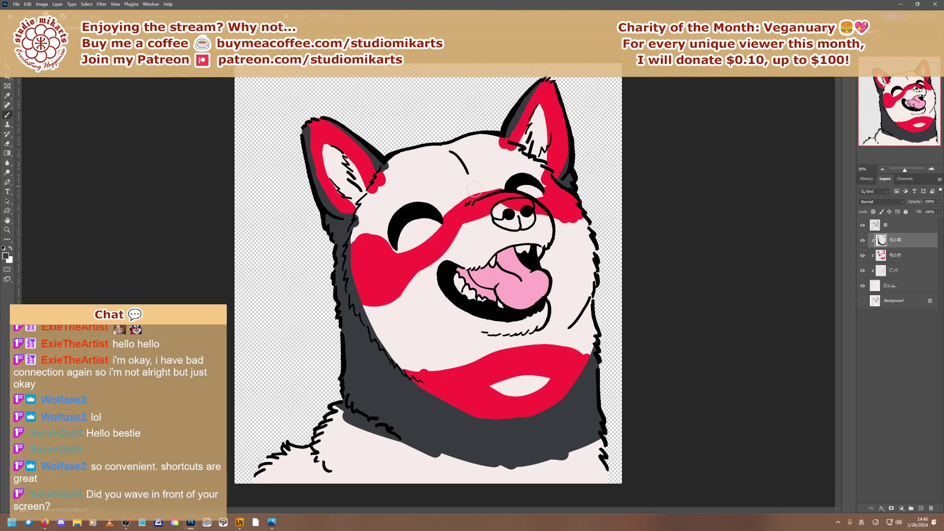
Fill the forehead, temples and cheek edges with dark grey, leaving cream patches above both closed eyes
mouse_move(475, 188)
left_mouse_down()
mouse_move(457, 157)
mouse_move(430, 145)
mouse_move(464, 184)
mouse_move(442, 147)
mouse_move(457, 143)
mouse_move(489, 184)
mouse_move(459, 147)
mouse_move(471, 184)
left_mouse_up()
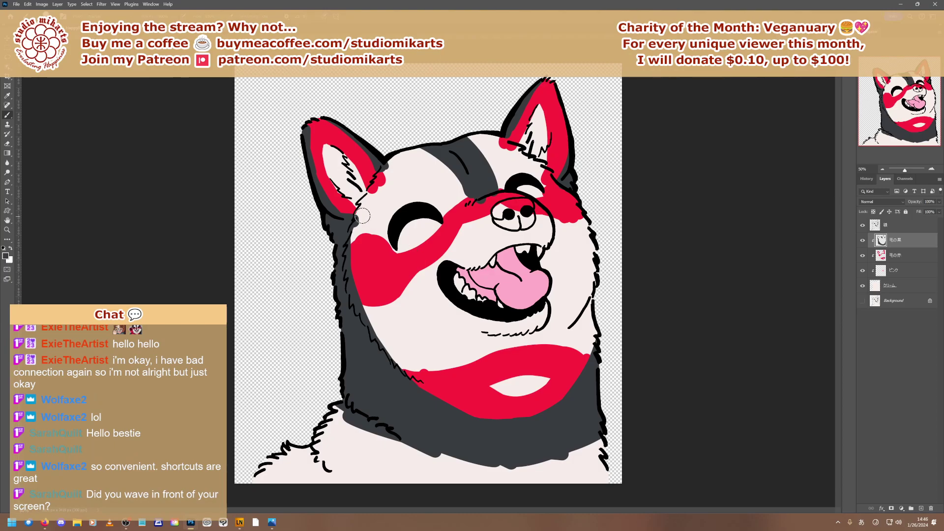
mouse_move(464, 173)
left_mouse_down()
mouse_move(413, 153)
mouse_move(394, 191)
mouse_move(404, 209)
mouse_move(414, 148)
left_mouse_up()
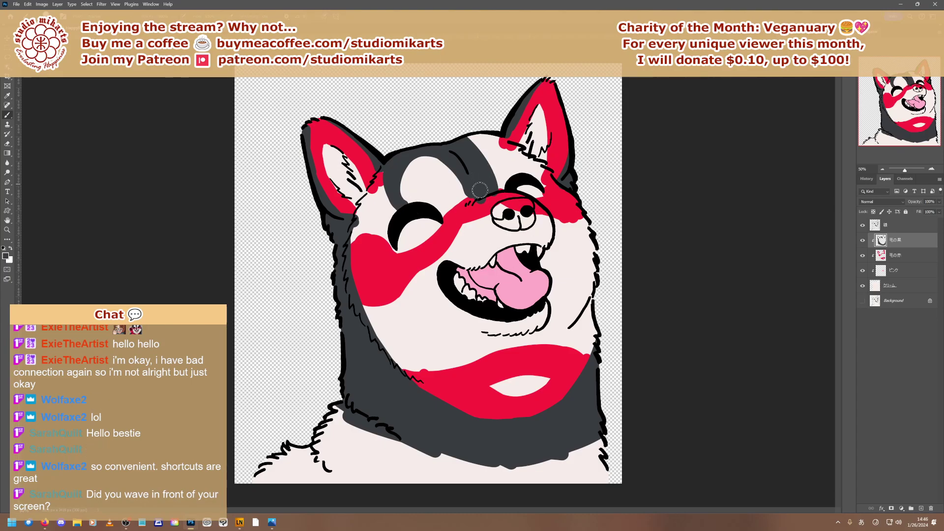
mouse_move(529, 175)
left_mouse_down()
mouse_move(504, 146)
mouse_move(476, 170)
mouse_move(484, 138)
mouse_move(501, 137)
mouse_move(502, 123)
mouse_move(503, 132)
mouse_move(474, 142)
left_mouse_up()
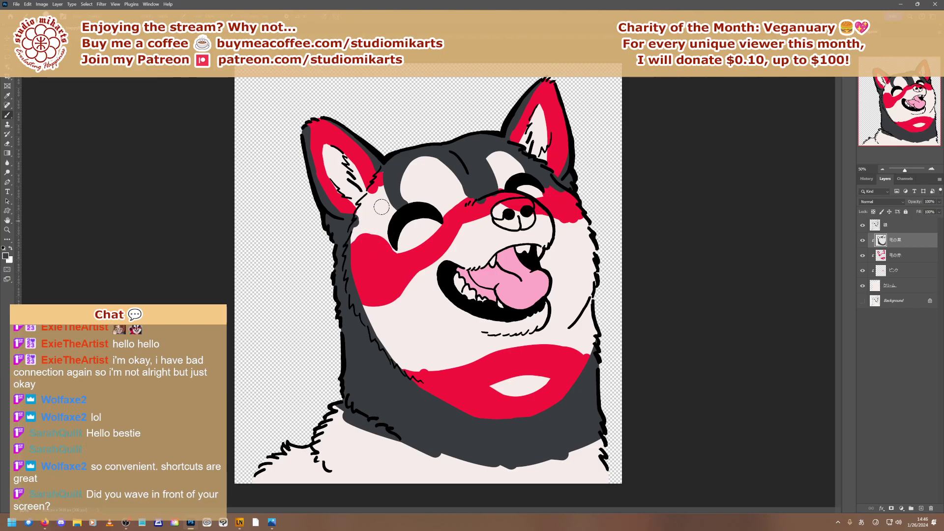
mouse_move(381, 206)
left_mouse_down()
mouse_move(392, 217)
mouse_move(392, 248)
mouse_move(348, 248)
mouse_move(376, 212)
mouse_move(384, 185)
mouse_move(359, 229)
mouse_move(376, 180)
mouse_move(353, 241)
mouse_move(365, 233)
left_mouse_up()
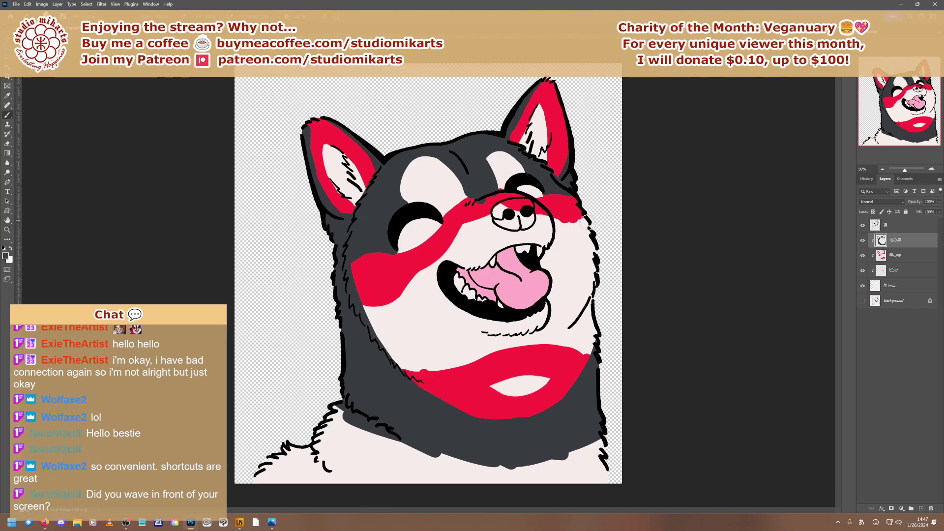
mouse_move(585, 223)
left_mouse_down()
mouse_move(599, 239)
mouse_move(582, 220)
left_mouse_up()
mouse_move(366, 300)
left_mouse_down()
mouse_move(359, 324)
mouse_move(375, 300)
mouse_move(368, 331)
mouse_move(378, 298)
mouse_move(380, 351)
mouse_move(377, 308)
mouse_move(371, 326)
left_mouse_up()
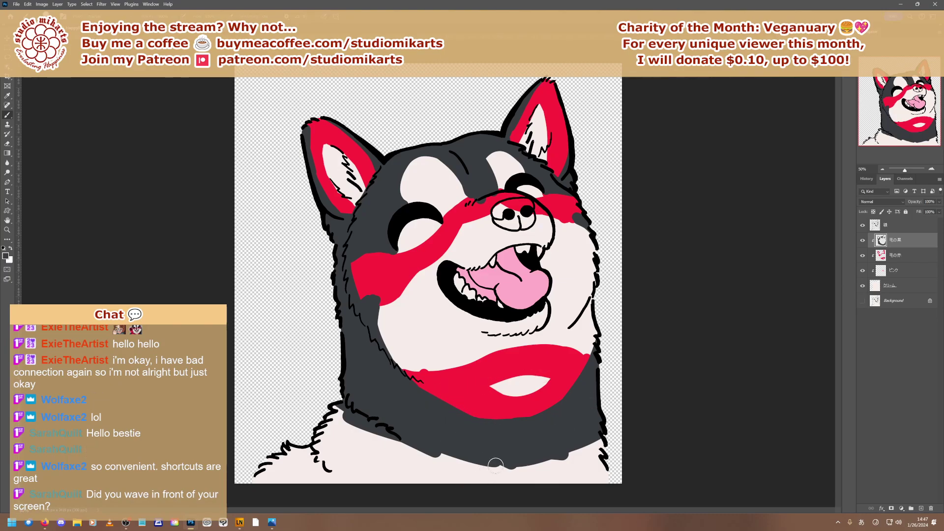
Fill the shoulder with dark grey and smooth its curved border around the cream chest patch
left_click_drag(394, 436, 400, 440)
mouse_move(424, 445)
left_mouse_down()
mouse_move(401, 441)
mouse_move(372, 460)
mouse_move(376, 491)
mouse_move(391, 431)
mouse_move(371, 475)
mouse_move(363, 473)
mouse_move(358, 432)
mouse_move(334, 406)
mouse_move(318, 414)
mouse_move(330, 406)
mouse_move(305, 428)
mouse_move(340, 481)
mouse_move(307, 468)
mouse_move(236, 485)
left_mouse_up()
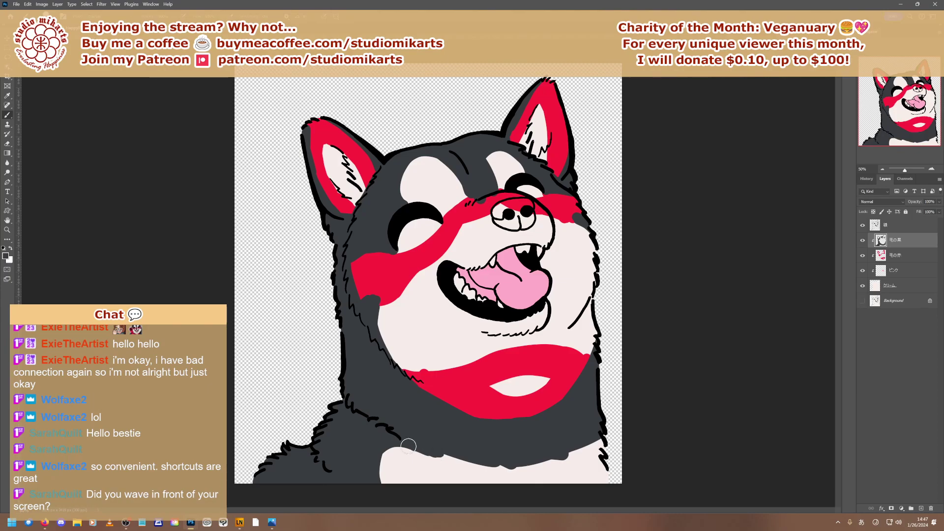
mouse_move(413, 450)
left_mouse_down()
mouse_move(384, 456)
mouse_move(371, 475)
left_mouse_up()
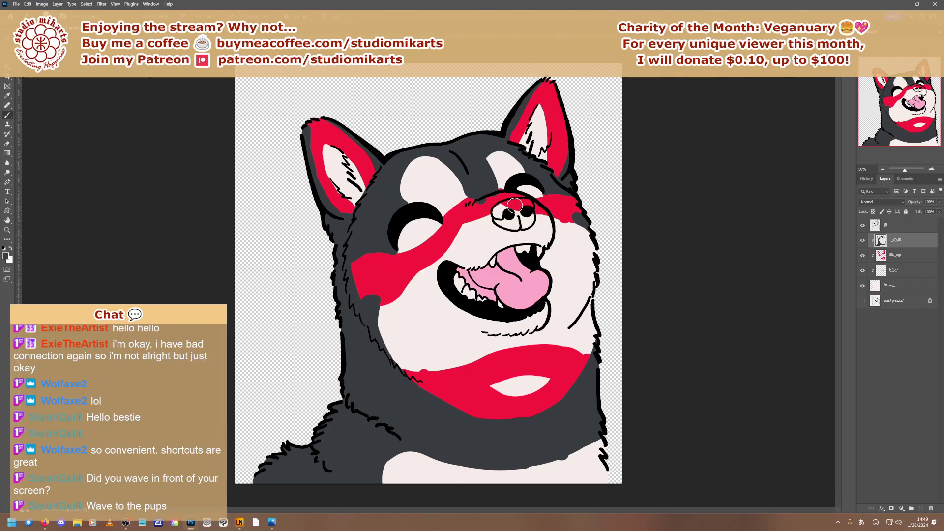
Check the black layer of the reference husky drawing and paint the laughing dog's nose dark grey
key("ctrl+Tab")
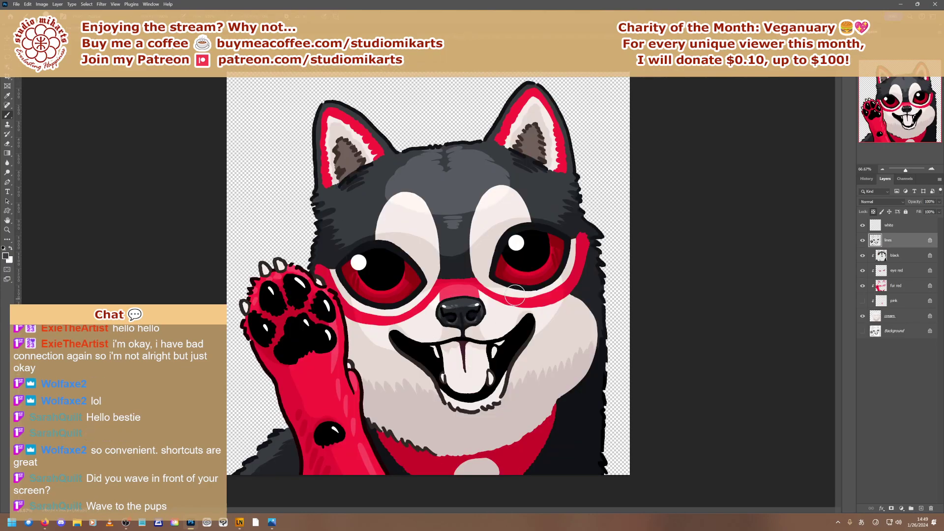
left_click(863, 256)
left_click(862, 255)
key("ctrl+Tab")
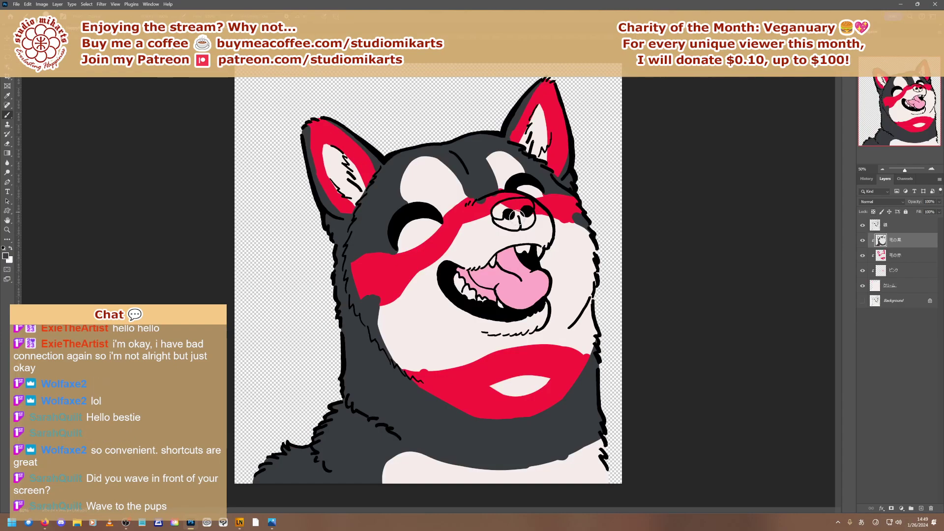
mouse_move(526, 212)
left_mouse_down()
mouse_move(530, 204)
mouse_move(511, 209)
mouse_move(519, 202)
mouse_move(499, 218)
mouse_move(526, 226)
mouse_move(525, 203)
mouse_move(502, 199)
mouse_move(489, 216)
mouse_move(526, 210)
left_mouse_up()
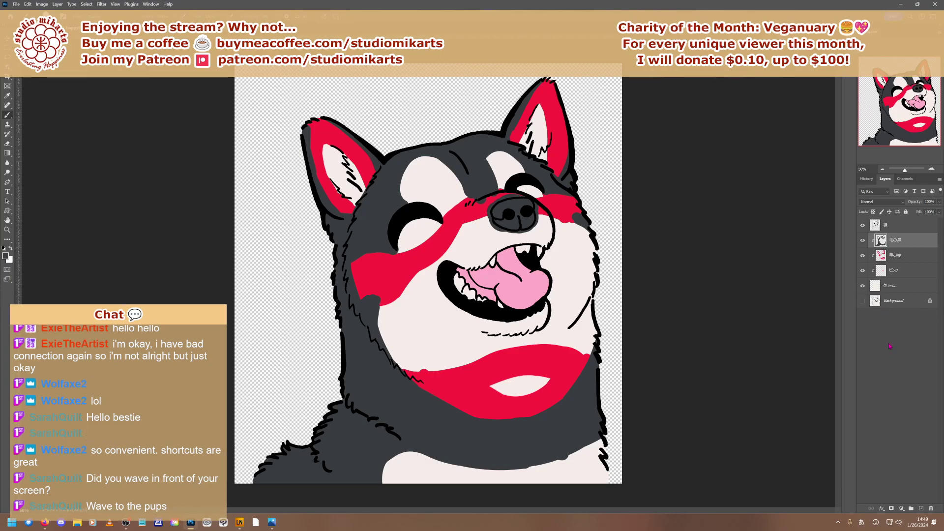
key("ctrl+Tab")
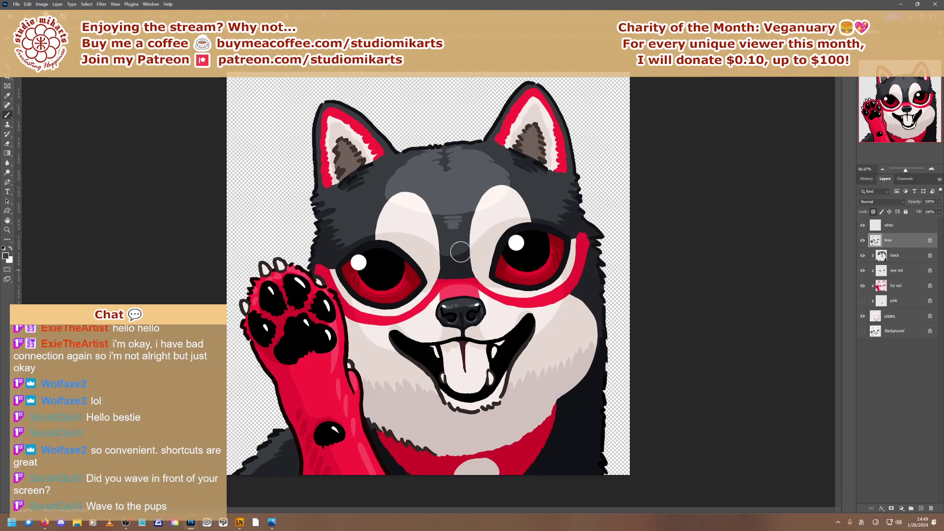
key("ctrl+Tab")
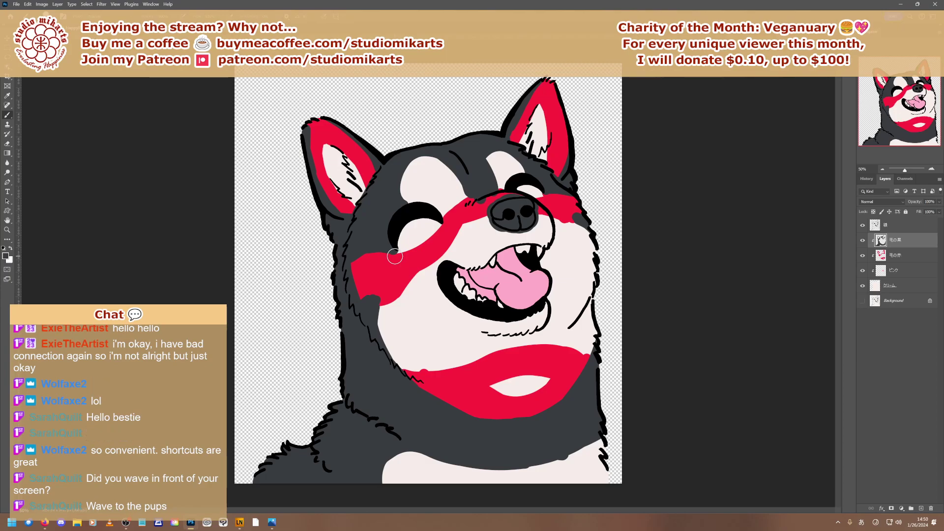
On the line art layer, hide the flat colours and lasso the larger closed eye
left_click(889, 226)
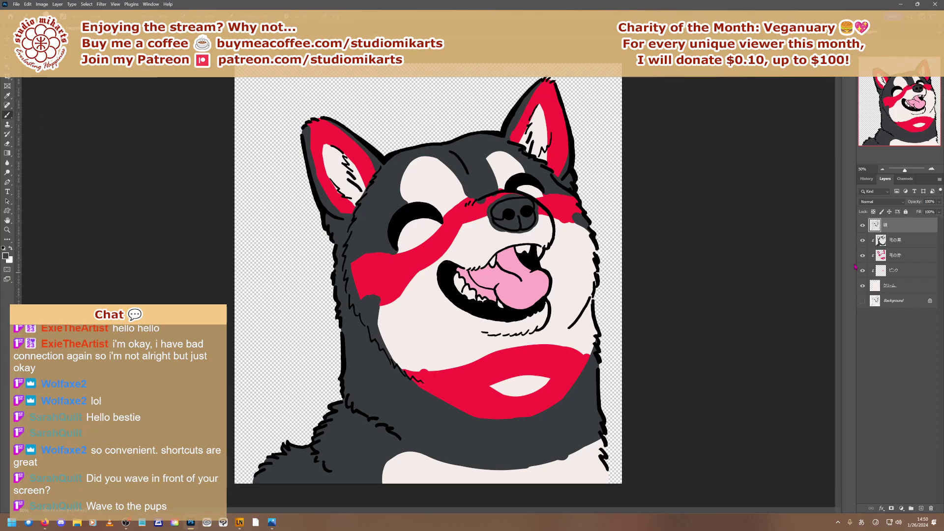
left_click(863, 287)
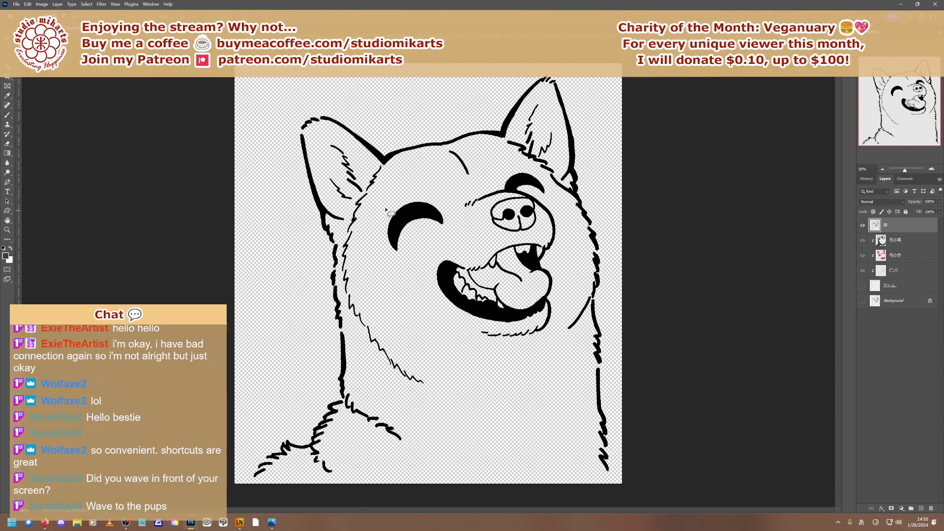
mouse_move(389, 212)
left_mouse_down()
mouse_move(393, 266)
mouse_move(457, 241)
mouse_move(444, 200)
mouse_move(399, 205)
left_mouse_up()
Transform the selected closed eye, enlarging it slightly and repositioning it between the muzzle and the cheek fur
left_click(27, 5)
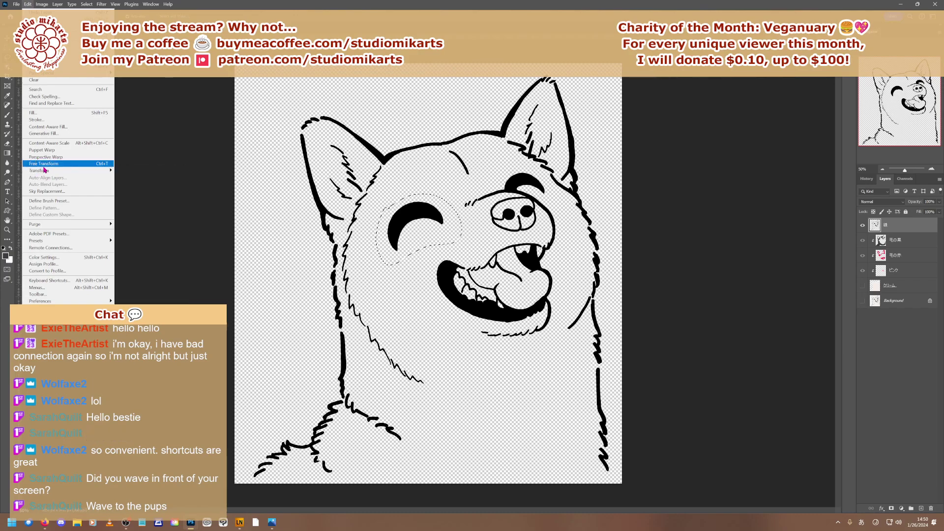
mouse_move(47, 171)
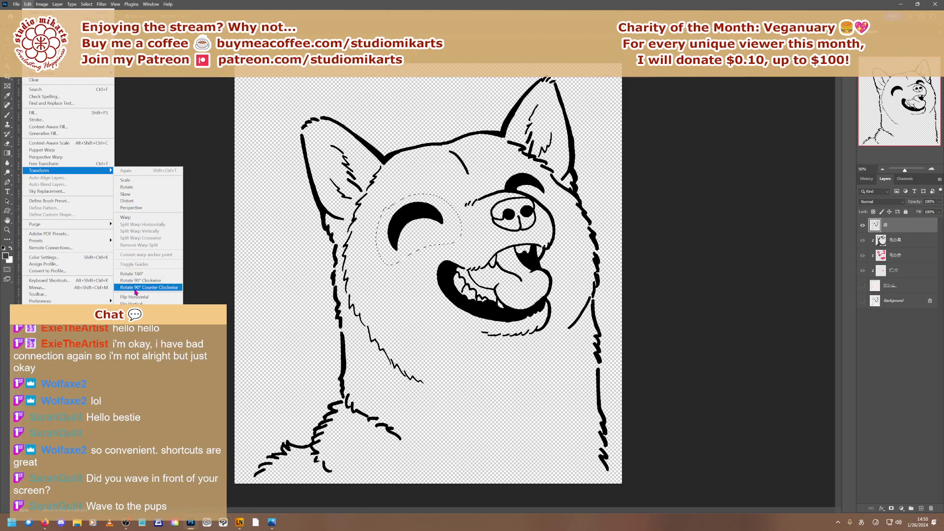
left_click(129, 188)
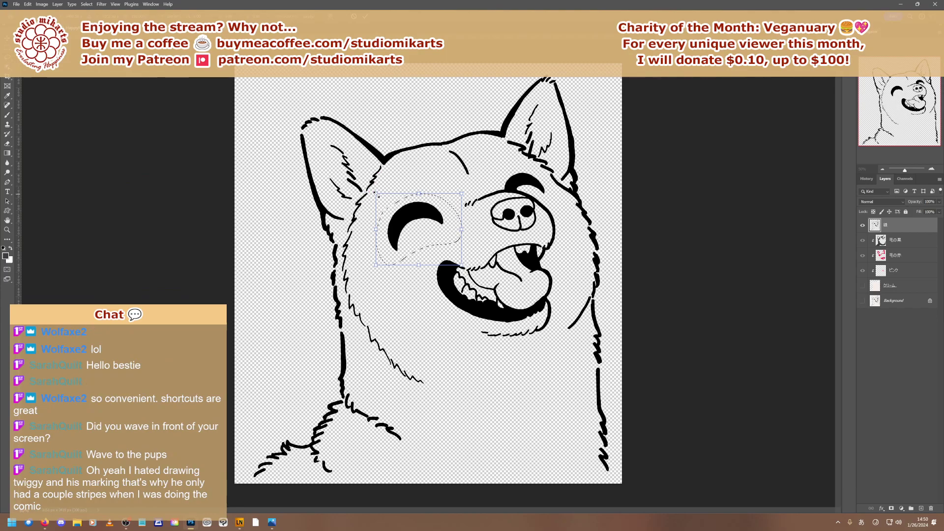
left_click_drag(375, 194, 359, 180)
left_click_drag(414, 232, 425, 233)
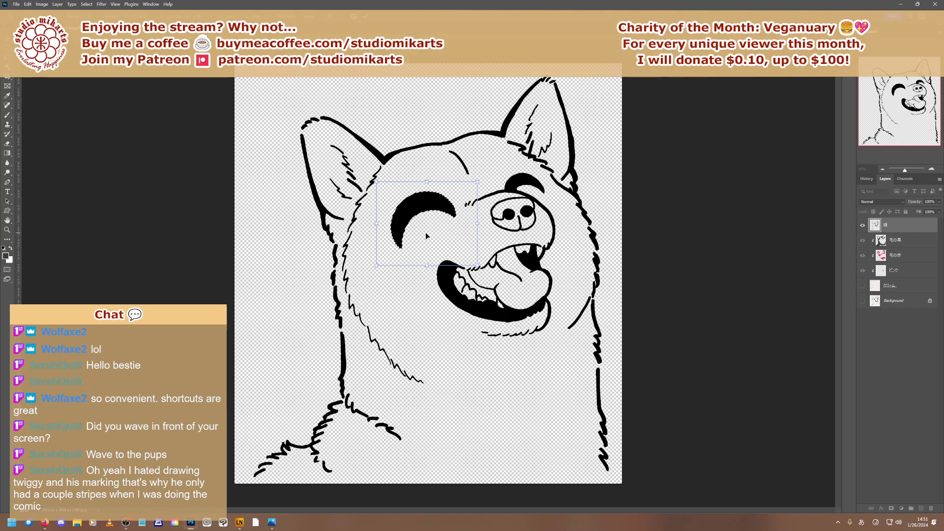
left_click_drag(429, 222, 424, 216)
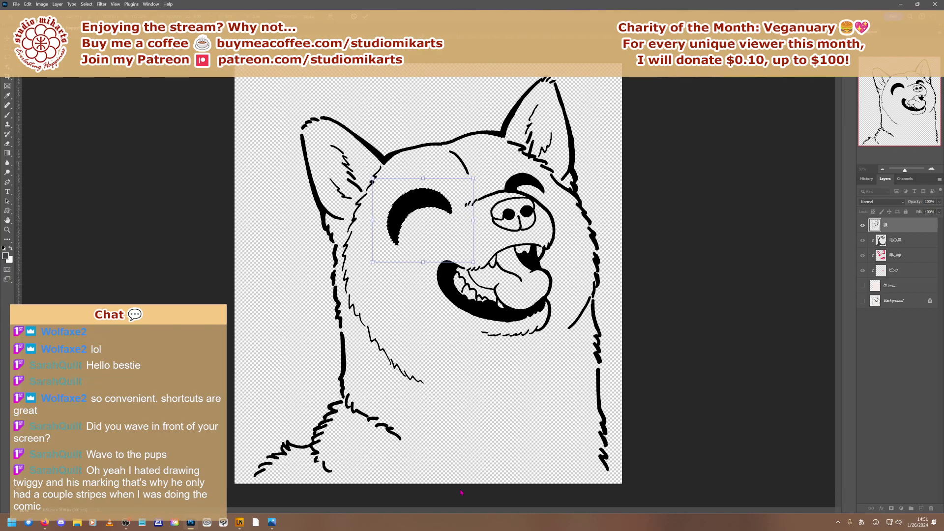
left_click_drag(465, 427, 464, 437)
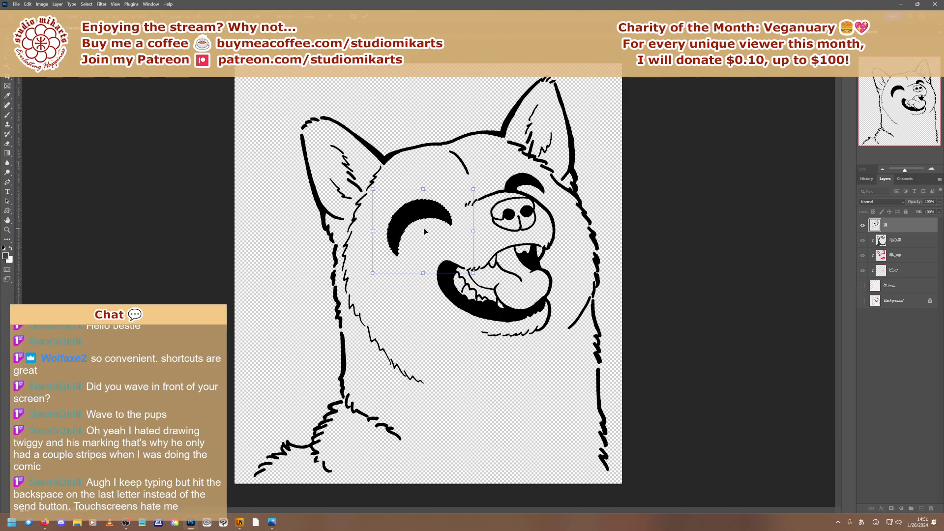
Nudge the enlarged eye slightly away from the muzzle, apply the transform and deselect it
key("Left")
key("Left")
key("Left")
key("Left")
key("Left")
key("Left")
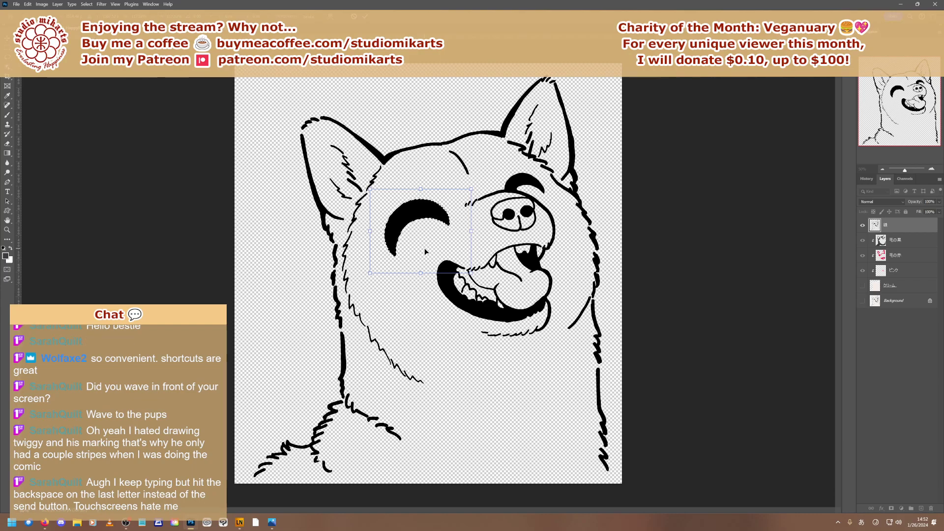
key("Return")
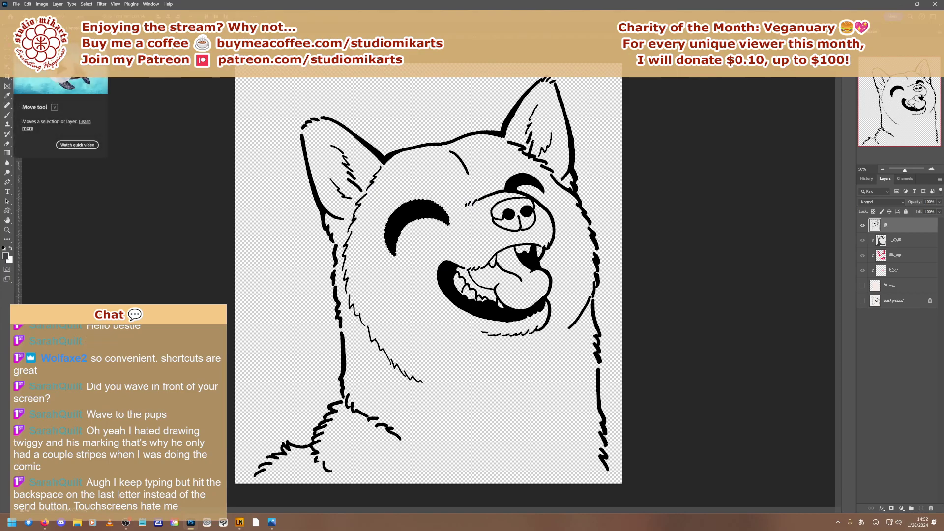
key("ctrl+d")
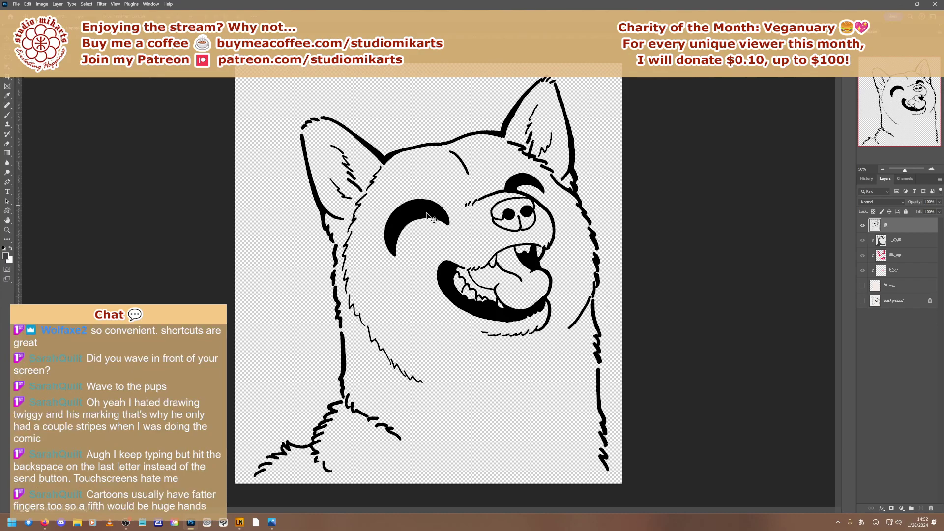
Show the flat colours again, check them with the line art hidden and restored, and make the black fur layer active
left_click(862, 286)
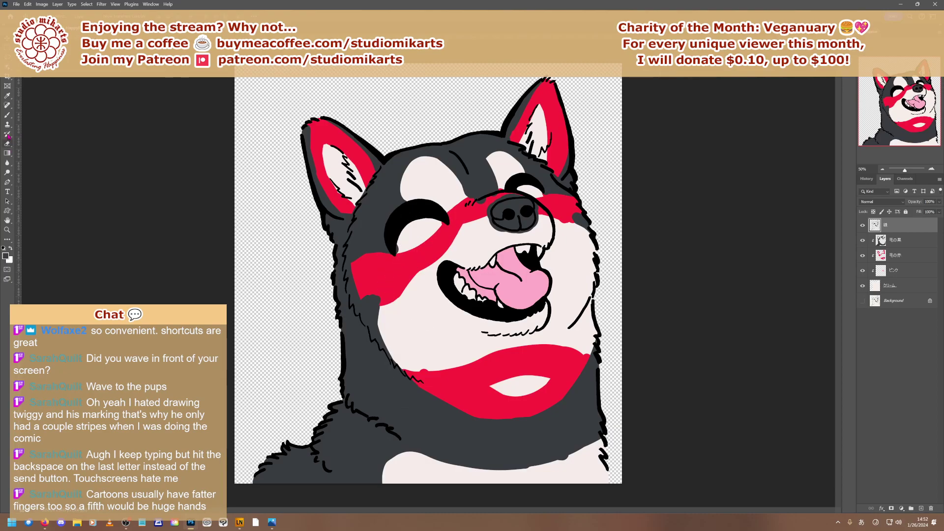
left_click(8, 116)
left_click(863, 227)
left_click(863, 227)
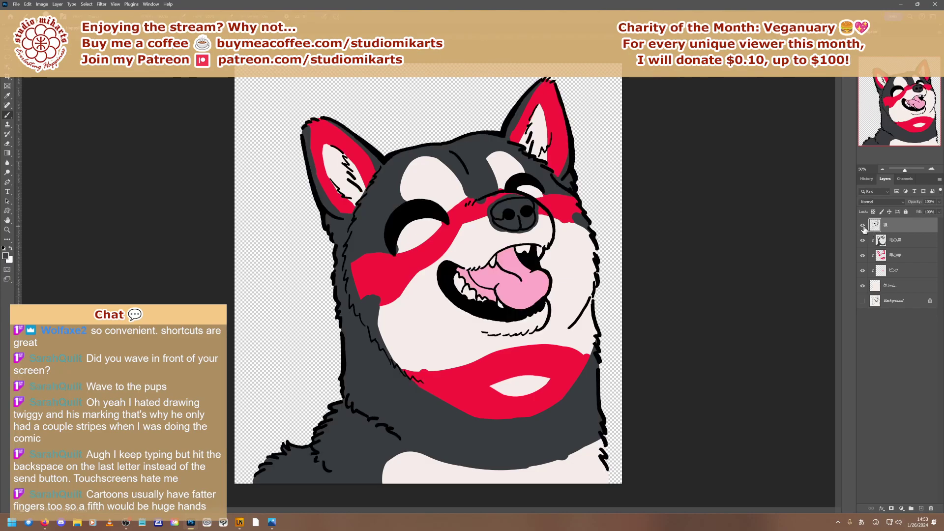
left_click(898, 243)
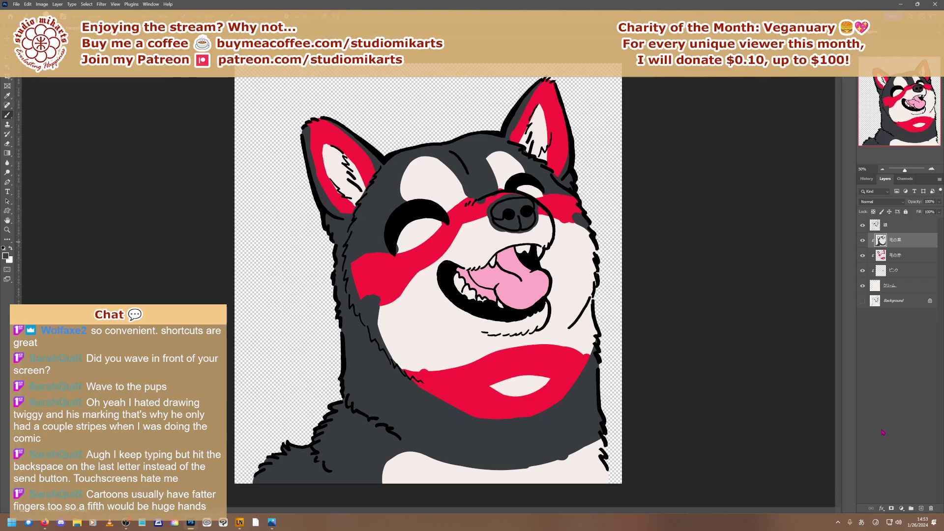
Show the pink layer in the reference husky drawing and return to the laughing dog
key("ctrl+Tab")
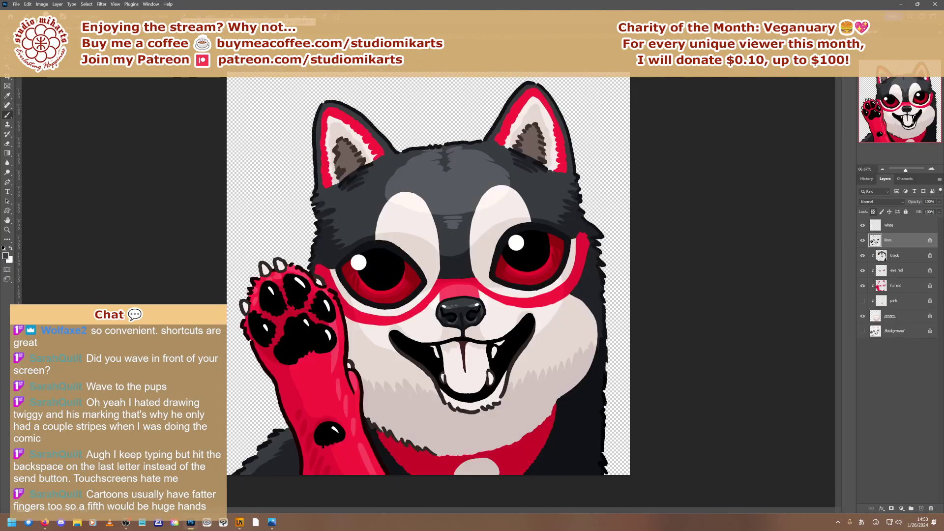
left_click(862, 301)
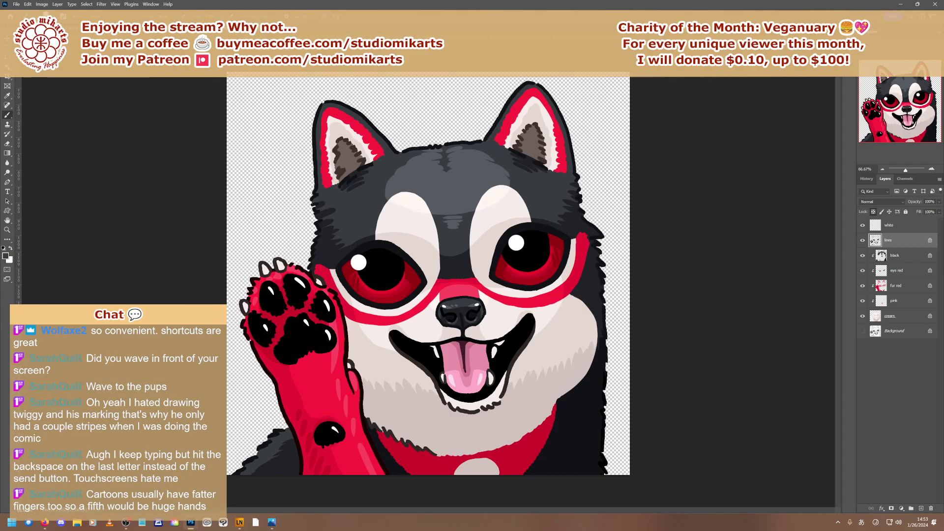
key("ctrl+Tab")
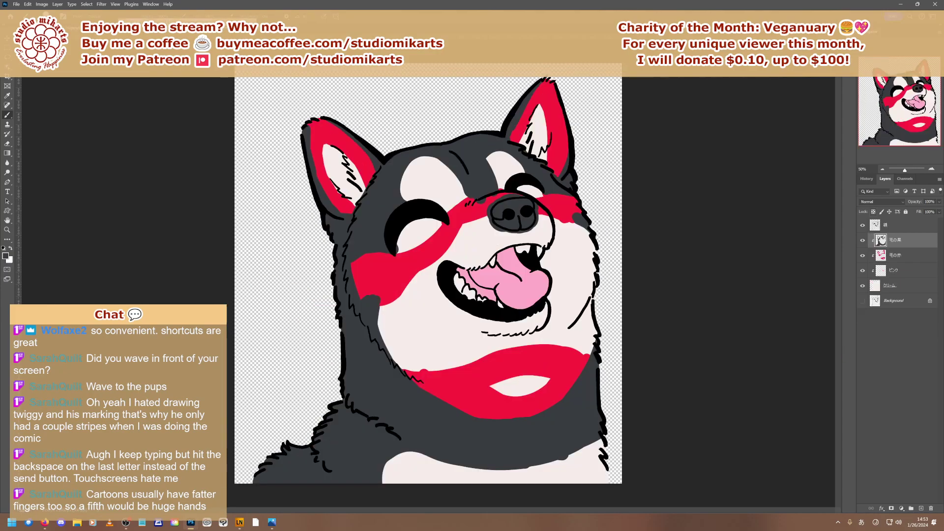
Erase the dark grey spilling outside the nose outline and the stray patch beside the muzzle whisker marks
left_click(931, 169)
left_click_drag(890, 108, 894, 107)
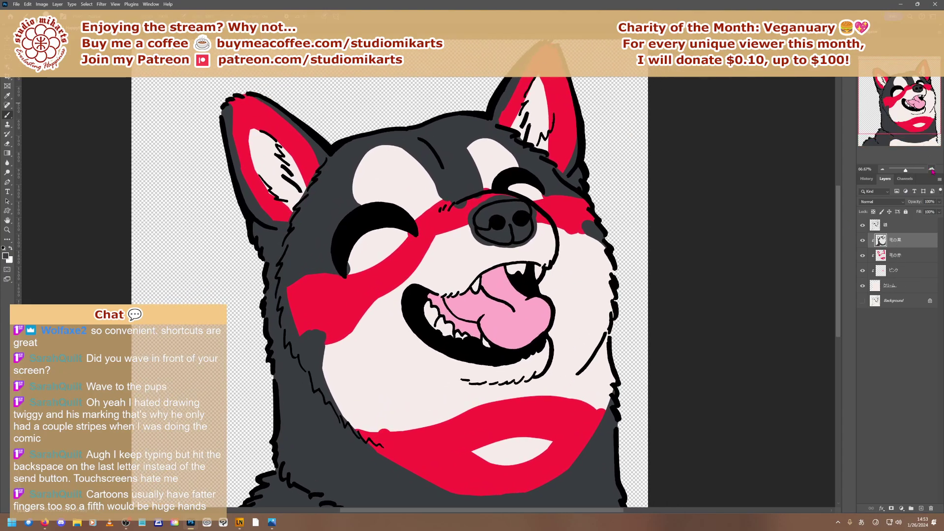
left_click(932, 170)
left_click_drag(917, 145, 909, 97)
left_click(931, 169)
left_click(931, 169)
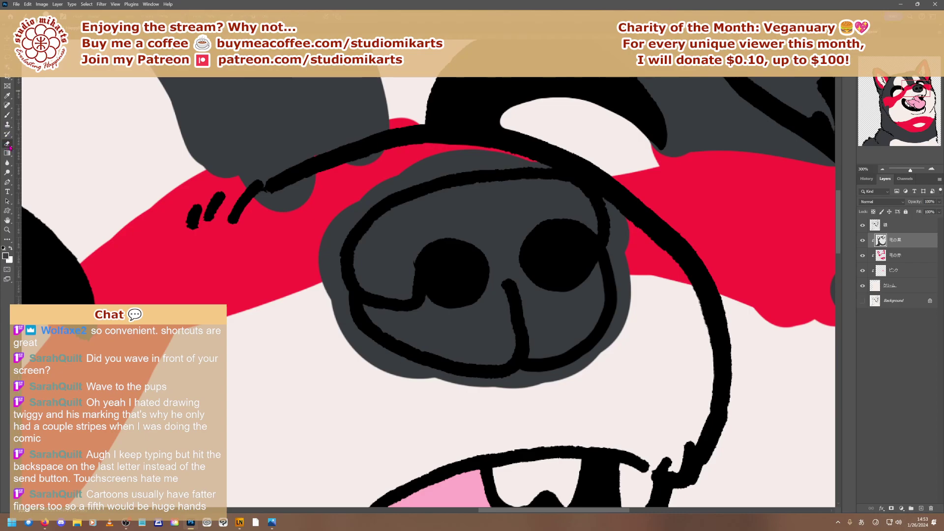
mouse_move(348, 295)
left_mouse_down()
mouse_move(310, 274)
mouse_move(336, 281)
mouse_move(349, 353)
mouse_move(354, 337)
mouse_move(380, 354)
mouse_move(375, 374)
mouse_move(539, 385)
mouse_move(530, 380)
mouse_move(584, 367)
mouse_move(541, 382)
mouse_move(573, 376)
mouse_move(623, 318)
mouse_move(611, 252)
mouse_move(627, 240)
mouse_move(625, 216)
mouse_move(602, 186)
mouse_move(613, 251)
left_mouse_up()
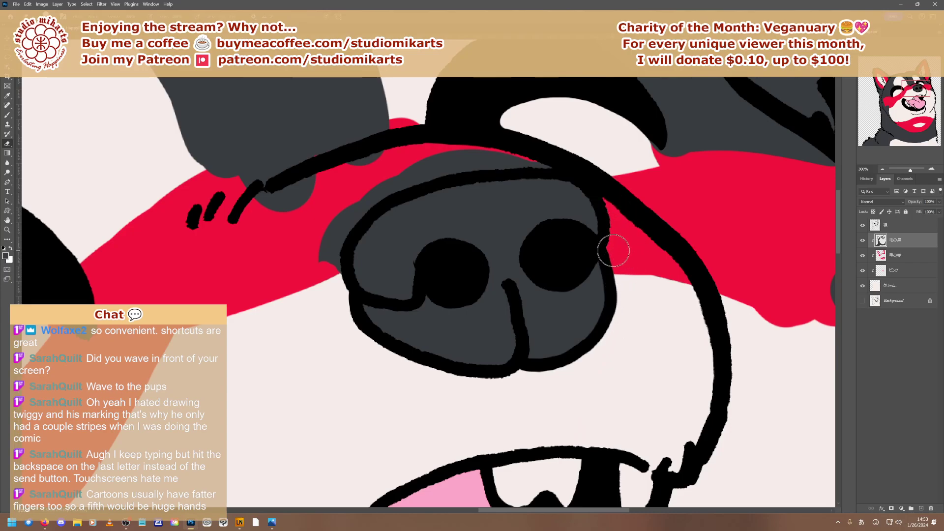
mouse_move(514, 150)
left_mouse_down()
mouse_move(538, 164)
mouse_move(507, 159)
mouse_move(412, 181)
mouse_move(387, 200)
mouse_move(531, 158)
mouse_move(415, 166)
mouse_move(464, 154)
mouse_move(472, 162)
mouse_move(411, 175)
mouse_move(406, 165)
mouse_move(418, 159)
mouse_move(383, 161)
mouse_move(395, 153)
mouse_move(403, 175)
mouse_move(425, 178)
mouse_move(391, 184)
mouse_move(354, 207)
mouse_move(334, 242)
mouse_move(320, 293)
left_mouse_up()
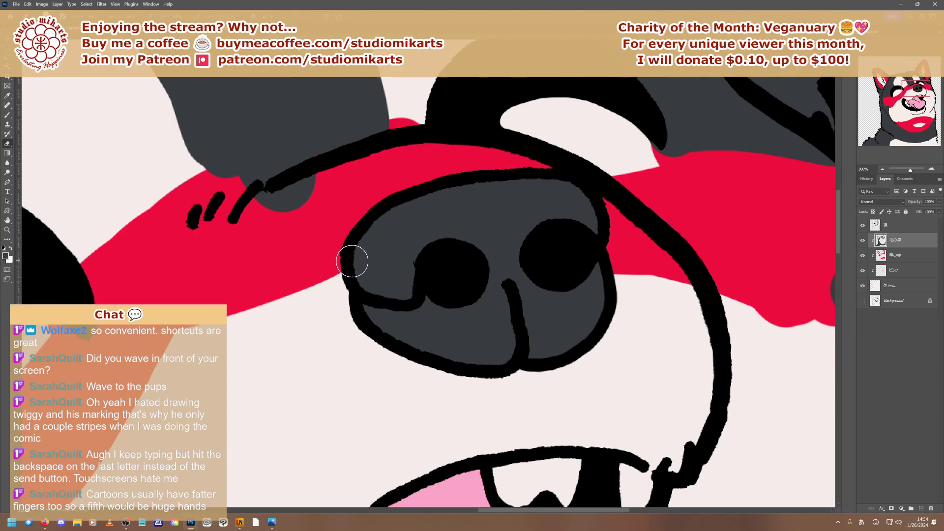
mouse_move(356, 285)
left_mouse_down()
mouse_move(411, 295)
mouse_move(358, 291)
left_mouse_up()
mouse_move(233, 188)
left_mouse_down()
mouse_move(262, 218)
mouse_move(327, 204)
mouse_move(258, 203)
mouse_move(307, 185)
mouse_move(320, 181)
mouse_move(324, 202)
left_mouse_up()
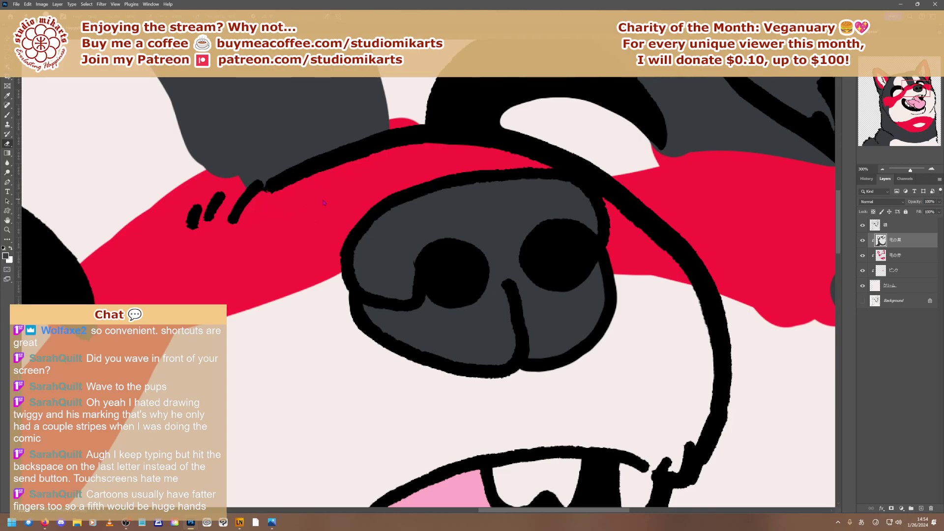
Erase the rounded end of the dark grey patch at the far cheek, trimming it back towards the face outline
left_click_drag(472, 275, 393, 268)
left_click_drag(472, 295, 254, 236)
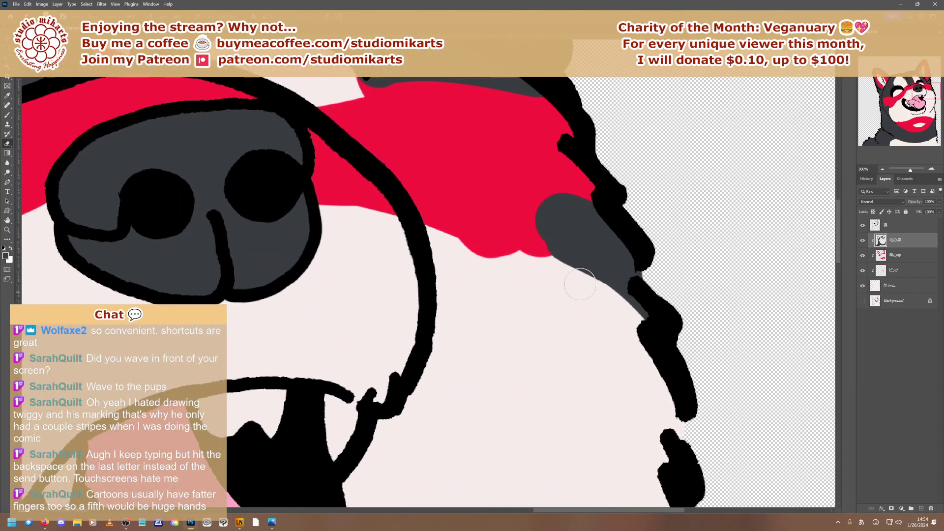
mouse_move(580, 284)
left_mouse_down()
mouse_move(541, 256)
mouse_move(579, 253)
mouse_move(515, 219)
mouse_move(624, 274)
mouse_move(527, 204)
mouse_move(521, 217)
mouse_move(585, 232)
mouse_move(516, 230)
left_mouse_up()
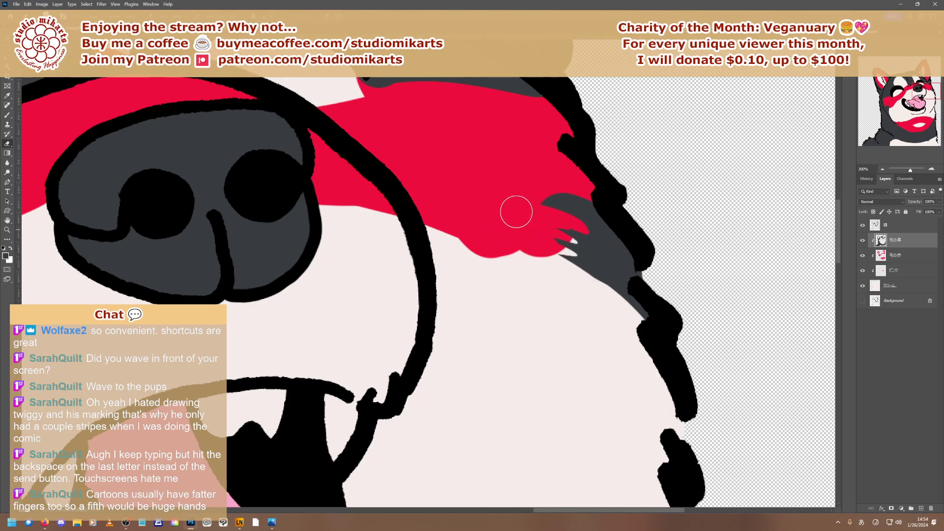
left_click(883, 170)
left_click(883, 170)
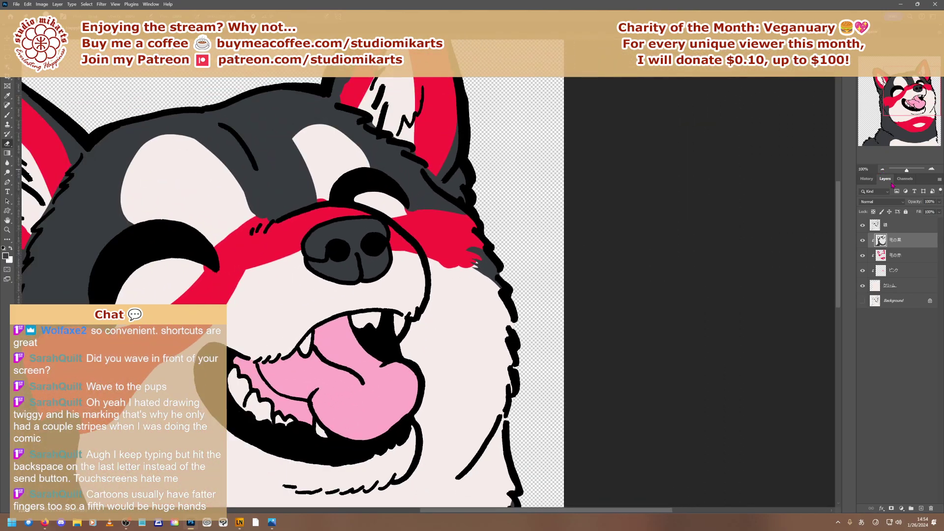
left_click(932, 170)
left_click(932, 169)
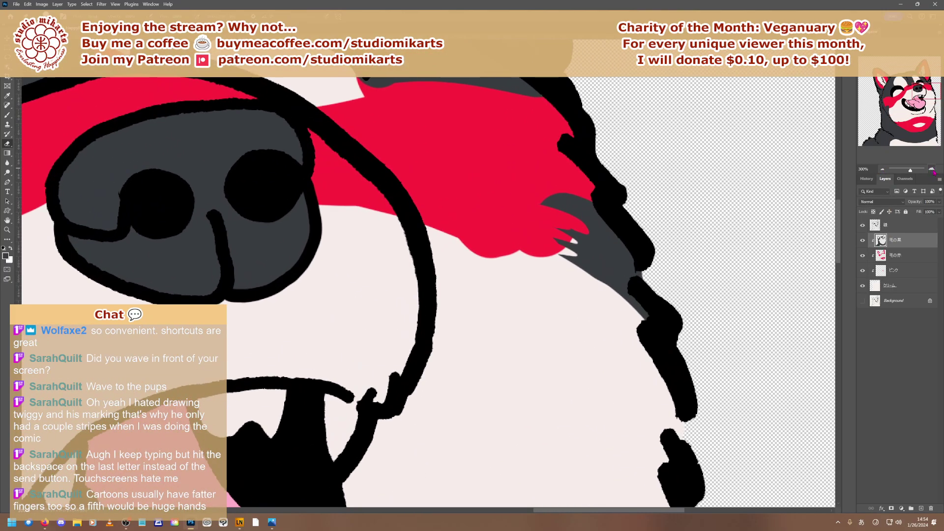
mouse_move(531, 179)
left_mouse_down()
mouse_move(531, 212)
mouse_move(549, 234)
left_mouse_up()
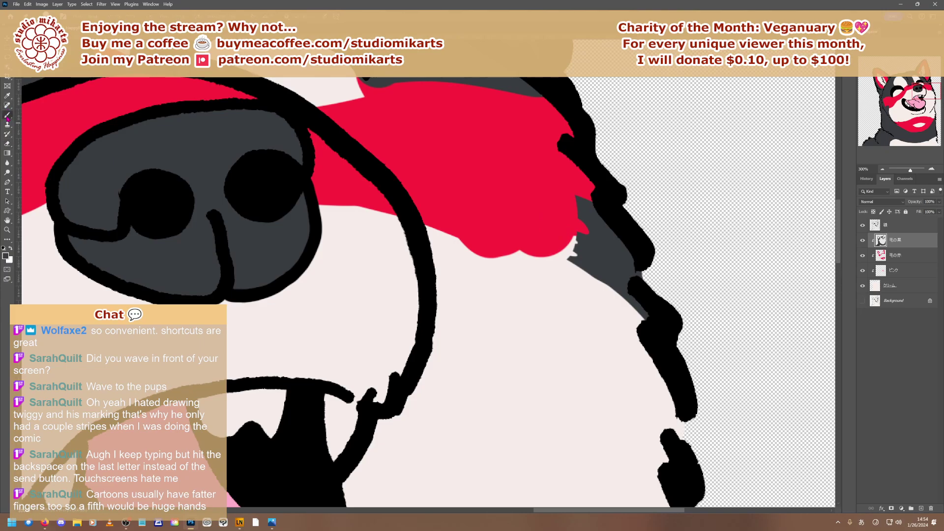
Reduce the brush size and paint jagged dark grey fur tufts on the far cheek patch
right_click(576, 248)
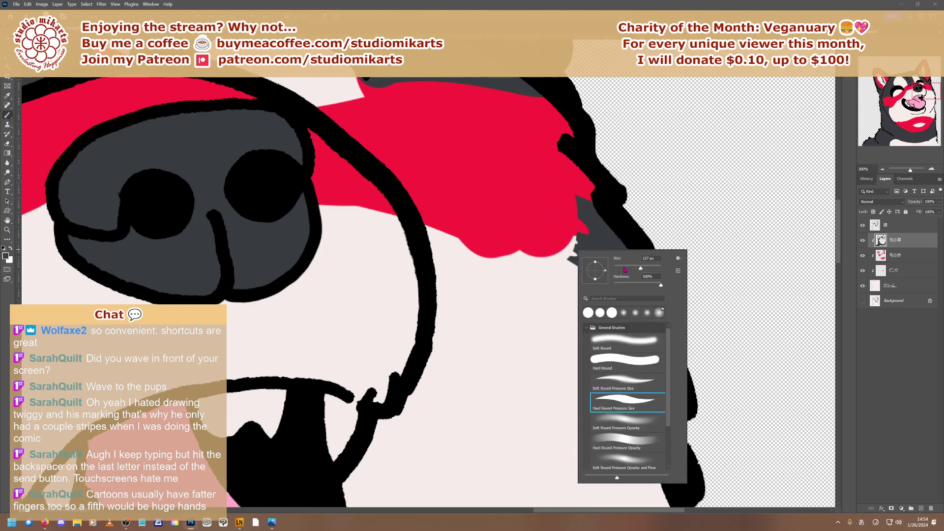
left_click_drag(625, 269, 620, 268)
key("Return")
mouse_move(529, 232)
left_mouse_down()
mouse_move(591, 265)
mouse_move(552, 234)
mouse_move(603, 253)
mouse_move(548, 220)
mouse_move(611, 246)
mouse_move(551, 212)
mouse_move(590, 224)
mouse_move(563, 197)
mouse_move(593, 205)
mouse_move(546, 190)
mouse_move(644, 266)
left_mouse_up()
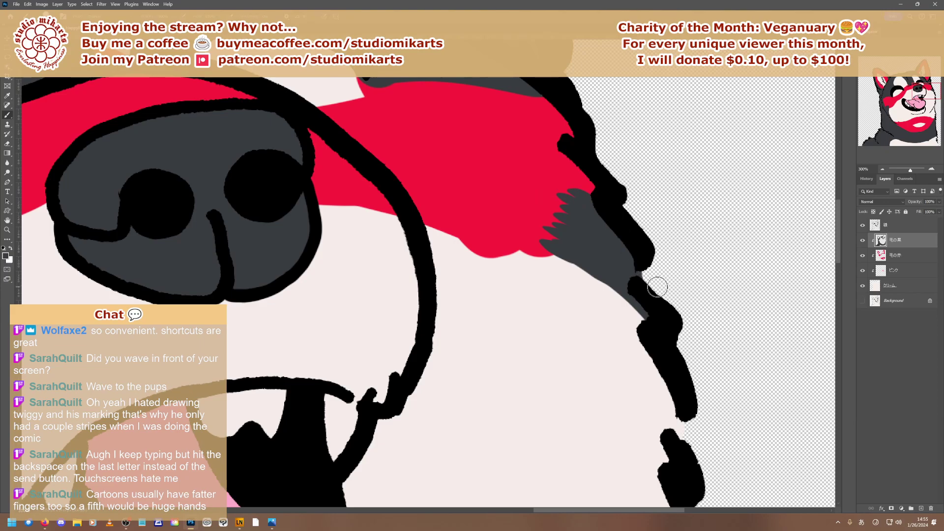
Paint three thin dark grey fur spikes into the lower edge of the red stripe on the near cheek
left_click_drag(916, 101, 891, 105)
left_click_drag(393, 344, 458, 243)
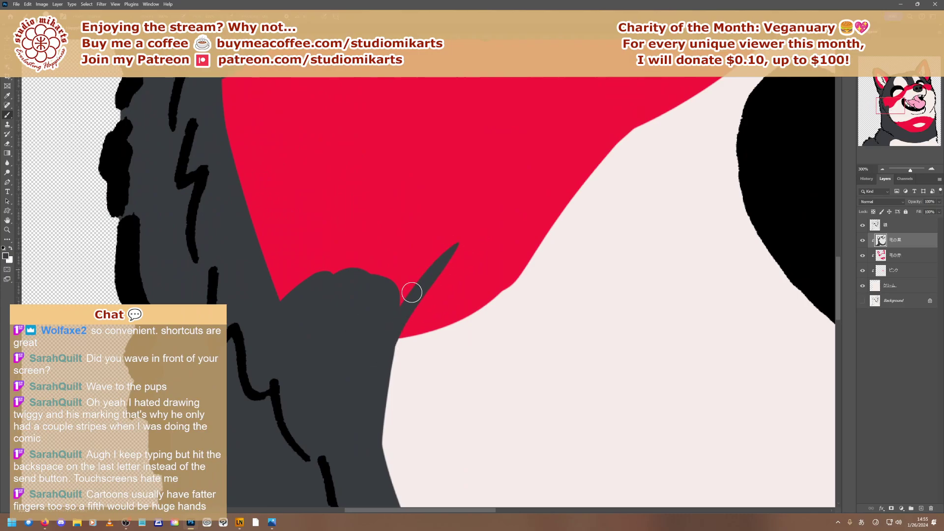
left_click_drag(386, 356, 455, 275)
left_click_drag(388, 339, 431, 245)
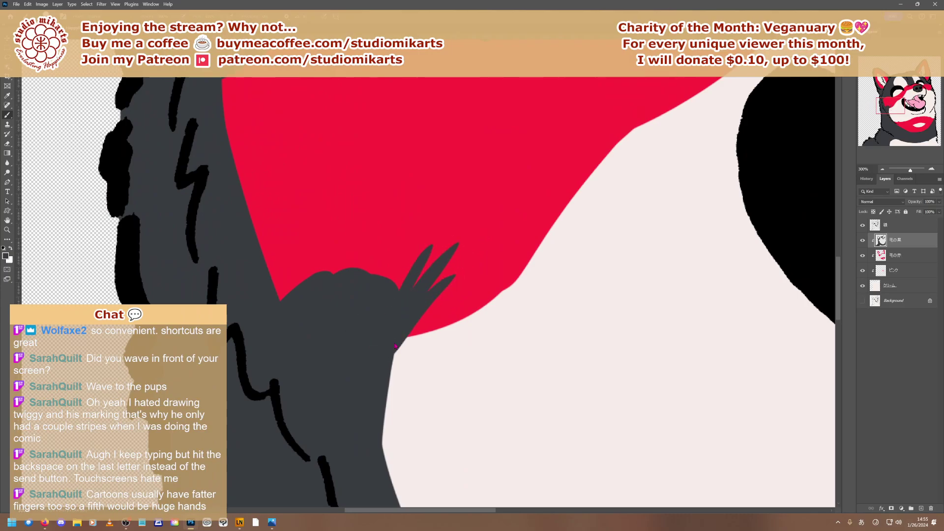
key("ctrl+minus")
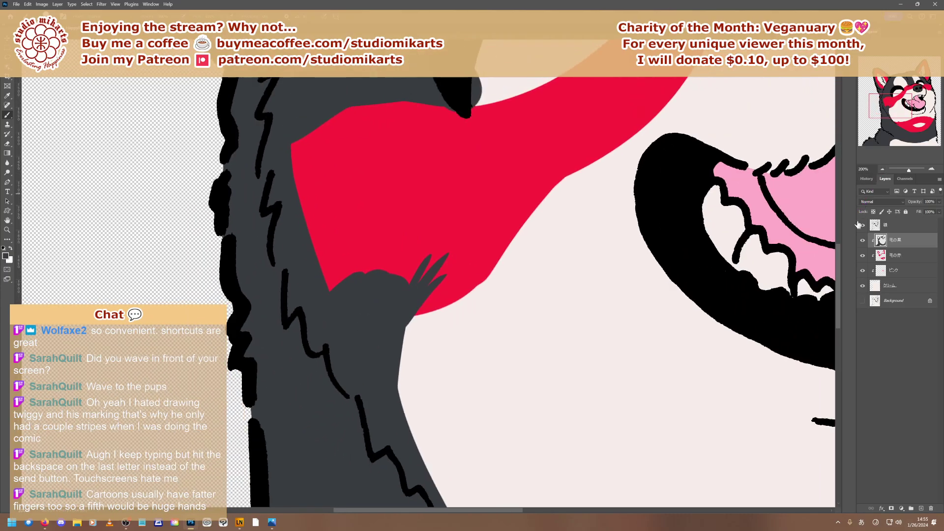
Adjust the brush size and paint broad dark grey fur tufts along the lower back edge of the near cheek's red stripe
right_click(419, 280)
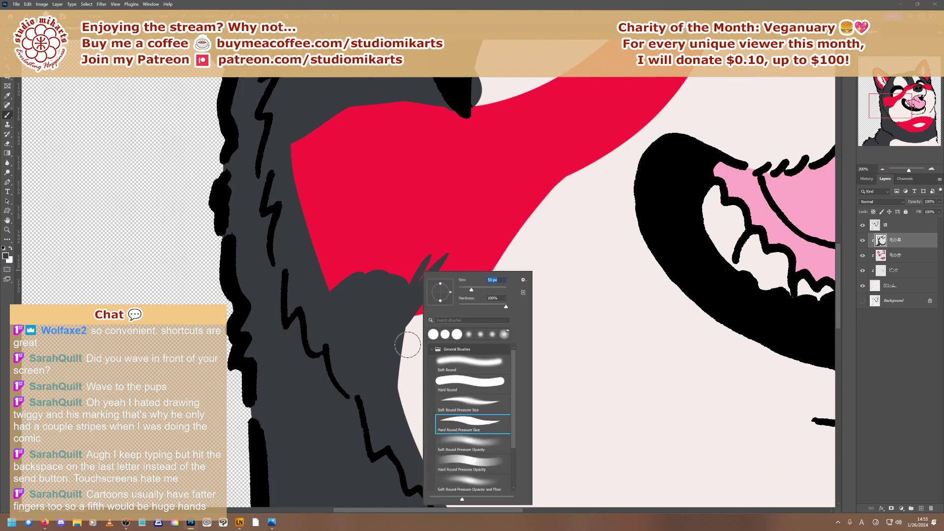
left_click(413, 263)
left_click_drag(413, 268, 445, 243)
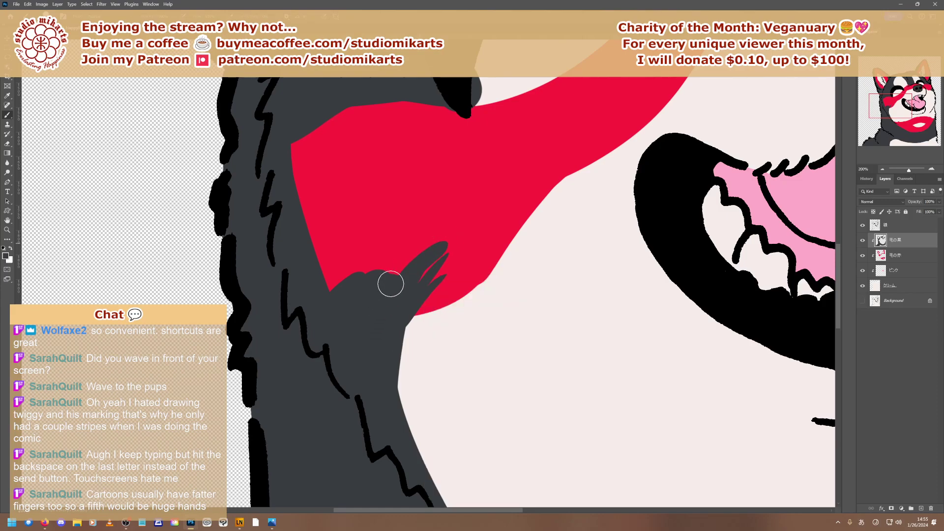
left_click_drag(390, 284, 414, 240)
left_click_drag(382, 278, 401, 231)
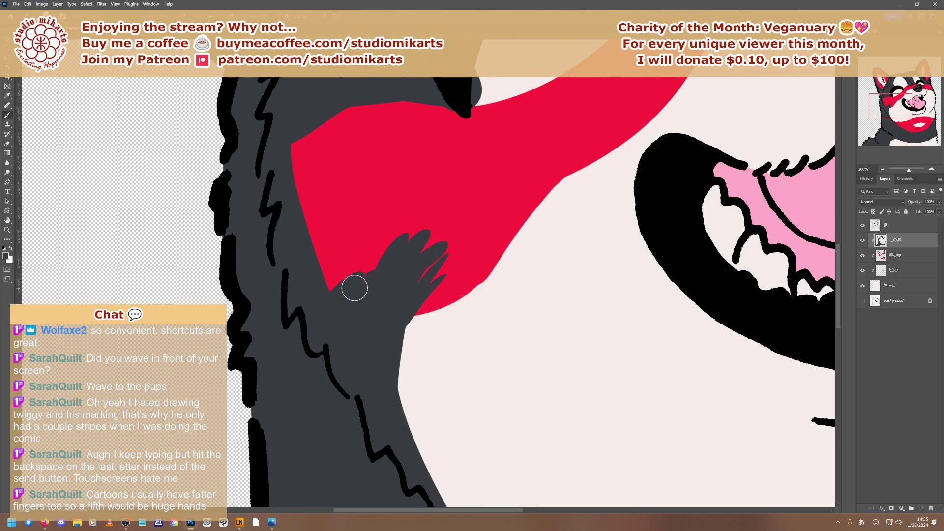
left_click_drag(355, 288, 407, 219)
mouse_move(331, 290)
left_mouse_down()
mouse_move(350, 279)
mouse_move(318, 300)
mouse_move(395, 228)
mouse_move(313, 289)
mouse_move(381, 221)
left_mouse_up()
mouse_move(307, 281)
left_mouse_down()
mouse_move(343, 232)
mouse_move(304, 267)
mouse_move(330, 224)
mouse_move(291, 246)
mouse_move(364, 205)
left_mouse_up()
left_click_drag(303, 231, 360, 185)
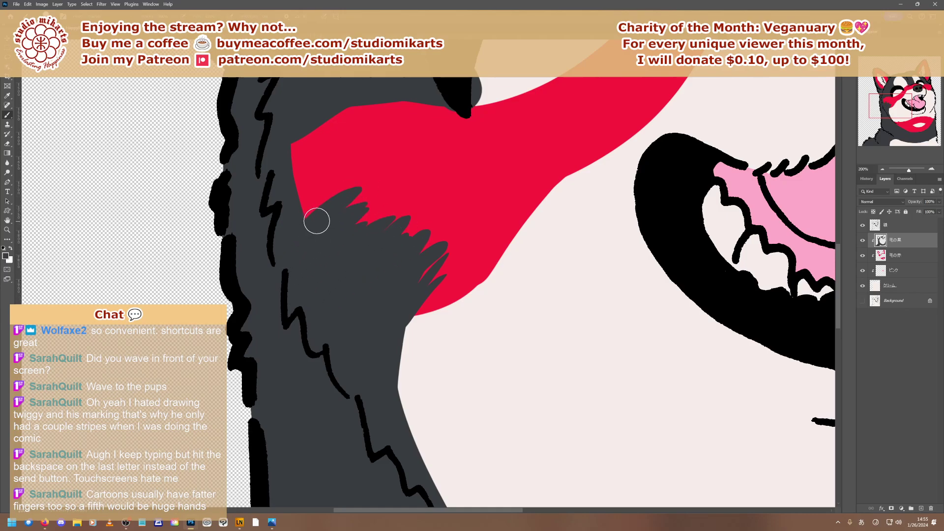
Paint dark grey tufts around the outer end of the near cheek's red stripe and tidy its upper edge below the eye
mouse_move(334, 118)
left_mouse_down()
mouse_move(280, 167)
mouse_move(318, 141)
mouse_move(276, 192)
mouse_move(327, 150)
mouse_move(289, 192)
left_mouse_up()
mouse_move(339, 160)
left_mouse_down()
mouse_move(286, 221)
mouse_move(295, 225)
mouse_move(370, 173)
left_mouse_up()
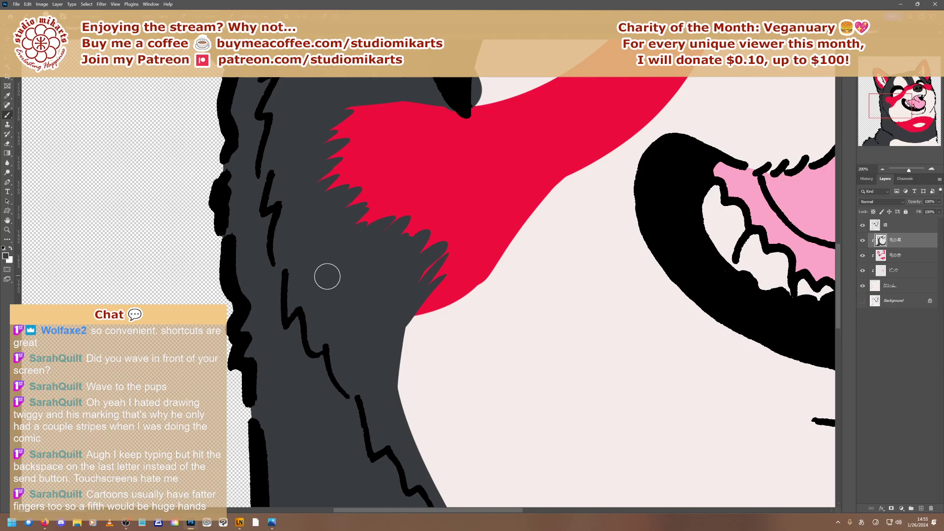
mouse_move(389, 343)
left_mouse_down()
mouse_move(391, 377)
mouse_move(431, 318)
left_mouse_up()
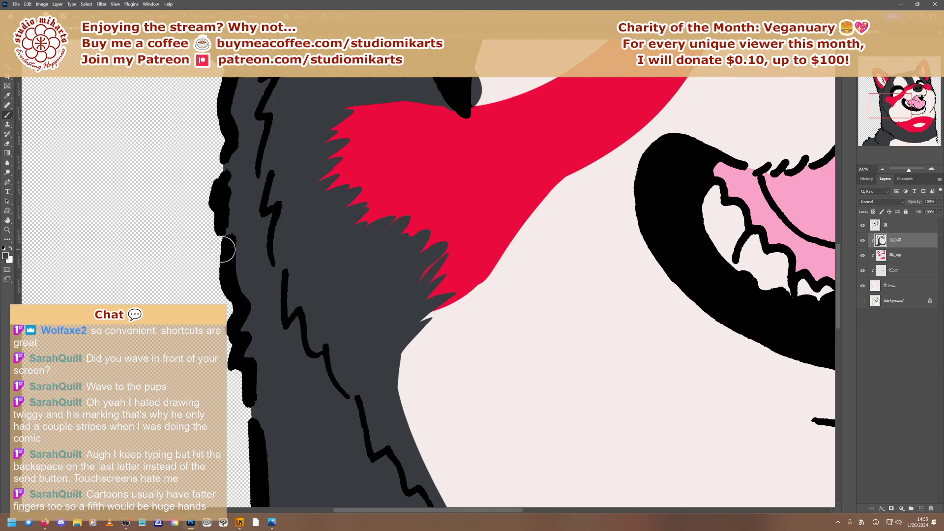
left_click_drag(479, 104, 476, 75)
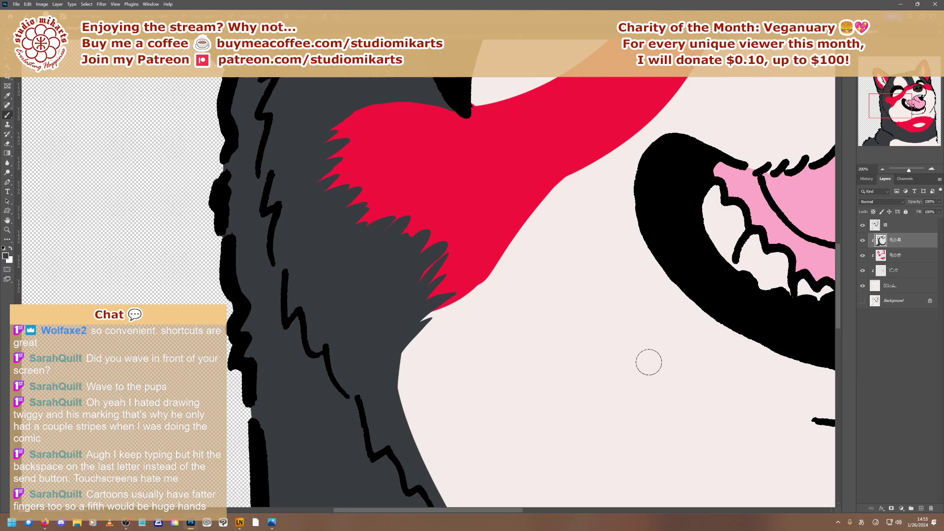
Adjust the brush size and paint more dark grey fur tufts into the red stripe's outer end on the far cheek
left_click(883, 170)
left_click(882, 169)
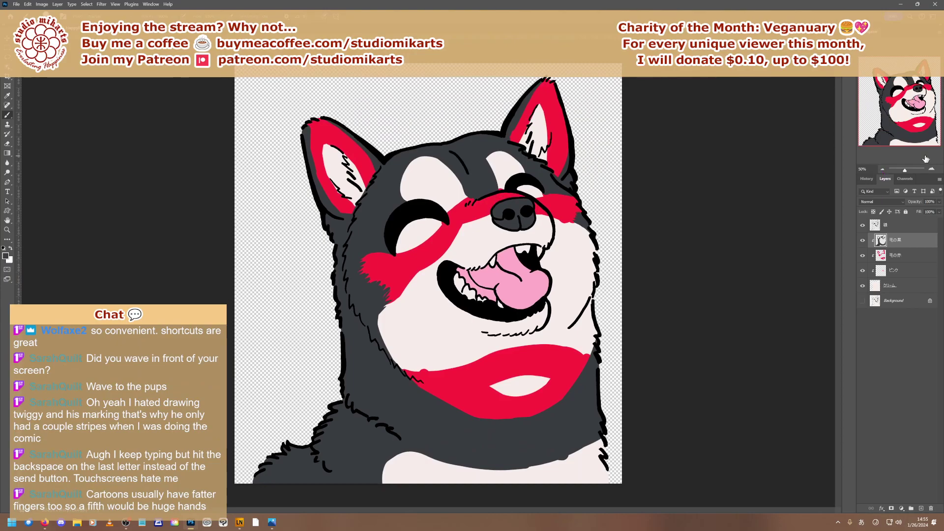
left_click(931, 170)
left_click(932, 169)
left_click(931, 169)
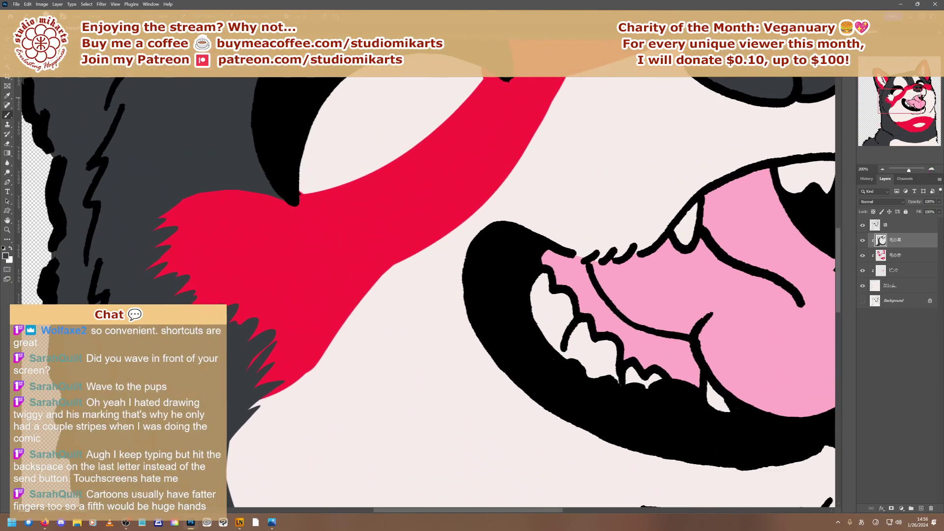
left_click_drag(902, 101, 915, 90)
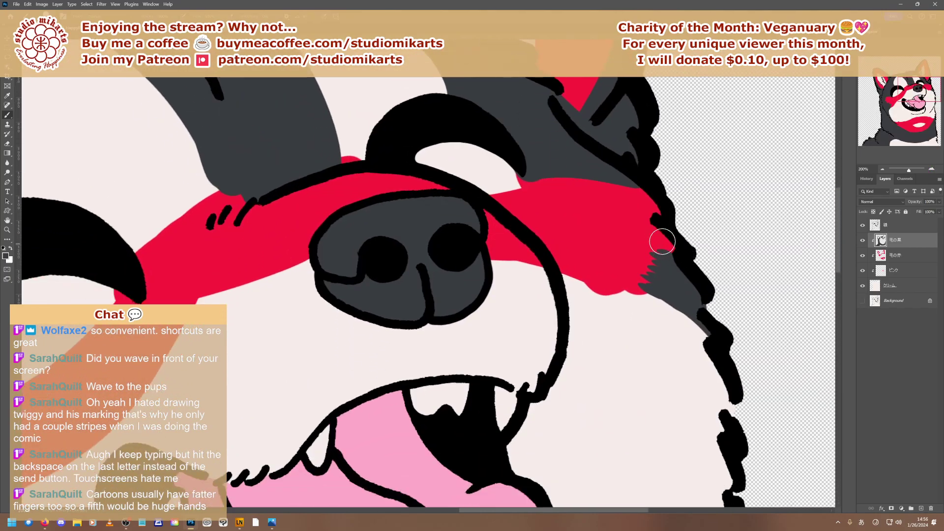
right_click(680, 263)
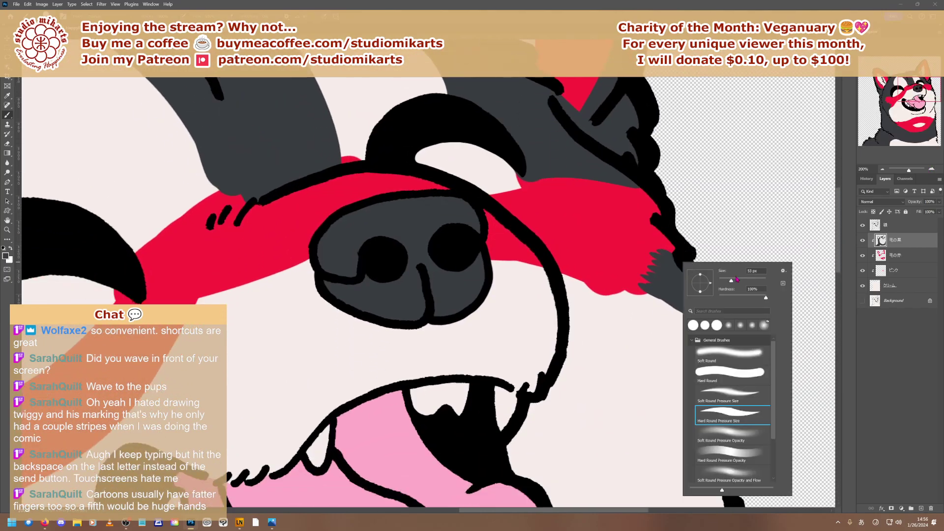
double_click(761, 281)
mouse_move(677, 254)
left_mouse_down()
mouse_move(646, 223)
mouse_move(716, 293)
mouse_move(677, 258)
mouse_move(688, 290)
left_mouse_up()
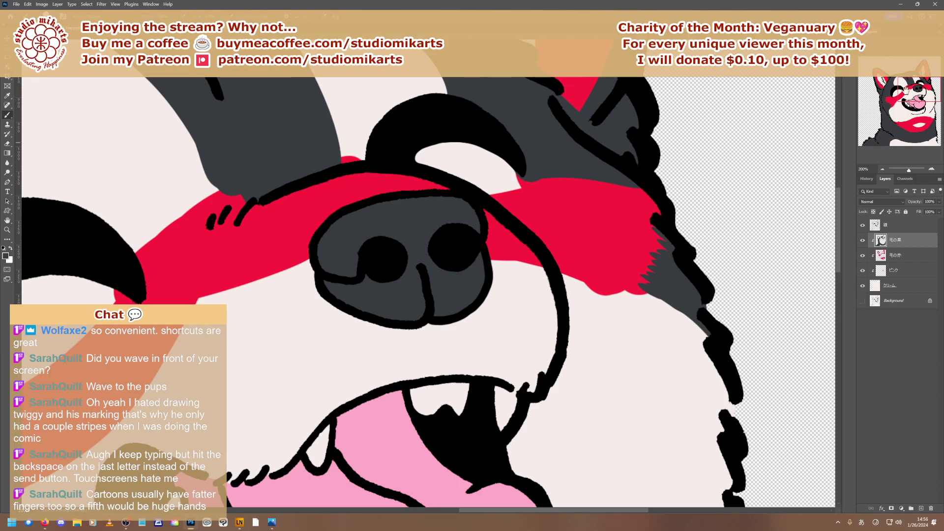
Erase the broad dark grey tufts along the lower back edge of the near cheek's red stripe, leaving a smooth curve
left_click_drag(344, 295, 708, 241)
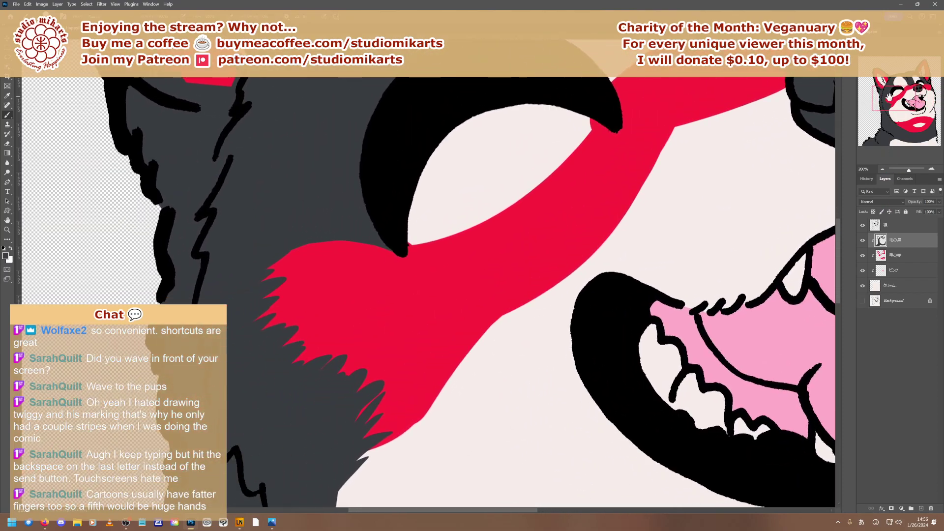
left_click_drag(889, 96, 882, 106)
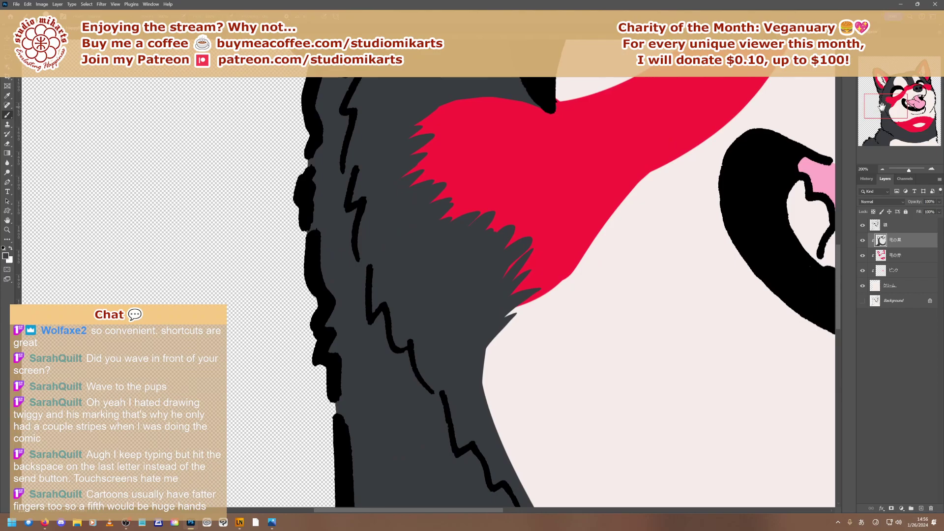
mouse_move(533, 226)
left_mouse_down()
mouse_move(528, 258)
mouse_move(471, 207)
mouse_move(503, 235)
mouse_move(503, 265)
mouse_move(463, 218)
mouse_move(475, 256)
mouse_move(470, 244)
mouse_move(530, 267)
mouse_move(489, 265)
mouse_move(525, 272)
mouse_move(472, 244)
mouse_move(527, 278)
mouse_move(459, 224)
mouse_move(512, 278)
mouse_move(466, 244)
mouse_move(455, 217)
mouse_move(452, 236)
mouse_move(513, 286)
mouse_move(476, 223)
left_mouse_up()
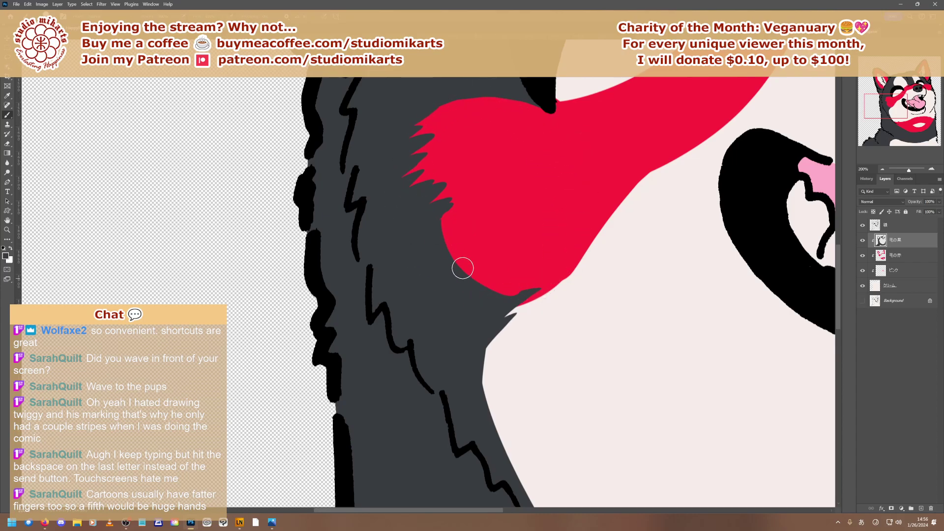
mouse_move(462, 268)
left_mouse_down()
mouse_move(440, 235)
mouse_move(487, 286)
mouse_move(465, 271)
mouse_move(510, 285)
mouse_move(470, 277)
mouse_move(434, 235)
mouse_move(485, 289)
mouse_move(479, 273)
mouse_move(538, 274)
mouse_move(545, 285)
mouse_move(487, 286)
mouse_move(526, 303)
mouse_move(485, 284)
mouse_move(516, 297)
left_mouse_up()
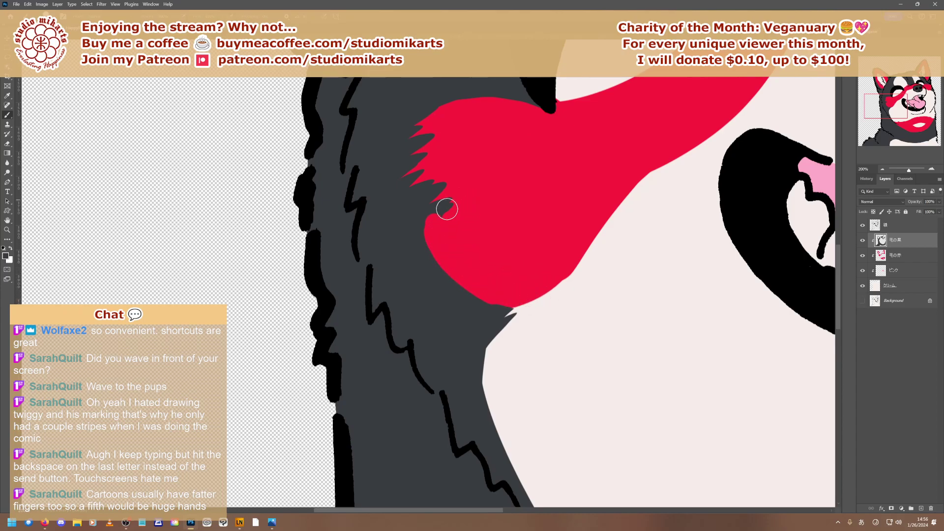
left_click_drag(446, 209, 440, 223)
Adjust the brush size and paint finer, more even dark grey fur tufts along the near cheek stripe's lower back edge
left_click_drag(498, 308, 531, 295)
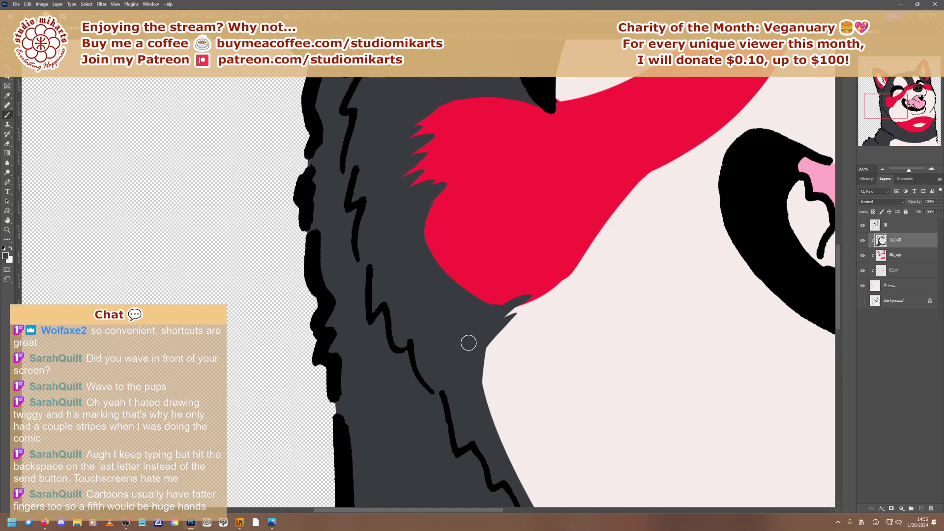
right_click(515, 286)
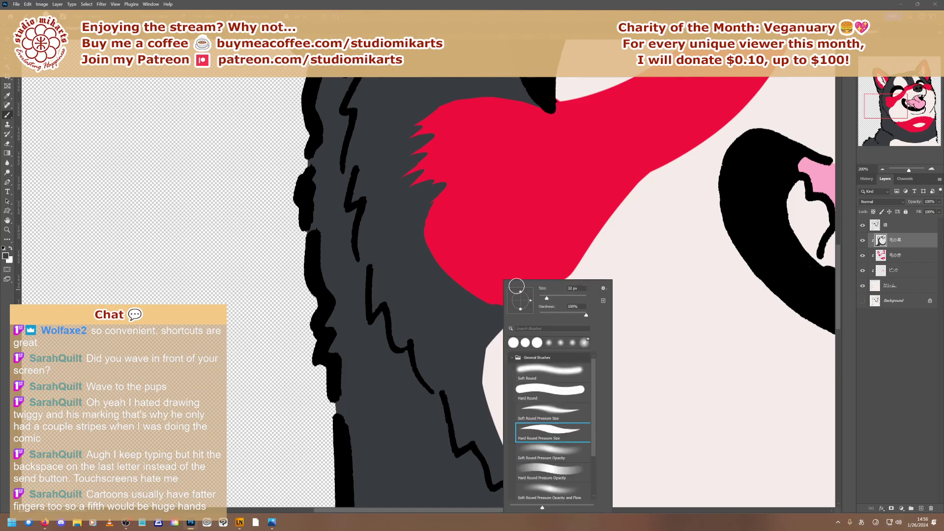
left_click_drag(546, 298, 550, 295)
key("Return")
mouse_move(453, 196)
left_mouse_down()
mouse_move(413, 236)
mouse_move(415, 268)
mouse_move(463, 219)
mouse_move(454, 245)
left_mouse_up()
mouse_move(491, 317)
left_mouse_down()
mouse_move(538, 286)
mouse_move(482, 309)
mouse_move(526, 283)
mouse_move(468, 303)
mouse_move(442, 289)
mouse_move(464, 273)
mouse_move(429, 276)
mouse_move(426, 264)
mouse_move(460, 240)
mouse_move(427, 265)
left_mouse_up()
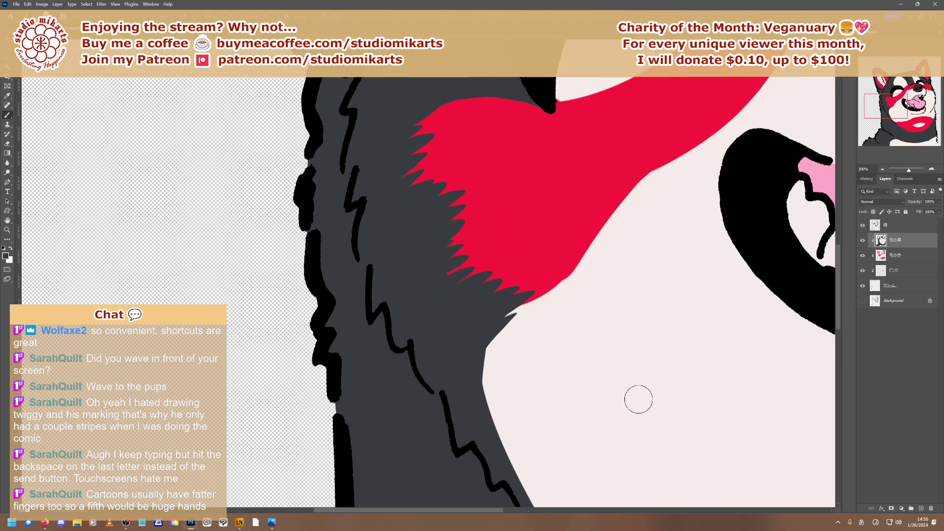
mouse_move(477, 231)
left_mouse_down()
mouse_move(440, 175)
mouse_move(467, 240)
mouse_move(433, 190)
mouse_move(442, 217)
mouse_move(434, 223)
mouse_move(431, 207)
mouse_move(440, 230)
mouse_move(474, 245)
mouse_move(438, 275)
mouse_move(426, 266)
mouse_move(440, 245)
mouse_move(417, 255)
mouse_move(440, 231)
mouse_move(420, 244)
mouse_move(407, 233)
mouse_move(448, 203)
mouse_move(412, 212)
mouse_move(419, 198)
mouse_move(397, 206)
mouse_move(409, 190)
mouse_move(399, 187)
mouse_move(427, 162)
left_mouse_up()
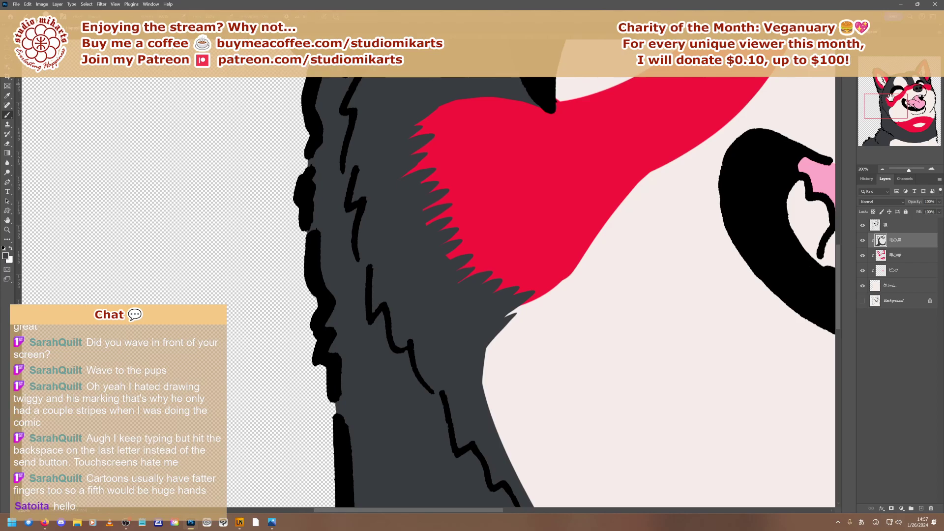
Reduce the brush size and paint small dark grey tufts into the upper outer corner of the far cheek's red stripe
left_click_drag(890, 97, 917, 87)
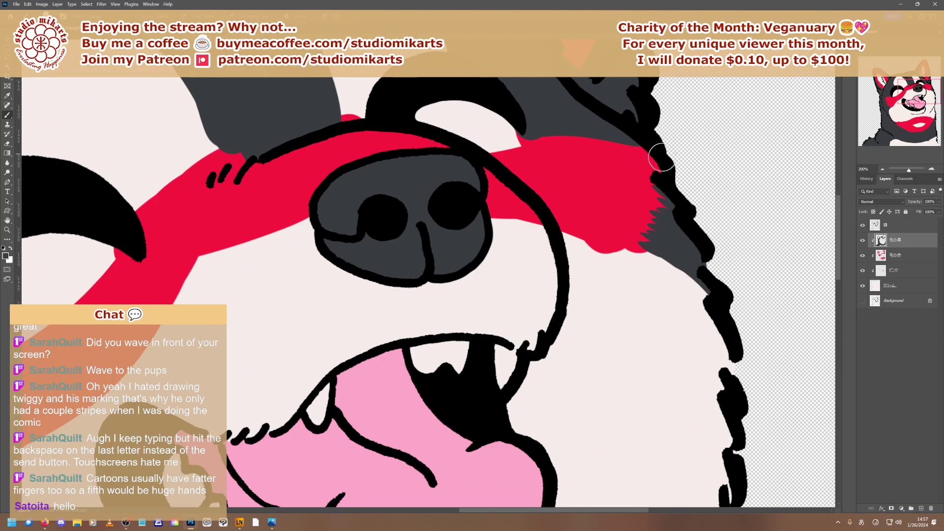
right_click(644, 192)
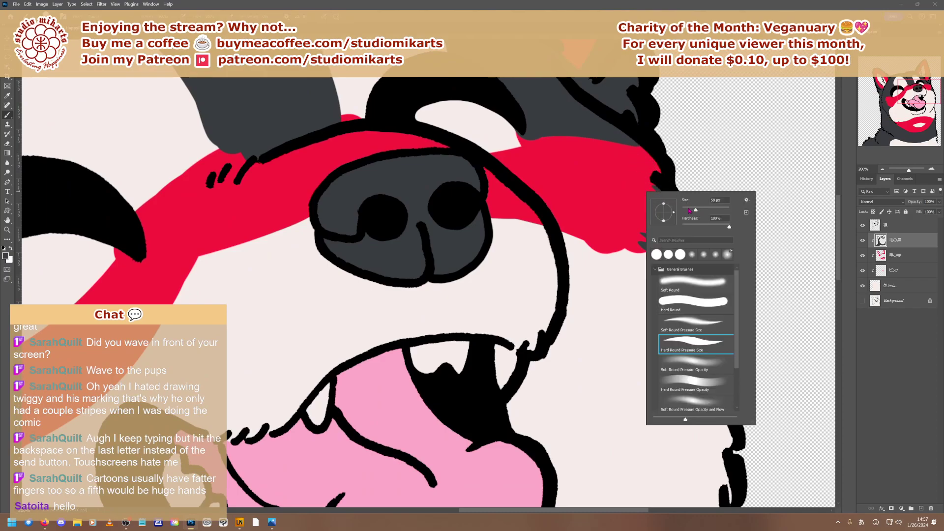
left_click_drag(689, 211, 678, 205)
key("Return")
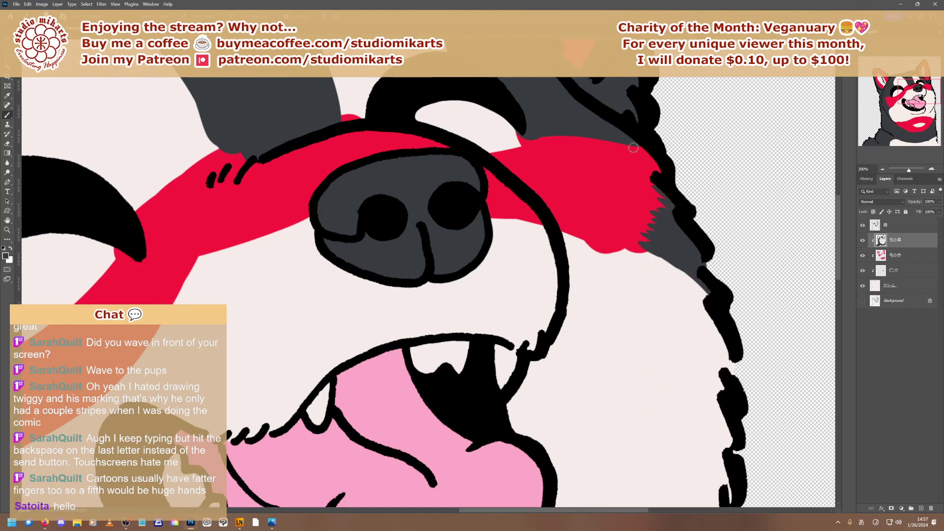
mouse_move(648, 154)
left_mouse_down()
mouse_move(626, 146)
mouse_move(663, 172)
mouse_move(646, 169)
mouse_move(664, 170)
mouse_move(635, 156)
mouse_move(671, 193)
mouse_move(643, 162)
mouse_move(663, 170)
mouse_move(669, 209)
mouse_move(644, 182)
left_mouse_up()
Erase the coarse lower tufts of the far cheek's dark grey patch and the thin grey strip running down the face outline
mouse_move(630, 221)
left_mouse_down()
mouse_move(644, 257)
mouse_move(634, 201)
mouse_move(663, 239)
left_mouse_up()
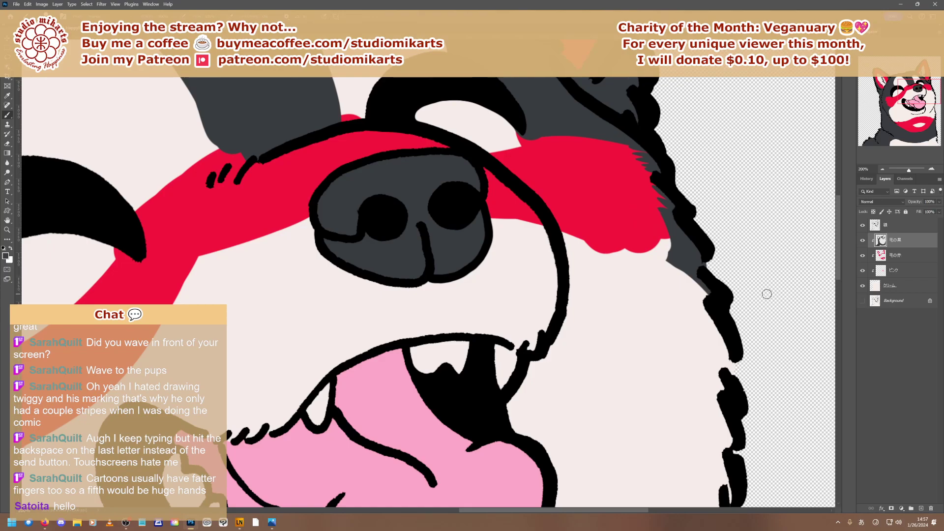
left_click_drag(659, 252, 720, 319)
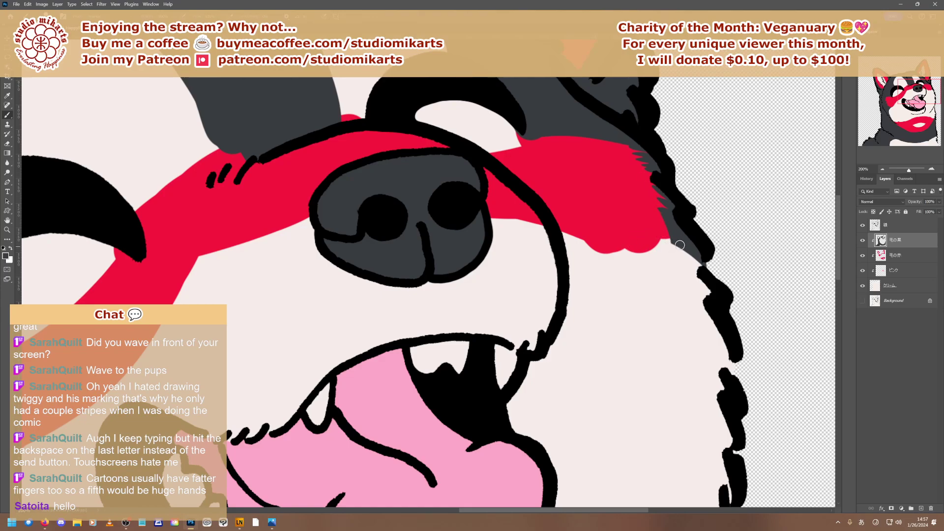
Paint fine dark grey fur tufts along the whole outer end of the far cheek's red stripe
left_click_drag(677, 243, 656, 230)
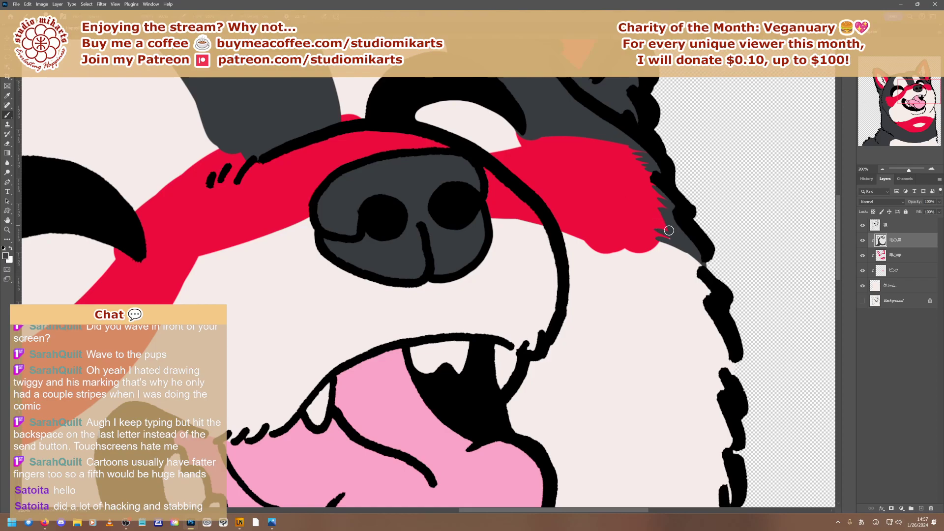
mouse_move(669, 231)
left_mouse_down()
mouse_move(658, 219)
mouse_move(677, 223)
mouse_move(668, 204)
mouse_move(647, 190)
mouse_move(660, 185)
mouse_move(651, 177)
mouse_move(659, 170)
mouse_move(648, 157)
mouse_move(629, 157)
mouse_move(632, 169)
left_mouse_up()
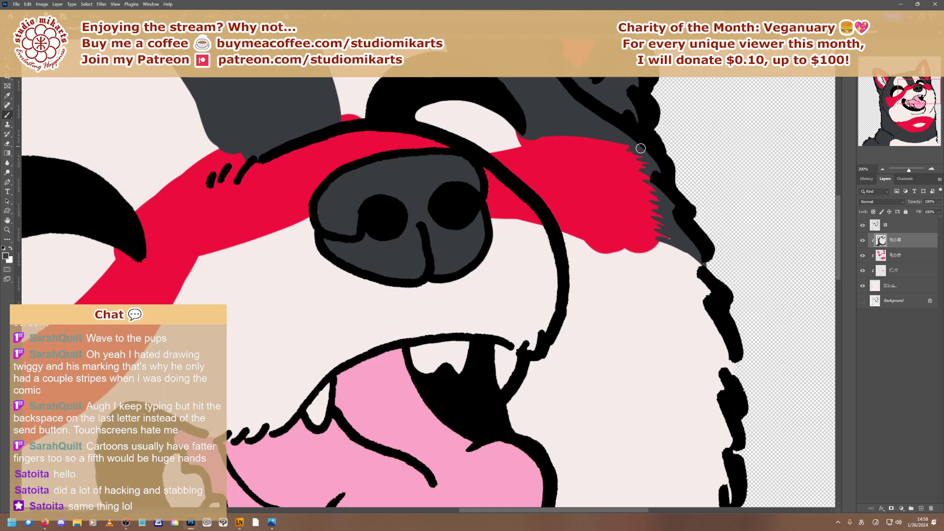
mouse_move(635, 157)
left_mouse_down()
mouse_move(654, 171)
mouse_move(626, 170)
mouse_move(656, 185)
mouse_move(631, 176)
mouse_move(665, 193)
mouse_move(652, 187)
mouse_move(663, 201)
mouse_move(667, 217)
left_mouse_up()
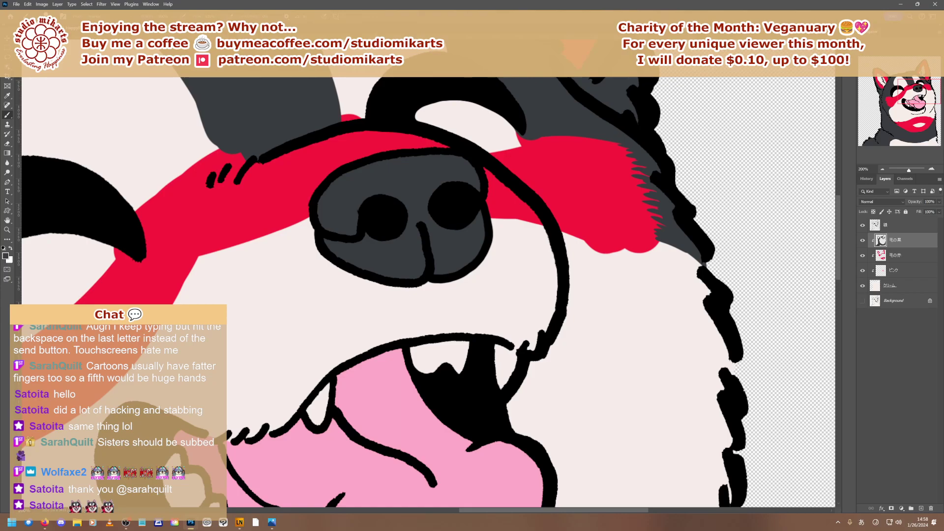
mouse_move(648, 171)
left_mouse_down()
mouse_move(659, 195)
mouse_move(645, 188)
mouse_move(670, 221)
mouse_move(659, 203)
mouse_move(665, 221)
mouse_move(651, 212)
mouse_move(671, 226)
mouse_move(650, 211)
left_mouse_up()
Adjust the brush size and erase the dark grey fur at the far cheek, extending the red stripe towards the face outline
left_click(882, 169)
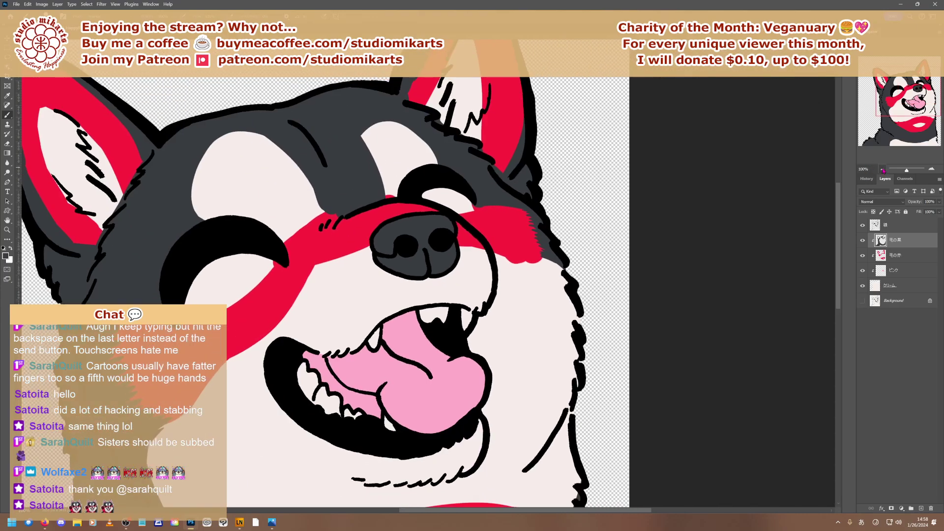
left_click(882, 169)
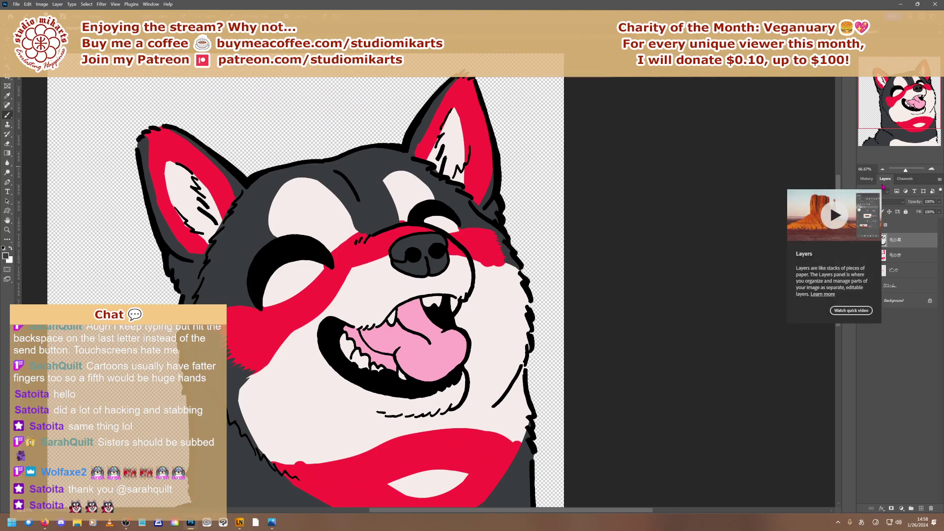
left_click_drag(487, 252, 521, 266)
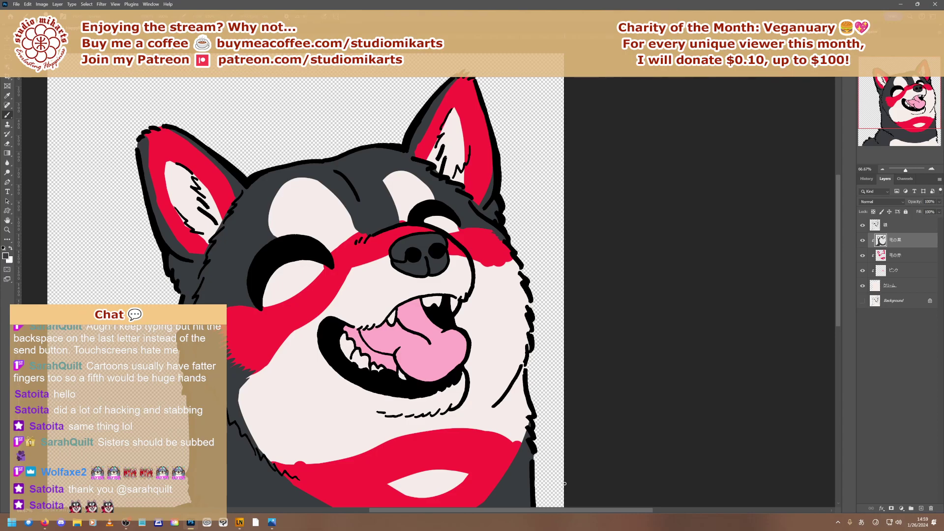
right_click(498, 234)
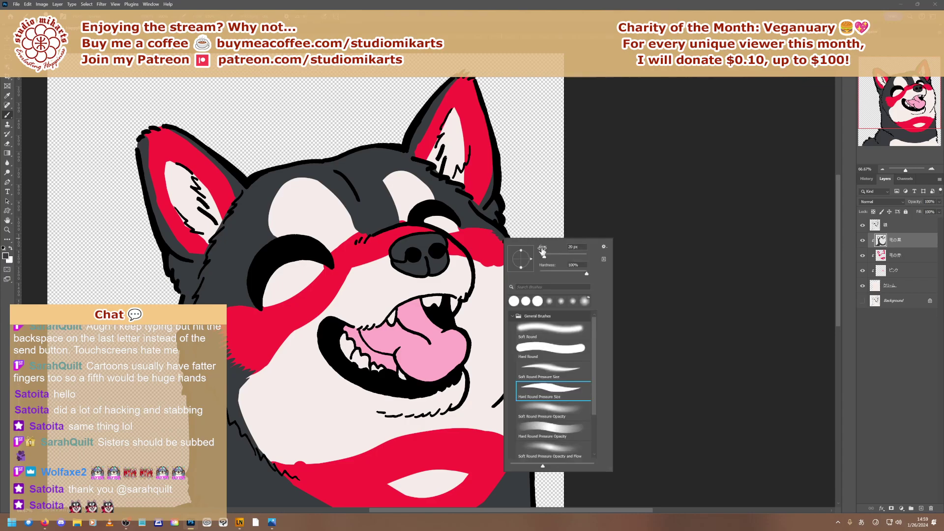
left_click_drag(547, 257, 548, 257)
key("Return")
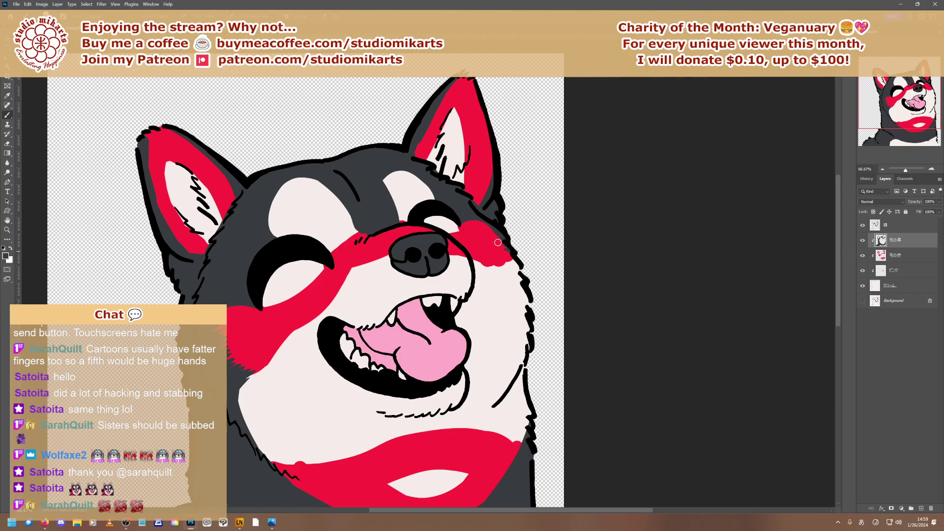
right_click(514, 304)
key("Escape")
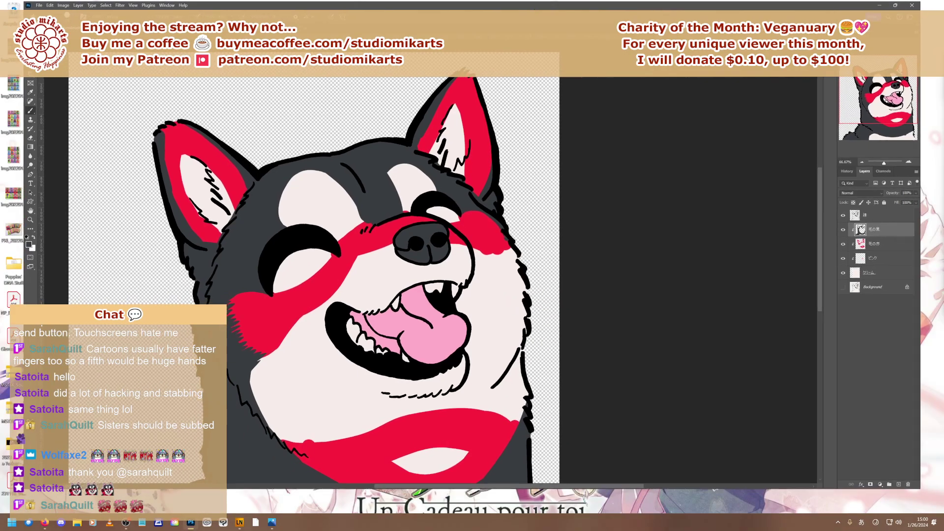
left_click(919, 6)
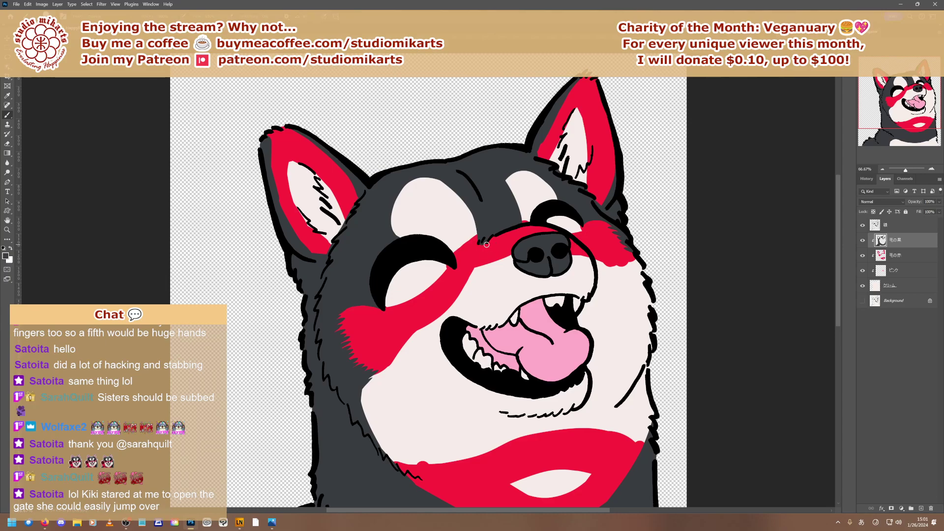
Paint small dark grey fur tufts over the red stripe's upper edge beside the bridge of the nose
left_click_drag(483, 243, 480, 238)
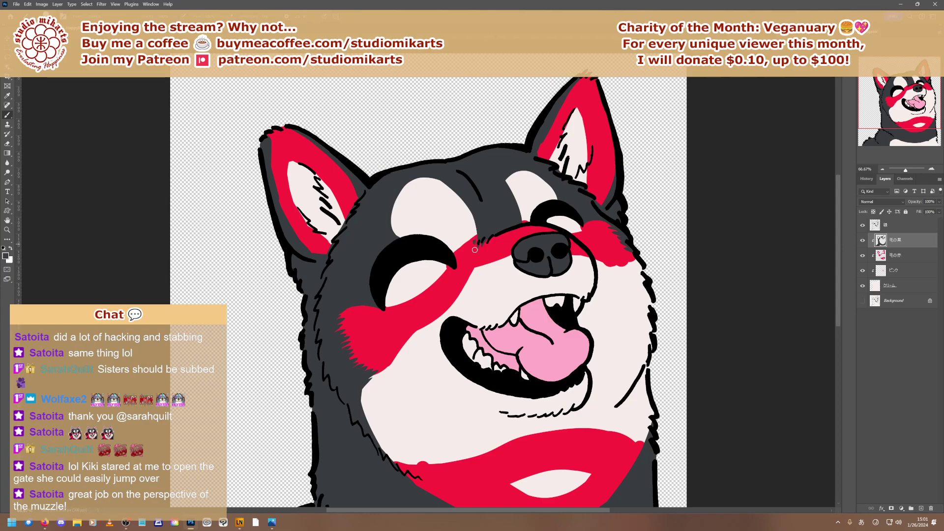
left_click_drag(474, 250, 473, 244)
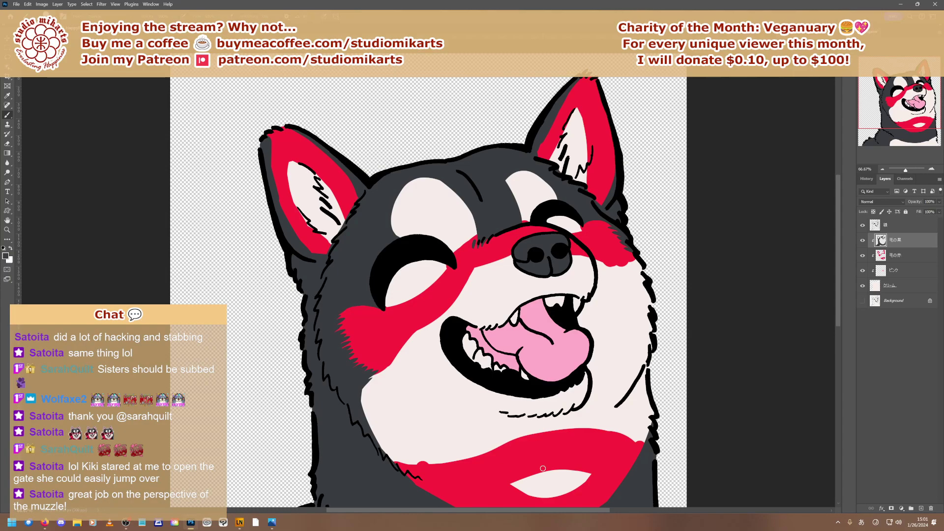
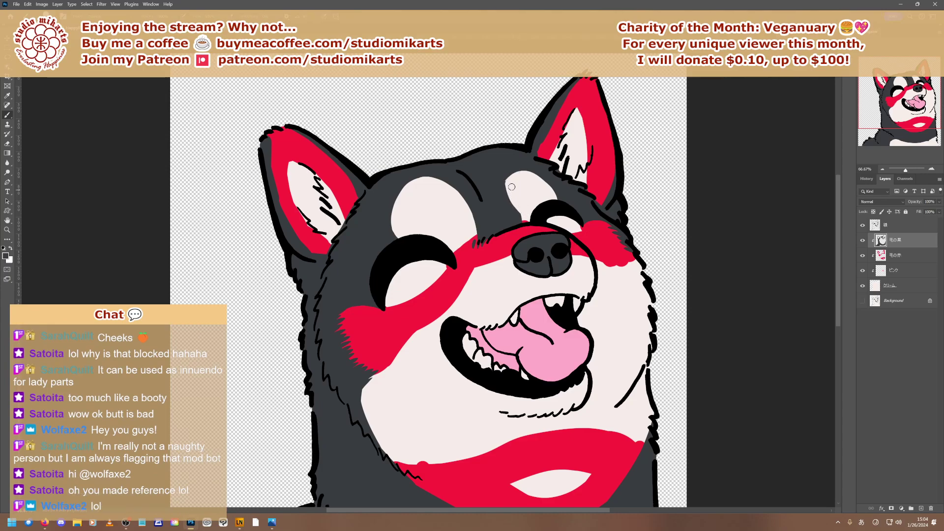
Erase the dark grey along the far brow spot's inner and upper edge to enlarge the cream spot, and clear the exposed red
left_click_drag(509, 192, 522, 219)
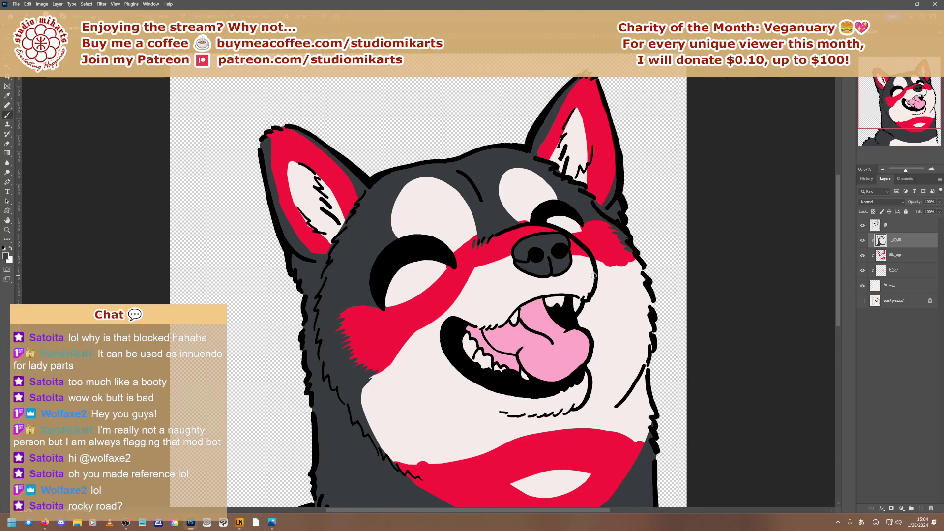
mouse_move(500, 192)
left_mouse_down()
mouse_move(519, 168)
mouse_move(543, 182)
mouse_move(555, 209)
mouse_move(513, 229)
mouse_move(507, 194)
mouse_move(521, 214)
mouse_move(506, 181)
mouse_move(500, 196)
mouse_move(501, 172)
mouse_move(506, 203)
left_mouse_up()
mouse_move(497, 185)
left_mouse_down()
mouse_move(510, 165)
mouse_move(541, 190)
mouse_move(511, 200)
mouse_move(496, 178)
left_mouse_up()
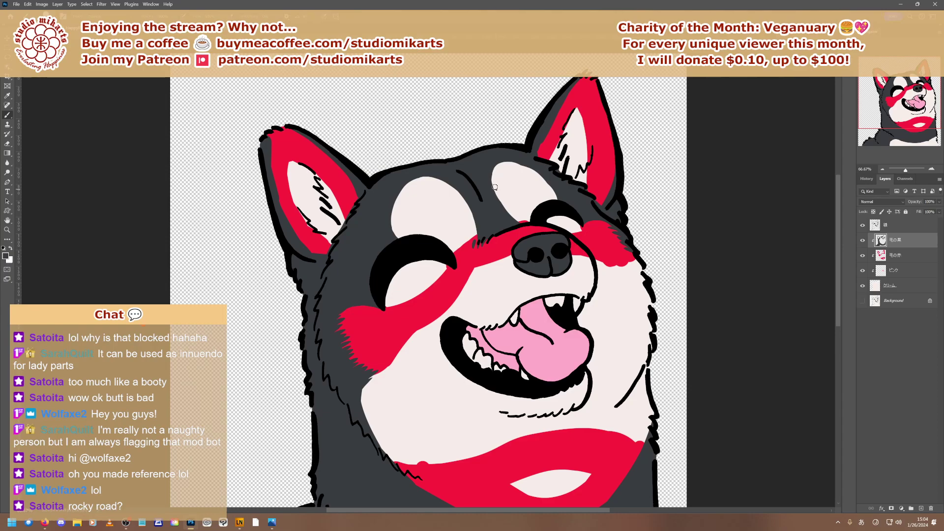
mouse_move(496, 190)
left_mouse_down()
mouse_move(492, 165)
mouse_move(501, 195)
mouse_move(492, 175)
mouse_move(498, 163)
mouse_move(528, 164)
left_mouse_up()
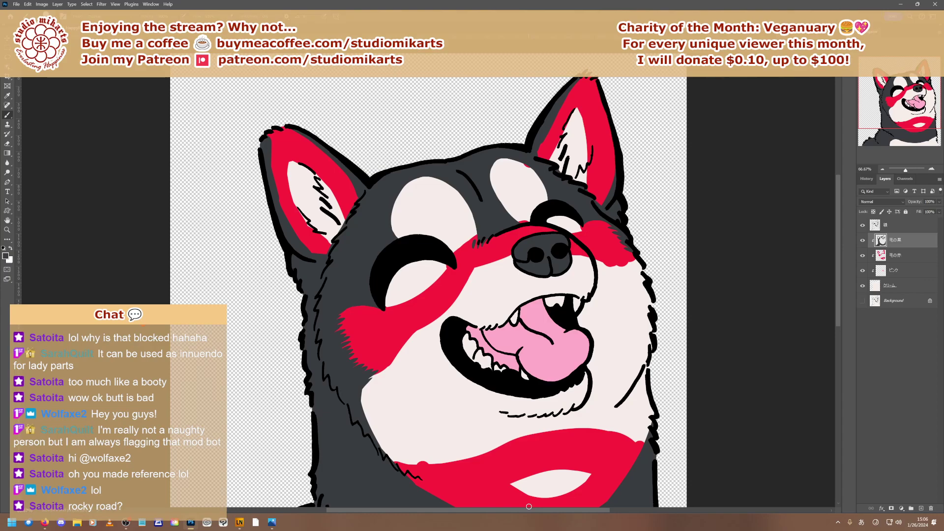
left_click(895, 259)
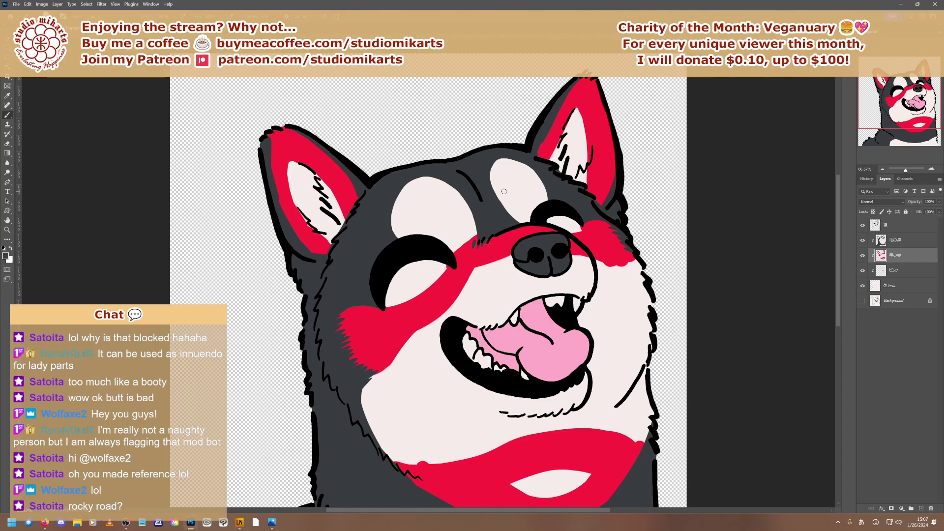
left_click(896, 242)
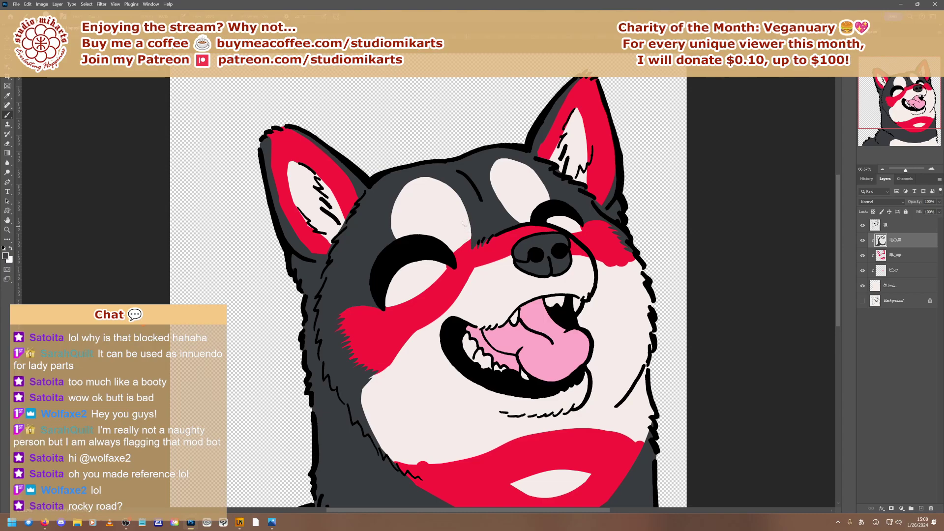
Refine the dark grey tufts between the near brow spot and the nose bridge, and undo the last stroke over the brow spot
left_click_drag(473, 245, 476, 253)
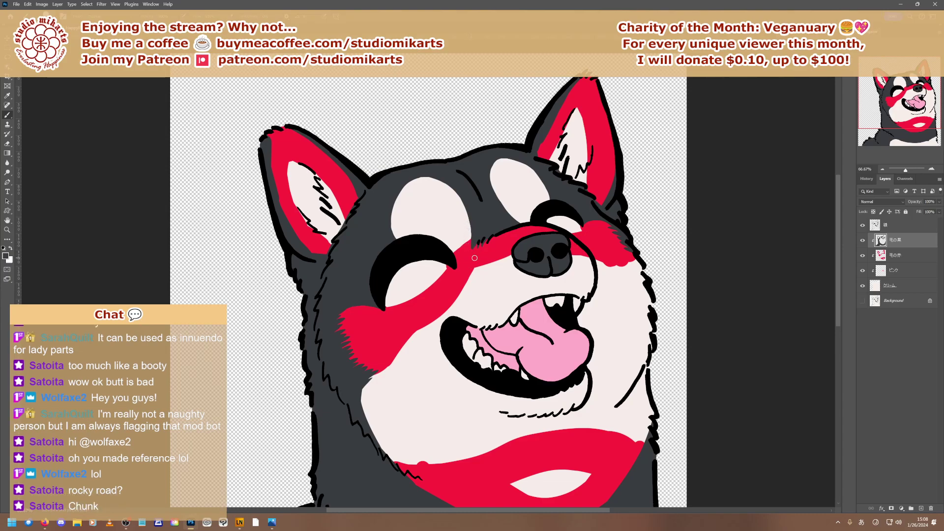
left_click_drag(479, 240, 477, 241)
left_click_drag(409, 177, 445, 172)
key("ctrl+z")
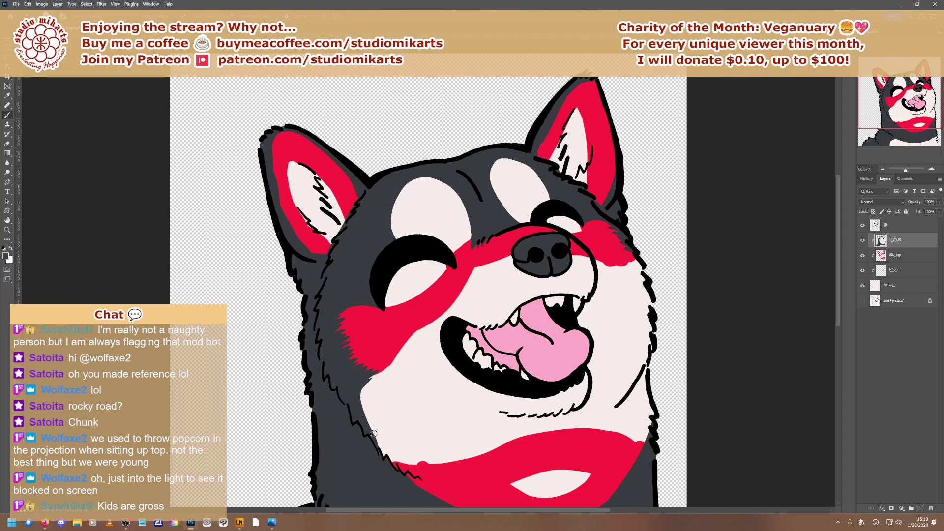
Erase the dark grey between the near cheek's cream fur and the black face outline along the lower jaw
mouse_move(372, 436)
left_mouse_down()
mouse_move(381, 469)
mouse_move(362, 421)
left_mouse_up()
mouse_move(360, 415)
left_mouse_down()
mouse_move(359, 395)
mouse_move(355, 420)
mouse_move(356, 400)
left_mouse_up()
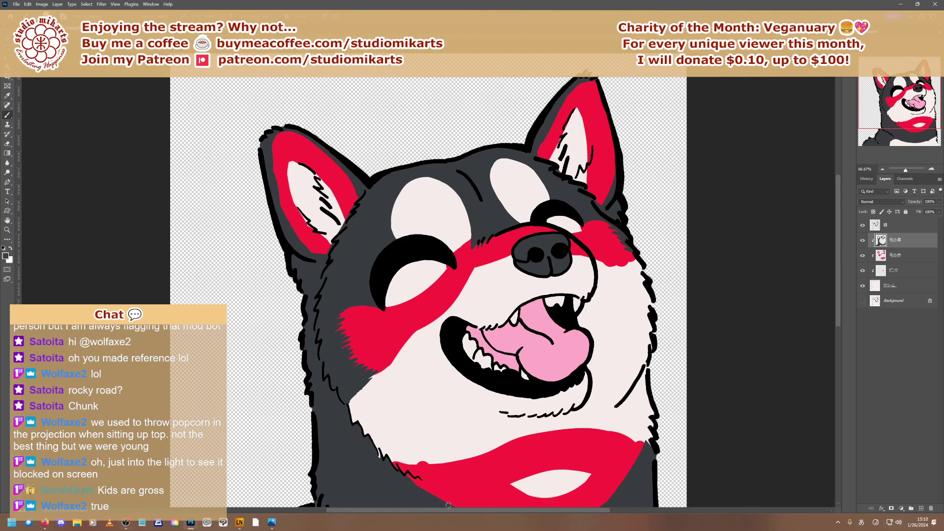
scroll(391, 361, "down", 3)
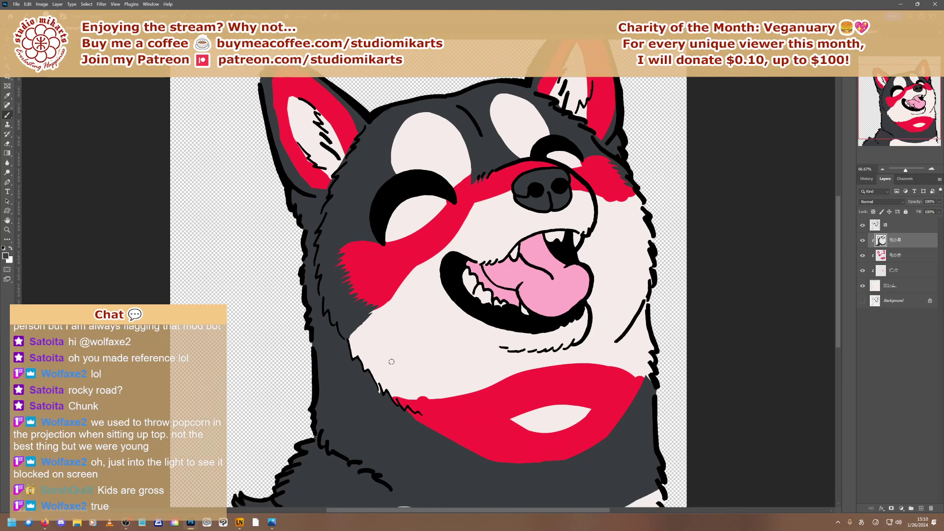
scroll(391, 361, "down", 3)
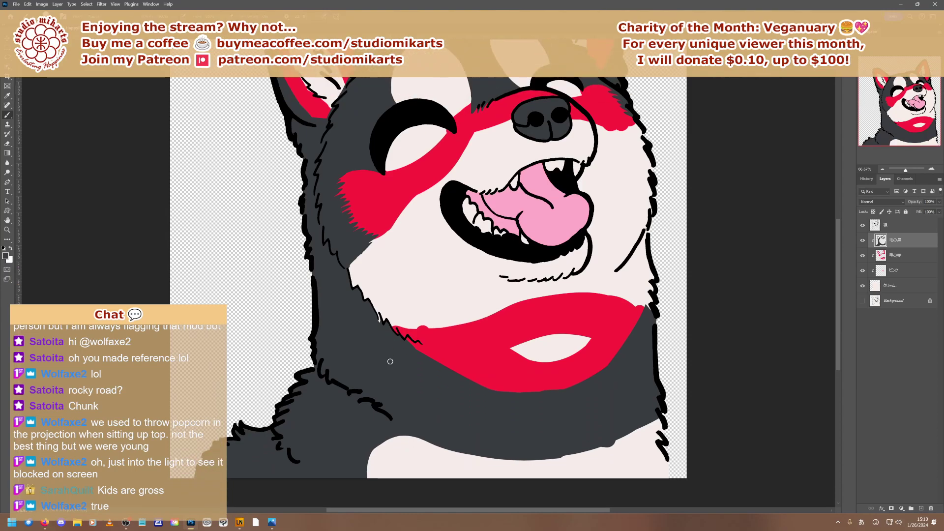
scroll(391, 361, "up", 3)
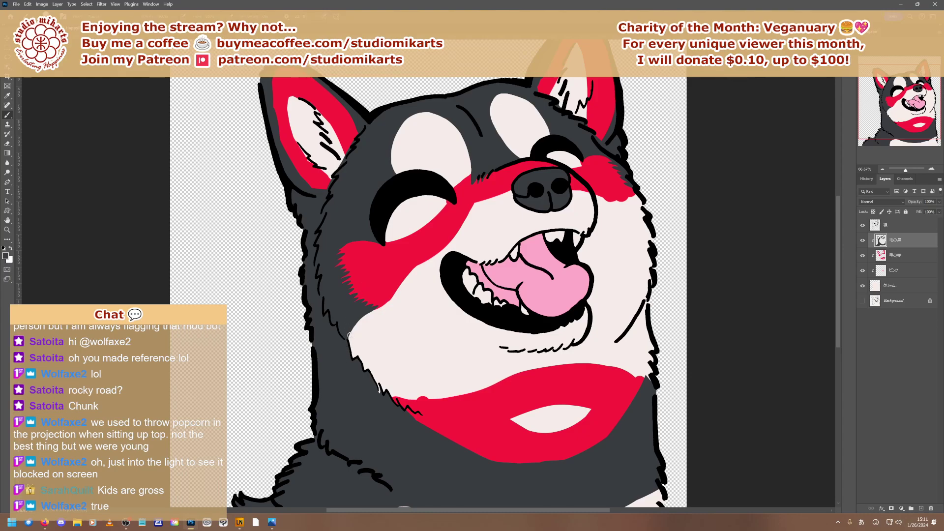
Try to rework the dark grey edge at the near cheek's lower outer corner, and undo the strokes
mouse_move(352, 322)
left_mouse_down()
mouse_move(353, 357)
mouse_move(357, 341)
mouse_move(350, 348)
mouse_move(353, 357)
mouse_move(361, 330)
mouse_move(365, 367)
left_mouse_up()
key("ctrl+z")
key("ctrl+z")
key("ctrl+z")
key("ctrl+z")
key("ctrl+z")
Erase the dark grey at the near ear's base so the red and cream inner colours reach the upper fur outline
left_click(931, 170)
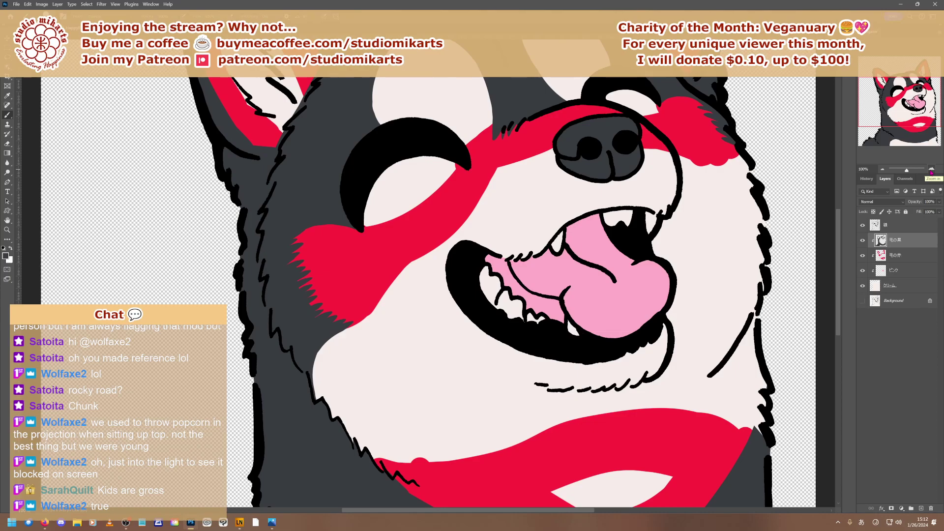
left_click(931, 169)
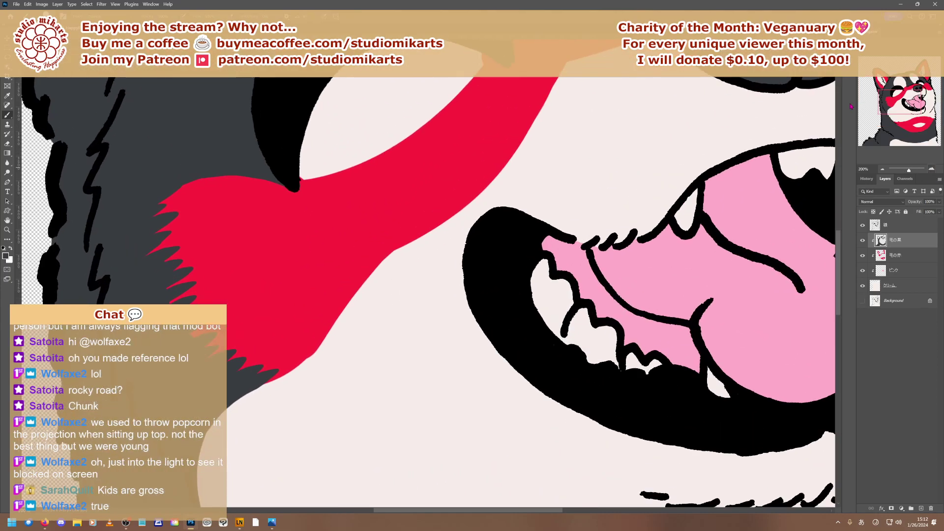
left_click_drag(899, 97, 880, 81)
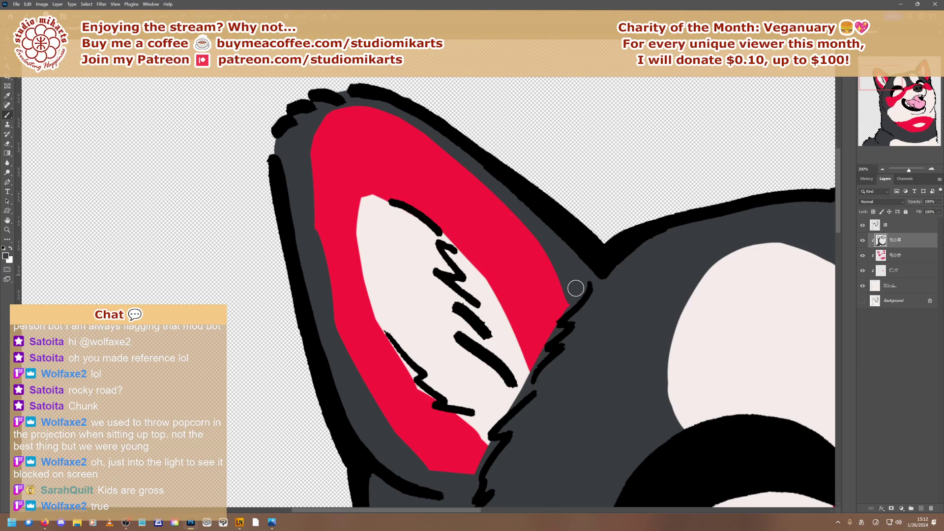
left_click_drag(550, 318, 560, 315)
mouse_move(540, 360)
left_mouse_down()
mouse_move(555, 314)
mouse_move(523, 391)
left_mouse_up()
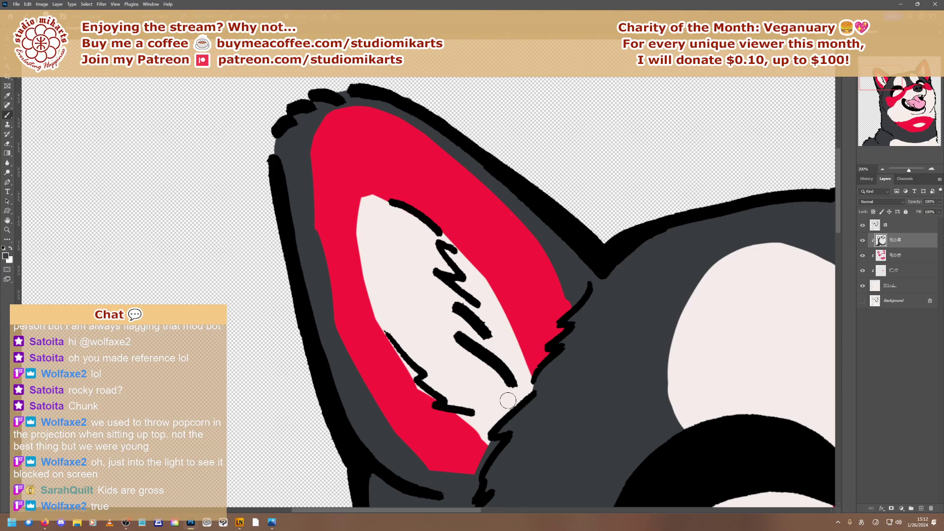
Extend the red at the near ear's lowest corner to the fur outline, and undo the last larger brush stroke
left_click_drag(875, 81, 873, 95)
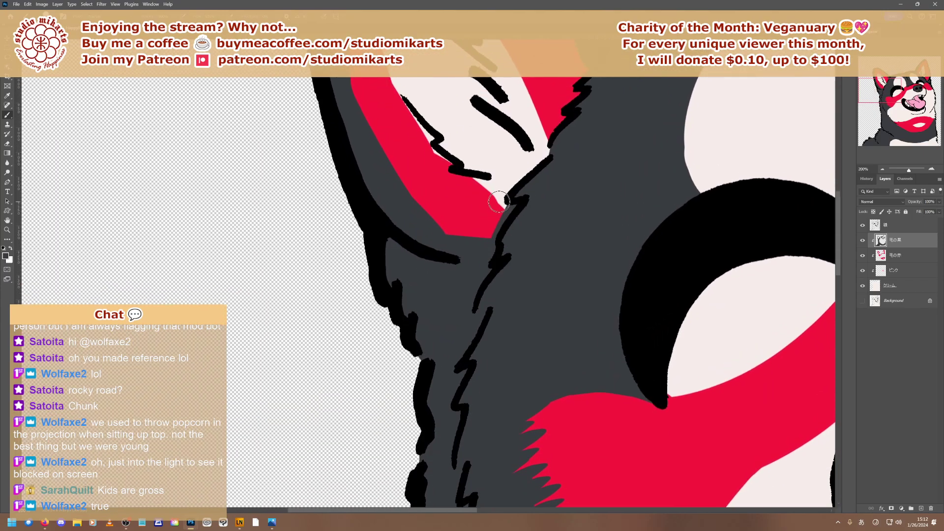
left_click_drag(509, 209, 489, 220)
key("bracketright")
mouse_move(461, 220)
left_mouse_down()
mouse_move(491, 232)
mouse_move(463, 227)
mouse_move(475, 236)
left_mouse_up()
key("ctrl+z")
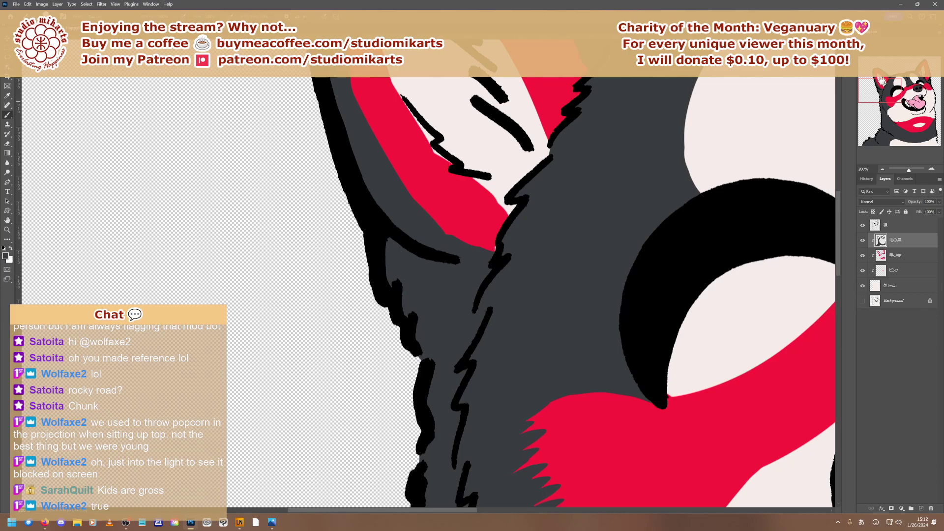
Paint dark grey fur tufts along the lower crown-side edge of the near ear's red area, and toggle the line art to check
scroll(565, 351, "up", 4)
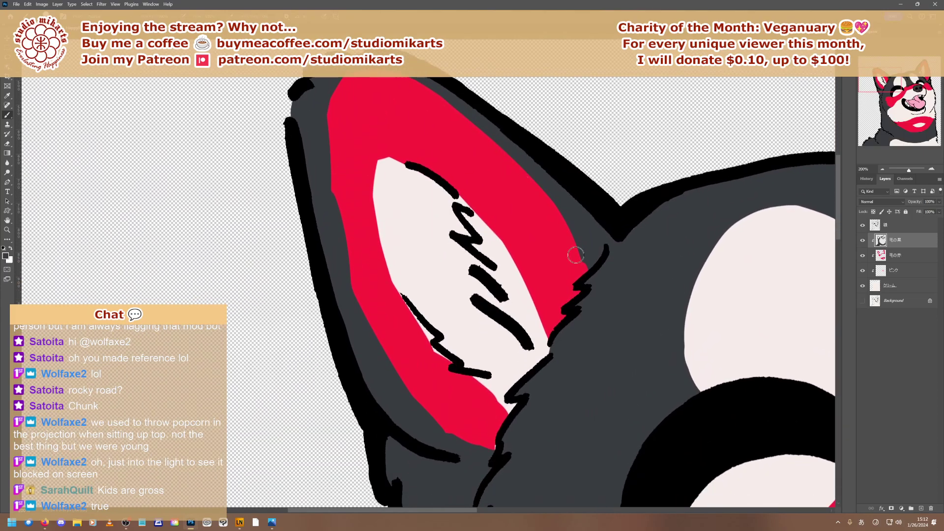
mouse_move(576, 254)
left_mouse_down()
mouse_move(585, 253)
mouse_move(581, 268)
mouse_move(574, 264)
mouse_move(588, 260)
mouse_move(585, 251)
mouse_move(561, 205)
mouse_move(502, 154)
mouse_move(517, 169)
left_mouse_up()
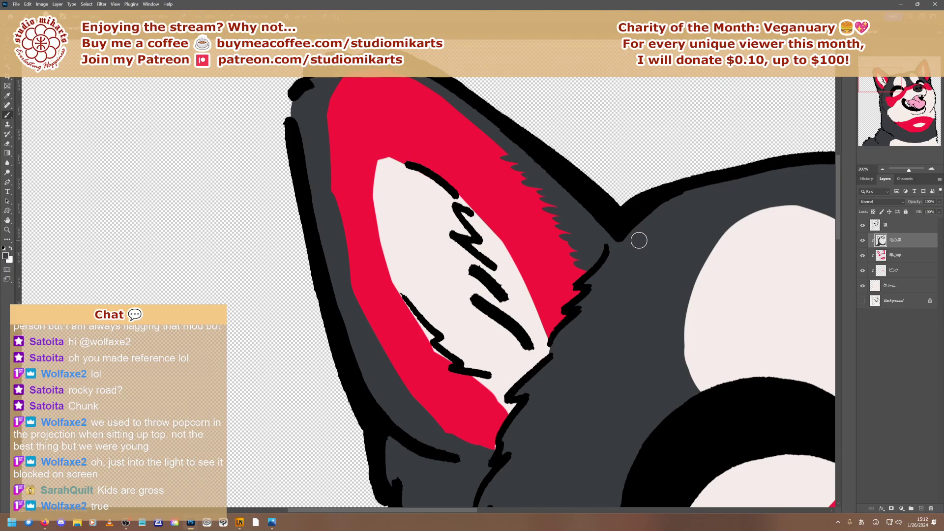
left_click(863, 226)
left_click(862, 226)
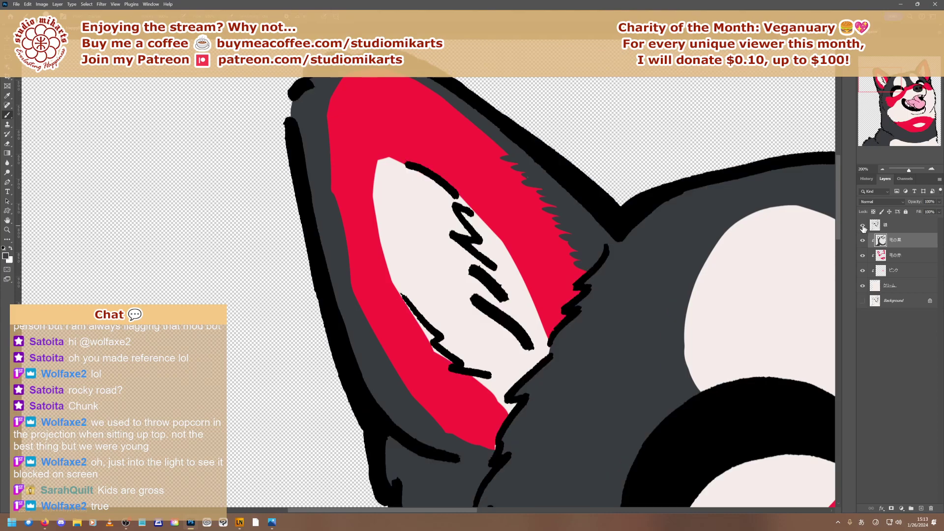
Sample the brow spot's cream as the foreground colour on the cream layer, and return to the dark grey fur layer
left_click(884, 290)
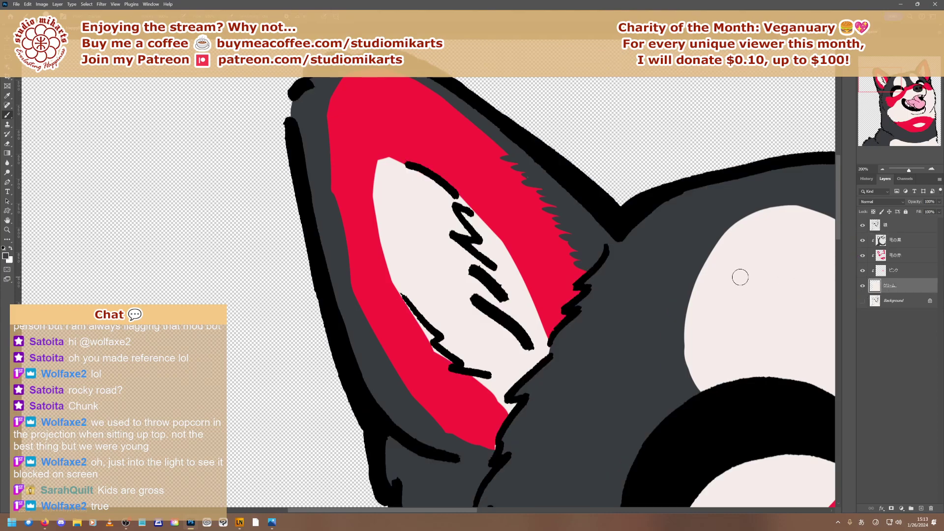
left_click(5, 255)
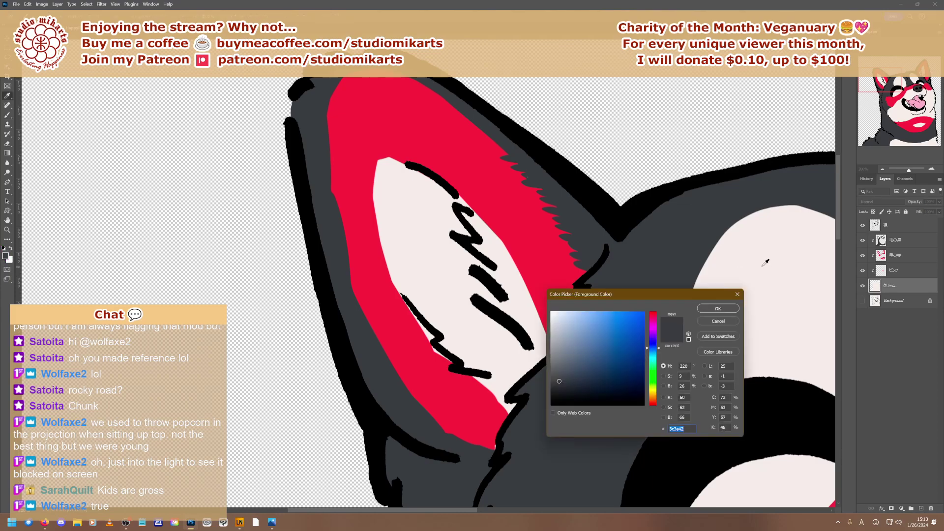
left_click(779, 271)
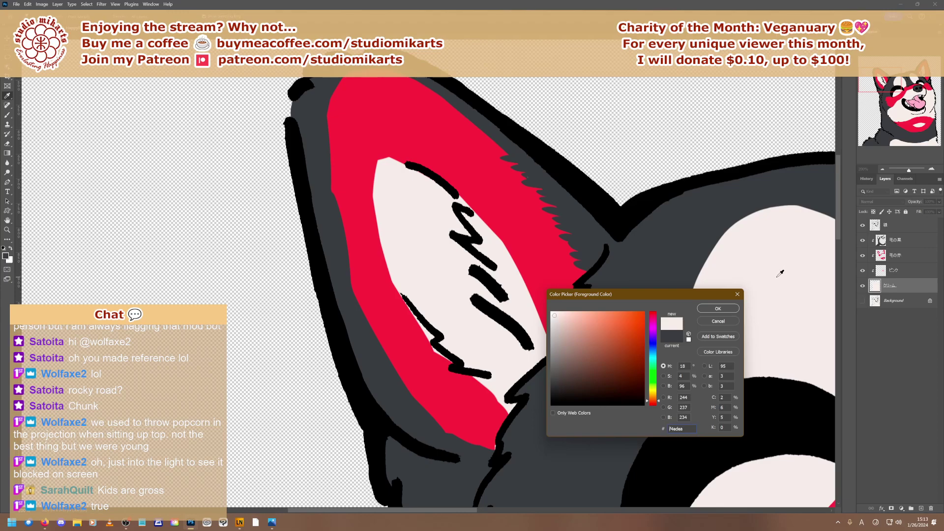
left_click(719, 309)
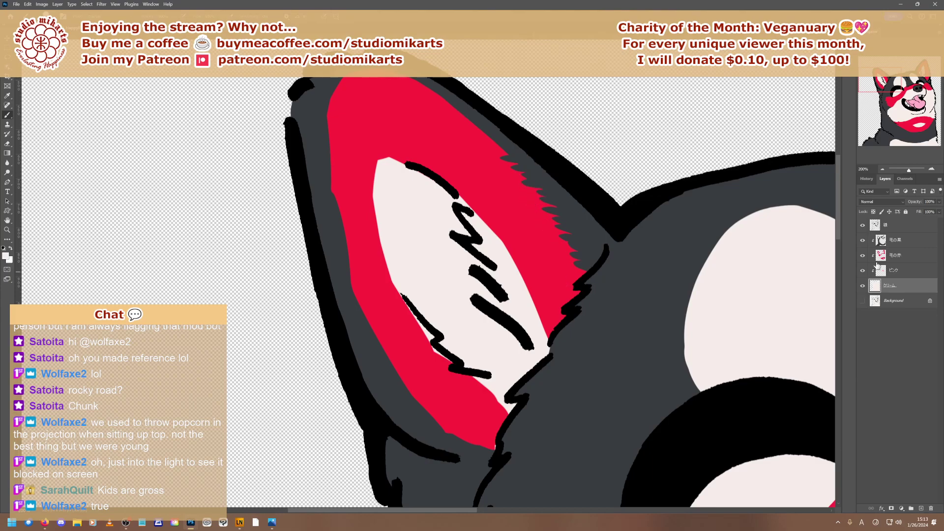
left_click(898, 240)
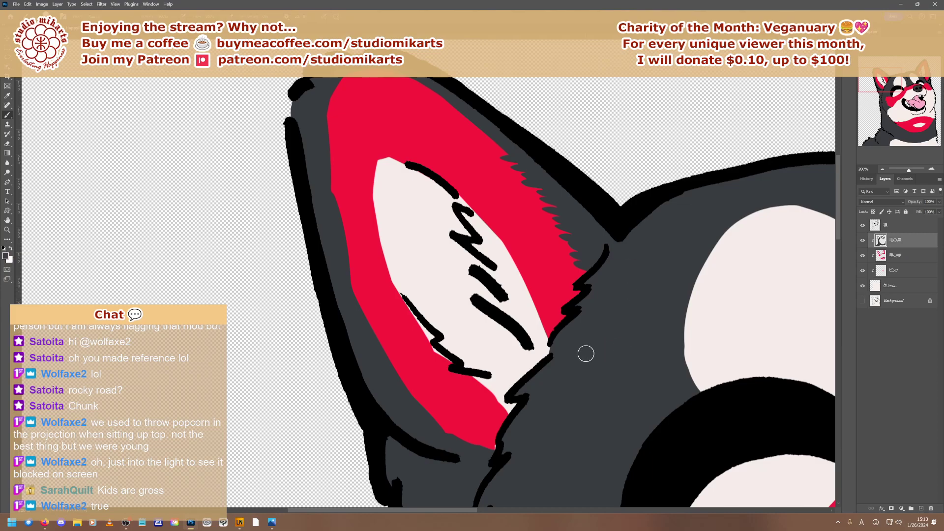
Continue the dark grey tufts up to the near ear's tip, and add tufts along the red's lower outer edge with a 42 px brush
mouse_move(500, 152)
left_mouse_down()
mouse_move(525, 150)
mouse_move(513, 156)
mouse_move(472, 135)
mouse_move(492, 134)
mouse_move(460, 126)
mouse_move(476, 122)
mouse_move(452, 115)
mouse_move(465, 109)
mouse_move(435, 105)
mouse_move(448, 98)
mouse_move(421, 94)
mouse_move(439, 91)
mouse_move(406, 87)
mouse_move(428, 84)
mouse_move(396, 81)
mouse_move(415, 78)
mouse_move(357, 75)
left_mouse_up()
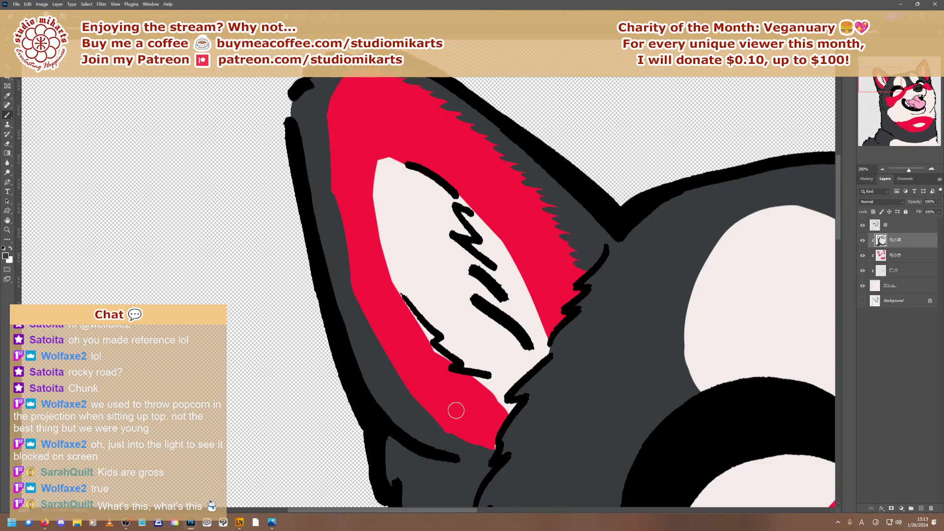
right_click(483, 430)
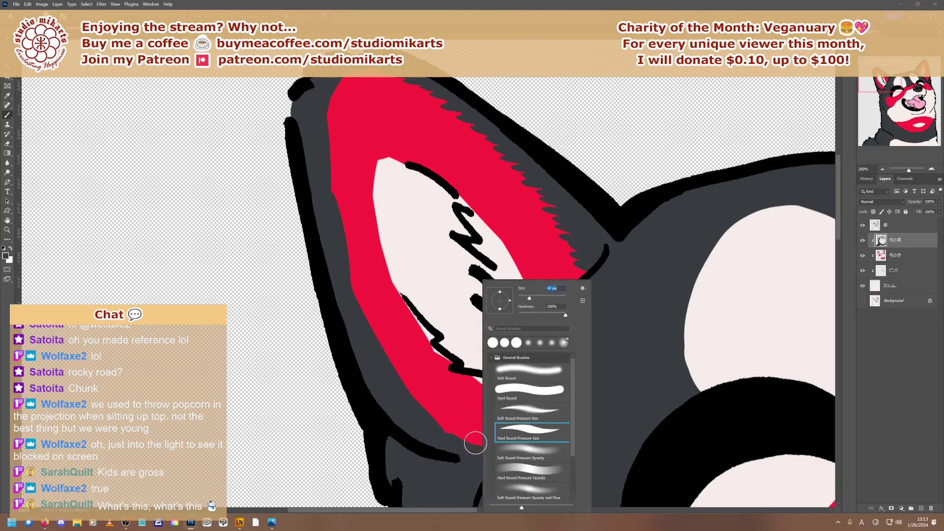
left_click(464, 430)
mouse_move(463, 433)
left_mouse_down()
mouse_move(444, 429)
mouse_move(440, 404)
left_mouse_up()
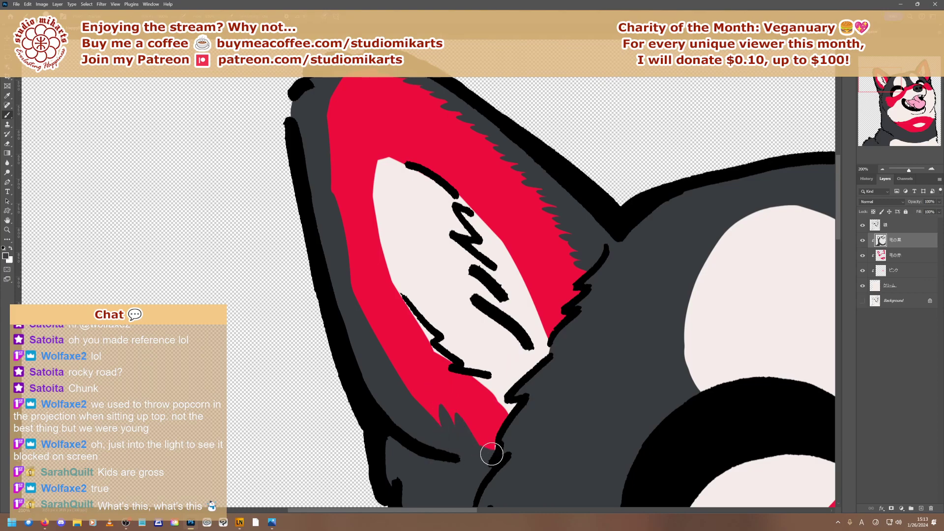
mouse_move(496, 451)
left_mouse_down()
mouse_move(490, 420)
mouse_move(488, 455)
mouse_move(468, 417)
mouse_move(435, 434)
mouse_move(425, 399)
mouse_move(428, 431)
mouse_move(392, 345)
mouse_move(387, 360)
mouse_move(372, 337)
mouse_move(372, 317)
mouse_move(368, 332)
mouse_move(349, 250)
left_mouse_up()
left_click_drag(364, 290, 359, 263)
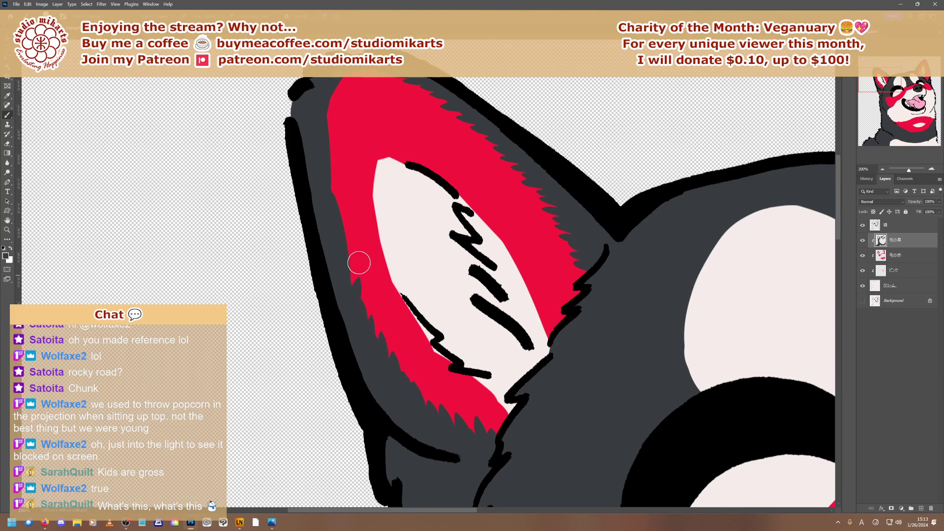
Set the brush size to 20 px
right_click(359, 263)
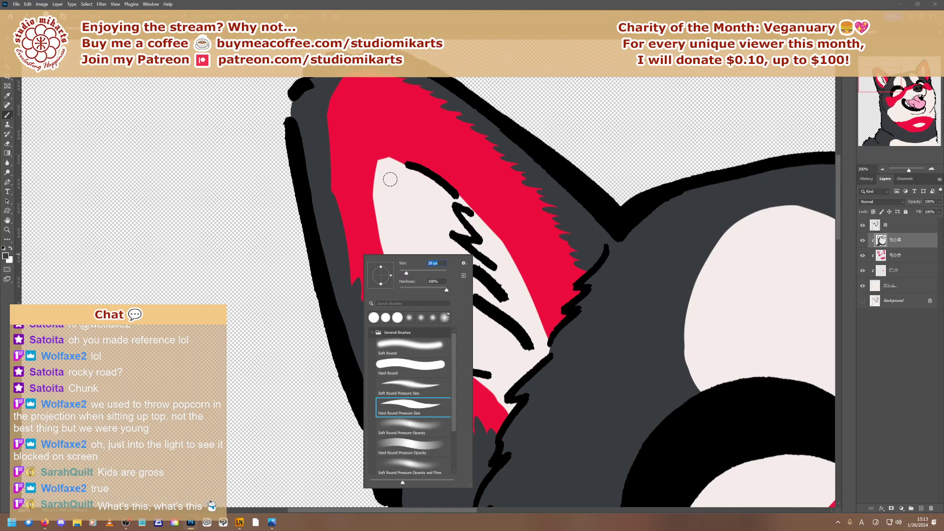
key("Return")
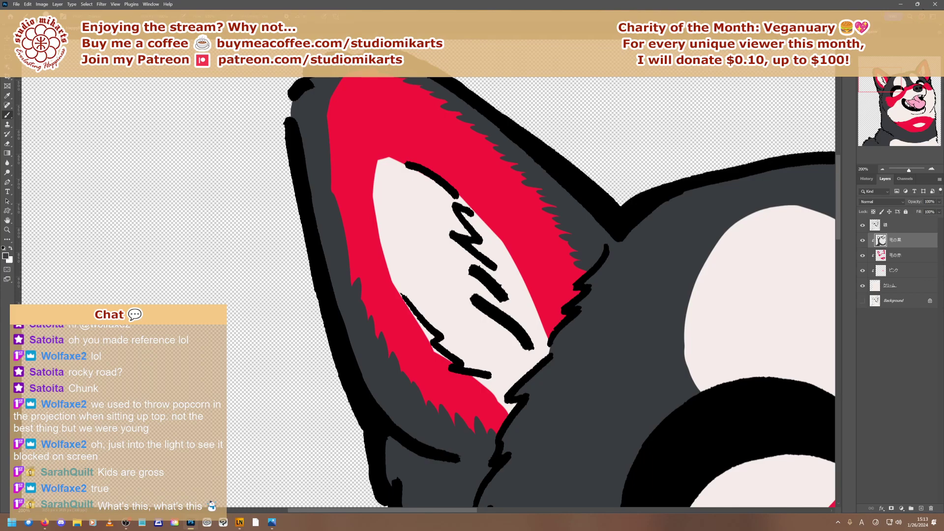
left_click(917, 4)
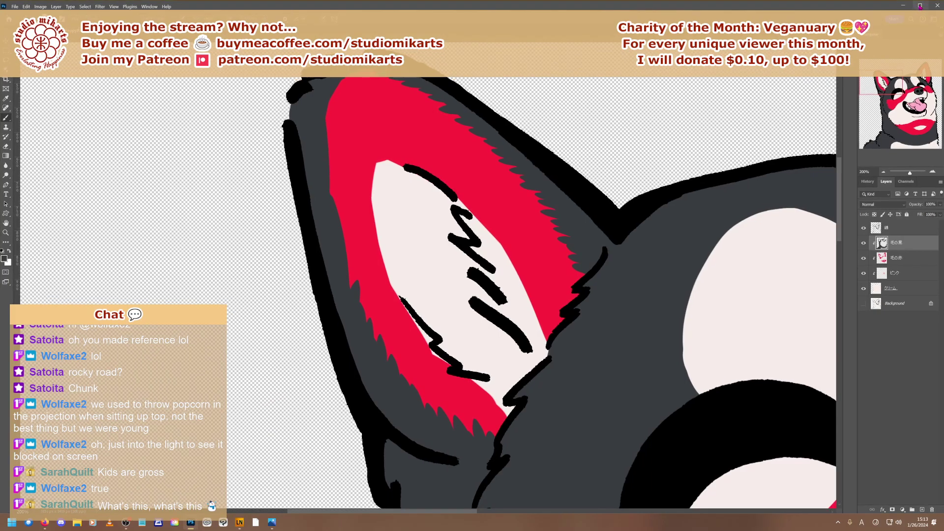
Paint dark grey fur tufts along the upper outer edge of the near ear's red area, up to the tip
left_click(918, 6)
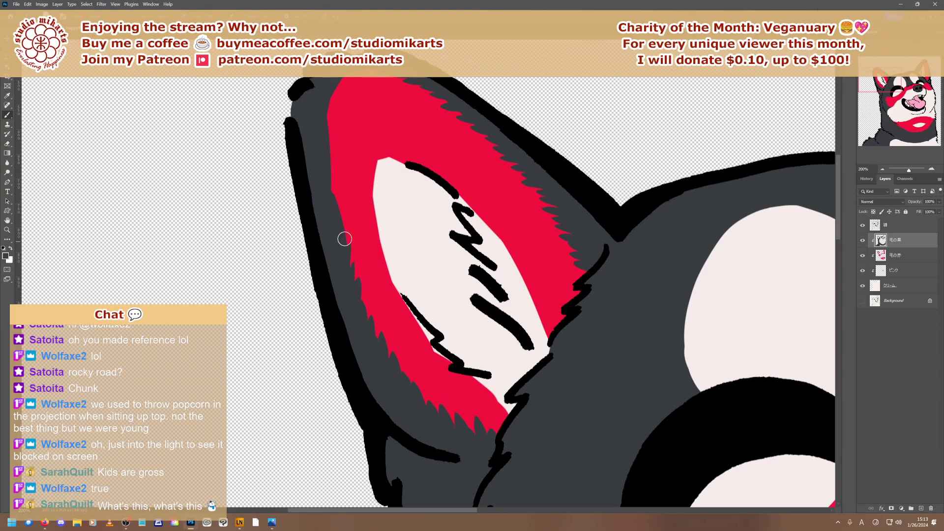
mouse_move(343, 227)
left_mouse_down()
mouse_move(338, 179)
mouse_move(329, 187)
mouse_move(337, 166)
mouse_move(329, 169)
mouse_move(332, 90)
left_mouse_up()
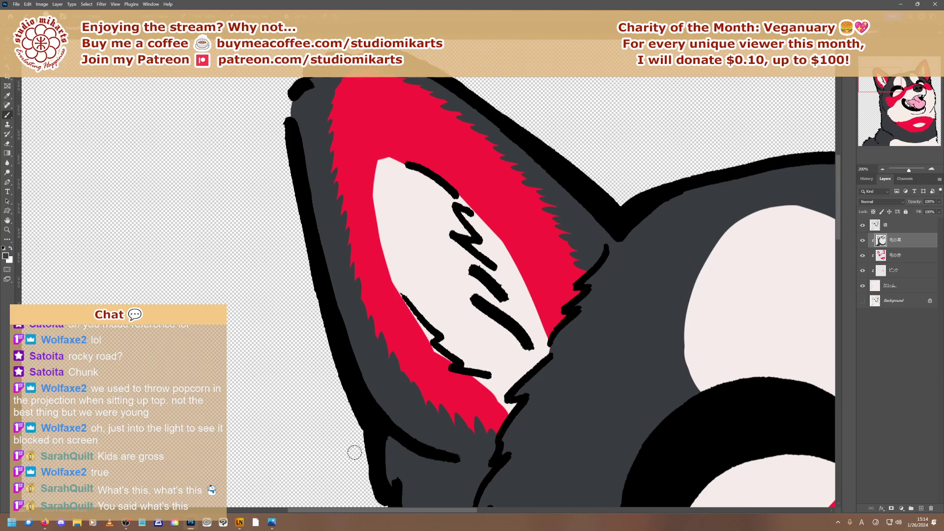
Paint dark grey fur tufts along the crown-side edge and the lower outer edge of the far ear's red area
left_click_drag(355, 451, 157, 502)
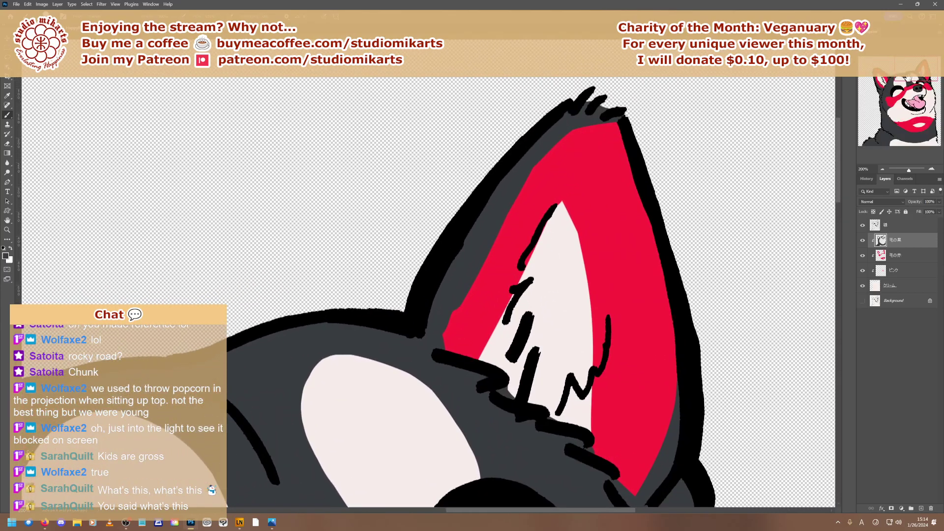
mouse_move(453, 330)
left_mouse_down()
mouse_move(444, 349)
mouse_move(458, 330)
mouse_move(440, 338)
mouse_move(537, 161)
mouse_move(576, 128)
mouse_move(623, 120)
mouse_move(590, 132)
mouse_move(600, 118)
mouse_move(573, 137)
mouse_move(540, 210)
mouse_move(610, 114)
mouse_move(595, 125)
mouse_move(594, 110)
mouse_move(584, 114)
mouse_move(569, 134)
left_mouse_up()
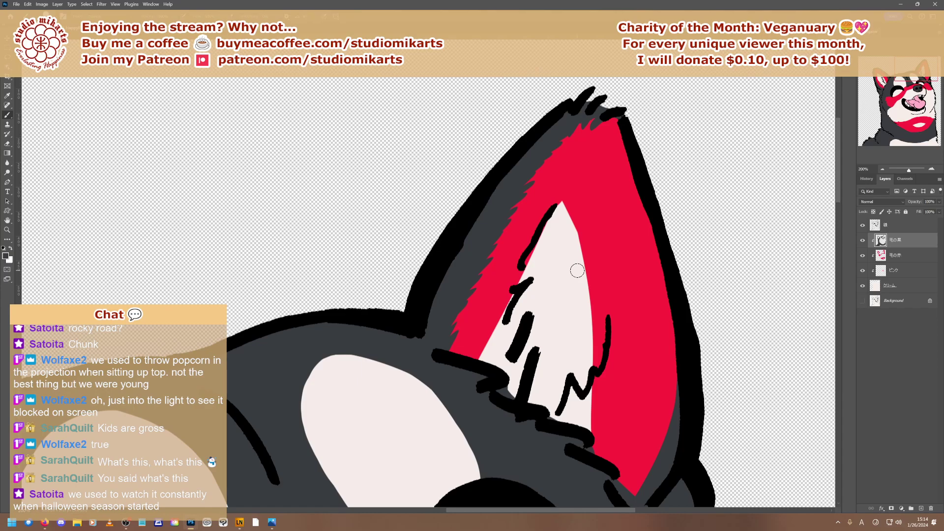
left_click_drag(917, 79, 920, 86)
mouse_move(583, 235)
left_mouse_down()
mouse_move(579, 214)
mouse_move(585, 229)
mouse_move(601, 169)
mouse_move(604, 182)
mouse_move(611, 174)
mouse_move(613, 122)
left_mouse_up()
left_click_drag(919, 87, 918, 82)
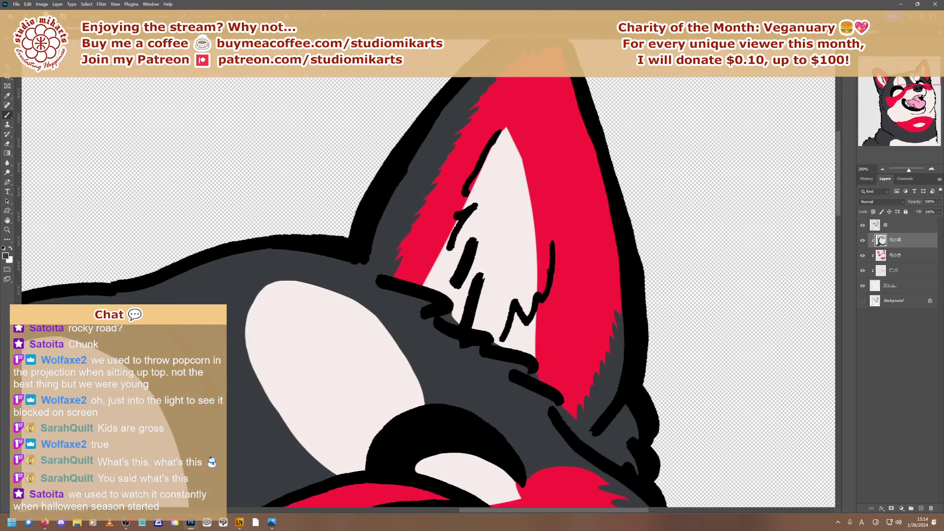
Extend the far ear's dark grey outer tufts slightly upward and continue them around the red's bottom tip
left_click_drag(620, 308, 617, 292)
left_click_drag(483, 334, 537, 376)
scroll(662, 488, "down", 7)
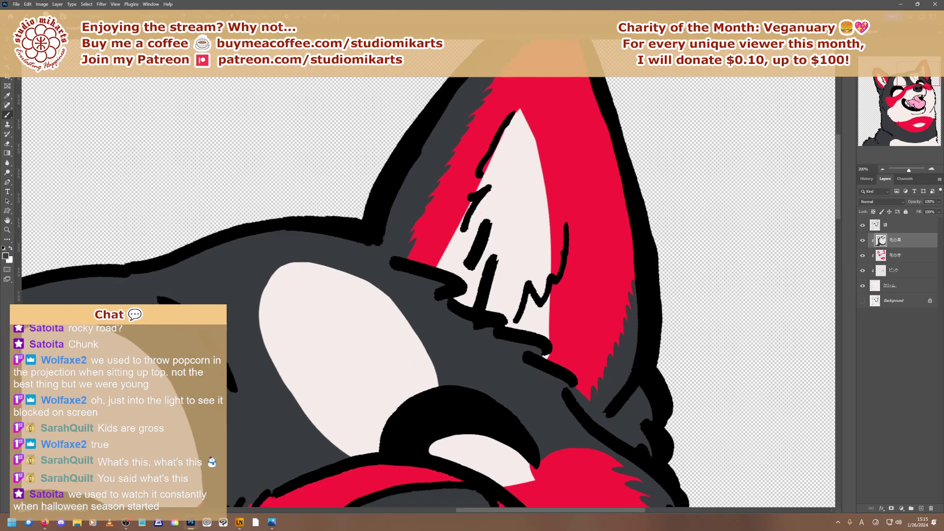
scroll(662, 488, "up", 4)
scroll(428, 290, "down", 1)
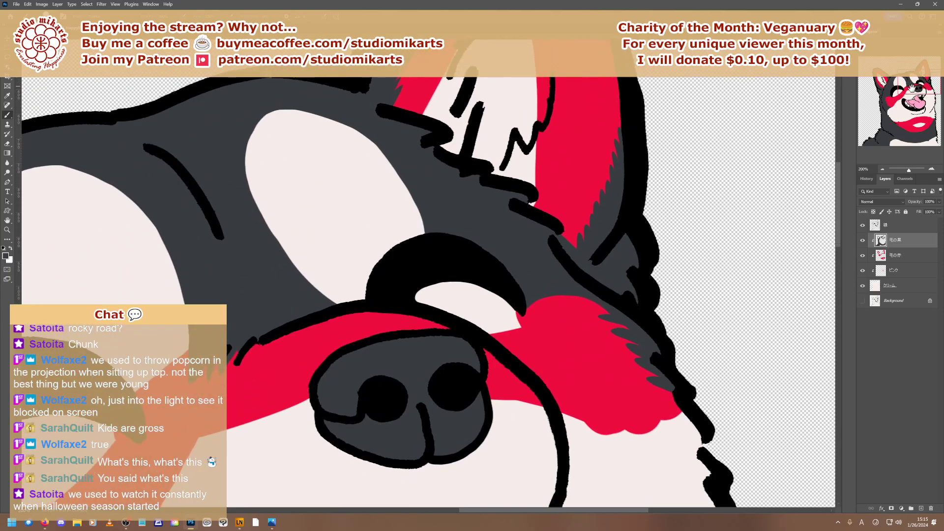
mouse_move(557, 248)
left_mouse_down()
mouse_move(569, 218)
mouse_move(578, 255)
mouse_move(562, 210)
mouse_move(569, 250)
mouse_move(579, 239)
mouse_move(573, 217)
mouse_move(584, 235)
mouse_move(585, 222)
mouse_move(584, 254)
mouse_move(585, 207)
mouse_move(586, 239)
mouse_move(577, 219)
mouse_move(567, 242)
mouse_move(586, 265)
mouse_move(587, 199)
left_mouse_up()
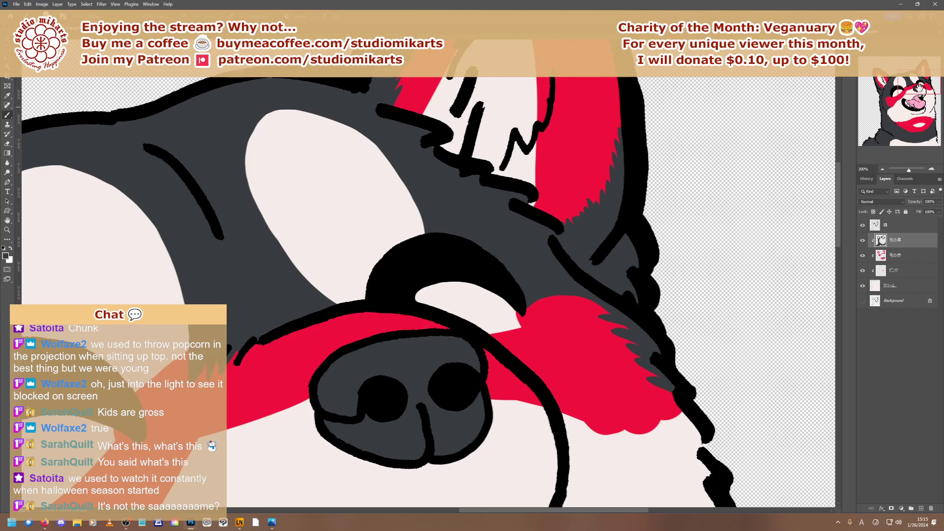
Paint small dark grey tufts along the lower edge of the red chest marking at its near-side end
left_click_drag(376, 395, 632, 344)
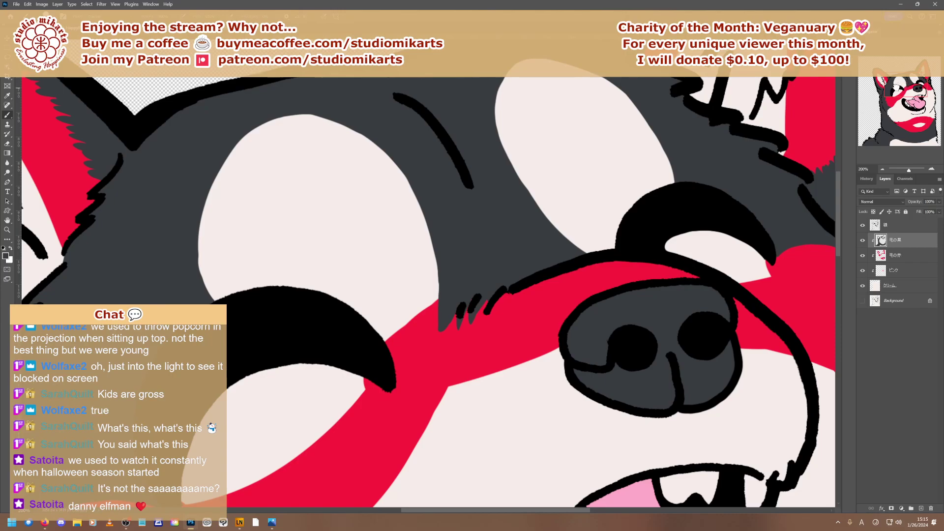
scroll(427, 290, "down", 3)
scroll(428, 290, "up", 3)
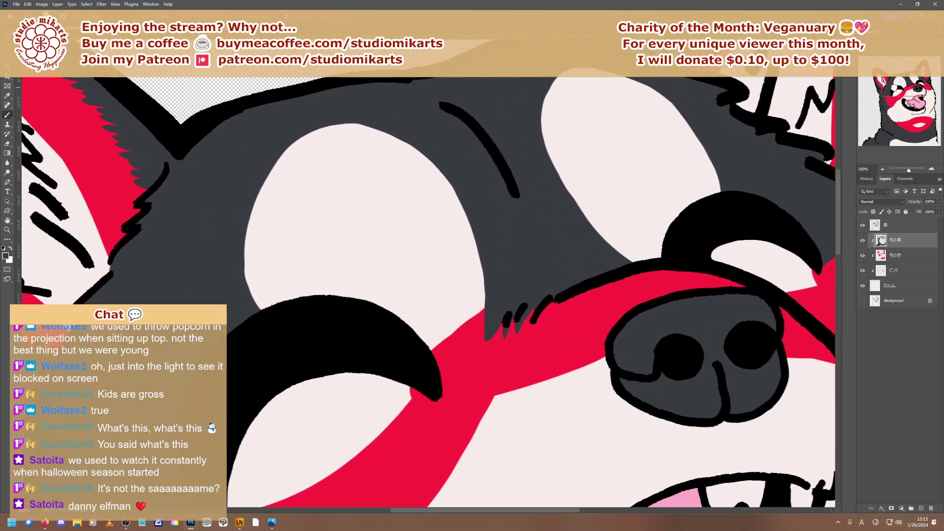
scroll(427, 289, "down", 10)
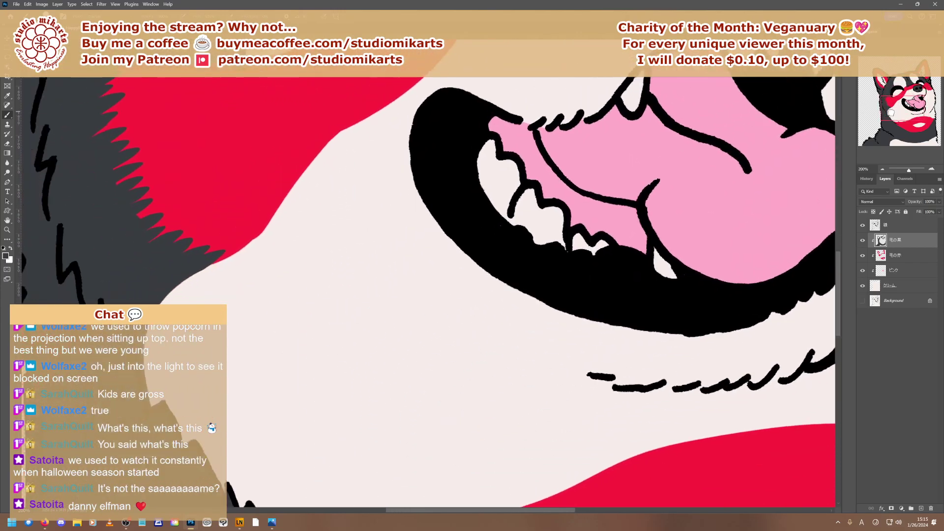
scroll(428, 290, "down", 5)
scroll(428, 290, "left", 3)
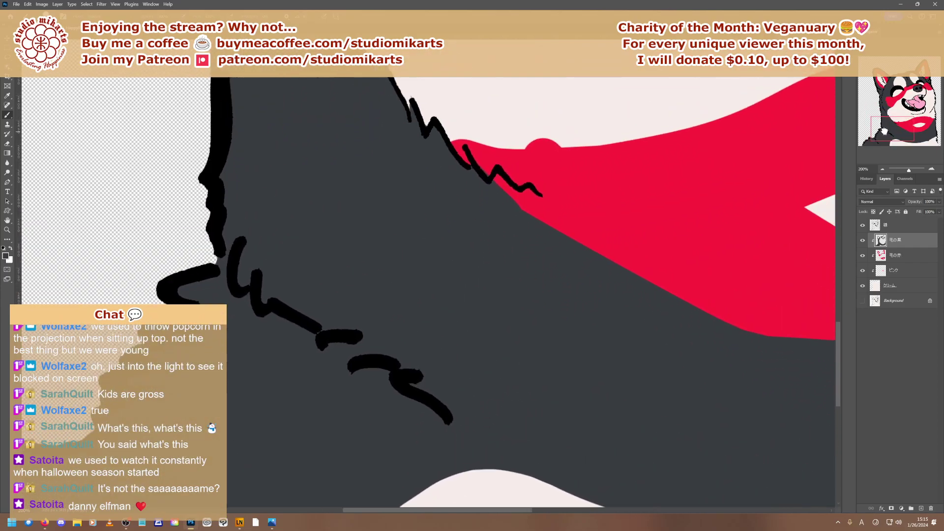
scroll(427, 290, "right", 3)
scroll(428, 290, "up", 1)
left_click(883, 170)
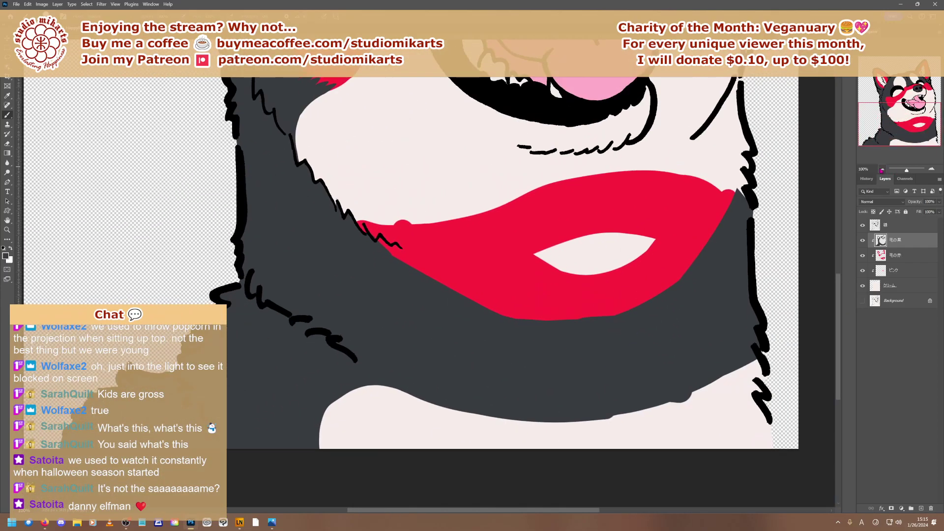
left_click(890, 120)
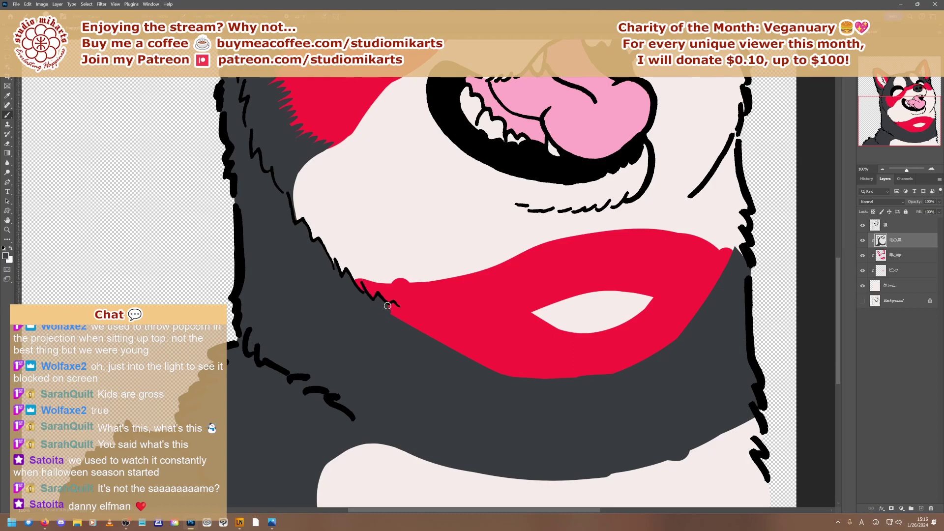
mouse_move(407, 316)
left_mouse_down()
mouse_move(386, 310)
mouse_move(427, 333)
left_mouse_up()
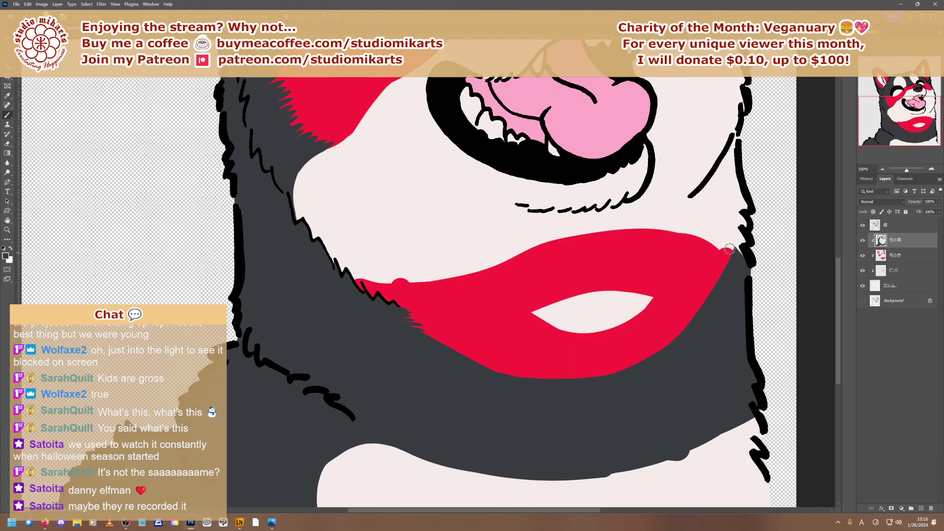
mouse_move(731, 248)
left_mouse_down()
mouse_move(736, 259)
mouse_move(736, 238)
mouse_move(734, 263)
left_mouse_up()
key("ctrl+z")
key("ctrl+z")
key("ctrl+z")
key("ctrl+z")
Adjust the brush size and repaint the red chest marking's lower edge as a smooth, shallower dark grey curve
mouse_move(725, 257)
left_mouse_down()
mouse_move(733, 248)
mouse_move(658, 344)
mouse_move(677, 331)
left_mouse_up()
right_click(717, 347)
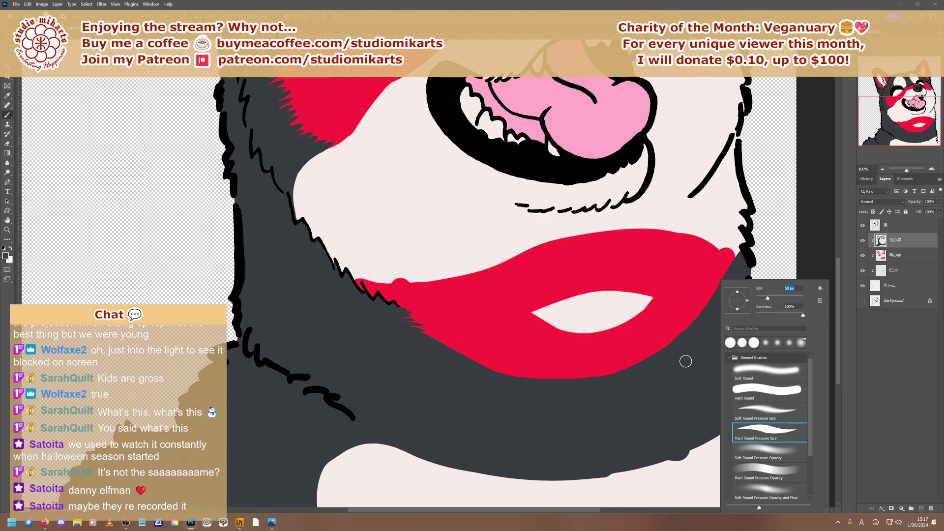
left_click(732, 262)
mouse_move(702, 307)
left_mouse_down()
mouse_move(637, 361)
mouse_move(531, 381)
mouse_move(373, 314)
mouse_move(426, 333)
mouse_move(409, 334)
mouse_move(389, 310)
mouse_move(434, 343)
mouse_move(543, 368)
mouse_move(691, 322)
left_mouse_up()
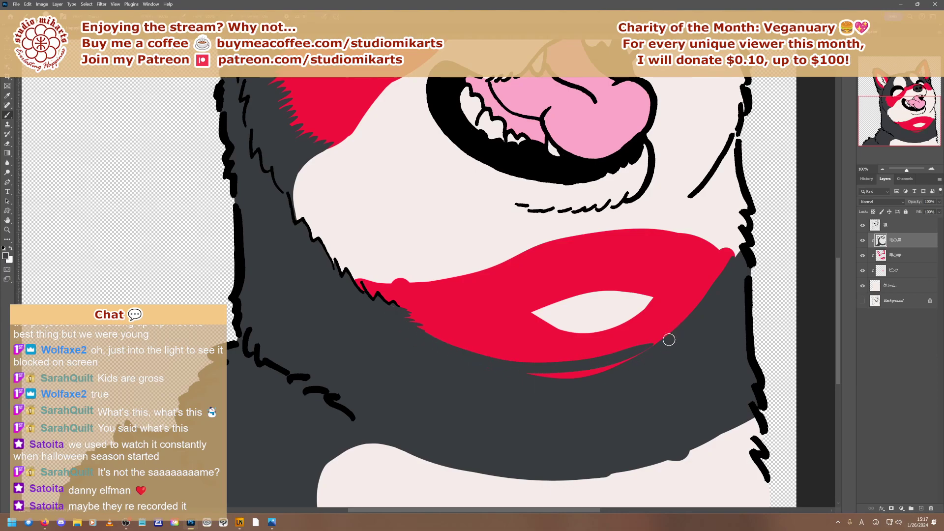
left_click_drag(568, 375, 603, 373)
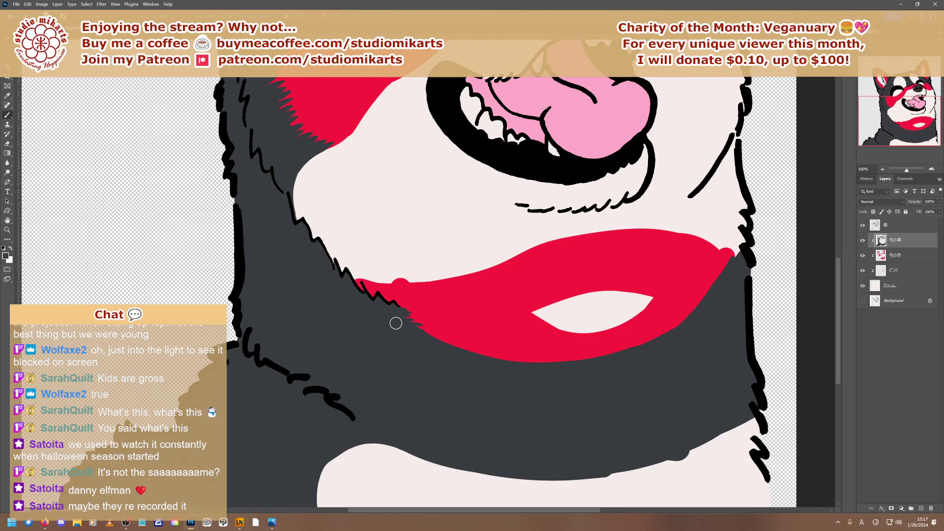
mouse_move(397, 320)
left_mouse_down()
mouse_move(501, 358)
mouse_move(743, 339)
left_mouse_up()
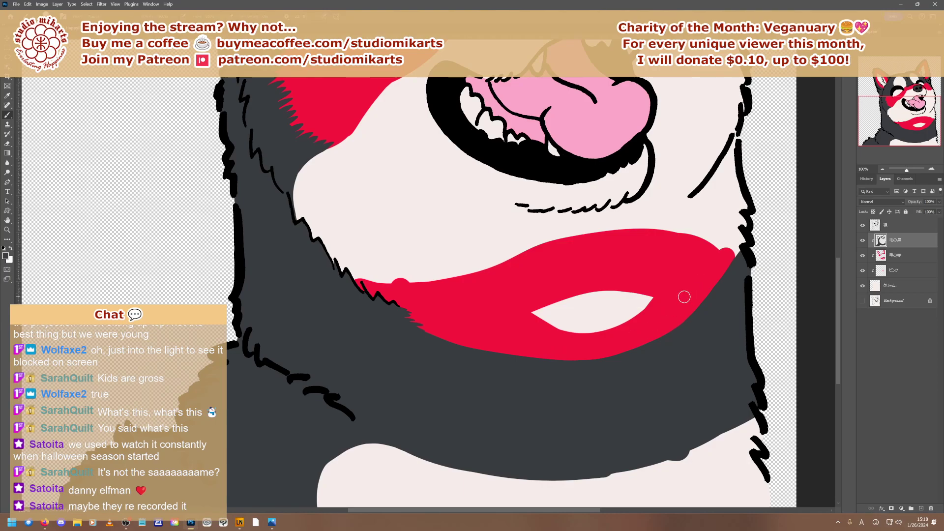
Add dark grey tufts at the red chest marking's far-side tip and extend the tufts on its near-side lower edge
mouse_move(743, 249)
left_mouse_down()
mouse_move(727, 274)
mouse_move(735, 249)
mouse_move(723, 248)
mouse_move(729, 258)
left_mouse_up()
mouse_move(411, 311)
left_mouse_down()
mouse_move(432, 319)
mouse_move(404, 324)
mouse_move(435, 336)
left_mouse_up()
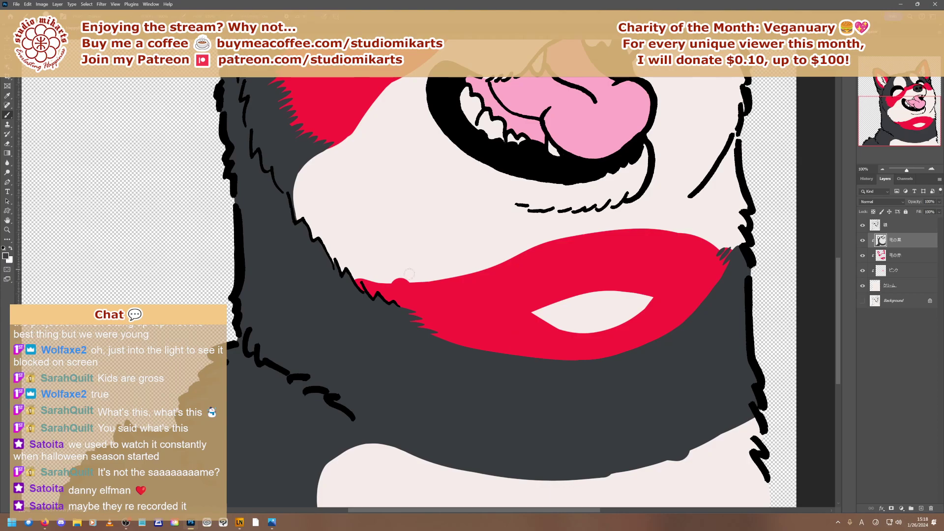
Remove the round bump from the chest marking's upper edge on the red fur layer, and return to the dark grey fur layer
key("alt+bracketleft")
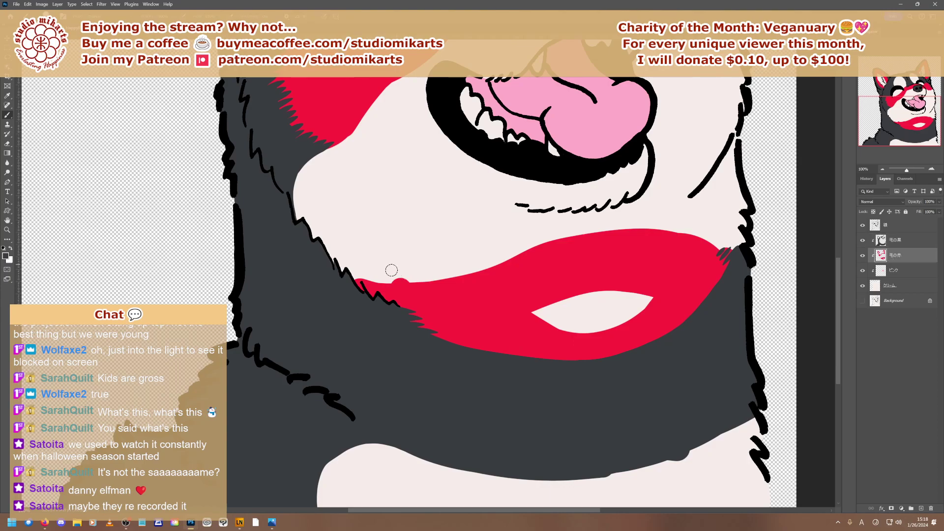
left_click_drag(388, 272, 419, 274)
key("ctrl+z")
left_click(895, 245)
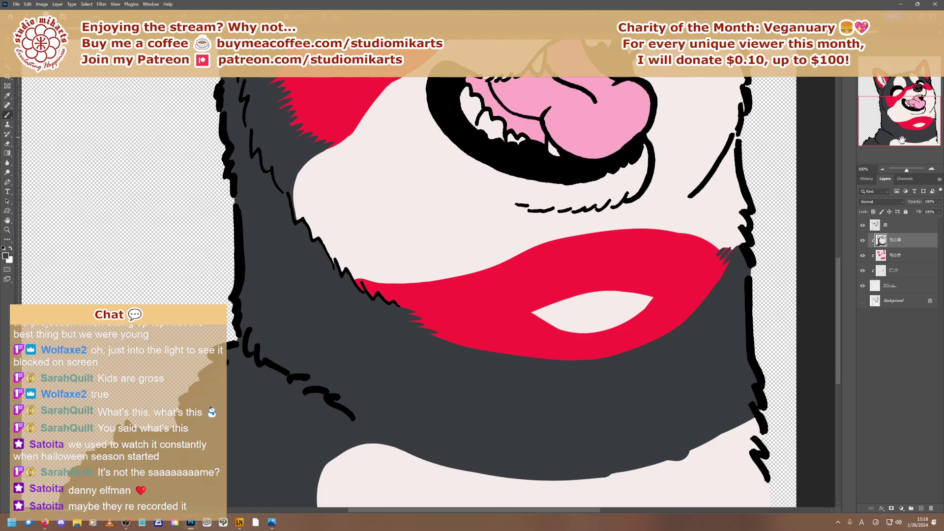
Extend the dark grey down through the cream at the canvas bottom in a V shape, splitting it into two patches
scroll(523, 314, "down", 4)
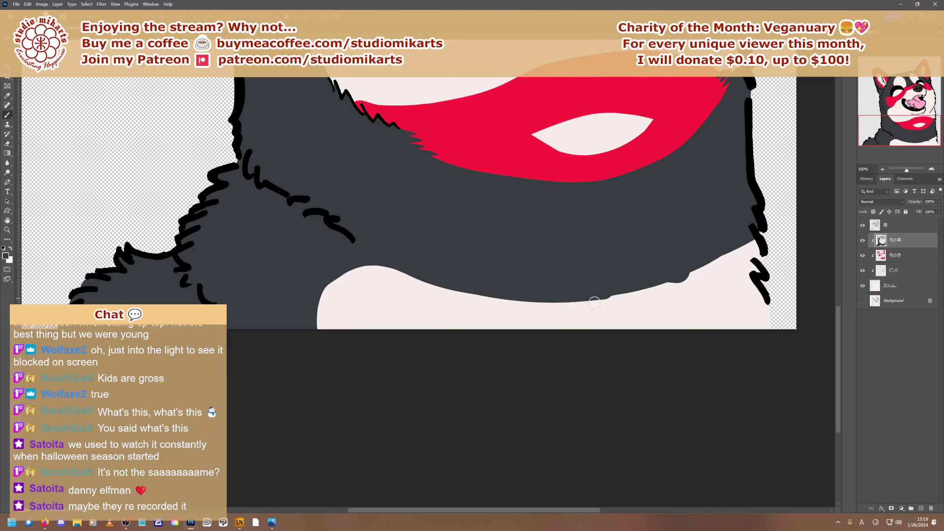
left_click_drag(594, 301, 609, 310)
mouse_move(513, 288)
left_mouse_down()
mouse_move(607, 310)
mouse_move(395, 260)
mouse_move(425, 275)
mouse_move(610, 308)
left_mouse_up()
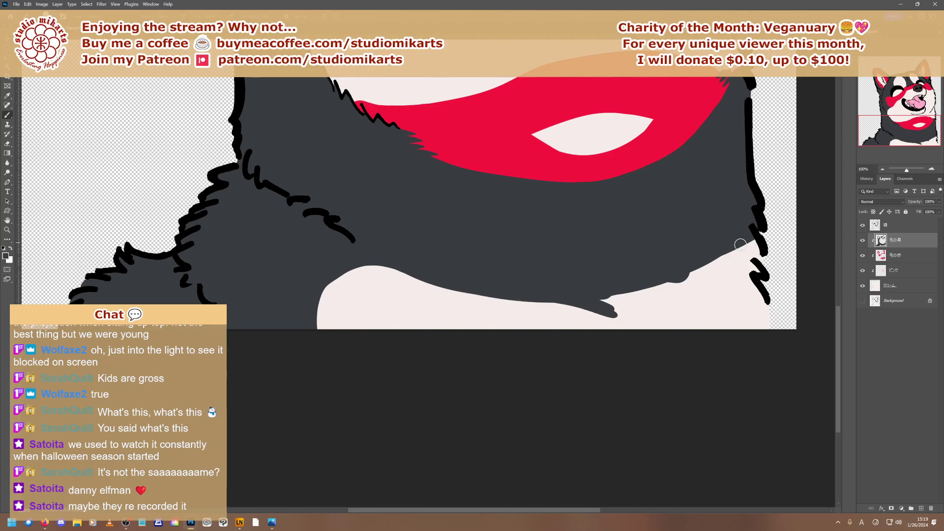
mouse_move(657, 289)
left_mouse_down()
mouse_move(621, 316)
mouse_move(640, 291)
mouse_move(614, 311)
mouse_move(627, 287)
left_mouse_up()
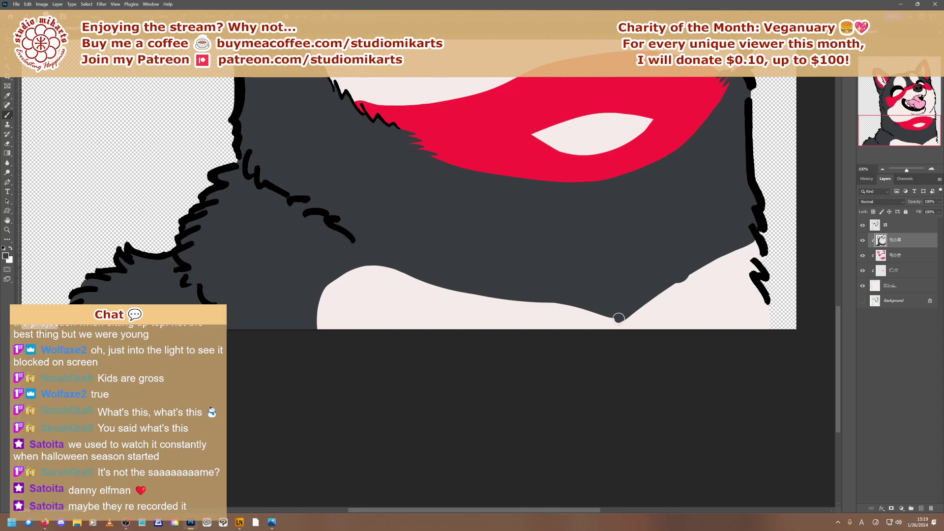
left_click_drag(601, 313, 445, 280)
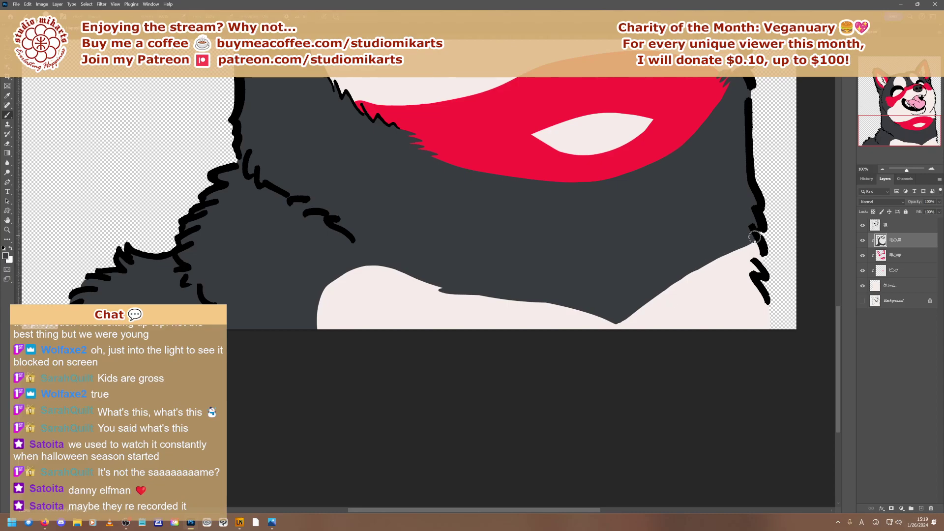
mouse_move(747, 238)
left_mouse_down()
mouse_move(672, 280)
mouse_move(605, 341)
left_mouse_up()
mouse_move(386, 259)
left_mouse_down()
mouse_move(445, 290)
mouse_move(557, 313)
mouse_move(616, 339)
mouse_move(520, 296)
mouse_move(576, 305)
left_mouse_up()
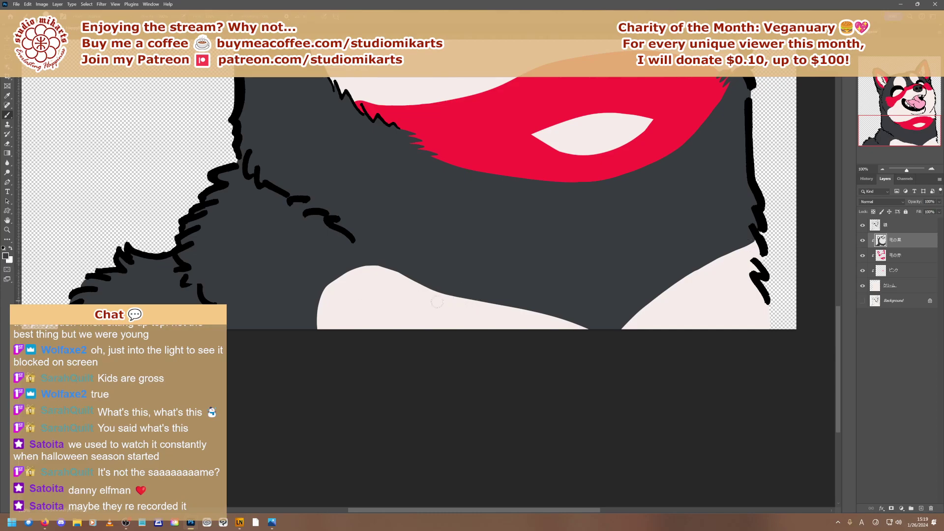
Reshape the upper edges of the lower cream chest area into smooth arcs meeting in a rounded dark grey dip
mouse_move(373, 270)
left_mouse_down()
mouse_move(411, 279)
mouse_move(444, 312)
left_mouse_up()
mouse_move(369, 273)
left_mouse_down()
mouse_move(440, 273)
mouse_move(546, 304)
mouse_move(596, 344)
mouse_move(583, 330)
mouse_move(395, 279)
mouse_move(541, 314)
mouse_move(434, 278)
mouse_move(512, 310)
left_mouse_up()
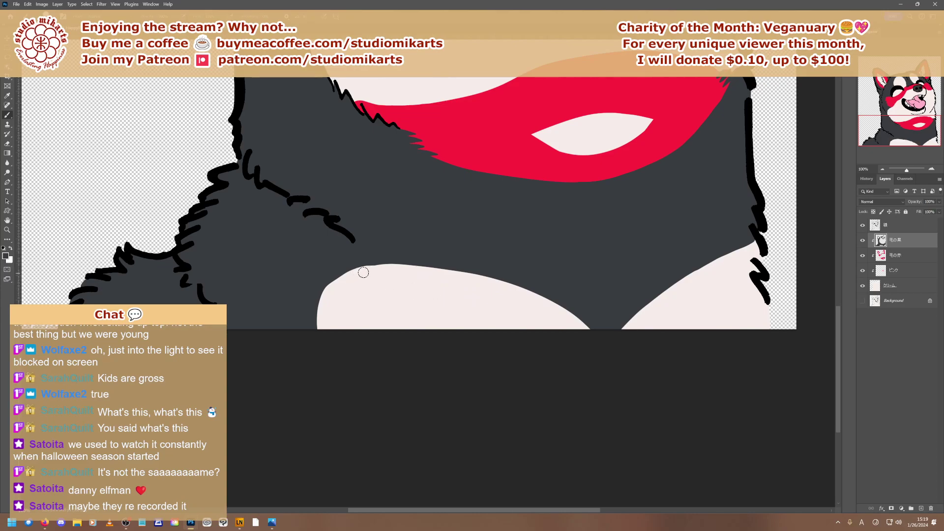
mouse_move(362, 270)
left_mouse_down()
mouse_move(398, 267)
mouse_move(487, 279)
mouse_move(571, 318)
mouse_move(600, 343)
left_mouse_up()
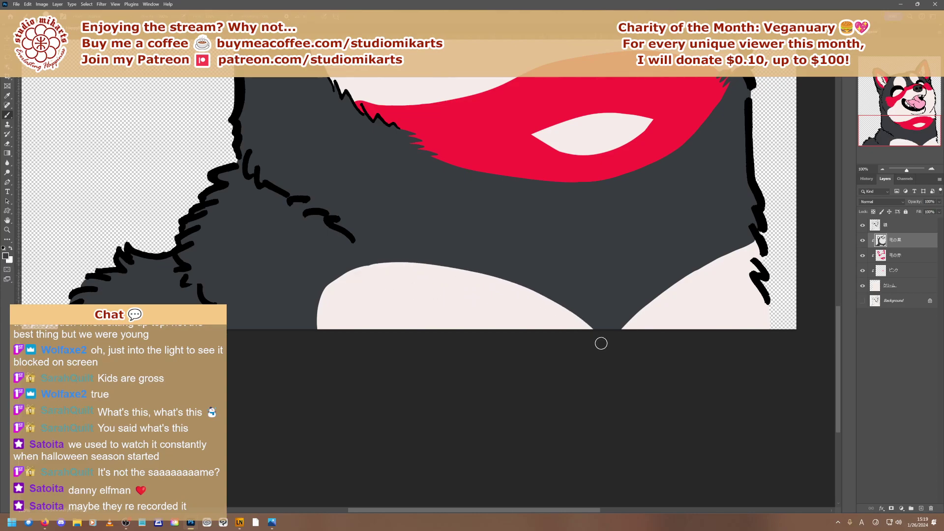
mouse_move(756, 241)
left_mouse_down()
mouse_move(692, 272)
mouse_move(620, 329)
left_mouse_up()
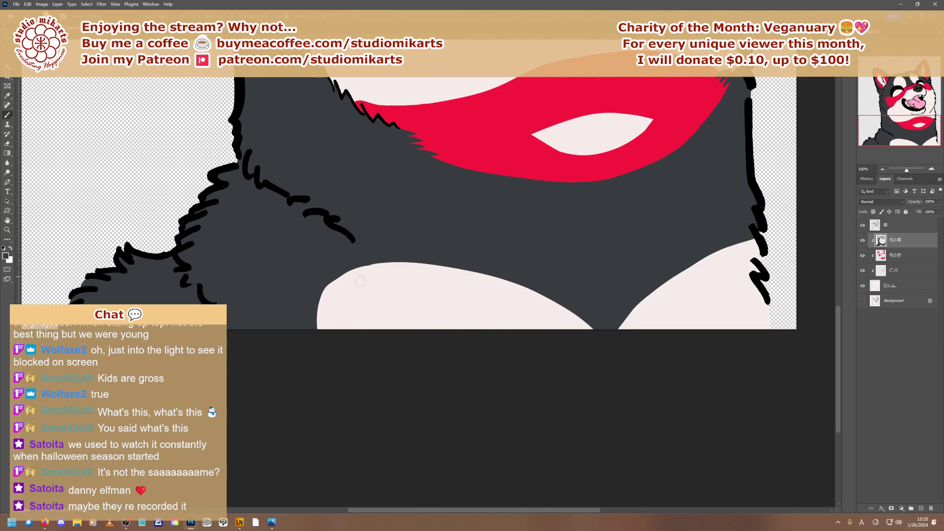
mouse_move(358, 274)
left_mouse_down()
mouse_move(373, 266)
mouse_move(516, 286)
mouse_move(609, 346)
left_mouse_up()
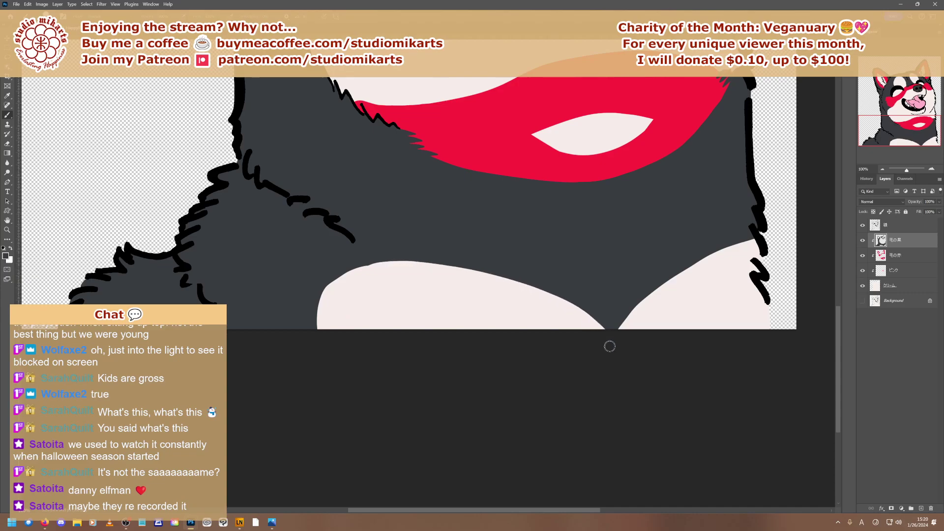
mouse_move(759, 238)
left_mouse_down()
mouse_move(730, 244)
mouse_move(604, 333)
mouse_move(612, 328)
left_mouse_up()
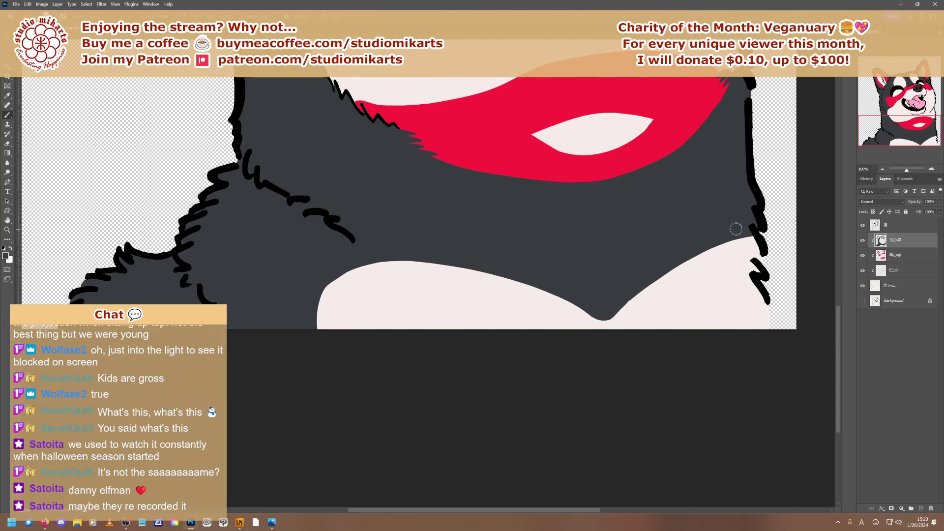
Paint short dark grey fur strokes at both outer ends of the lower cream chest area
mouse_move(762, 241)
left_mouse_down()
mouse_move(738, 235)
mouse_move(765, 253)
mouse_move(748, 247)
mouse_move(761, 274)
left_mouse_up()
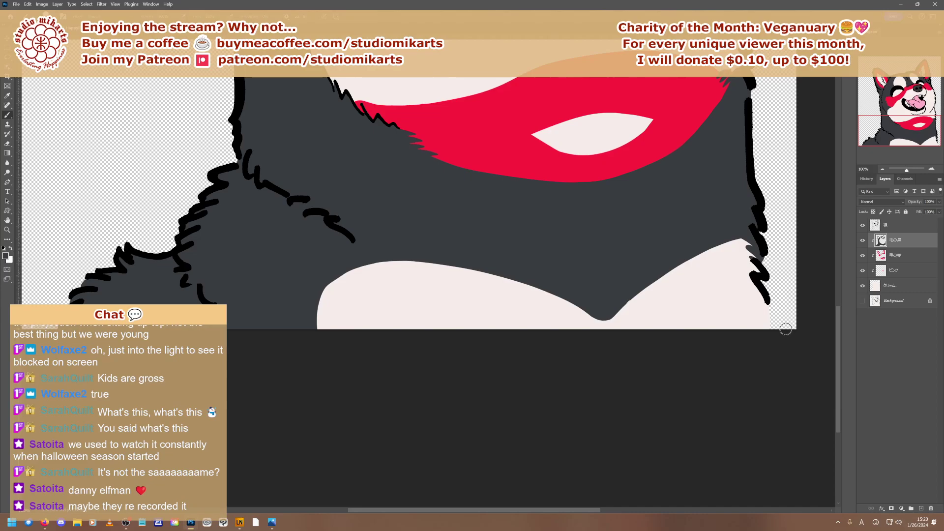
mouse_move(346, 282)
left_mouse_down()
mouse_move(320, 302)
mouse_move(328, 305)
left_mouse_up()
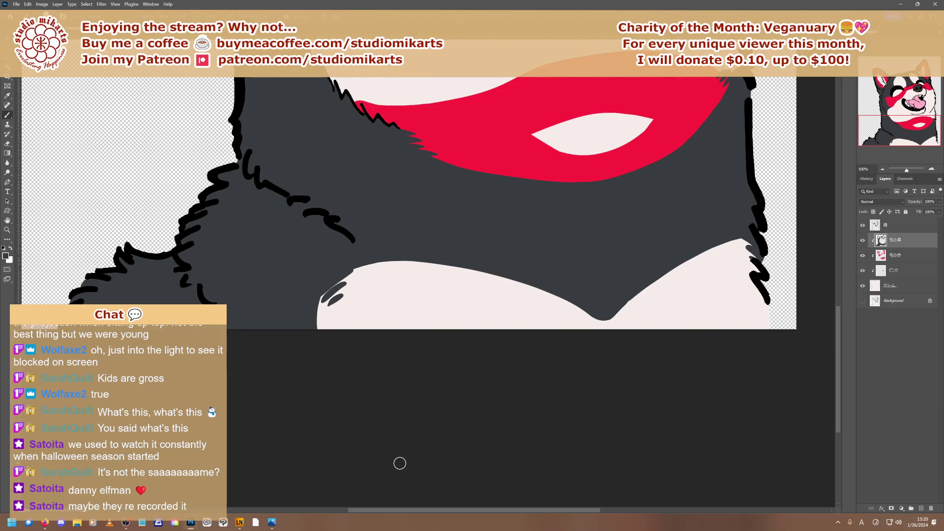
left_click_drag(872, 128, 884, 94)
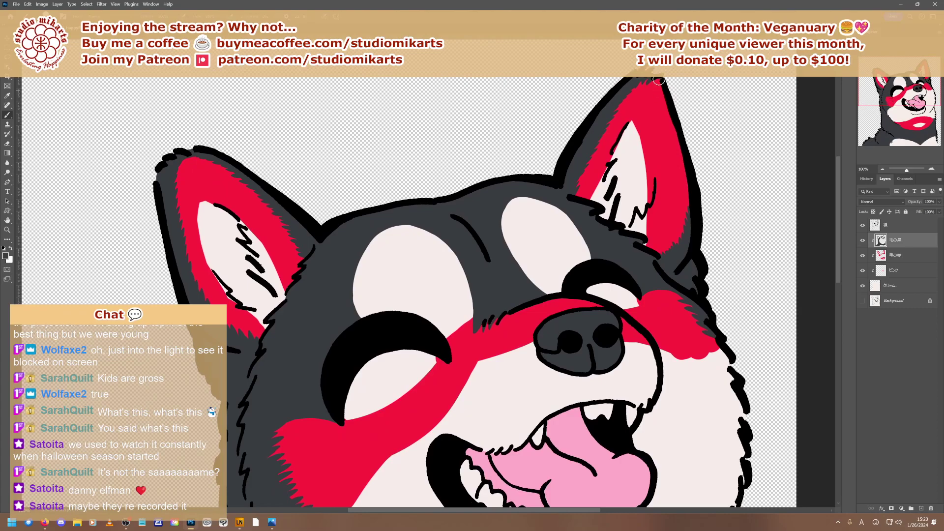
Paint a dark grey fur strip along the outer edge of the right-hand ear, starting from its tip
mouse_move(657, 77)
left_mouse_down()
mouse_move(682, 153)
mouse_move(693, 231)
left_mouse_up()
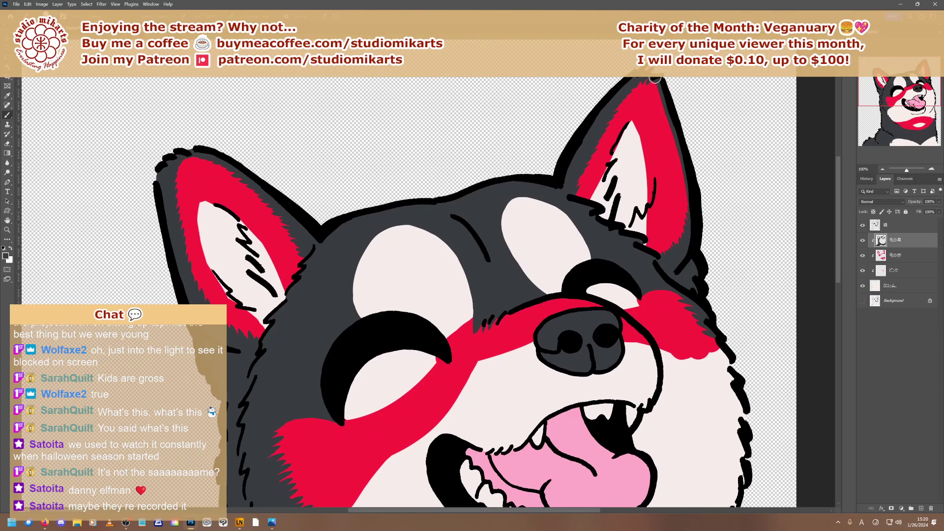
left_click_drag(660, 81, 668, 108)
left_click(883, 169)
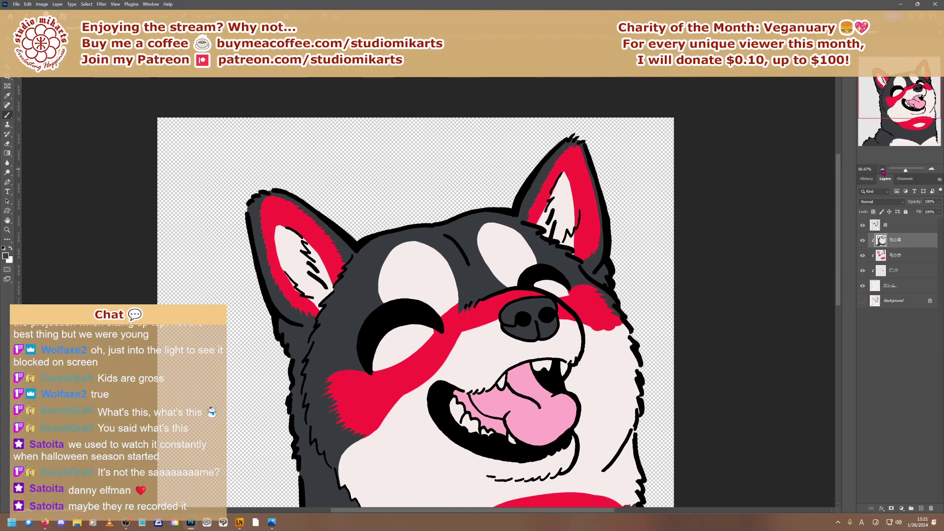
left_click(882, 170)
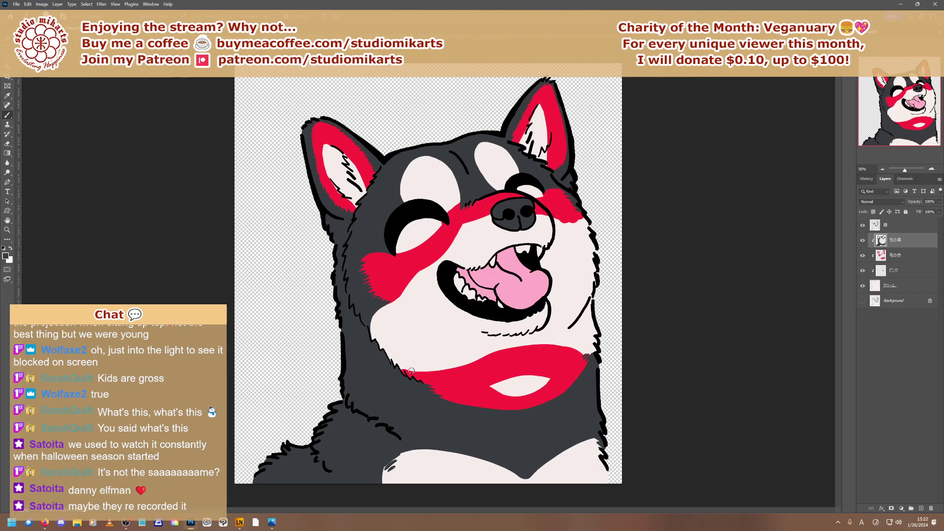
On the red fur layer, enlarge the cream inside the right-hand ear toward its tip and sides, leaving a narrow, smooth red border
left_click(894, 255)
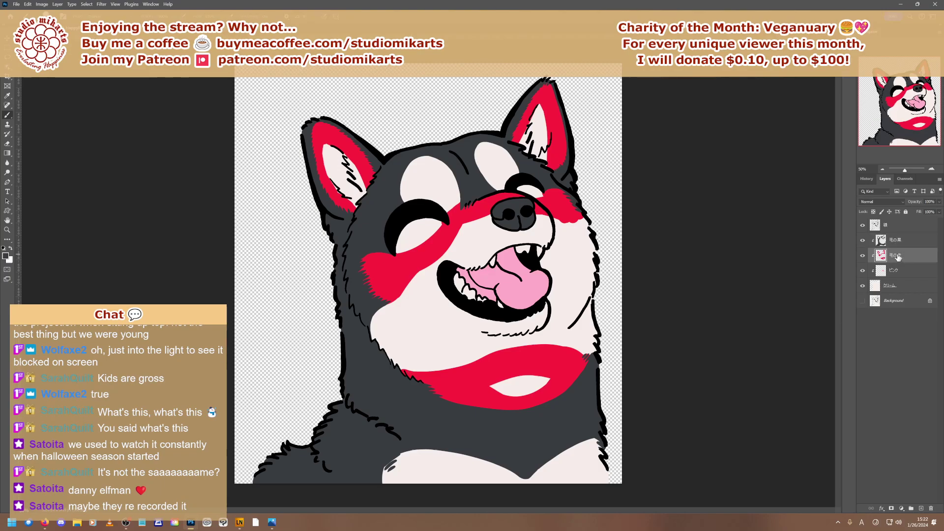
left_click(931, 170)
left_click(931, 169)
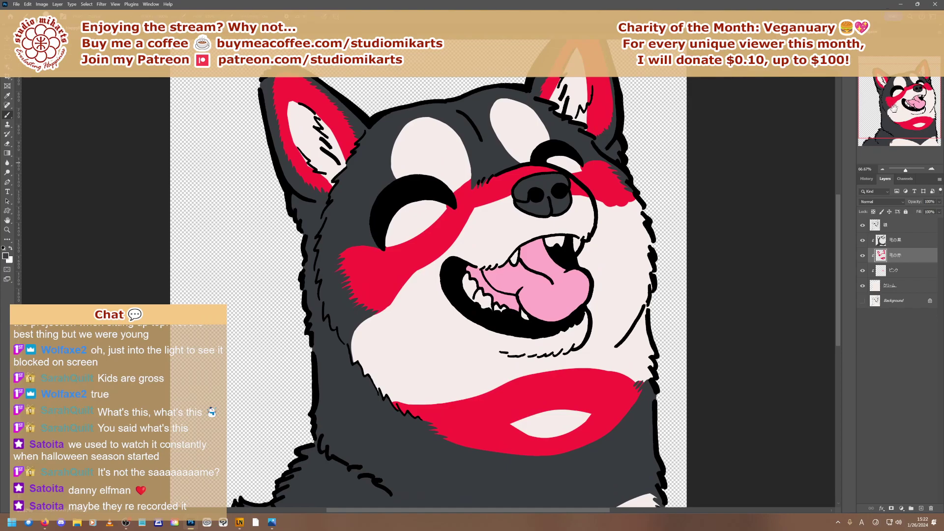
left_click(932, 170)
left_click(931, 169)
left_click_drag(904, 104, 919, 76)
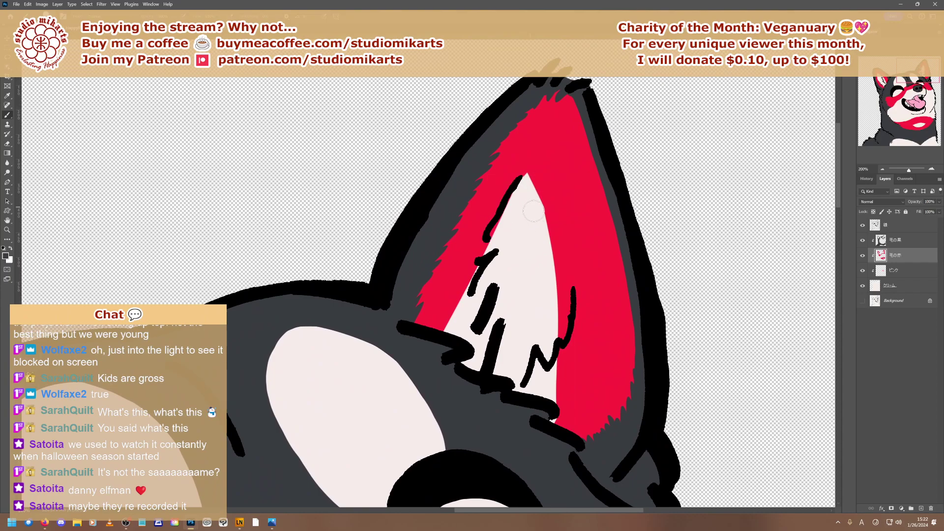
mouse_move(533, 211)
left_mouse_down()
mouse_move(548, 246)
mouse_move(555, 241)
mouse_move(562, 330)
left_mouse_up()
left_click_drag(529, 185, 561, 207)
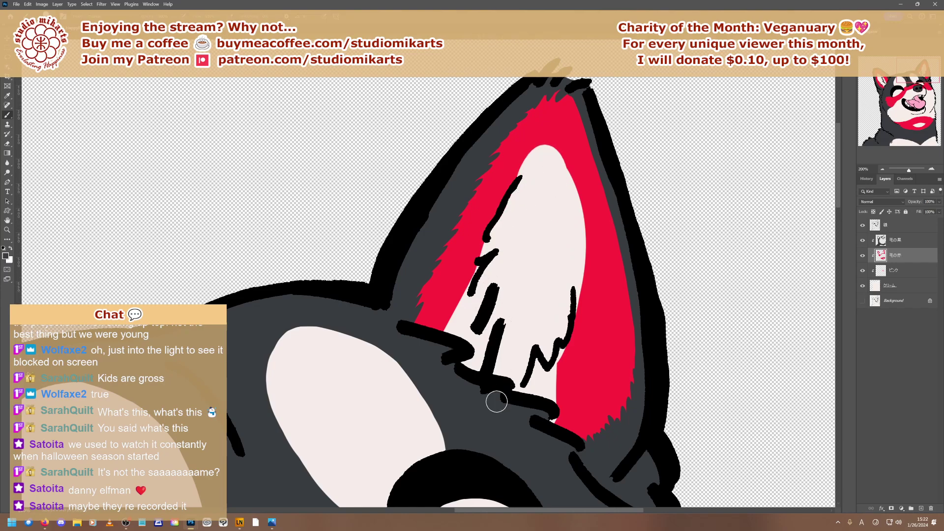
mouse_move(529, 329)
left_mouse_down()
mouse_move(546, 388)
mouse_move(573, 413)
mouse_move(569, 357)
left_mouse_up()
mouse_move(563, 197)
left_mouse_down()
mouse_move(551, 147)
mouse_move(567, 212)
left_mouse_up()
left_click_drag(590, 322, 580, 384)
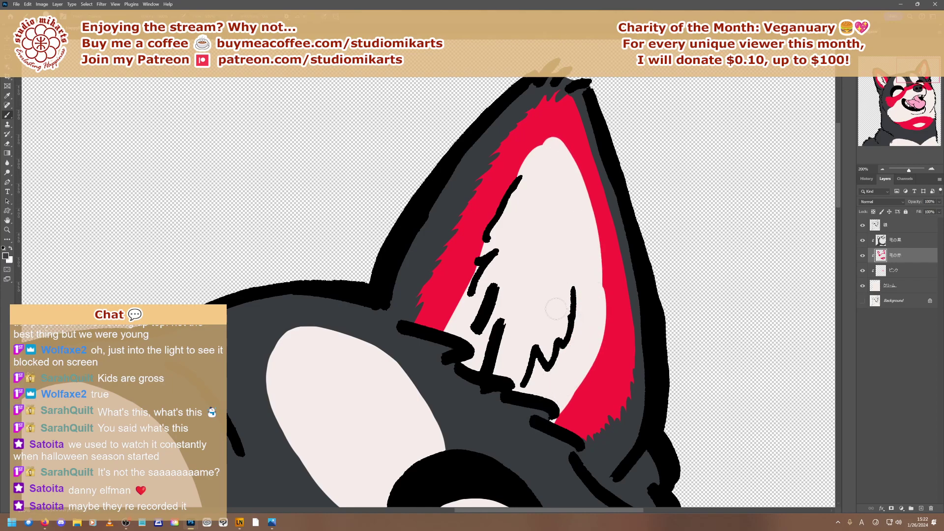
mouse_move(549, 150)
left_mouse_down()
mouse_move(525, 164)
mouse_move(488, 230)
mouse_move(457, 307)
left_mouse_up()
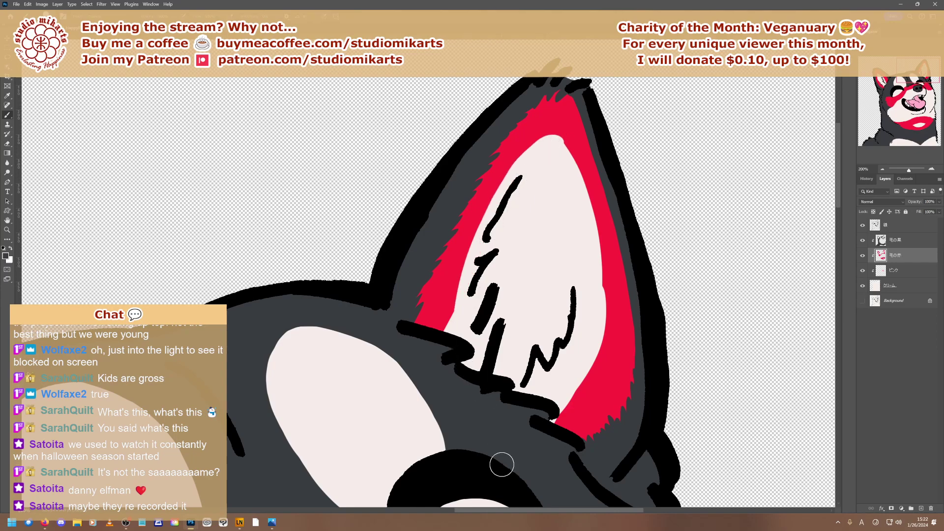
mouse_move(562, 413)
left_mouse_down()
mouse_move(588, 370)
mouse_move(587, 382)
mouse_move(588, 373)
mouse_move(566, 404)
mouse_move(593, 311)
left_mouse_up()
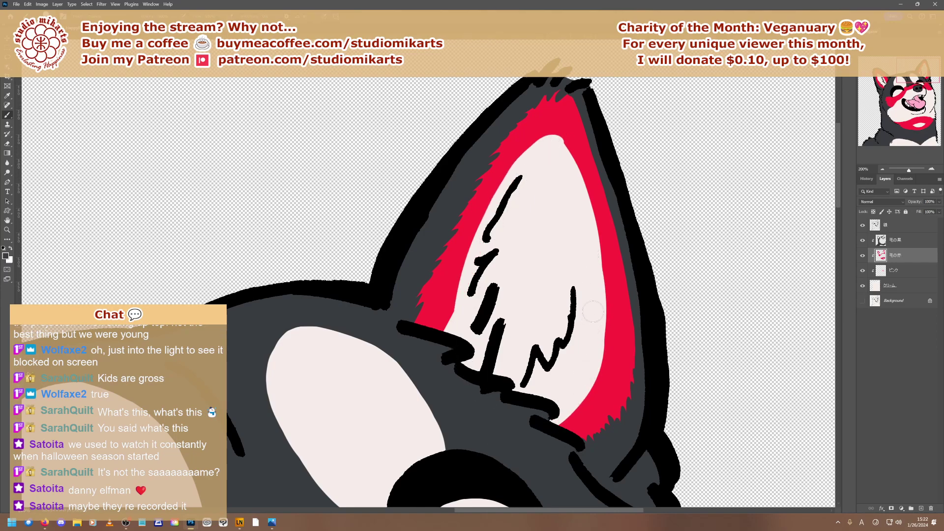
mouse_move(564, 156)
left_mouse_down()
mouse_move(587, 220)
mouse_move(598, 309)
mouse_move(580, 392)
left_mouse_up()
mouse_move(564, 438)
left_mouse_down()
mouse_move(562, 418)
mouse_move(573, 424)
left_mouse_up()
key("ctrl+z")
key("ctrl+z")
key("ctrl+z")
Sample the red fur colour and paint short red tufts along both sides of the cream inside the right-hand ear
left_click(607, 399, "alt")
mouse_move(552, 422)
left_mouse_down()
mouse_move(568, 388)
mouse_move(557, 432)
mouse_move(554, 421)
mouse_move(585, 415)
mouse_move(572, 420)
mouse_move(586, 409)
mouse_move(596, 363)
mouse_move(593, 395)
mouse_move(604, 353)
mouse_move(610, 360)
mouse_move(602, 279)
mouse_move(614, 292)
mouse_move(584, 205)
mouse_move(593, 206)
mouse_move(586, 187)
mouse_move(593, 194)
mouse_move(572, 160)
mouse_move(583, 164)
mouse_move(550, 135)
left_mouse_up()
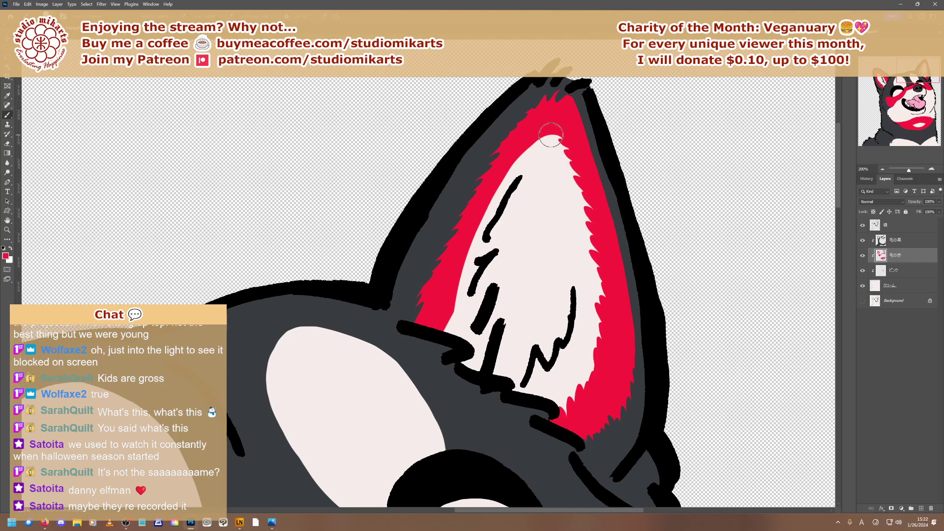
mouse_move(441, 329)
left_mouse_down()
mouse_move(463, 312)
mouse_move(441, 326)
mouse_move(450, 313)
mouse_move(448, 337)
mouse_move(464, 327)
mouse_move(449, 306)
mouse_move(482, 209)
mouse_move(514, 160)
mouse_move(551, 134)
left_mouse_up()
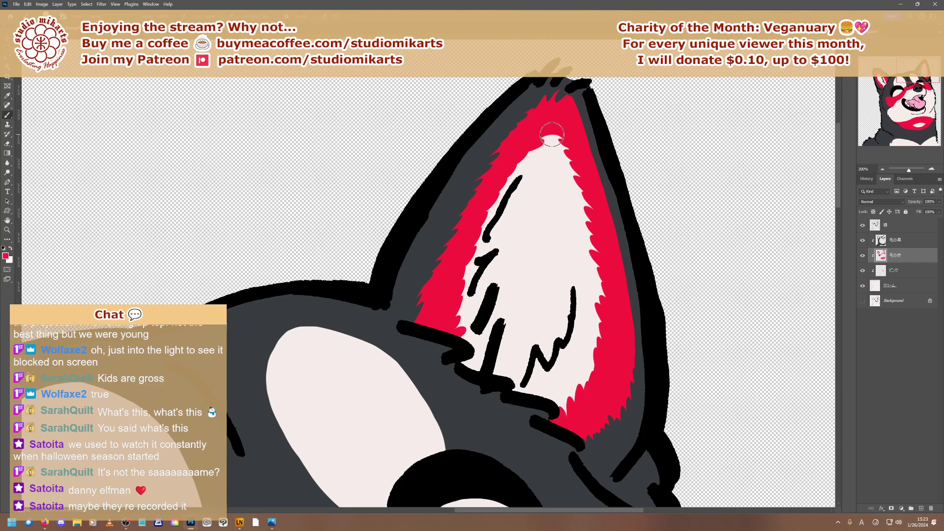
Enlarge the cream inside the left-hand ear to a narrow red border, and paint red tufts along its upper edge
left_click_drag(917, 70, 870, 84)
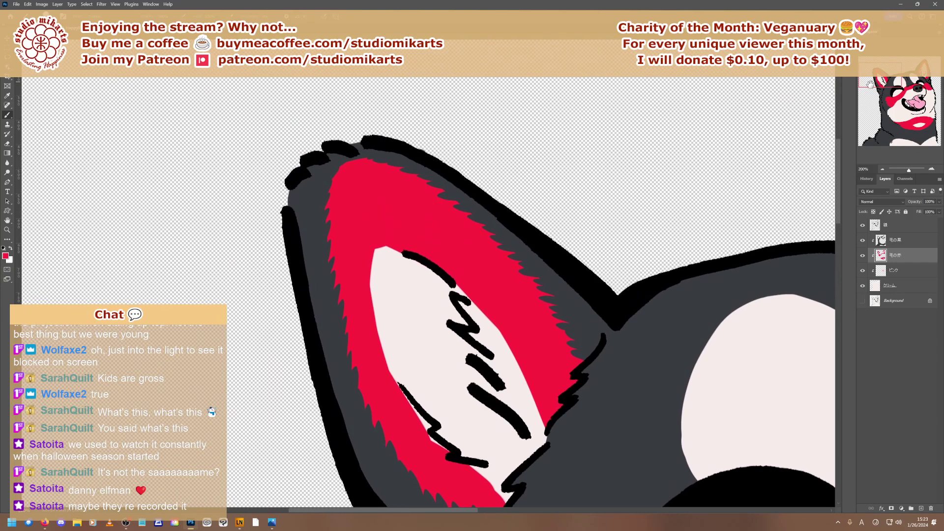
mouse_move(378, 250)
left_mouse_down()
mouse_move(444, 301)
mouse_move(416, 267)
mouse_move(401, 276)
mouse_move(375, 216)
mouse_move(391, 319)
mouse_move(372, 215)
mouse_move(480, 321)
mouse_move(374, 206)
mouse_move(457, 271)
mouse_move(520, 389)
mouse_move(394, 214)
mouse_move(482, 298)
mouse_move(542, 433)
mouse_move(523, 354)
mouse_move(558, 419)
mouse_move(535, 339)
mouse_move(425, 227)
mouse_move(494, 308)
mouse_move(454, 257)
mouse_move(375, 197)
mouse_move(508, 354)
mouse_move(412, 242)
mouse_move(392, 240)
mouse_move(410, 262)
mouse_move(383, 242)
mouse_move(372, 196)
mouse_move(367, 238)
mouse_move(382, 329)
mouse_move(543, 506)
left_mouse_up()
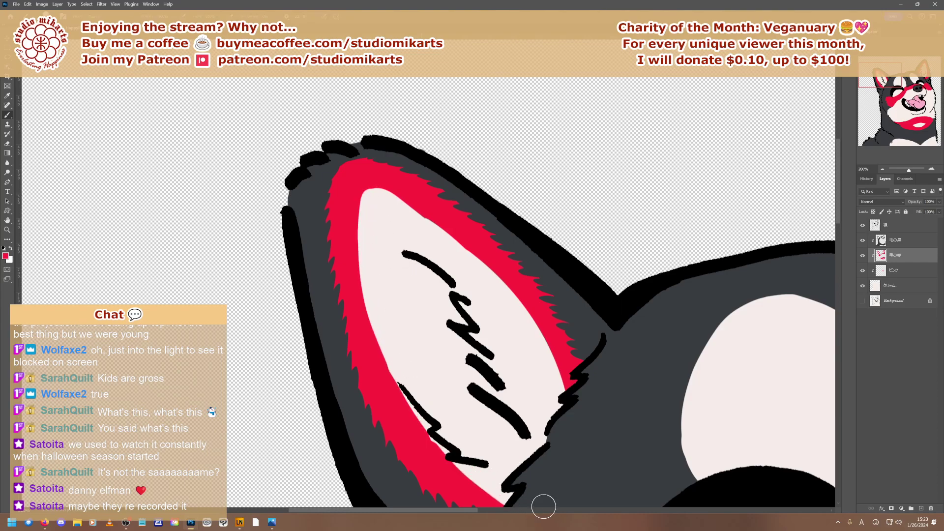
mouse_move(562, 390)
left_mouse_down()
mouse_move(561, 351)
mouse_move(500, 295)
mouse_move(511, 290)
mouse_move(506, 274)
mouse_move(396, 193)
mouse_move(360, 196)
left_mouse_up()
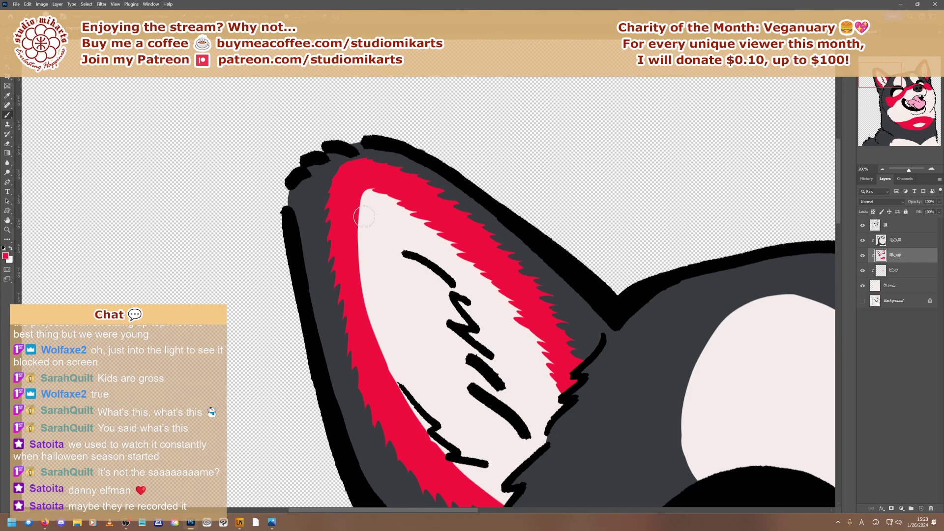
mouse_move(361, 202)
left_mouse_down()
mouse_move(369, 300)
mouse_move(391, 361)
mouse_move(422, 417)
mouse_move(506, 484)
left_mouse_up()
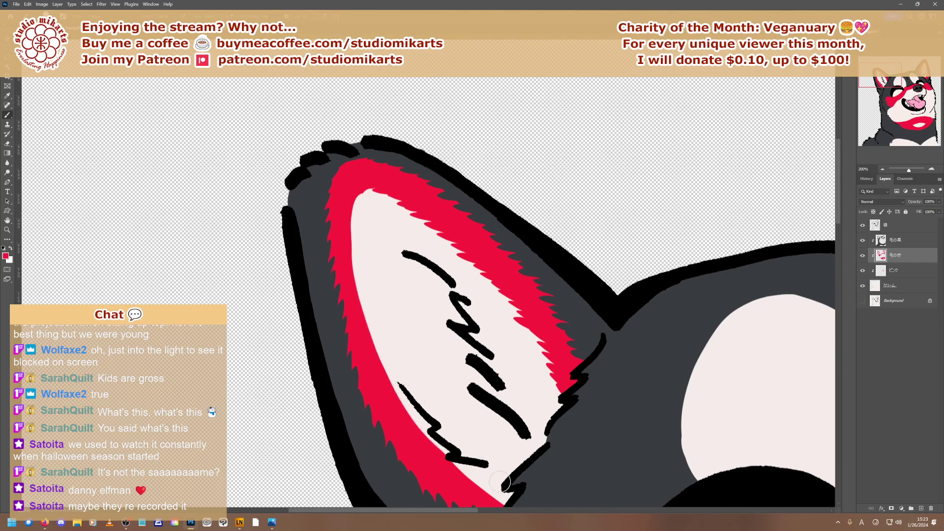
left_click_drag(870, 78, 871, 83)
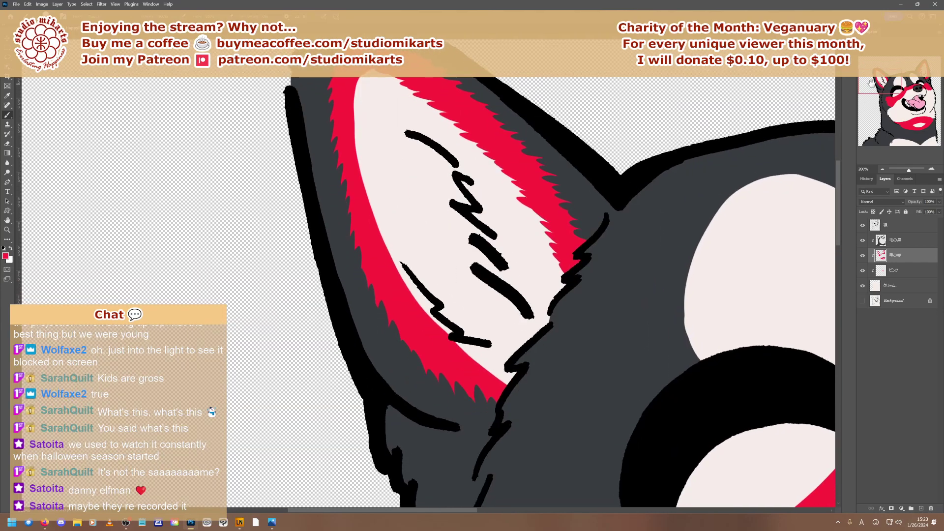
mouse_move(496, 383)
left_mouse_down()
mouse_move(469, 360)
mouse_move(489, 366)
mouse_move(470, 367)
mouse_move(485, 361)
mouse_move(432, 336)
mouse_move(447, 344)
mouse_move(412, 312)
mouse_move(444, 323)
mouse_move(383, 260)
mouse_move(397, 268)
mouse_move(372, 201)
mouse_move(375, 261)
left_mouse_up()
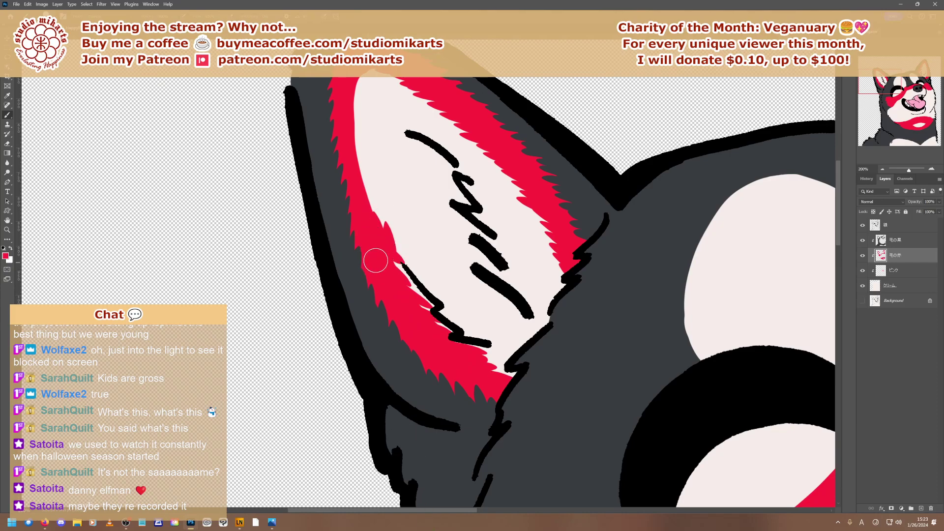
key("ctrl+z")
key("ctrl+z")
key("ctrl+z")
key("ctrl+z")
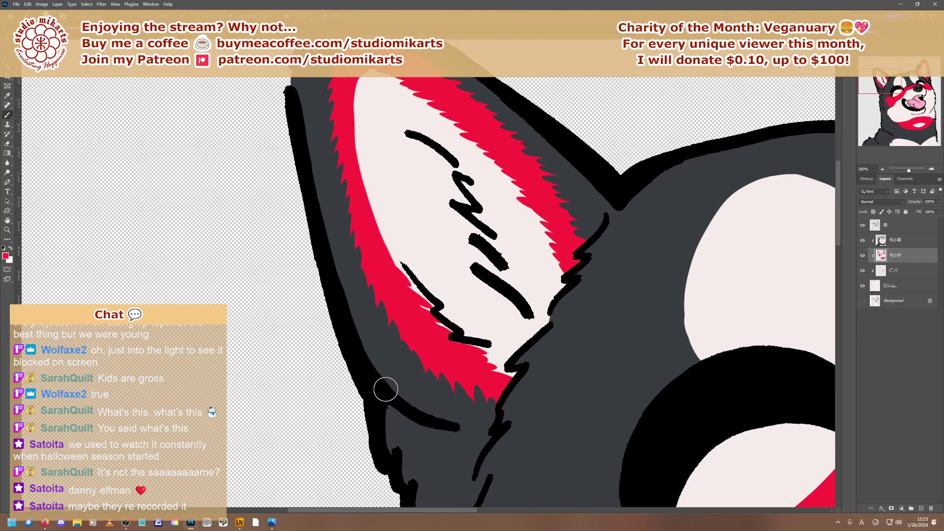
key("ctrl+z")
key("ctrl+z")
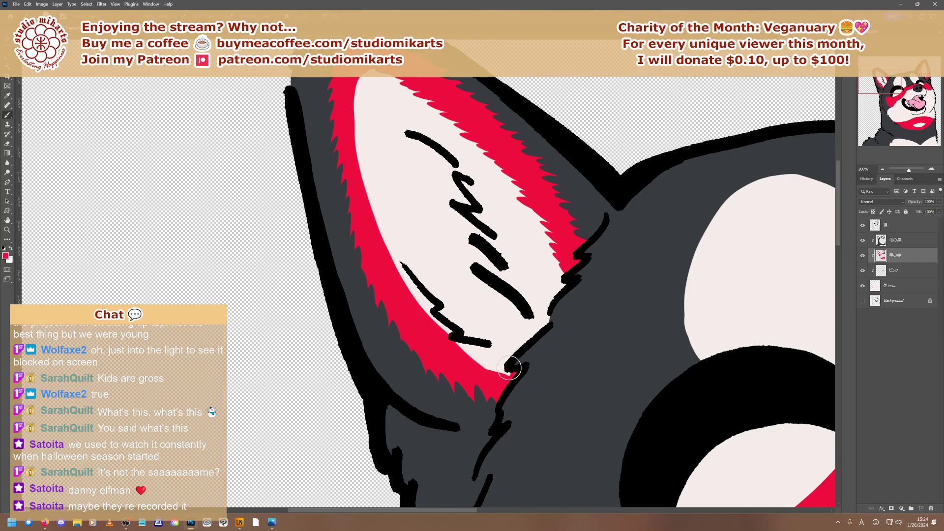
Paint short red tufts along the lower outer edge of the cream inside the left-hand ear, from its base upward
left_click_drag(494, 362, 462, 360)
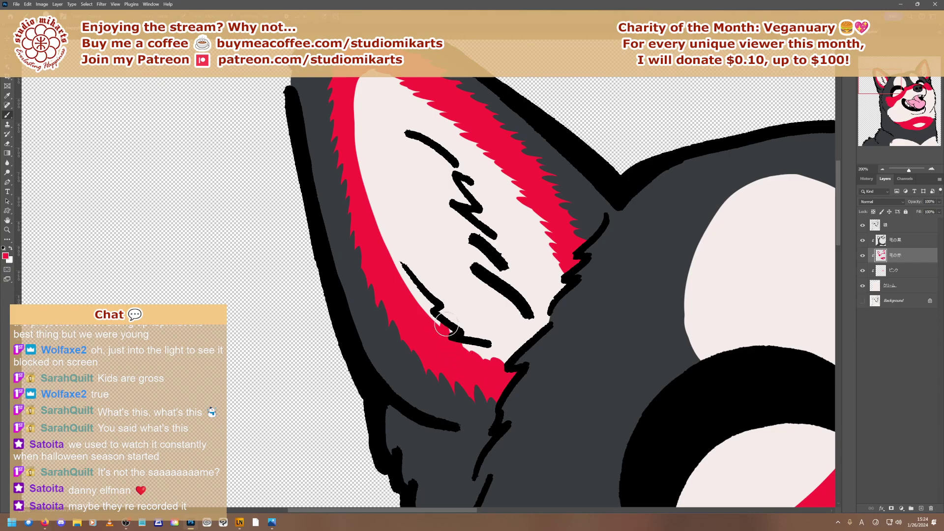
mouse_move(438, 330)
left_mouse_down()
mouse_move(406, 277)
mouse_move(405, 295)
mouse_move(405, 259)
mouse_move(399, 278)
mouse_move(395, 249)
mouse_move(394, 273)
mouse_move(387, 237)
mouse_move(384, 254)
mouse_move(371, 219)
mouse_move(368, 167)
mouse_move(361, 187)
mouse_move(355, 136)
mouse_move(352, 146)
mouse_move(362, 95)
mouse_move(351, 103)
mouse_move(357, 81)
left_mouse_up()
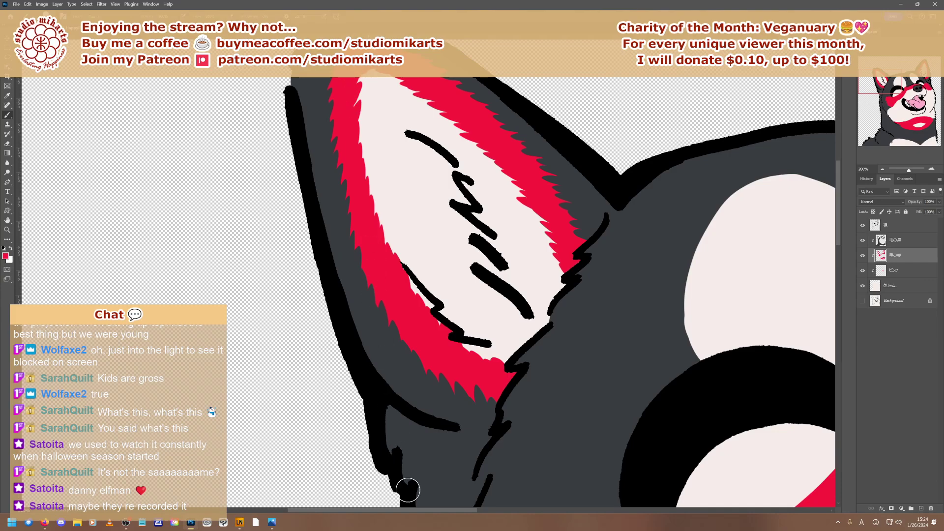
left_click_drag(408, 490, 412, 482)
left_click_drag(380, 450, 390, 460)
Erase the upper edge of the red band beneath the left-hand eye in a smooth curve, and trim the red under the right-hand eye
left_click_drag(411, 500, 180, 228)
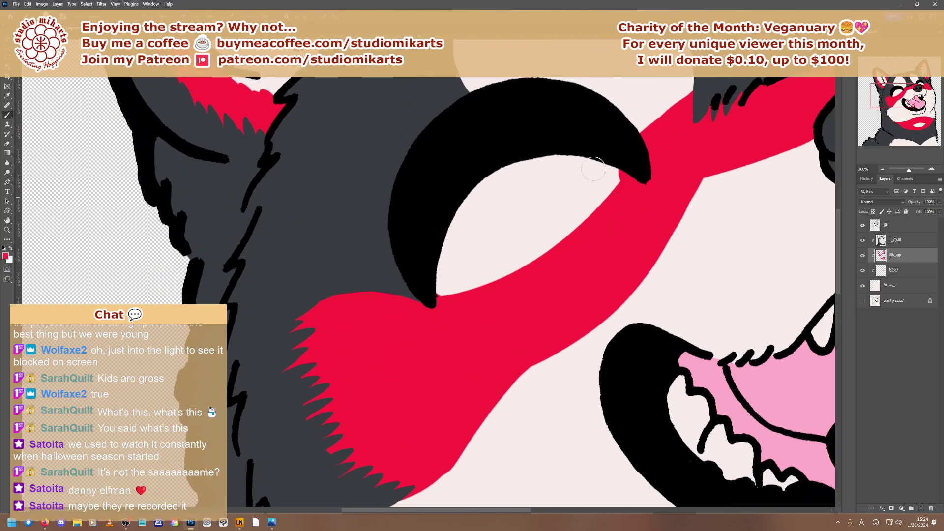
left_click_drag(593, 169, 559, 268)
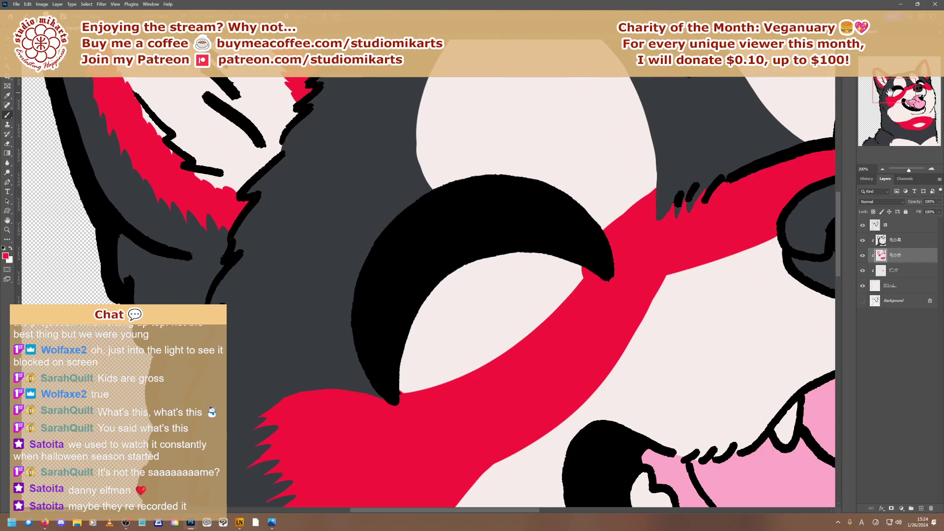
left_click_drag(890, 91, 895, 95)
key("ctrl+minus")
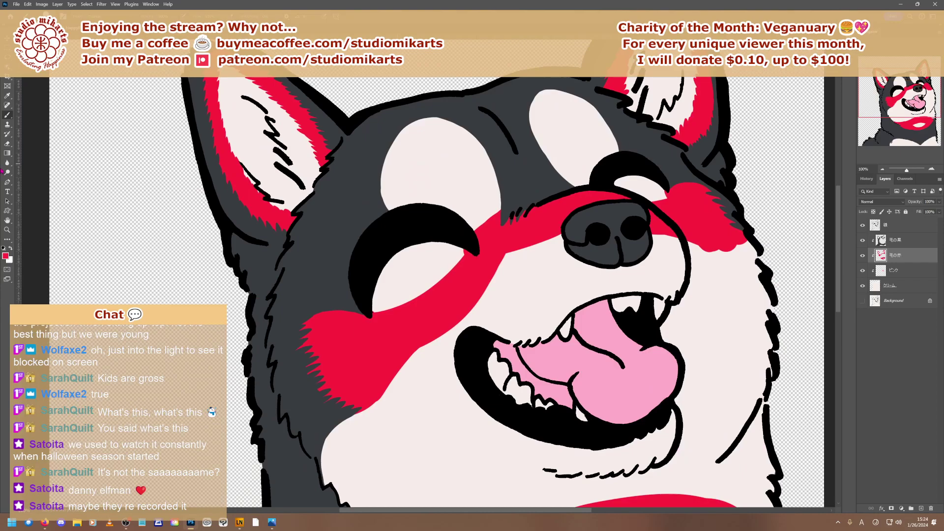
left_click(7, 143)
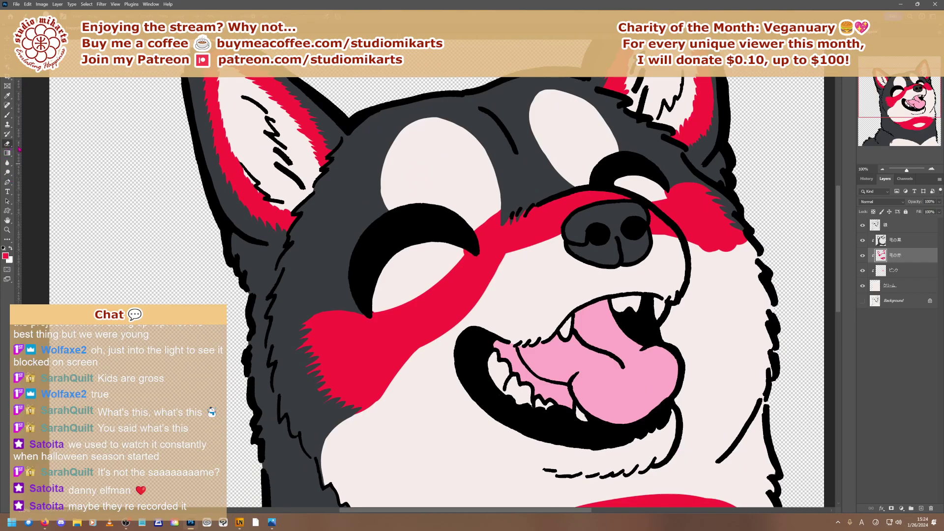
right_click(468, 240)
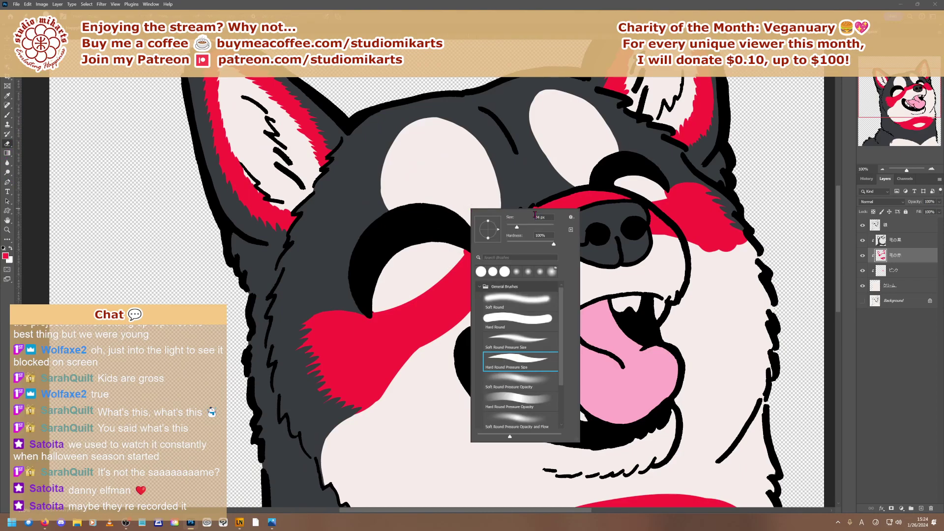
left_click(467, 197)
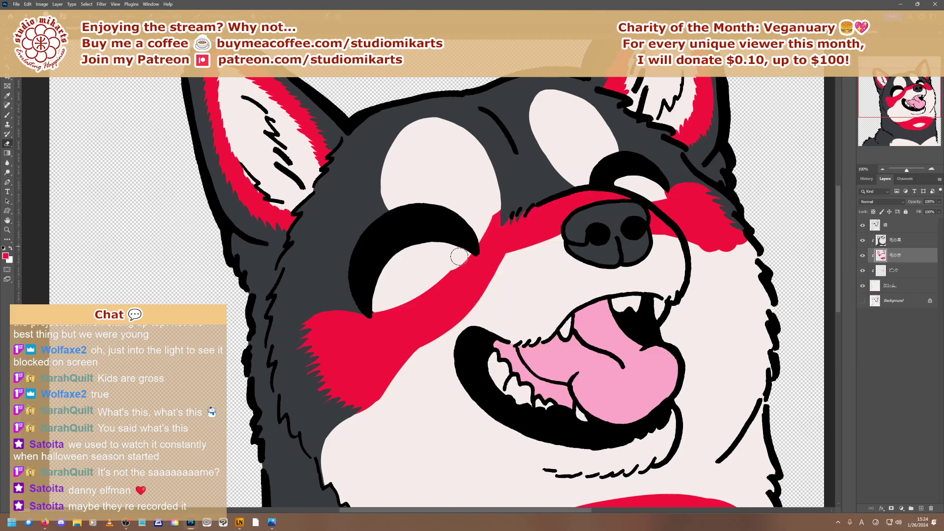
mouse_move(459, 256)
left_mouse_down()
mouse_move(492, 193)
mouse_move(494, 226)
left_mouse_up()
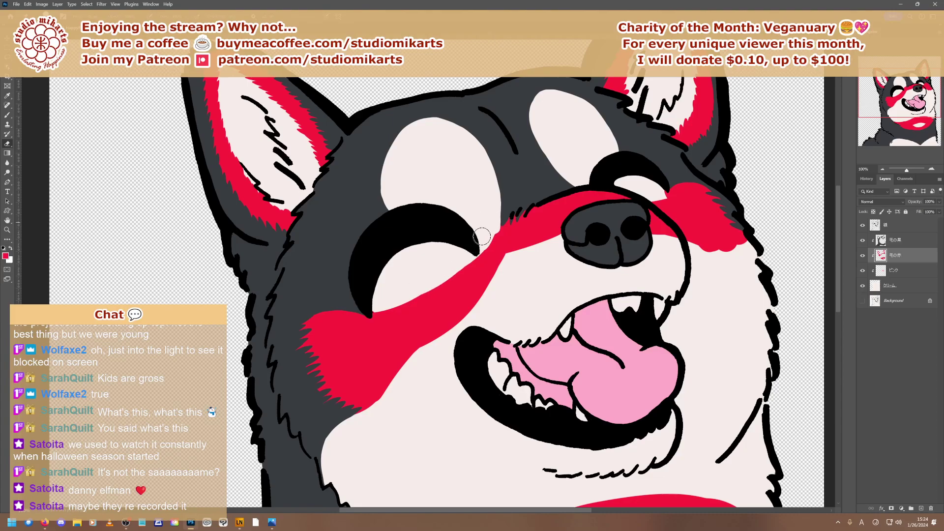
mouse_move(486, 232)
left_mouse_down()
mouse_move(423, 293)
mouse_move(390, 289)
mouse_move(371, 307)
mouse_move(432, 289)
left_mouse_up()
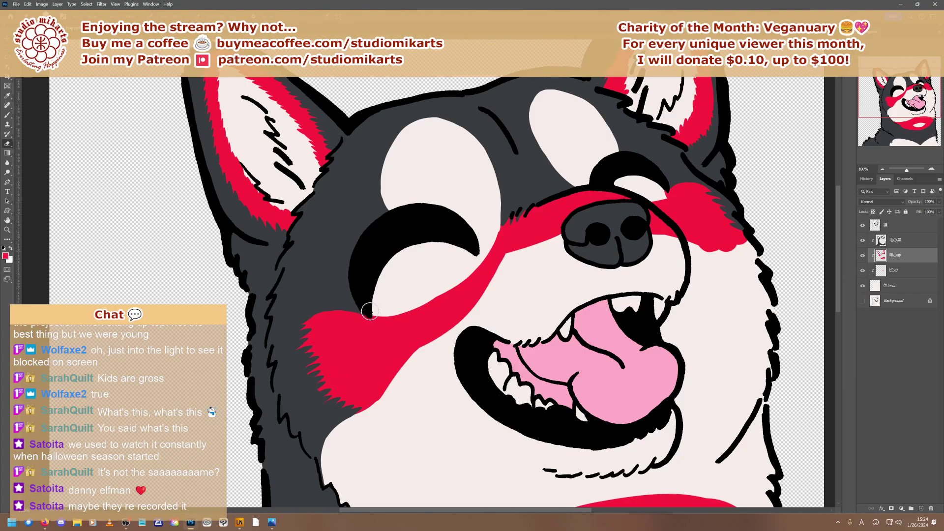
mouse_move(369, 311)
left_mouse_down()
mouse_move(432, 298)
mouse_move(473, 257)
mouse_move(488, 199)
mouse_move(494, 225)
mouse_move(494, 203)
mouse_move(495, 233)
mouse_move(467, 276)
mouse_move(390, 302)
left_mouse_up()
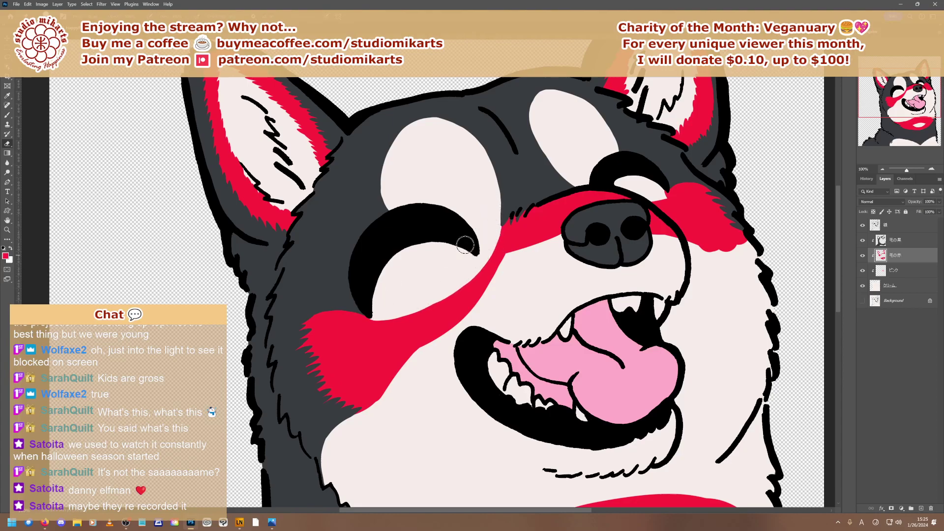
mouse_move(493, 219)
left_mouse_down()
mouse_move(483, 263)
mouse_move(409, 314)
mouse_move(359, 266)
left_mouse_up()
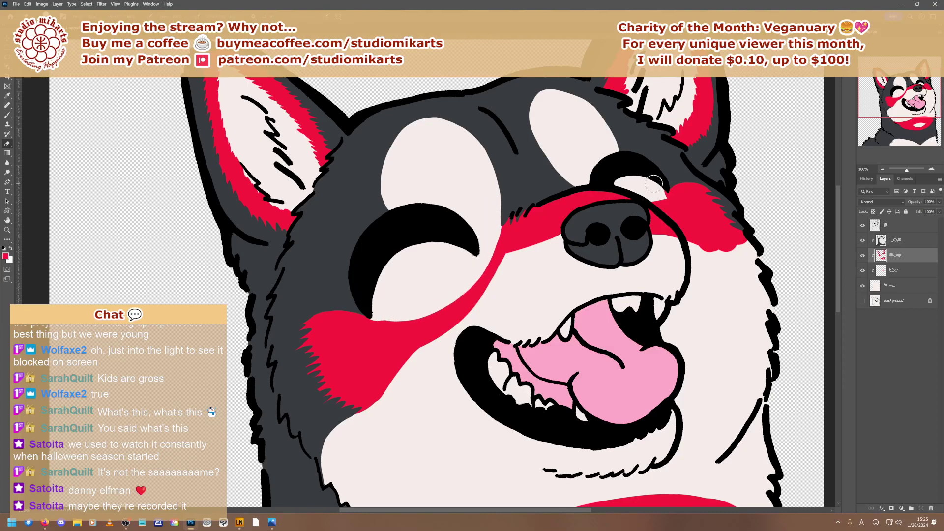
left_click_drag(666, 185, 654, 197)
Repaint the red band from the left cheek to the nose bridge as an even, flowing curve, and refine the red beneath the right-hand eye
mouse_move(475, 280)
left_mouse_down()
mouse_move(426, 296)
mouse_move(391, 337)
mouse_move(439, 301)
left_mouse_up()
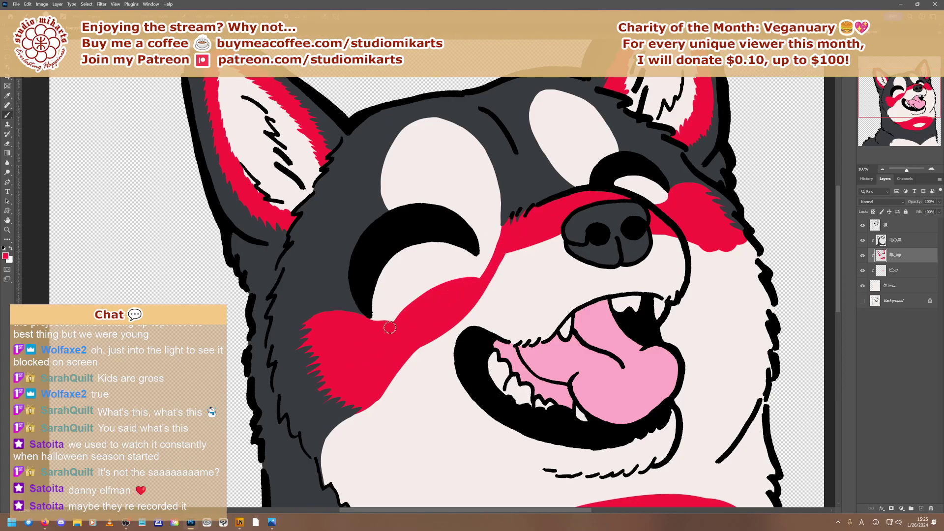
left_click_drag(427, 297, 377, 327)
left_click_drag(416, 301, 442, 288)
left_click_drag(460, 281, 420, 300)
mouse_move(504, 213)
left_mouse_down()
mouse_move(471, 283)
mouse_move(485, 270)
left_mouse_up()
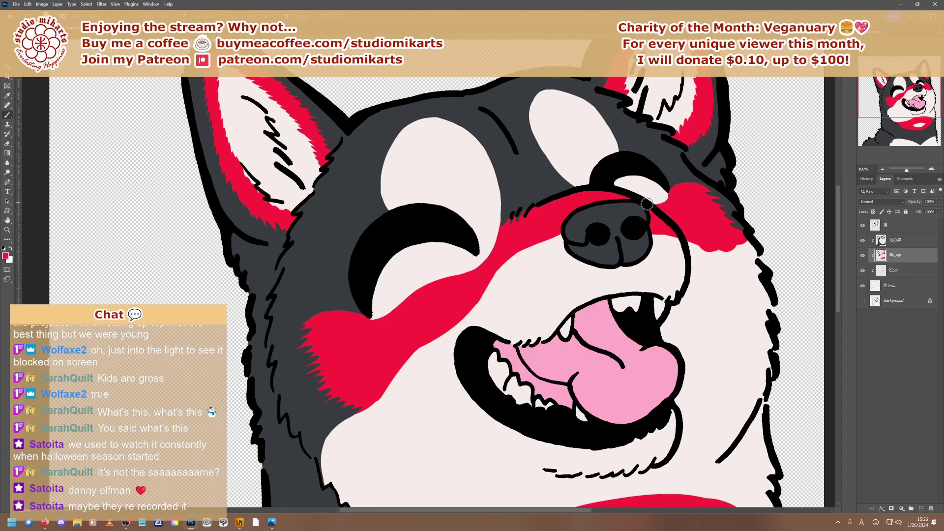
mouse_move(650, 202)
left_mouse_down()
mouse_move(616, 200)
mouse_move(684, 197)
mouse_move(682, 214)
mouse_move(661, 193)
left_mouse_up()
key("ctrl+z")
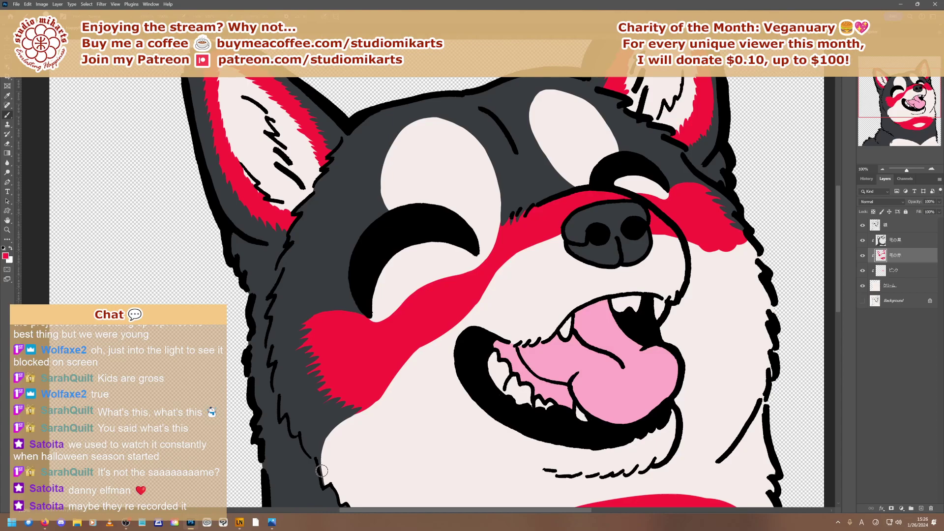
View the whole illustration at thumbnail size to judge how the red face markings read
left_click(883, 169)
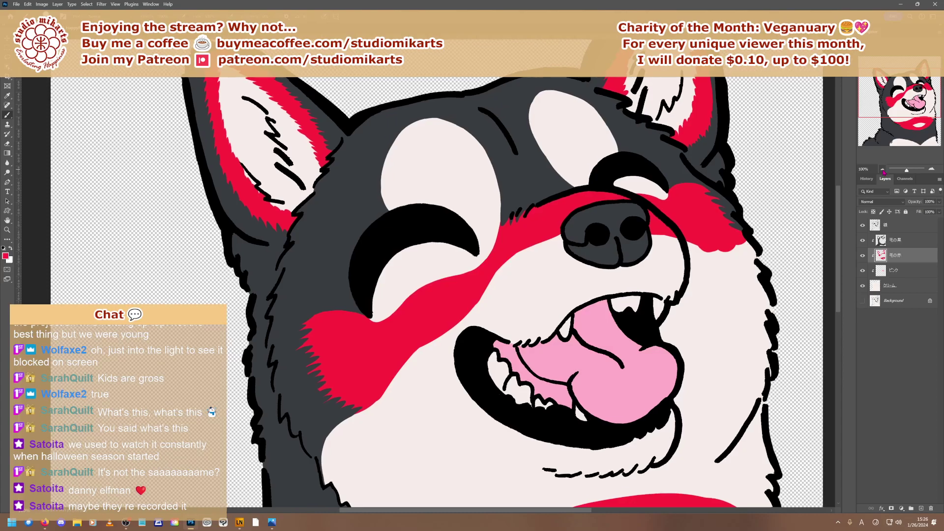
left_click(883, 169)
left_click(882, 169)
left_click(883, 170)
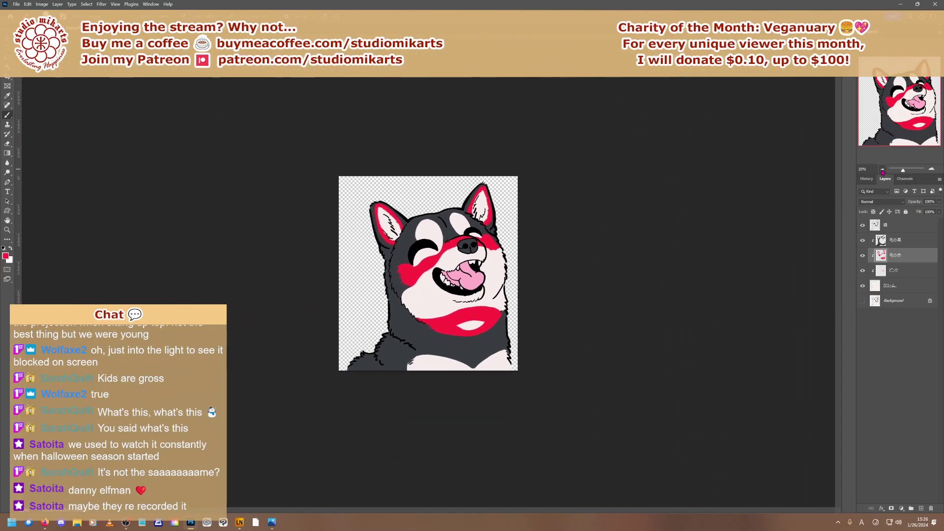
left_click(883, 170)
left_click(883, 170)
left_click(882, 170)
left_click(883, 170)
left_click(882, 169)
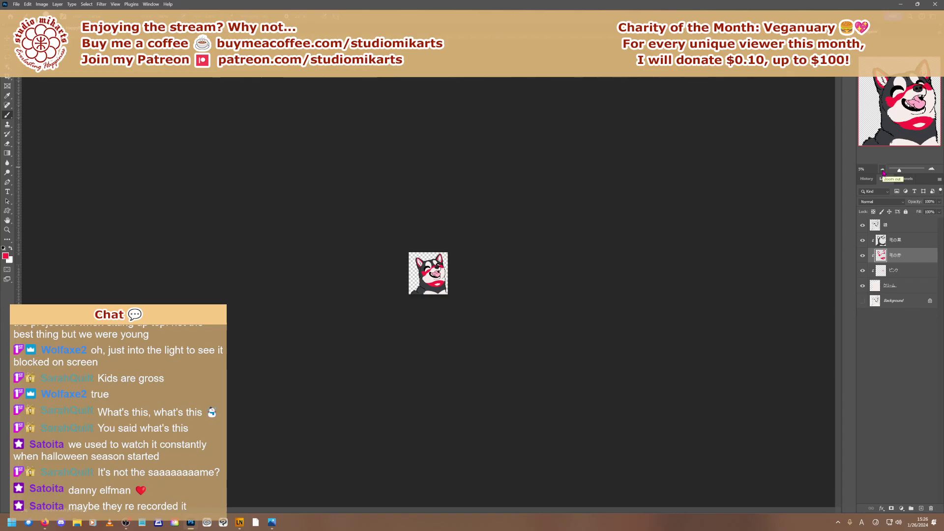
Paint the upper edge of the red band beneath the left-hand eye higher, widening the band toward the eye's outer corner
left_click(932, 168)
left_click(932, 168)
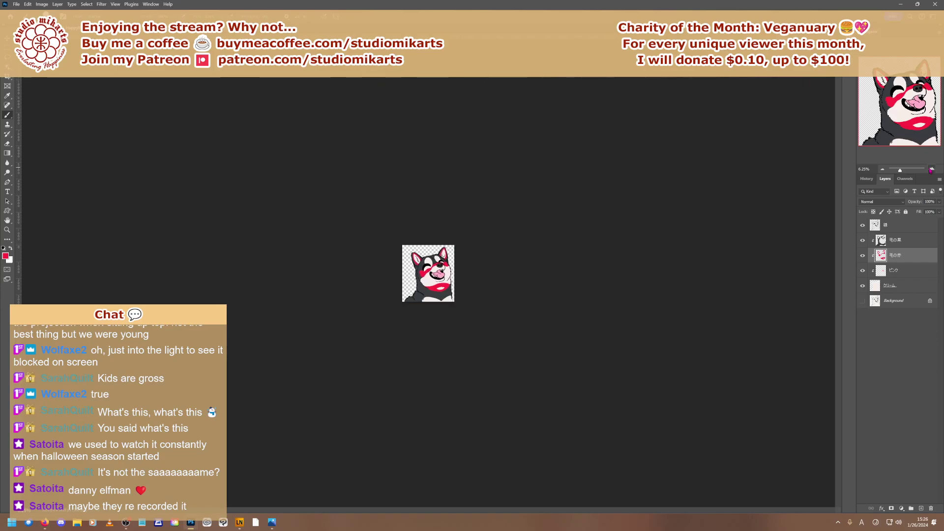
left_click(931, 169)
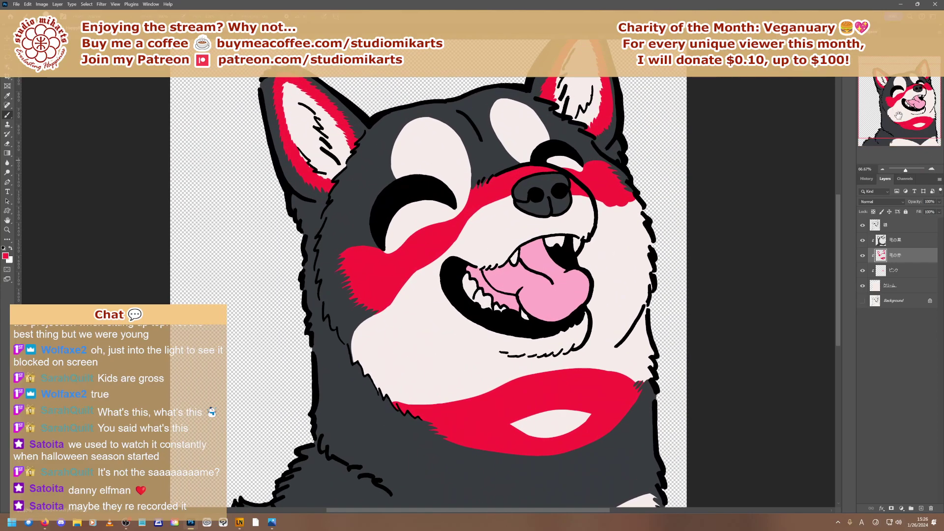
left_click(932, 168)
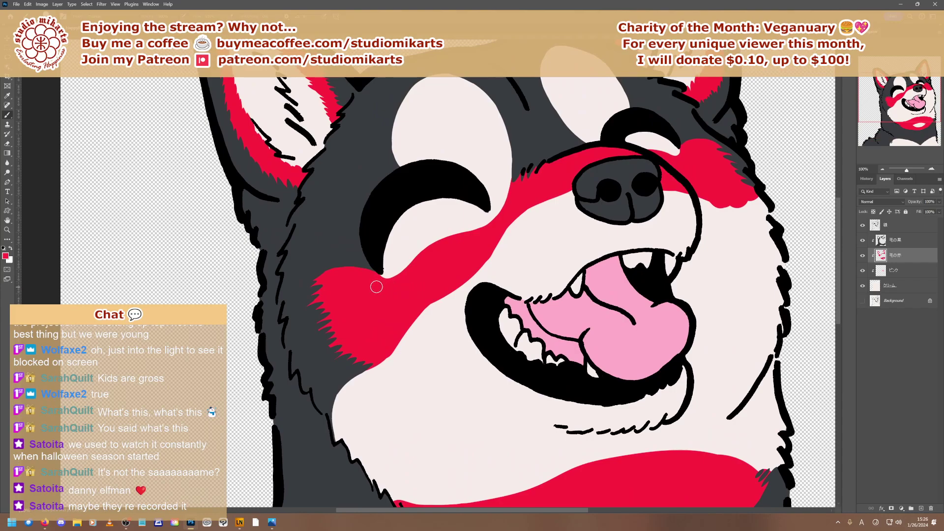
mouse_move(377, 287)
left_mouse_down()
mouse_move(410, 251)
mouse_move(463, 233)
mouse_move(416, 251)
mouse_move(377, 288)
left_mouse_up()
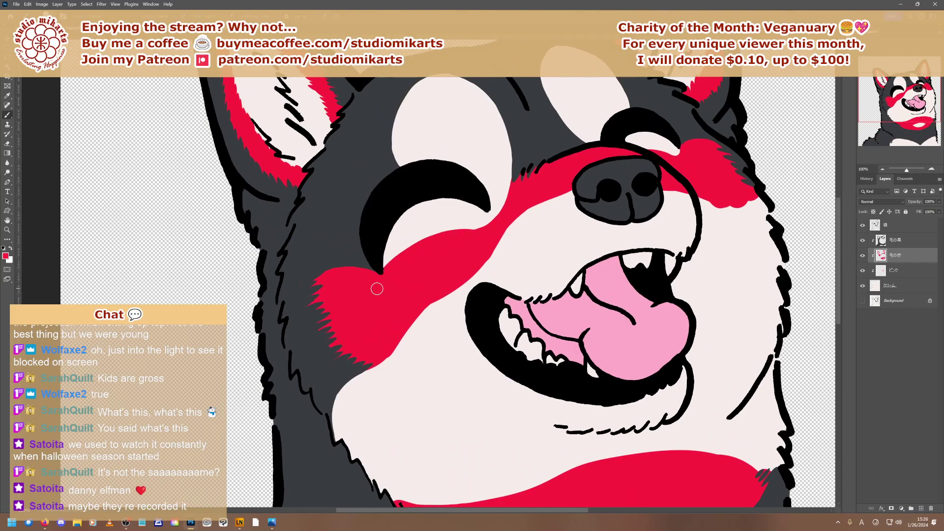
left_click_drag(449, 231, 386, 273)
Compare the current red markings with the earlier history state before the latest brush strokes, viewing the whole illustration at thumbnail size
left_click(882, 169)
left_click(882, 170)
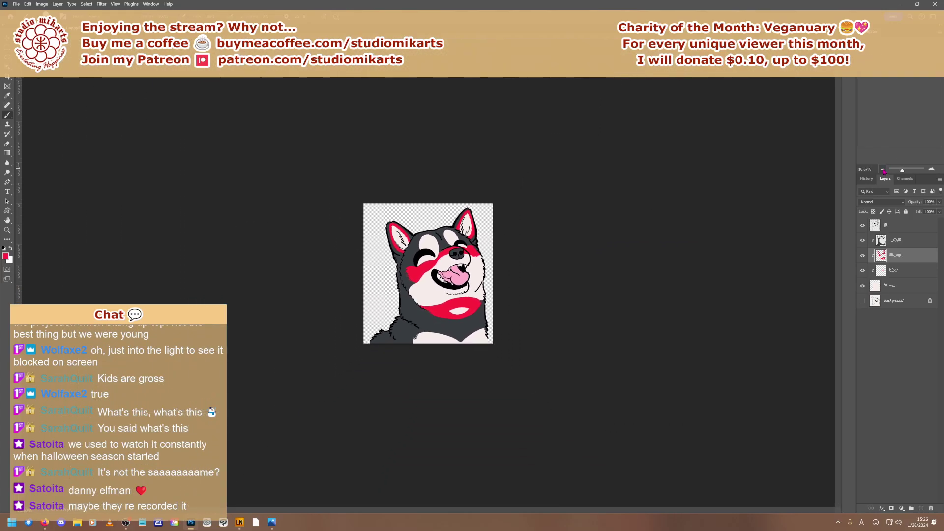
left_click(883, 170)
left_click(882, 169)
left_click(882, 170)
left_click(882, 169)
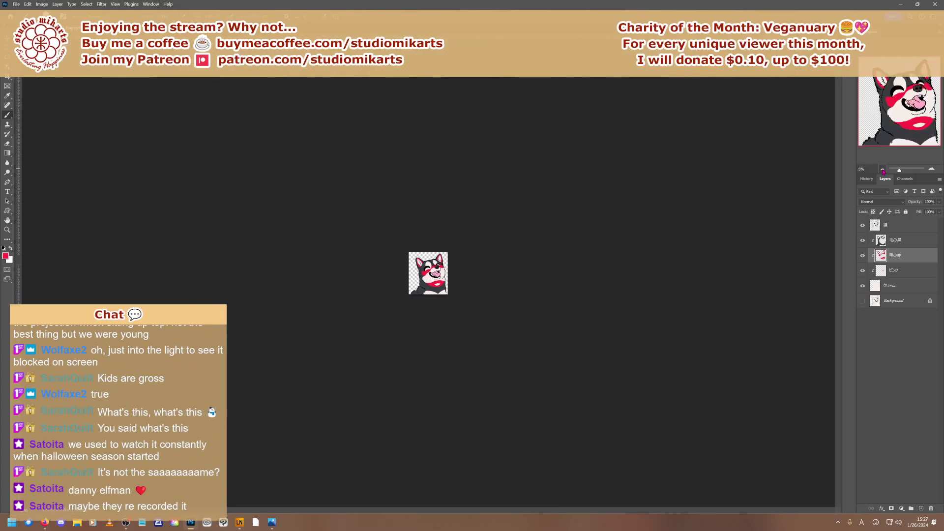
left_click(882, 170)
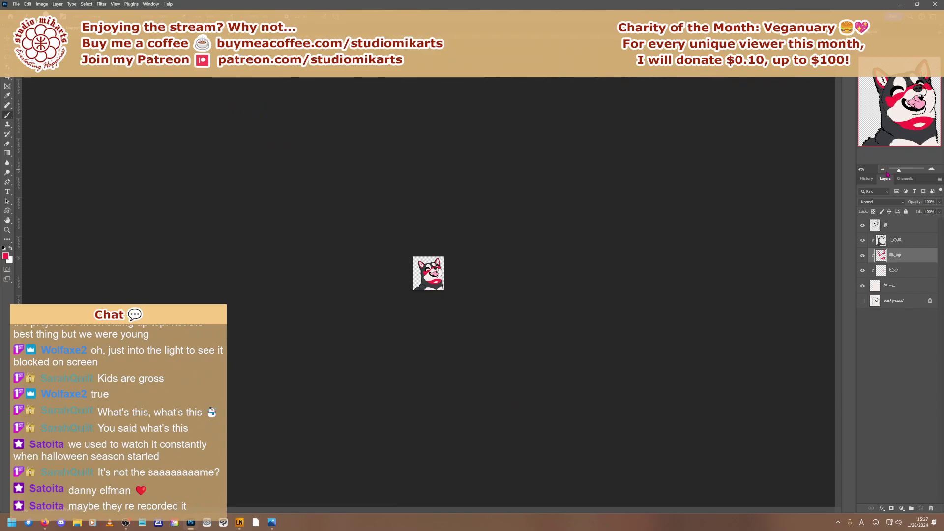
left_click(866, 179)
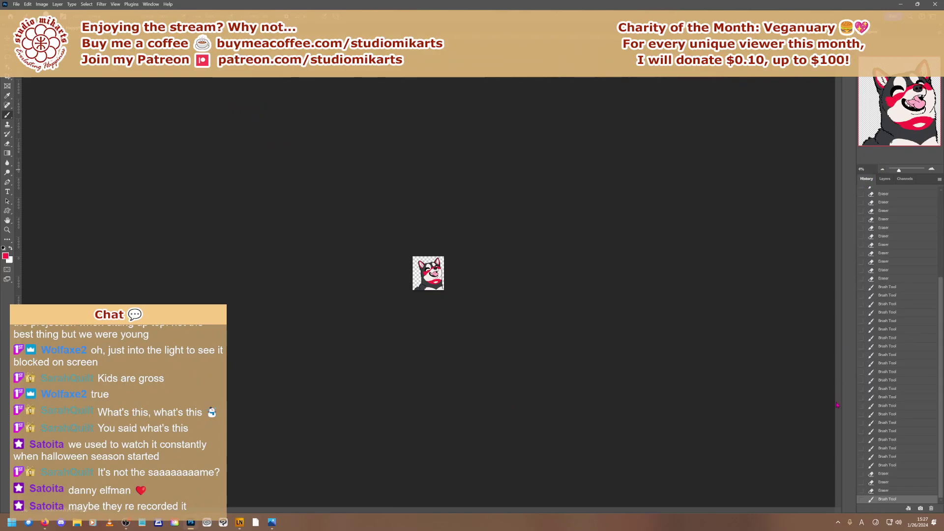
left_click(880, 278)
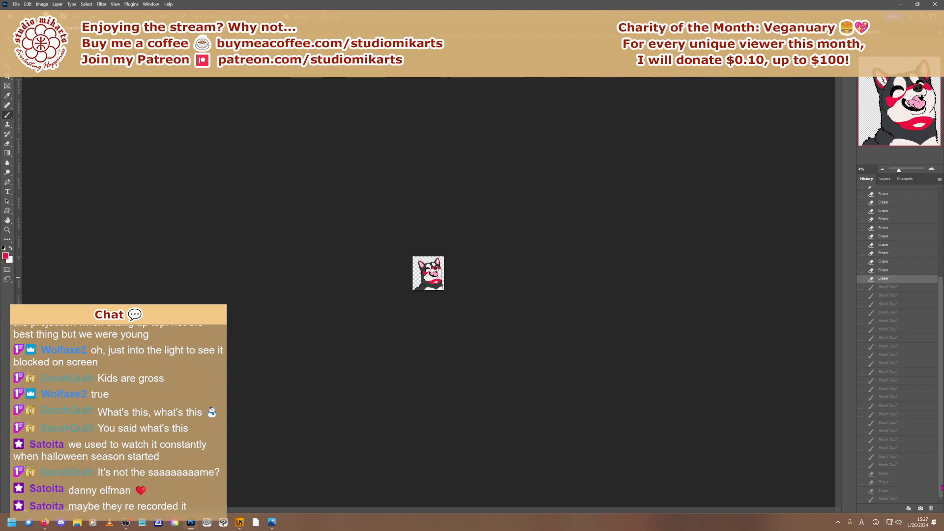
left_click(880, 499)
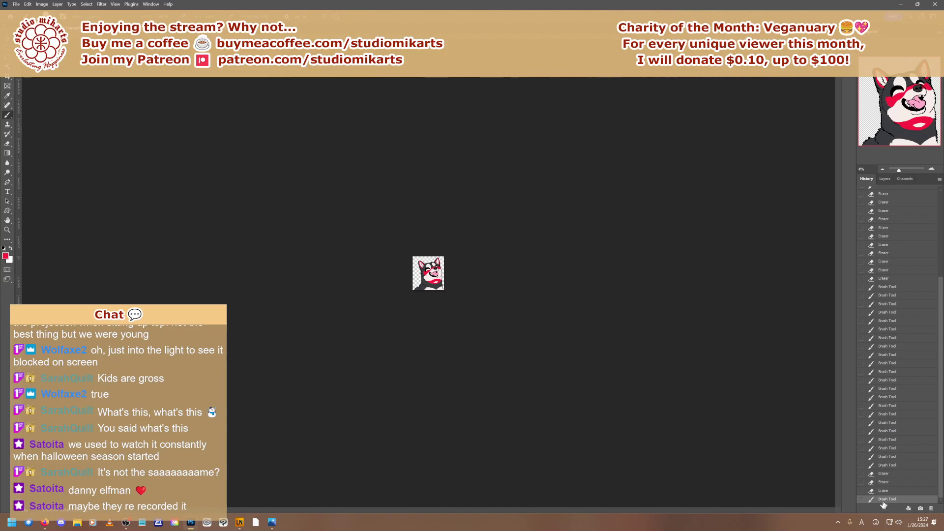
Erase the lower edge of the red band from the nose bridge to the left cheek, narrowing it into a smooth curve
left_click(933, 169)
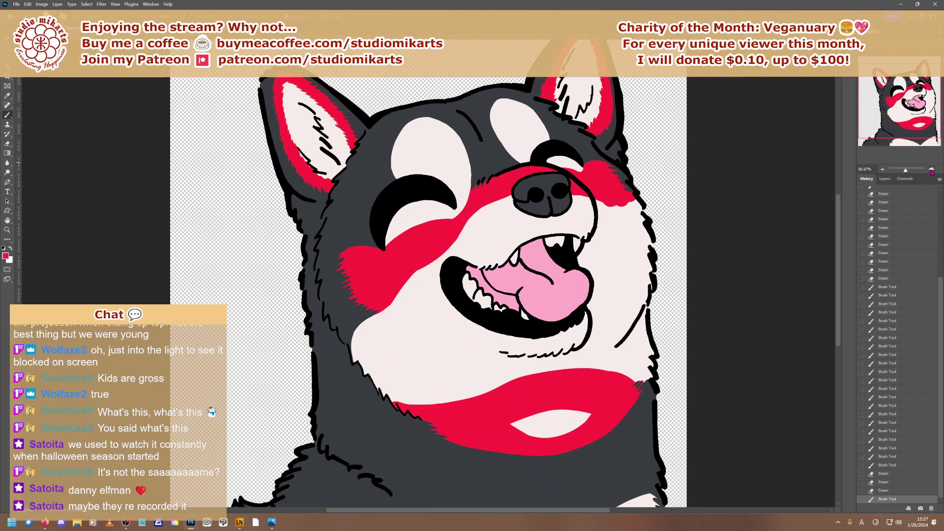
left_click(933, 169)
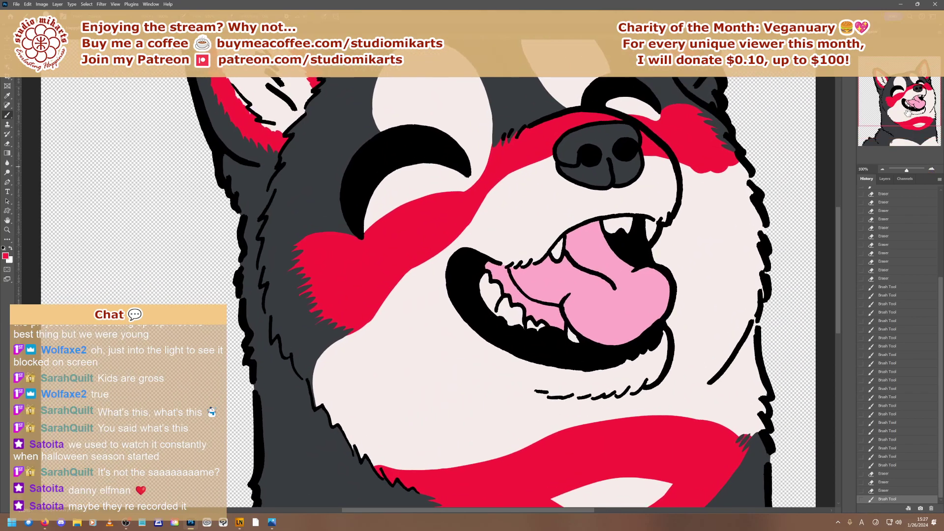
left_click_drag(903, 112, 891, 102)
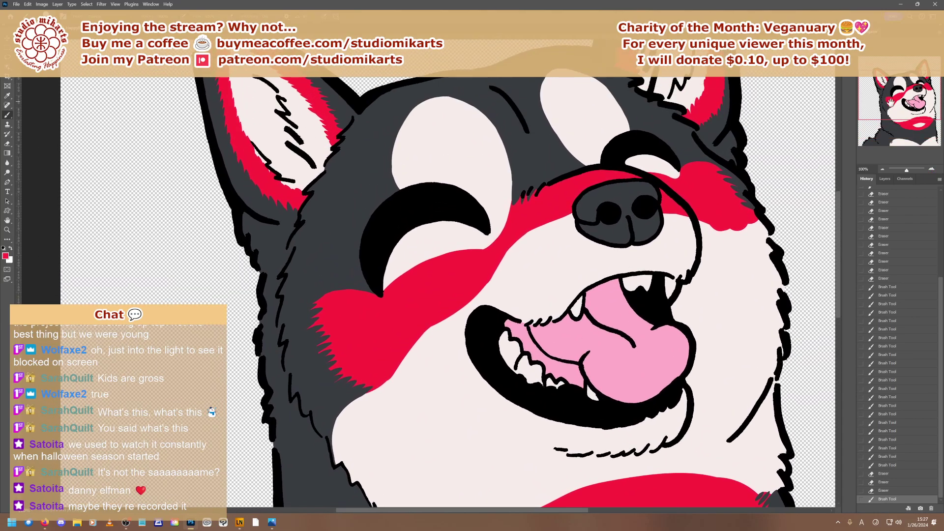
left_click_drag(495, 275, 415, 344)
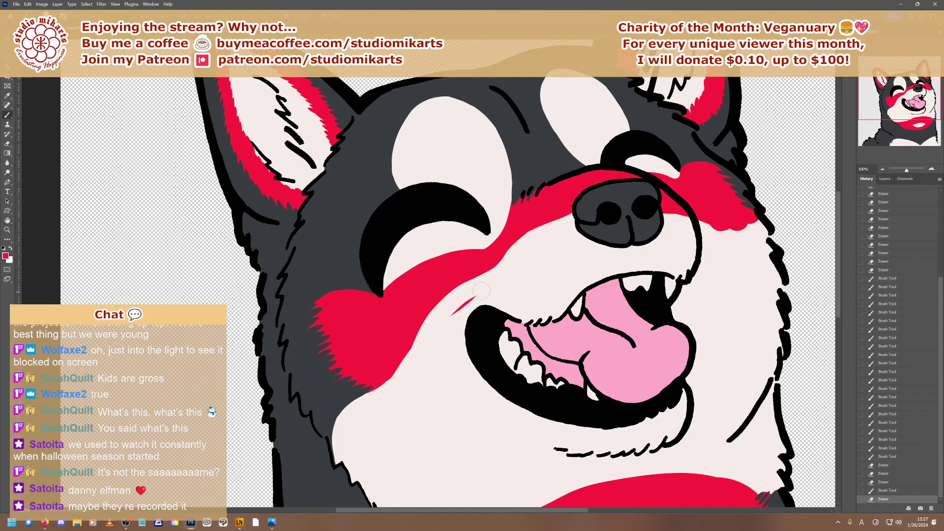
mouse_move(479, 292)
left_mouse_down()
mouse_move(527, 243)
mouse_move(559, 227)
mouse_move(435, 319)
mouse_move(393, 376)
left_mouse_up()
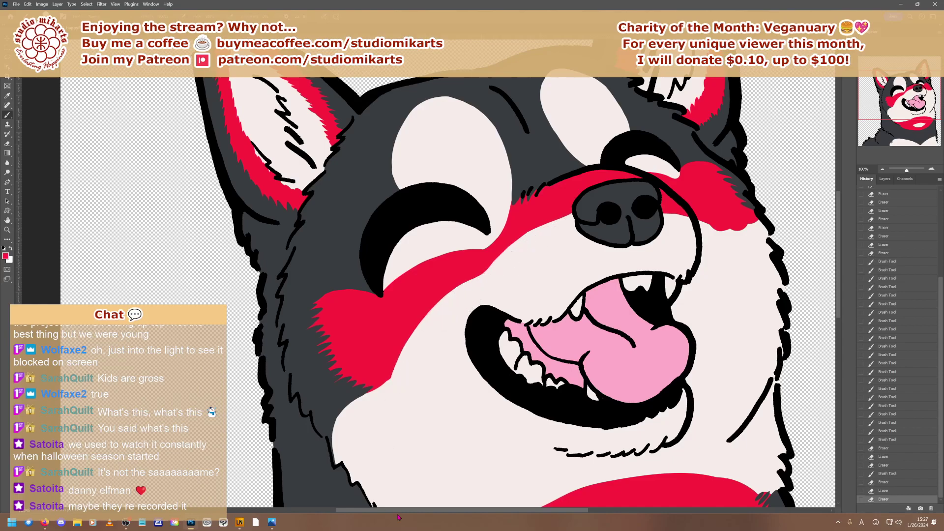
mouse_move(503, 264)
left_mouse_down()
mouse_move(430, 317)
mouse_move(388, 381)
left_mouse_up()
left_click_drag(478, 309, 469, 326)
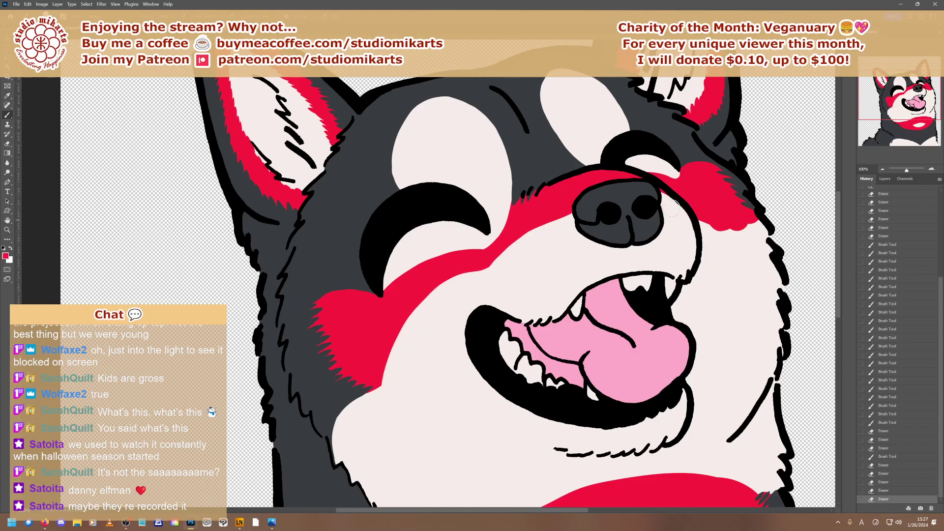
Erase the red on the muzzle just beyond the nose, and trim the inner edge of the left cheek patch
left_click_drag(654, 192, 684, 211)
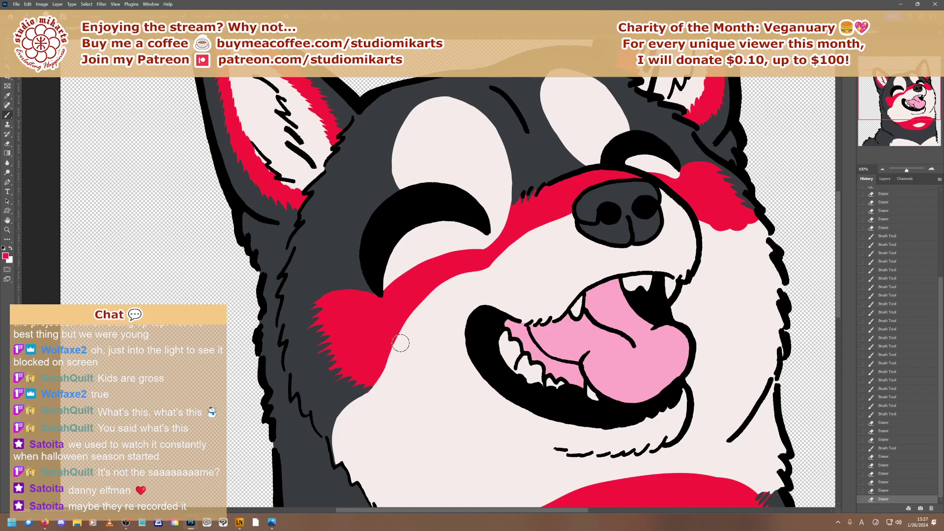
mouse_move(396, 344)
left_mouse_down()
mouse_move(370, 395)
mouse_move(325, 411)
left_mouse_up()
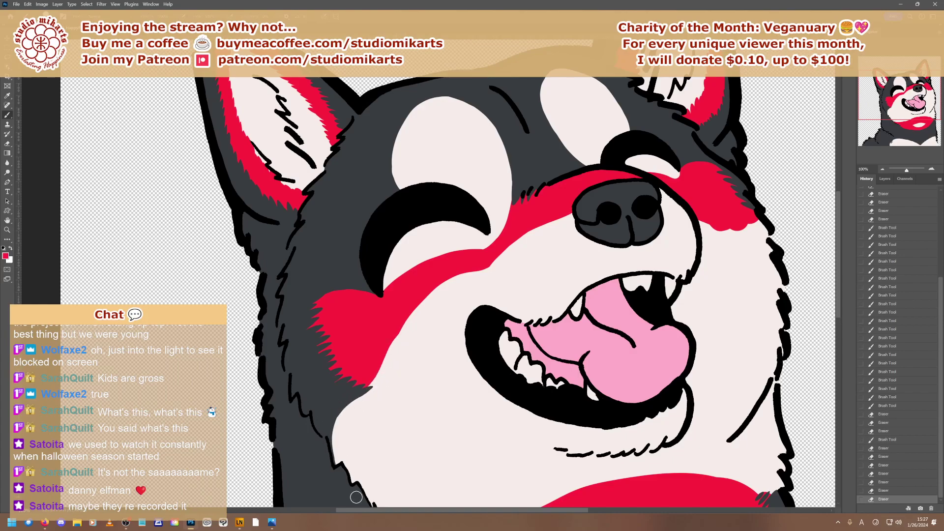
mouse_move(502, 264)
left_mouse_down()
mouse_move(447, 282)
mouse_move(407, 312)
mouse_move(381, 367)
left_mouse_up()
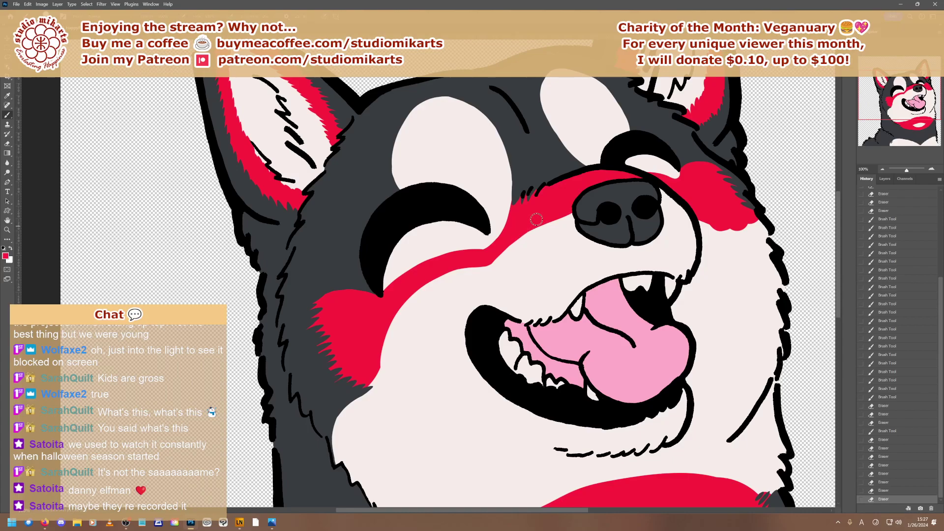
Reshape the lower edge of the red band into a flowing S-curve from the nose bridge down to the left cheek
mouse_move(507, 249)
left_mouse_down()
mouse_move(415, 289)
mouse_move(397, 305)
mouse_move(382, 350)
left_mouse_up()
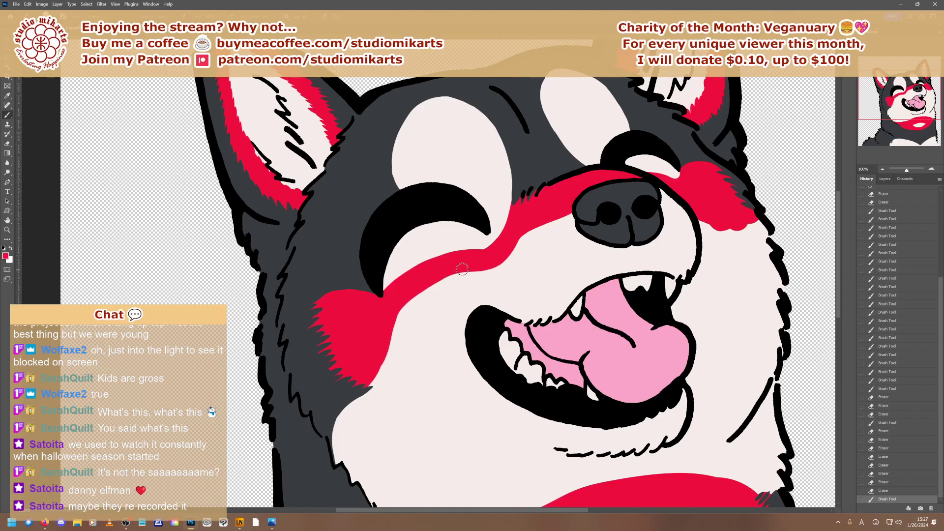
mouse_move(467, 265)
left_mouse_down()
mouse_move(406, 310)
mouse_move(360, 373)
left_mouse_up()
left_click_drag(407, 295, 376, 351)
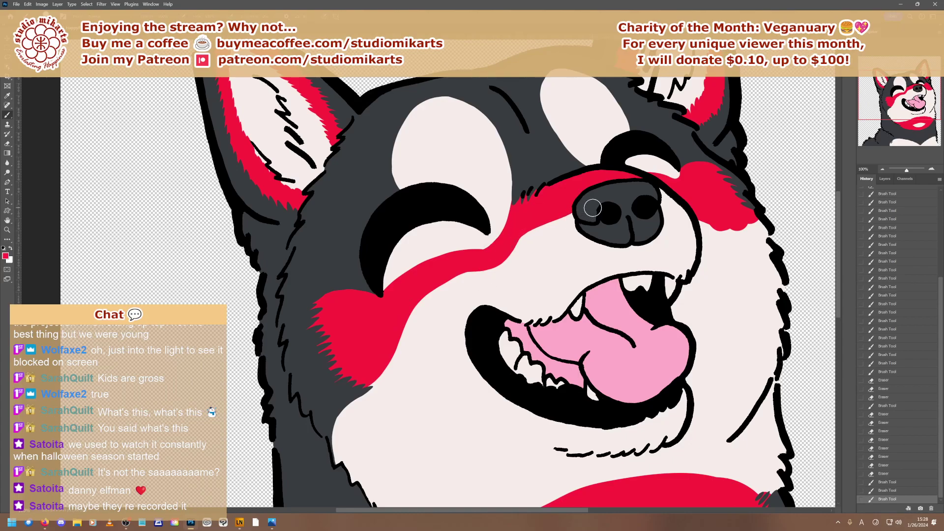
key("e")
left_click(500, 336)
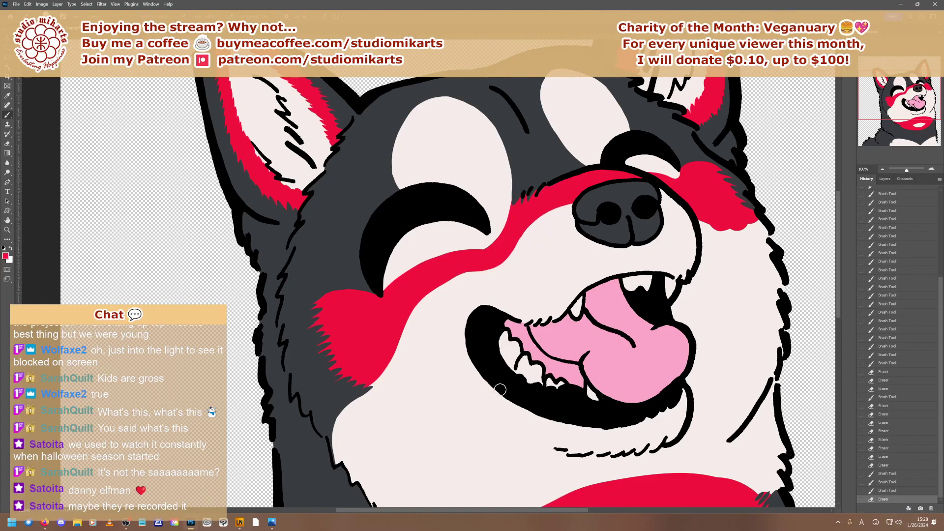
Paint a raised curve on the red band's upper edge beneath the left-hand eye, and erase the red at the eye's outer corner
key("b")
left_click(419, 387)
mouse_move(492, 248)
left_mouse_down()
mouse_move(441, 252)
mouse_move(405, 277)
mouse_move(392, 325)
left_mouse_up()
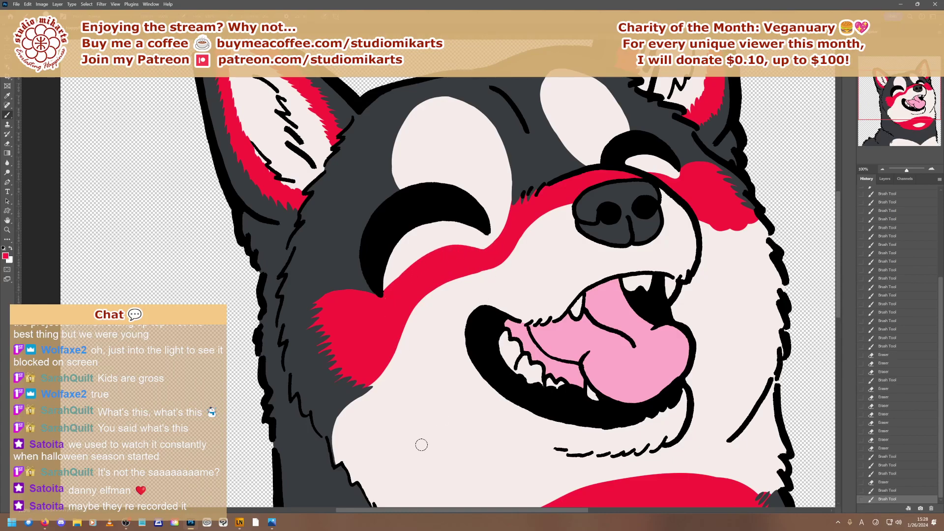
key("e")
mouse_move(411, 256)
left_mouse_down()
mouse_move(384, 292)
mouse_move(383, 282)
left_mouse_up()
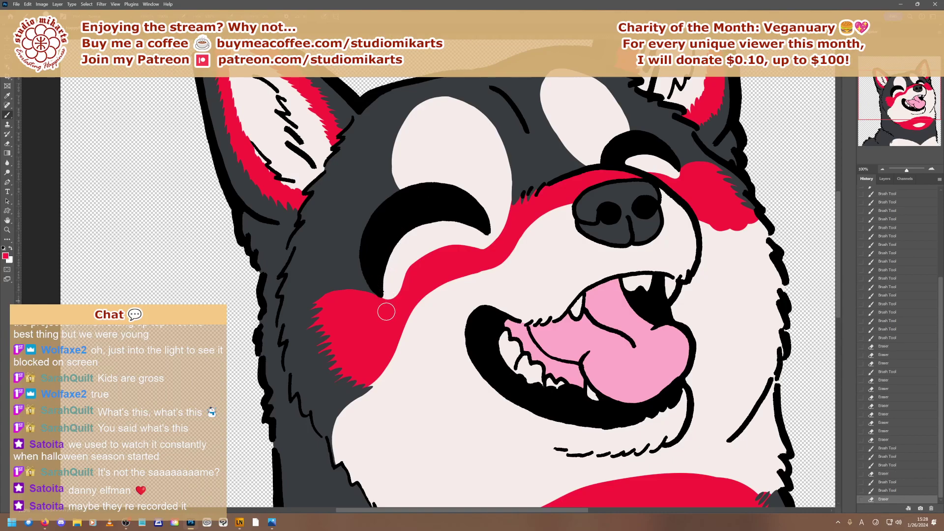
Check the reshaped red band across the whole illustration at thumbnail size
left_click(882, 169)
left_click(882, 170)
left_click(882, 170)
left_click(883, 170)
left_click(882, 170)
left_click(882, 169)
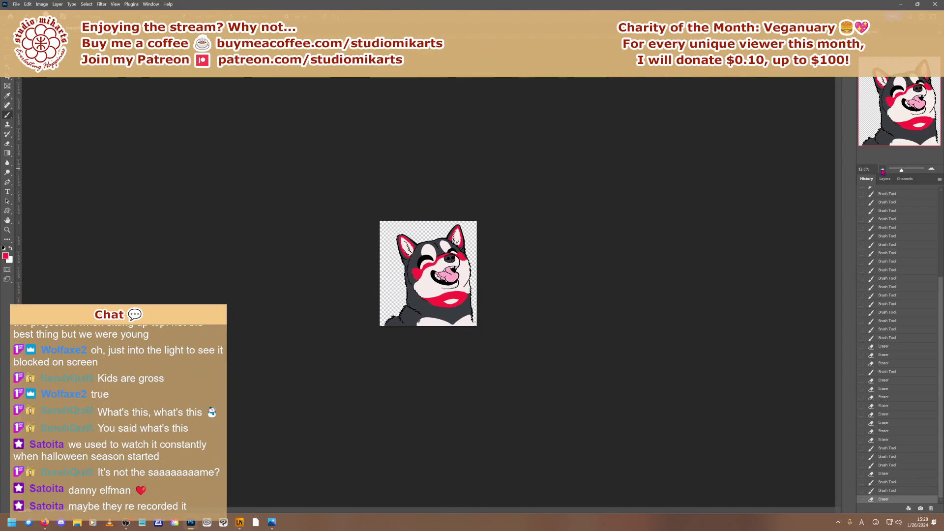
left_click(882, 169)
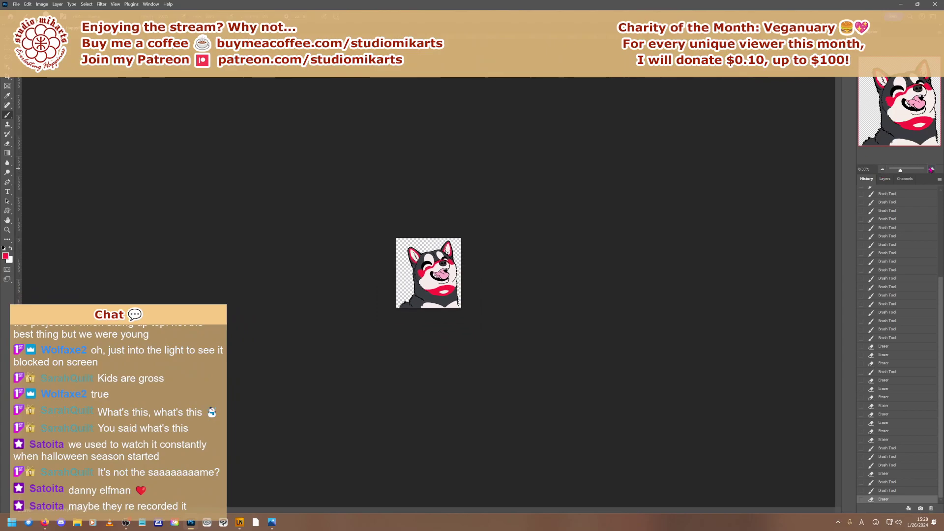
Repaint the red band's upper edge as one smooth curve running into the outer corner of the left-hand eye
left_click(931, 169)
left_click(931, 169)
left_click(931, 169)
left_click(931, 169)
left_click(931, 169)
left_click(931, 169)
left_click(931, 169)
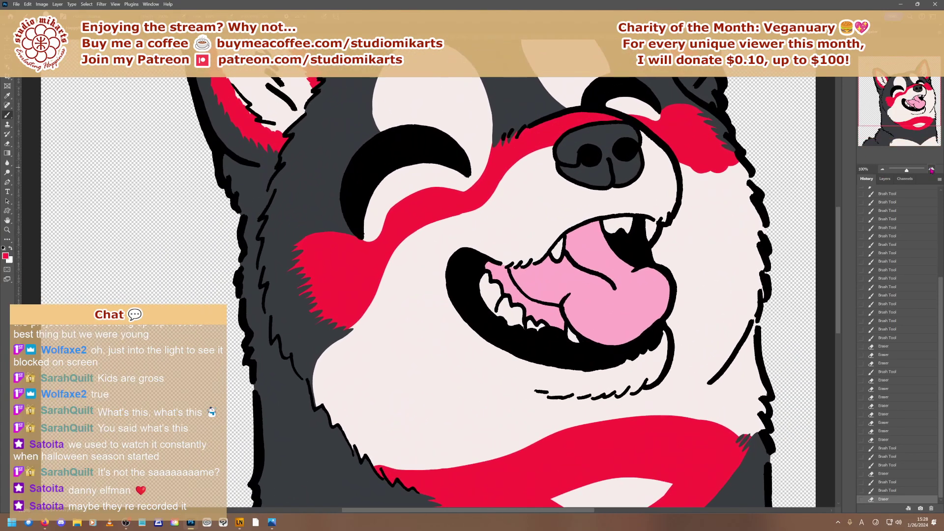
left_click(930, 169)
left_click_drag(899, 101, 884, 99)
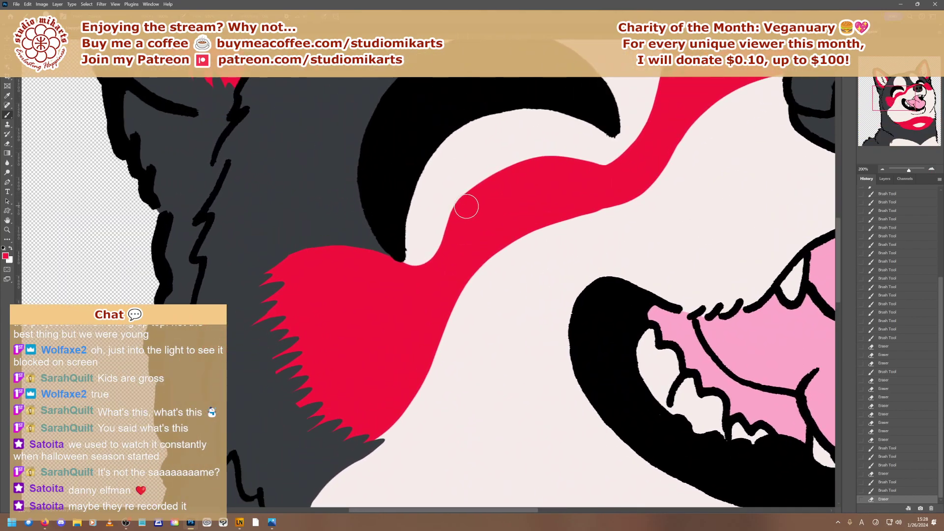
mouse_move(467, 205)
left_mouse_down()
mouse_move(394, 279)
mouse_move(453, 215)
mouse_move(417, 266)
left_mouse_up()
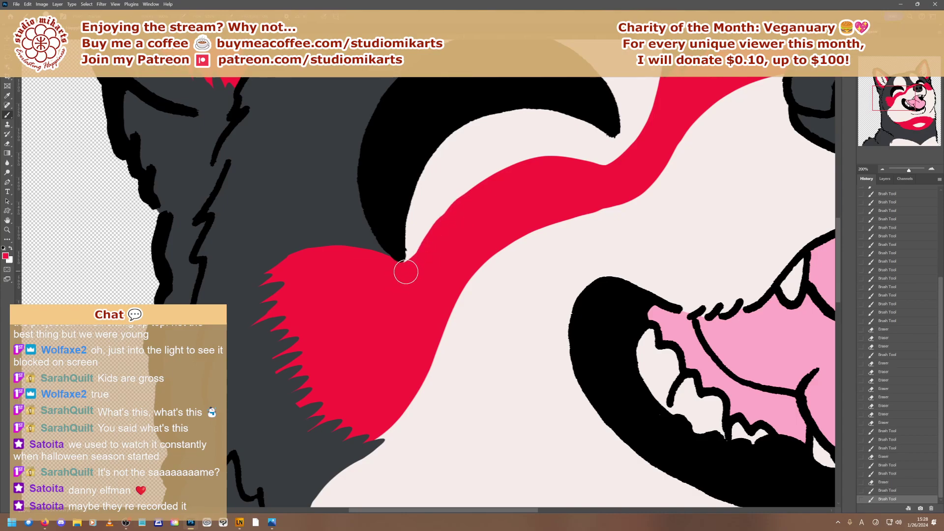
left_click_drag(424, 261, 422, 244)
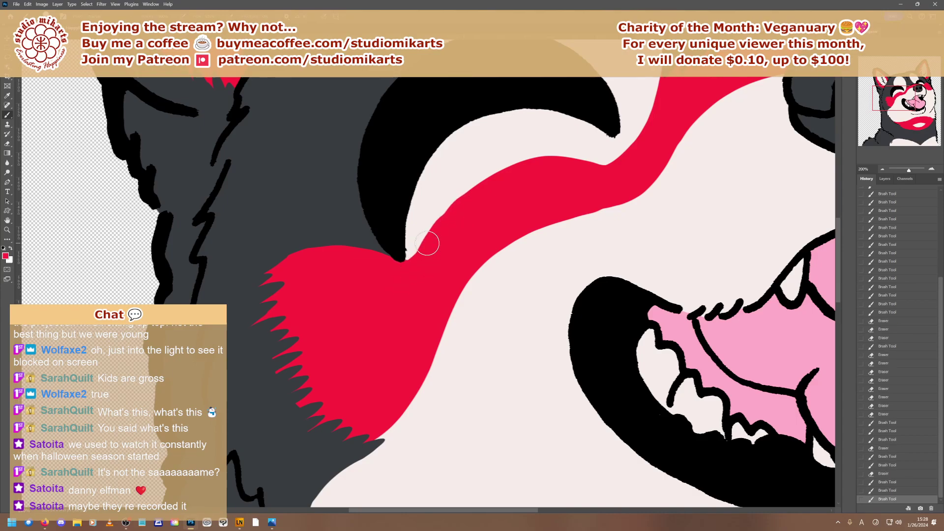
mouse_move(502, 181)
left_mouse_down()
mouse_move(454, 212)
mouse_move(391, 295)
left_mouse_up()
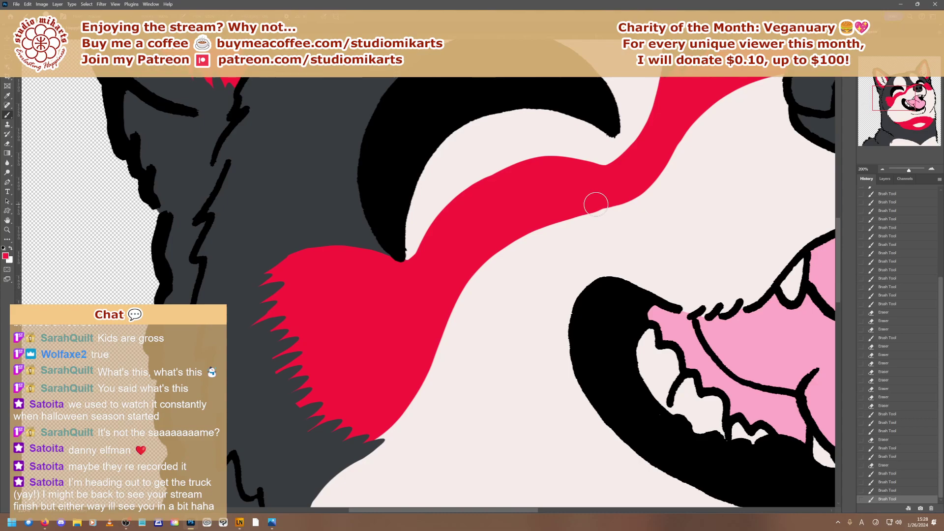
Trim the lower edge of the red band beneath the left-hand eye
mouse_move(605, 215)
left_mouse_down()
mouse_move(584, 225)
mouse_move(604, 216)
mouse_move(563, 250)
left_mouse_up()
key("ctrl+z")
key("[")
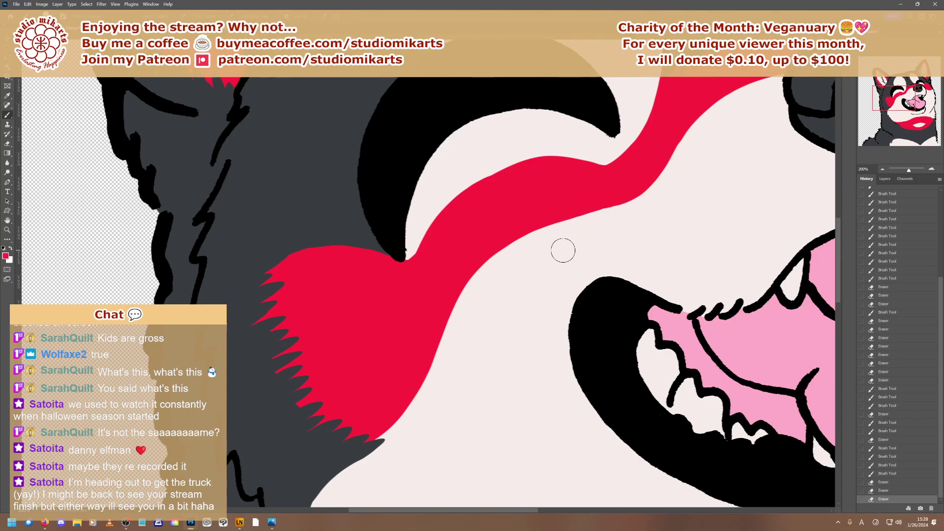
Check the red markings across the whole illustration, from full view down to thumbnail size
left_click(885, 179)
left_click(882, 169)
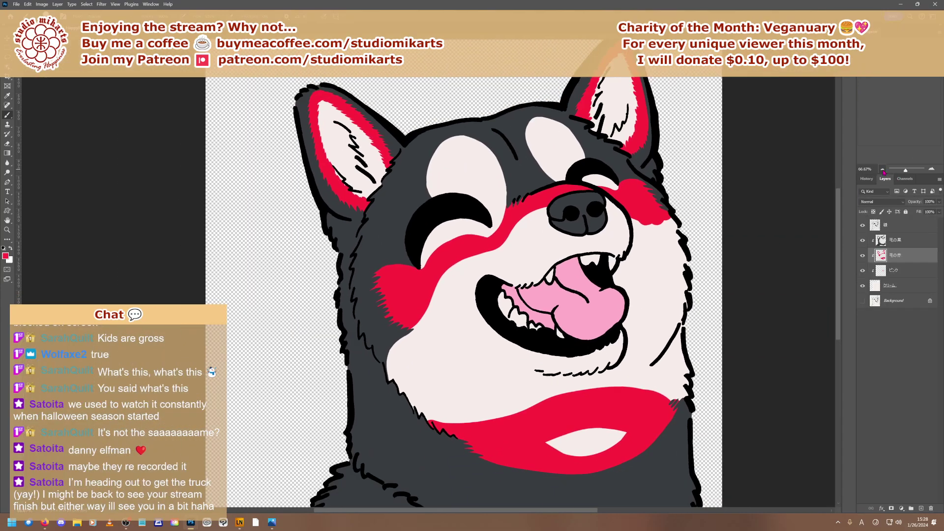
left_click(883, 169)
left_click(882, 170)
left_click(882, 169)
left_click(883, 170)
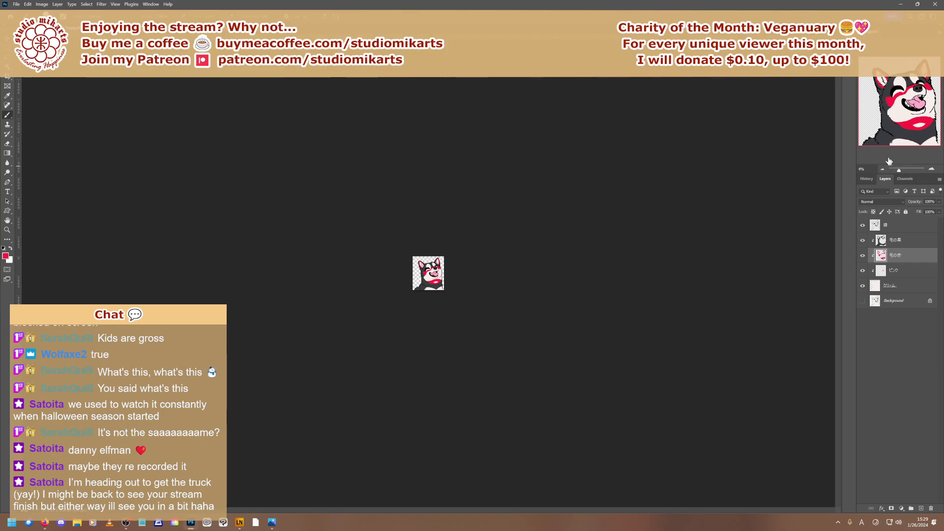
left_click(930, 170)
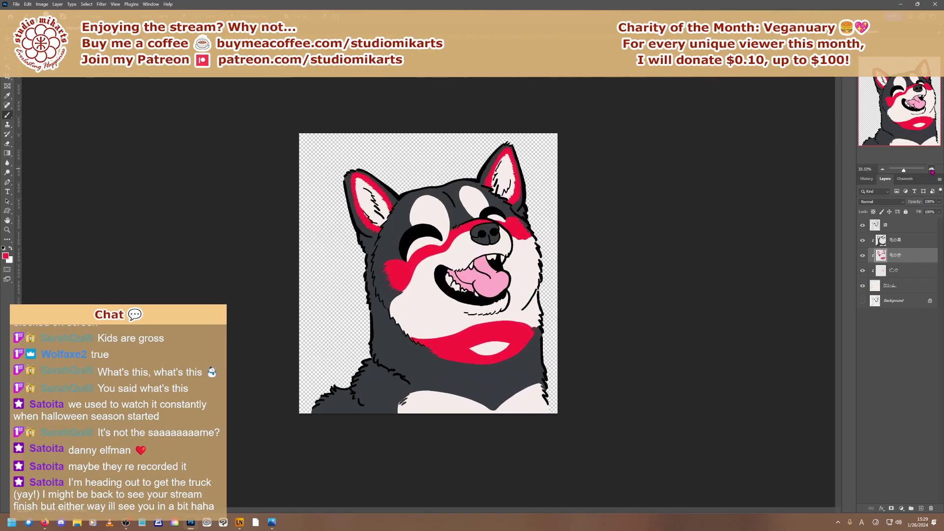
left_click(930, 169)
left_click(931, 170)
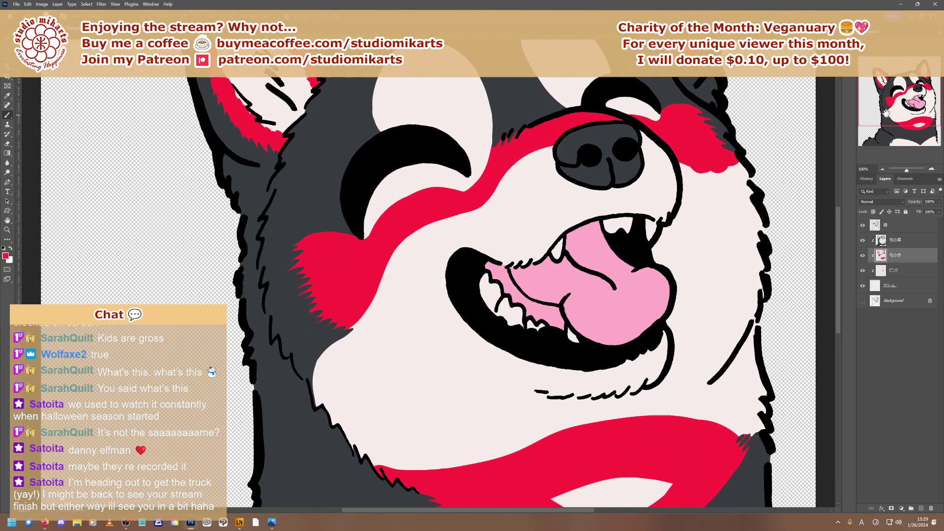
On the dark fur layer, paint dark grey over the top of the left cheek's red patch, sloping down from the eye's outer corner
mouse_move(881, 118)
left_mouse_down()
mouse_move(877, 104)
mouse_move(876, 113)
left_mouse_up()
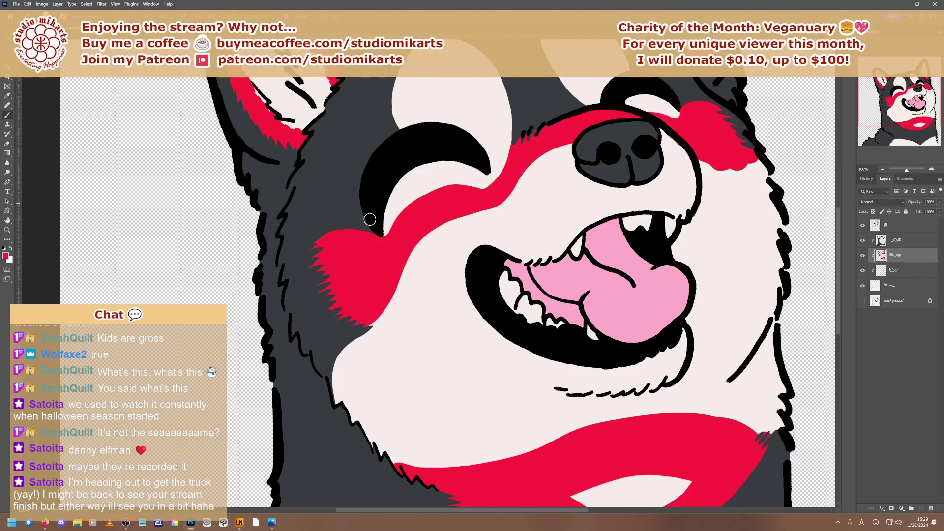
left_click(897, 244)
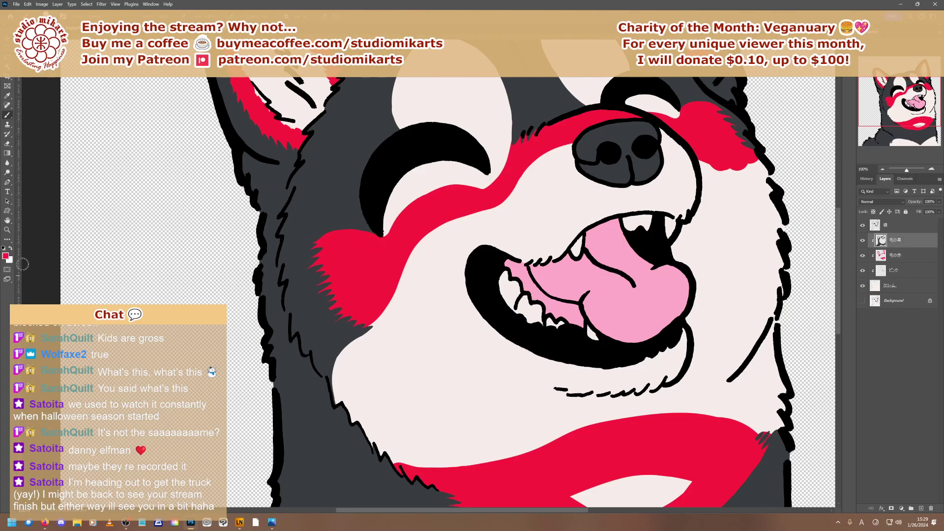
left_click(334, 200, "alt")
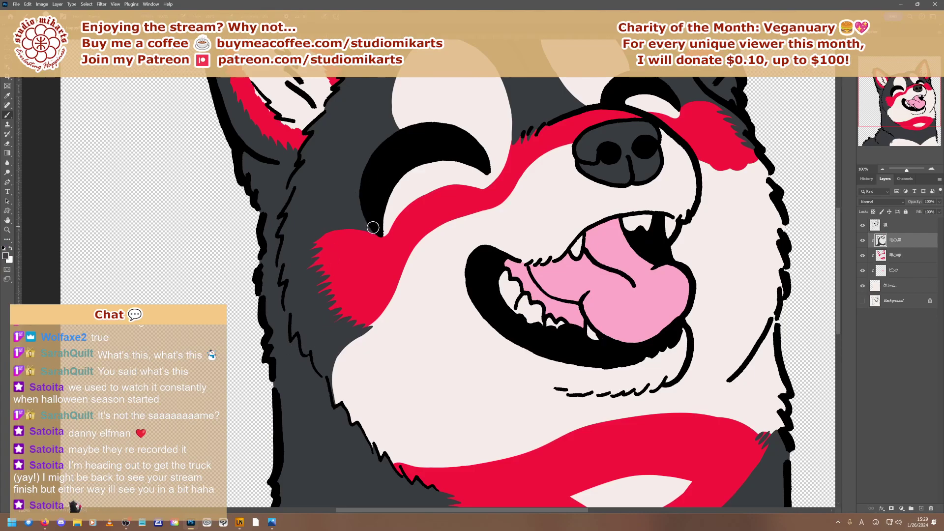
mouse_move(372, 227)
left_mouse_down()
mouse_move(302, 246)
mouse_move(362, 232)
mouse_move(309, 249)
mouse_move(347, 227)
mouse_move(318, 232)
mouse_move(305, 246)
mouse_move(374, 229)
mouse_move(370, 210)
mouse_move(376, 220)
mouse_move(376, 232)
mouse_move(319, 244)
mouse_move(374, 225)
mouse_move(369, 239)
mouse_move(312, 258)
mouse_move(335, 238)
mouse_move(363, 240)
mouse_move(315, 256)
mouse_move(300, 277)
mouse_move(309, 255)
mouse_move(311, 284)
left_mouse_up()
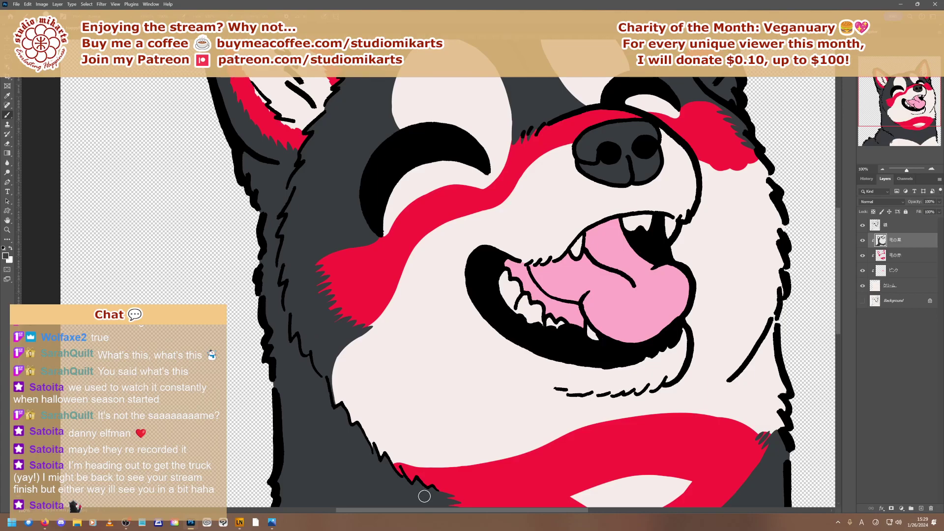
left_click_drag(366, 240, 378, 229)
key("ctrl+z")
Touch up the red band's upper edge beside the left-hand eye's outer corner, using the sampled red on the red fur layer
left_click(894, 256)
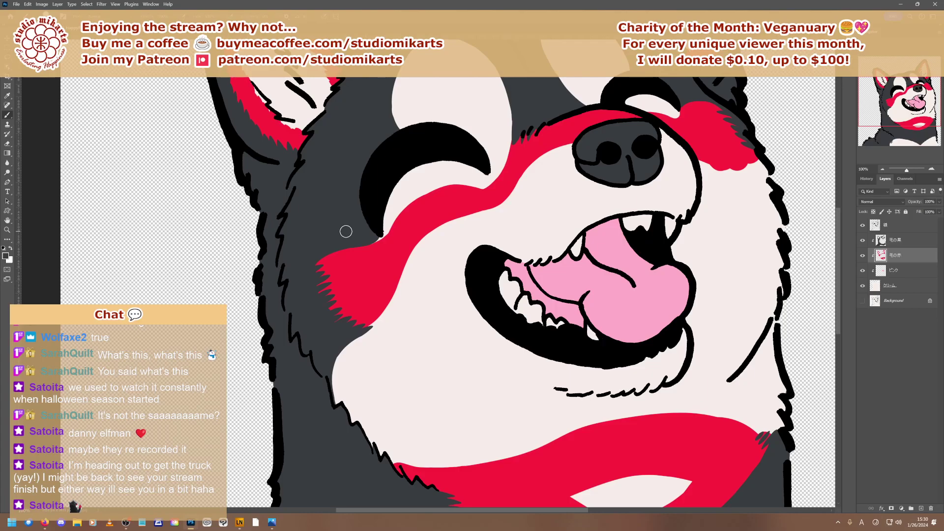
left_click(381, 257, "alt")
mouse_move(402, 219)
left_mouse_down()
mouse_move(372, 245)
mouse_move(401, 223)
mouse_move(375, 245)
mouse_move(403, 218)
left_mouse_up()
Examine the slimmed red cheek marking on the whole illustration at several reduced sizes
left_click(883, 168)
left_click(883, 168)
left_click(882, 169)
left_click(882, 169)
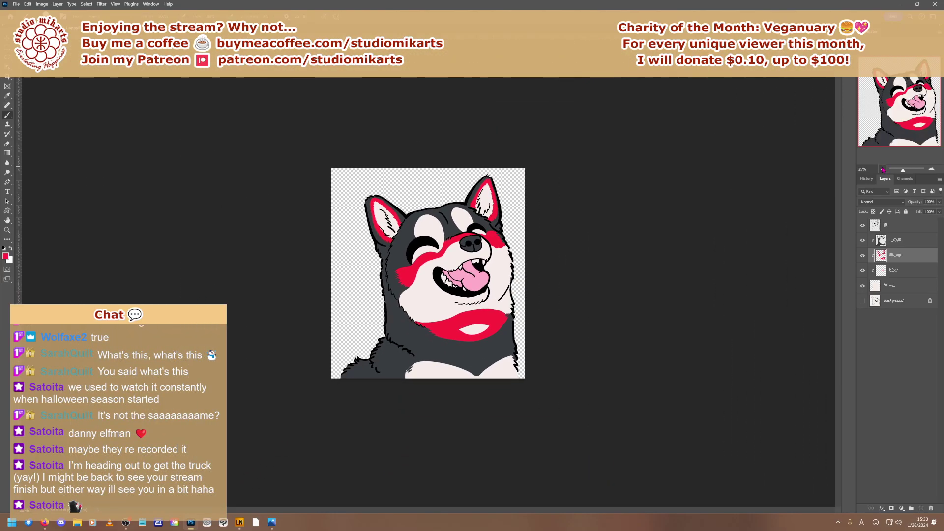
left_click(882, 168)
left_click(882, 169)
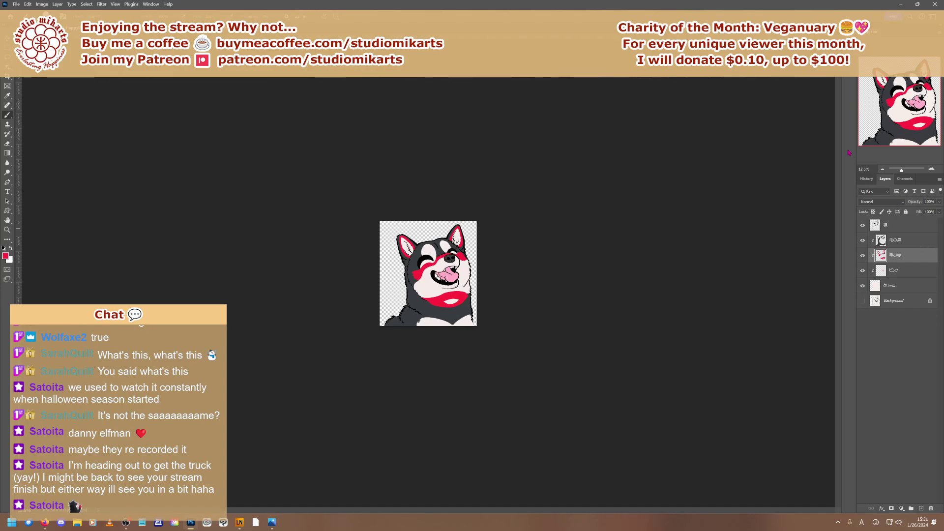
left_click(931, 170)
left_click(930, 170)
left_click(931, 170)
left_click(931, 170)
left_click(931, 170)
left_click(931, 170)
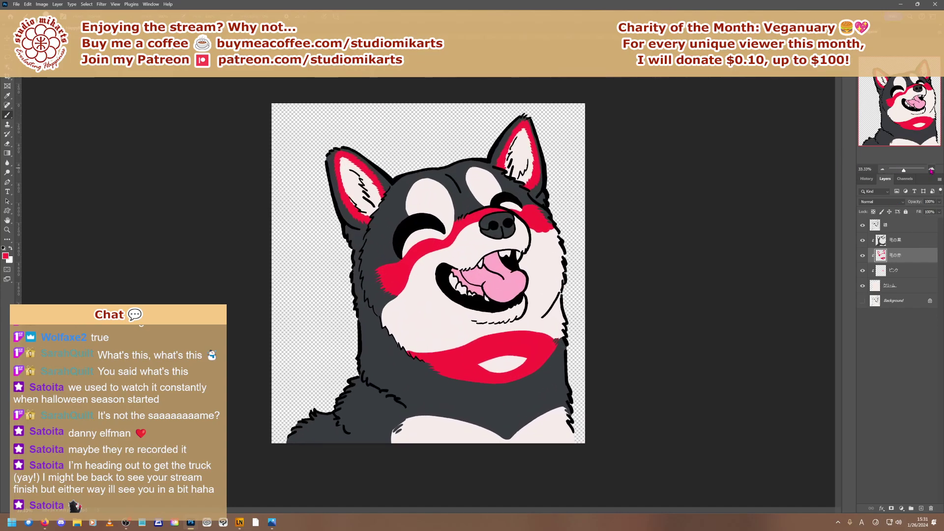
Add the text "BRB!" on a new top layer beside the husky's left cheek, and open its font size choices
left_click(920, 508)
left_click_drag(902, 256, 898, 219)
left_click(7, 192)
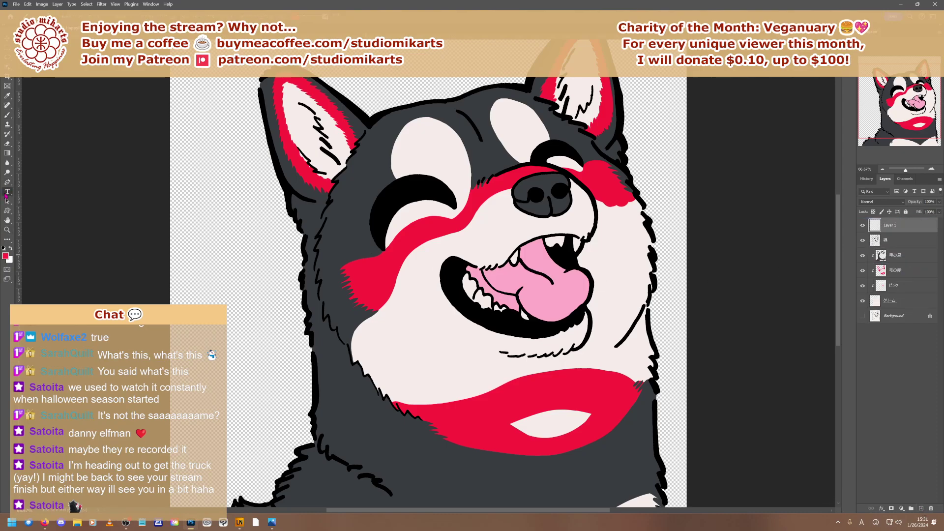
left_click(222, 304)
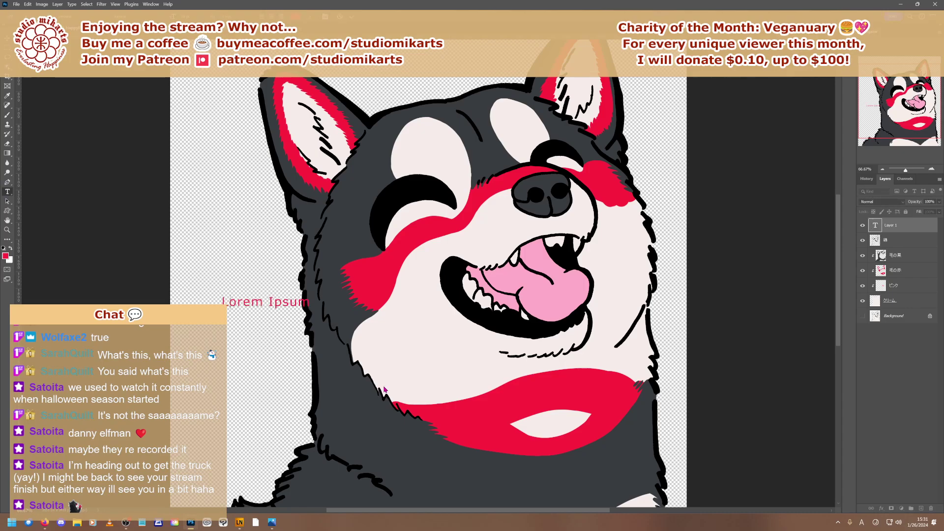
type("BRB!")
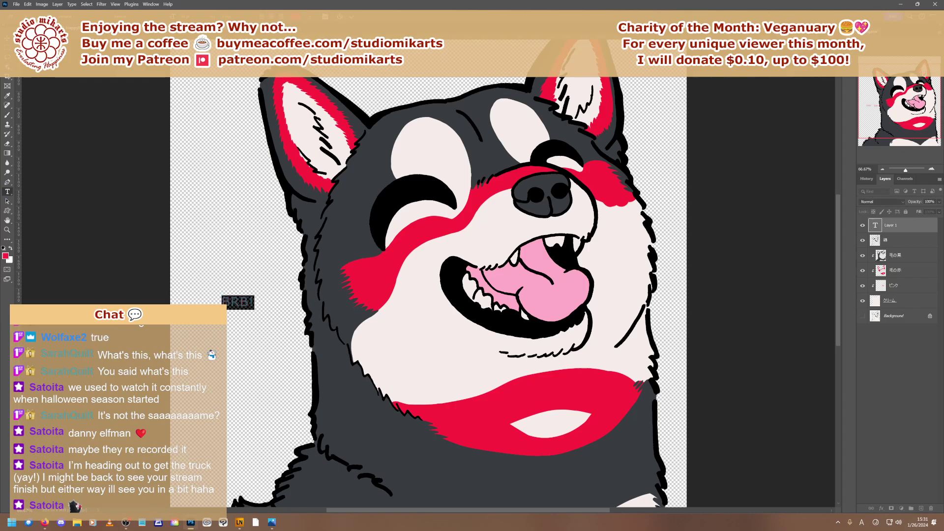
left_click(212, 17)
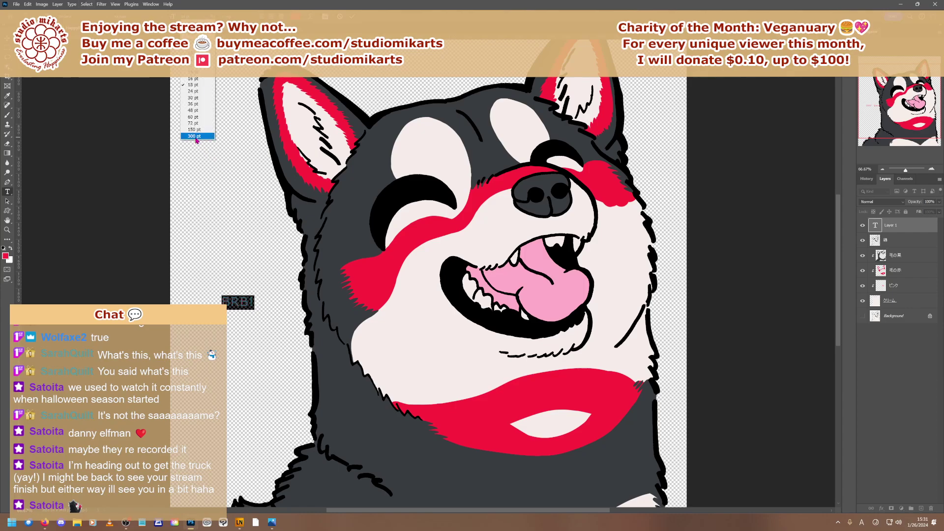
Set the BRB! text to 300 pt and move it across the middle of the dog's face
left_click(196, 136)
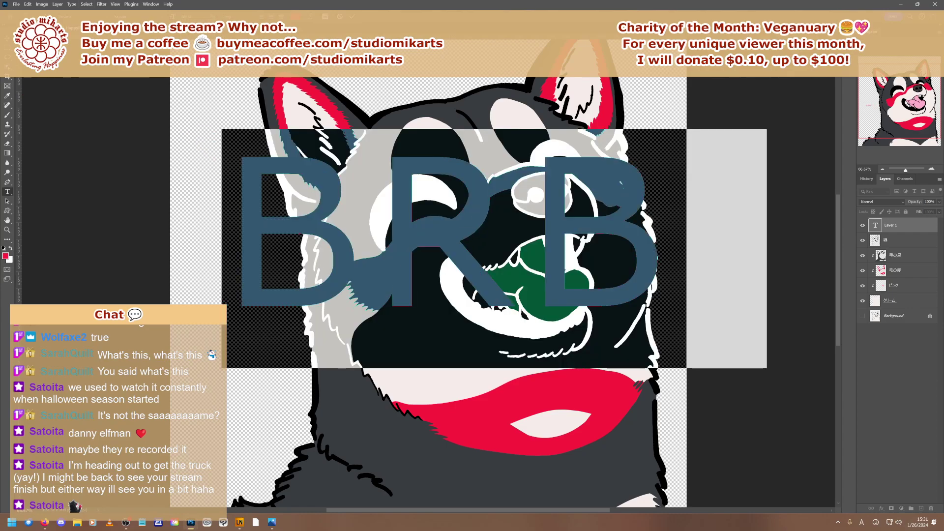
left_click_drag(437, 231, 395, 295)
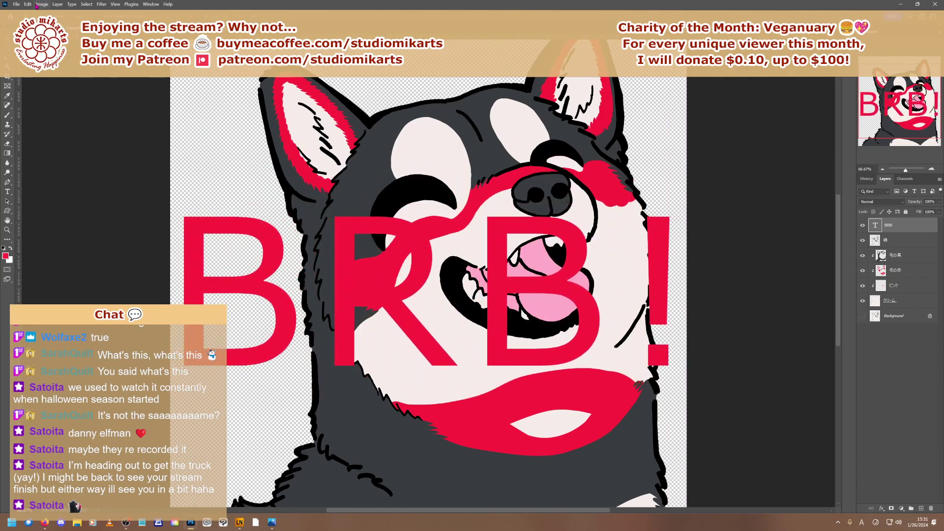
Give the BRB! text layer a thick brownish stroke positioned outside the letters
left_click(57, 4)
mouse_move(97, 75)
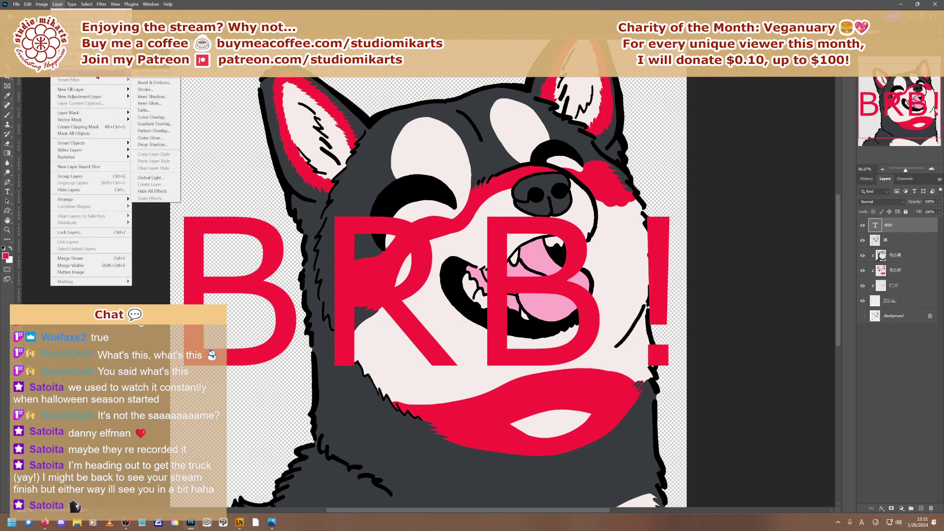
left_click(144, 90)
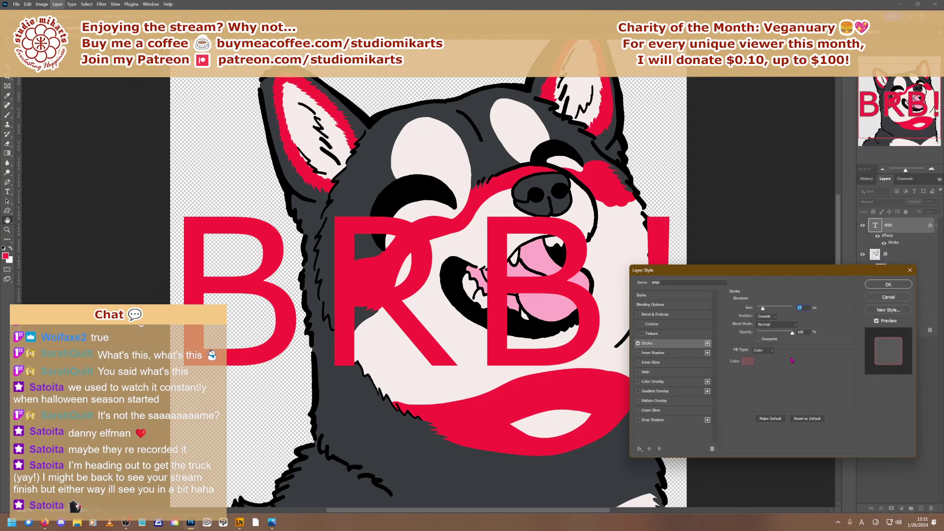
left_click_drag(762, 310, 811, 313)
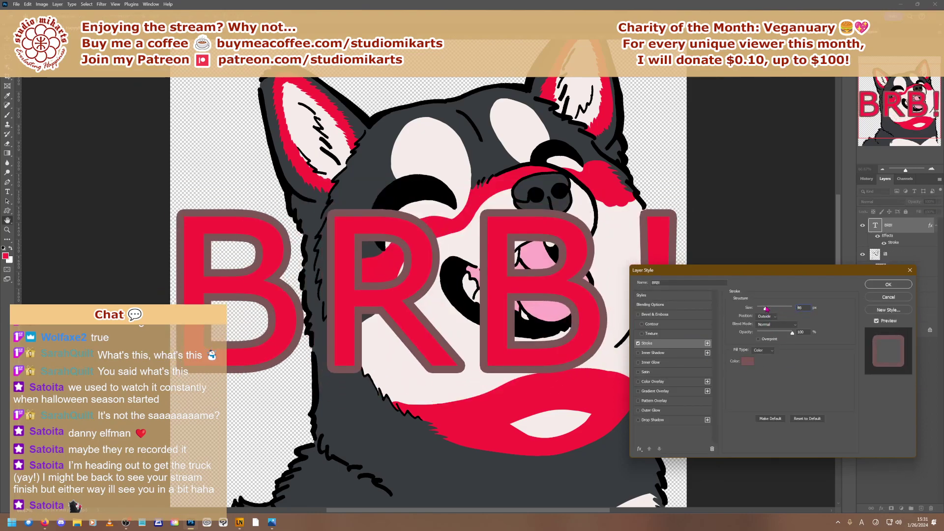
left_click_drag(802, 313, 770, 314)
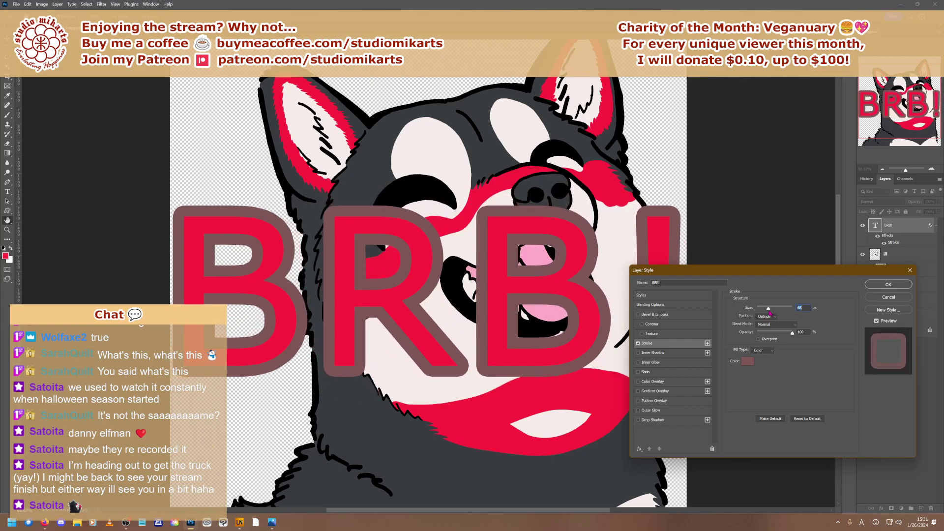
left_click(887, 284)
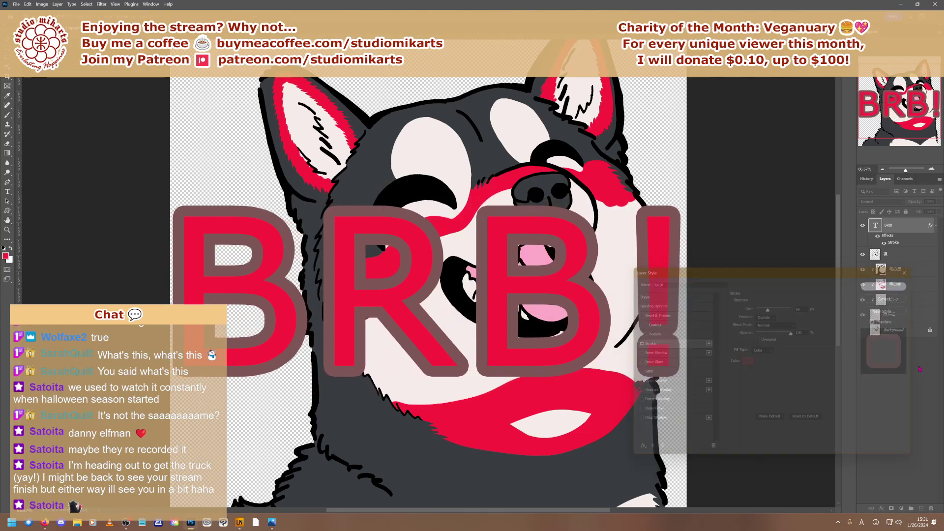
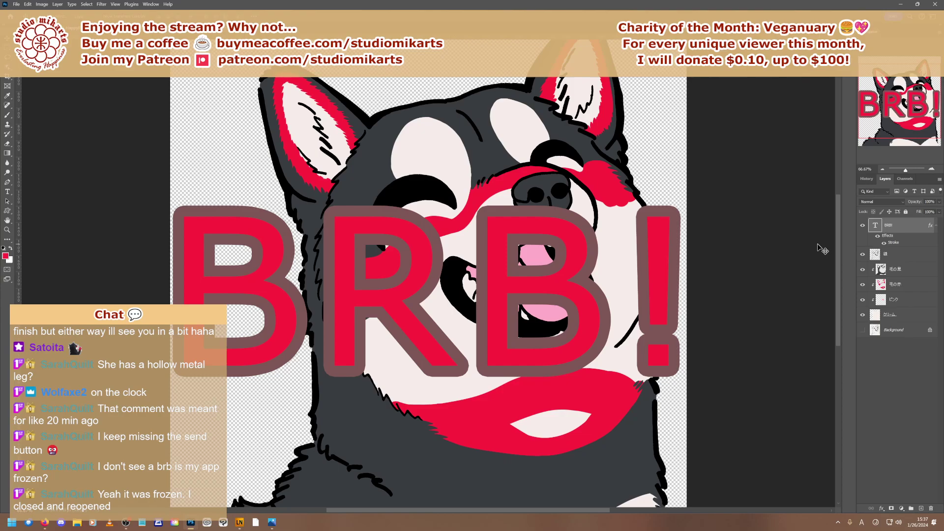
Delete the BRB! text layer
left_click_drag(888, 227, 931, 508)
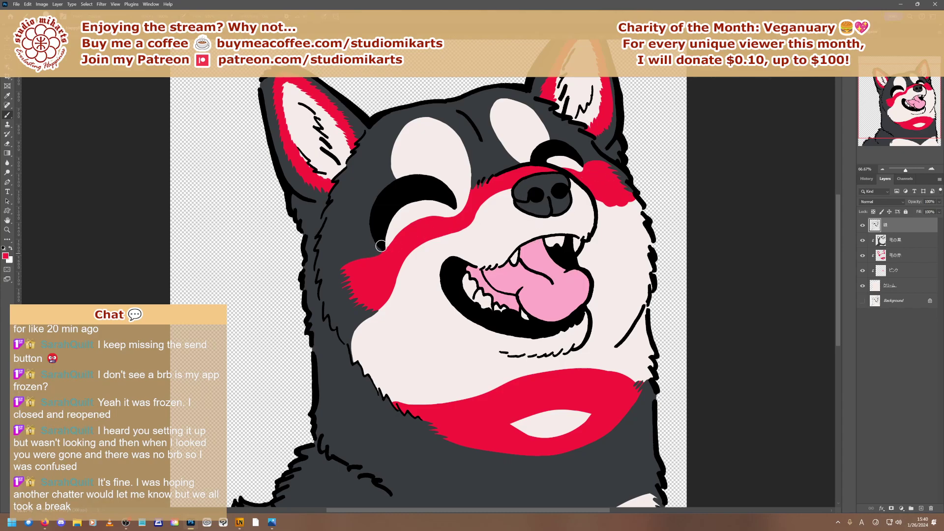
Select the dark fur layer and toggle the line art's visibility to compare the flat colours with and without outlines
left_click(902, 241)
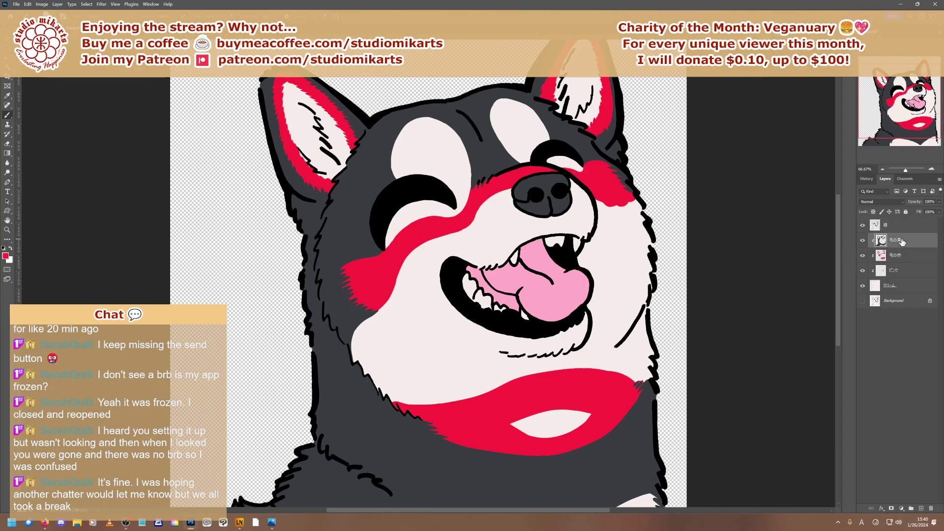
left_click(862, 225)
left_click(862, 226)
left_click(862, 226)
left_click(861, 225)
left_click(862, 226)
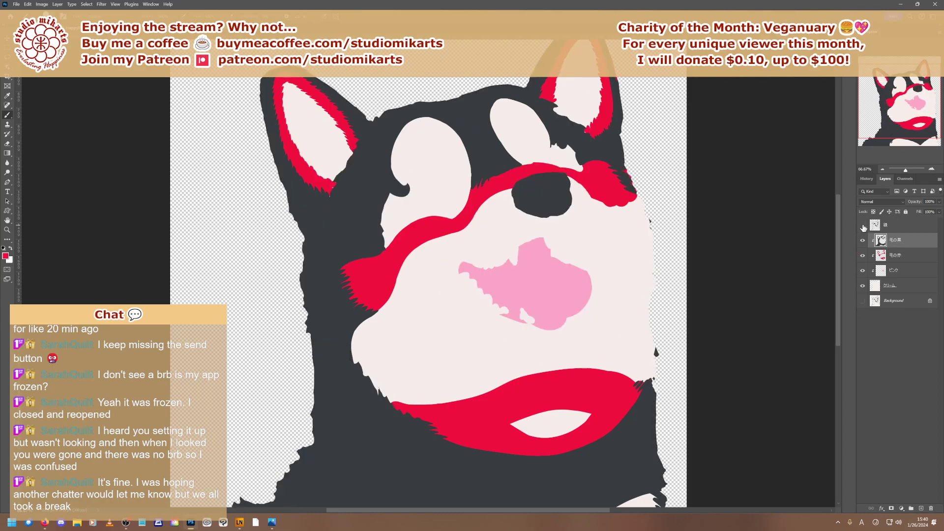
left_click(863, 227)
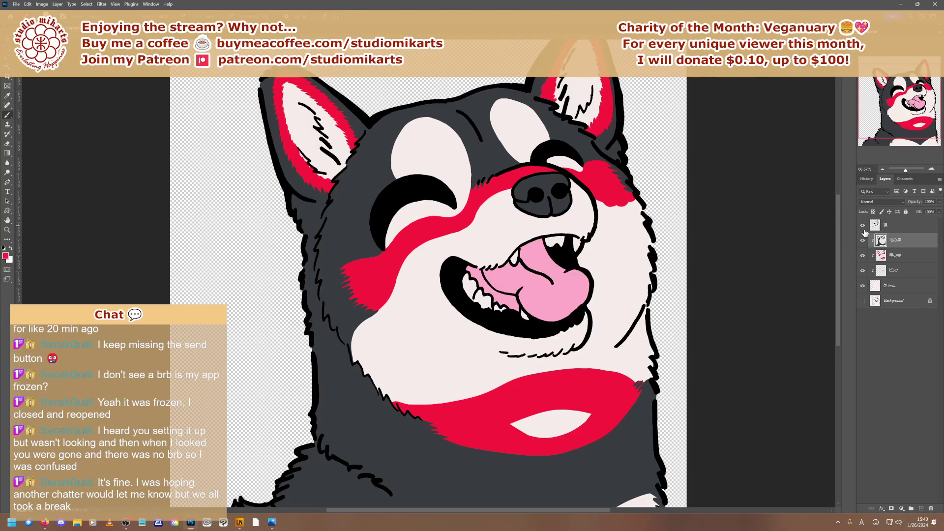
Hide the red markings layer, lasso the stray red strokes beside the nose and cut them from the line art layer
left_click(862, 256)
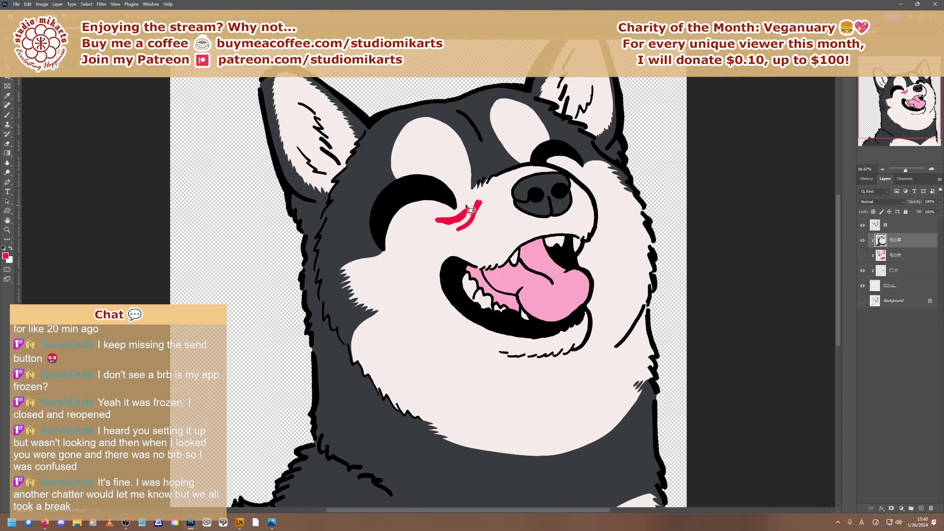
mouse_move(461, 210)
left_mouse_down()
mouse_move(430, 221)
mouse_move(443, 236)
mouse_move(472, 236)
mouse_move(490, 208)
mouse_move(465, 207)
left_mouse_up()
key("ctrl+x")
left_click(488, 194)
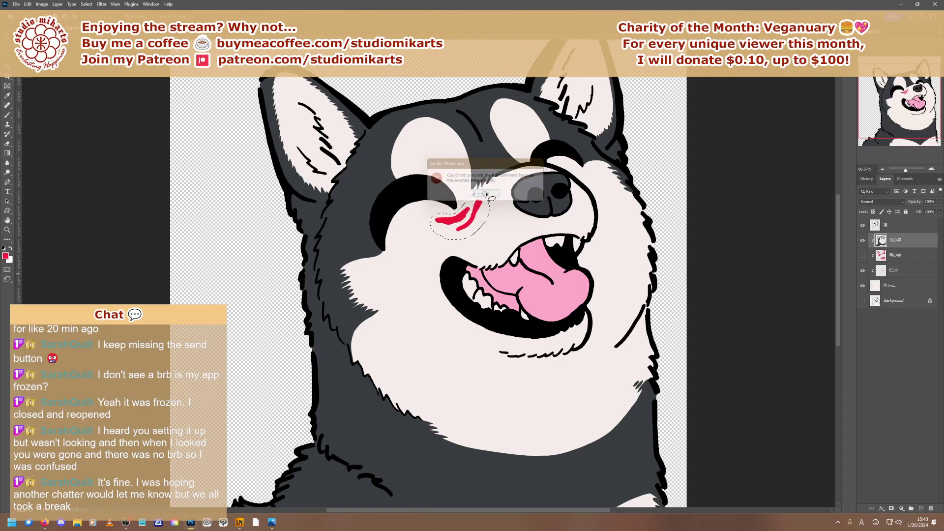
left_click(890, 227)
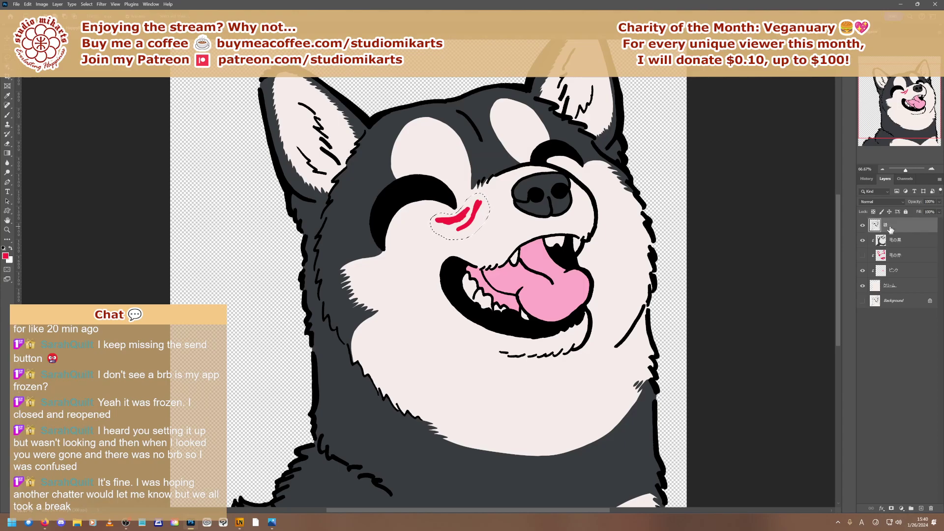
key("ctrl+x")
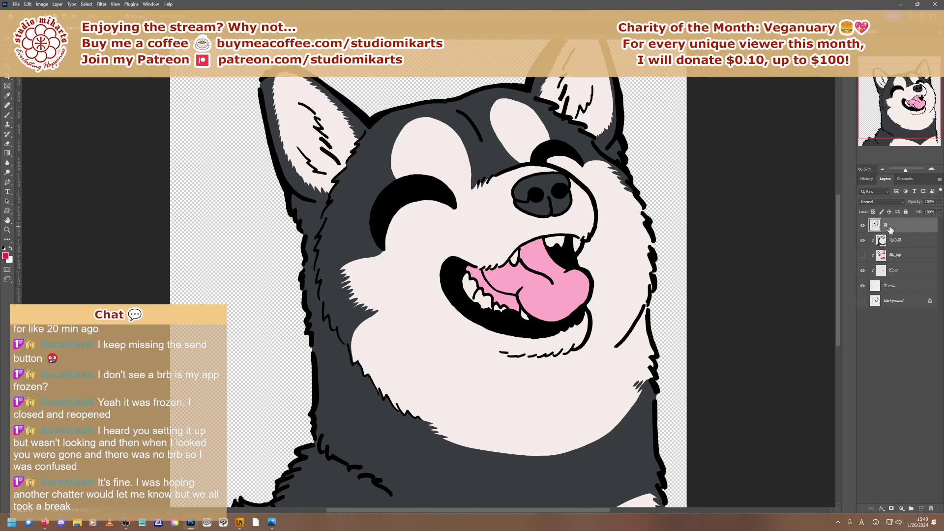
Show the red markings layer, paste the cut strokes in place above it and merge them down into it
left_click(899, 257)
left_click(862, 256)
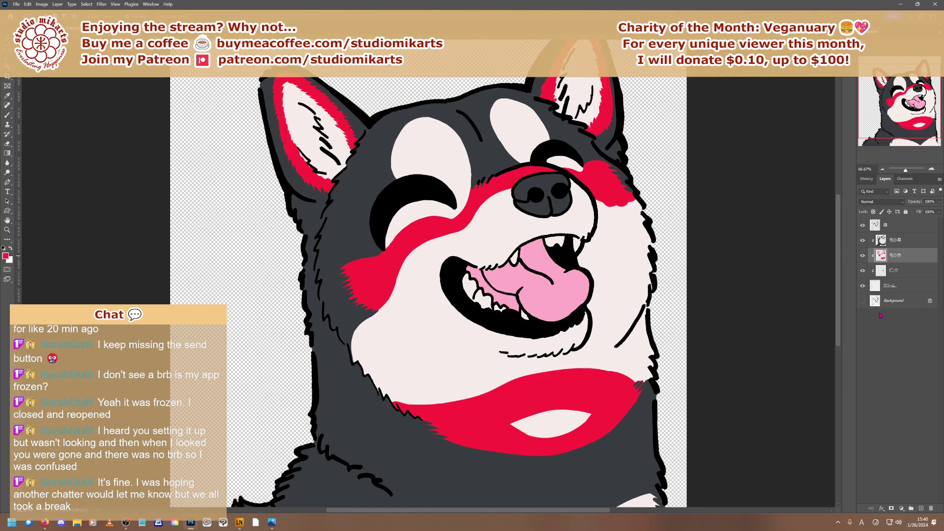
left_click(27, 4)
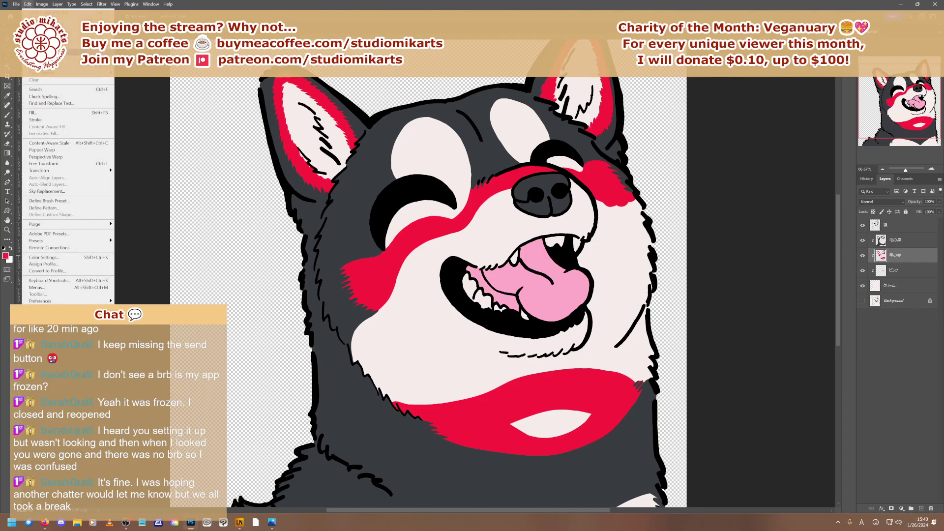
mouse_move(51, 75)
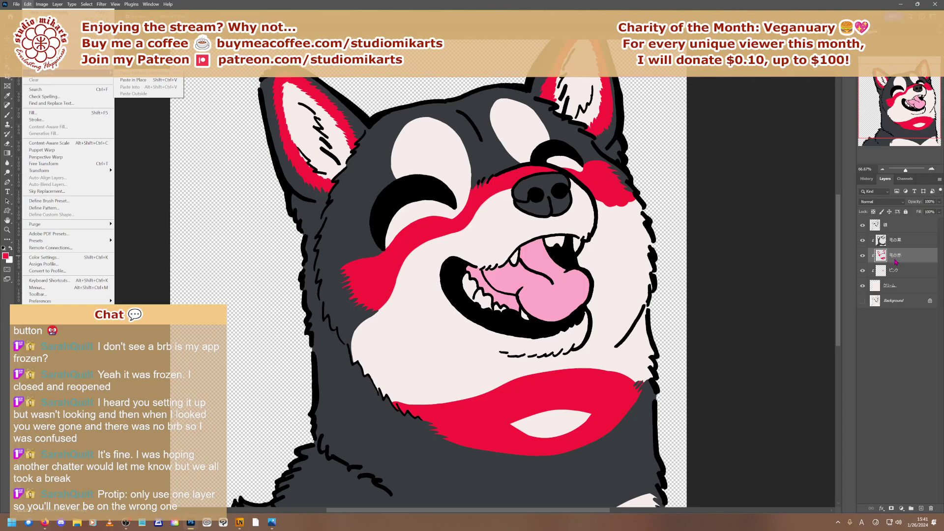
left_click(133, 81)
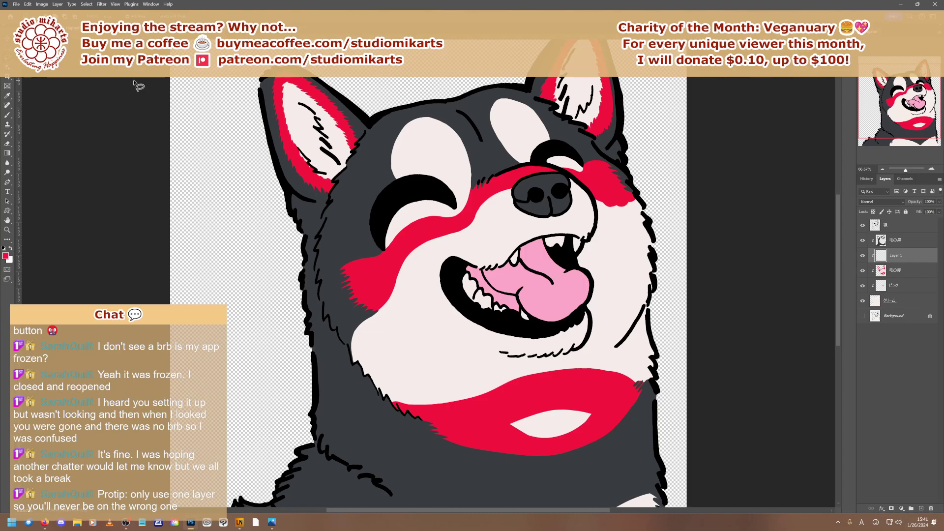
right_click(895, 257)
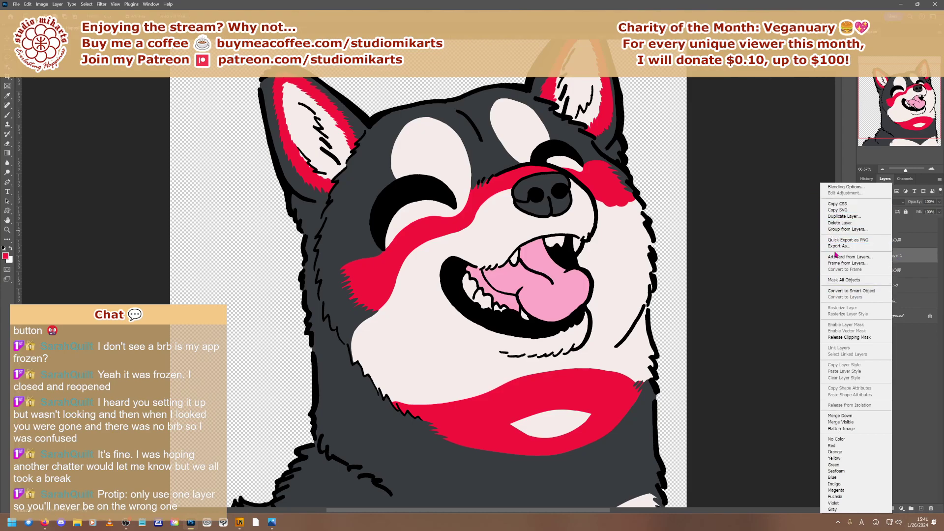
left_click(838, 416)
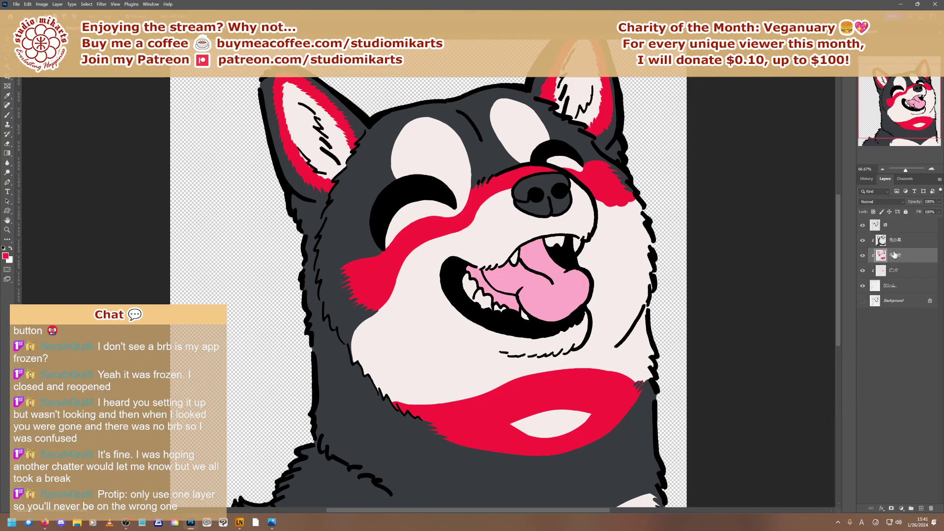
Check the merged red layer, and reshape the red cheek marking below the eye beside the far ear with the Brush and Eraser
left_click(862, 256)
left_click(862, 255)
left_click(7, 114)
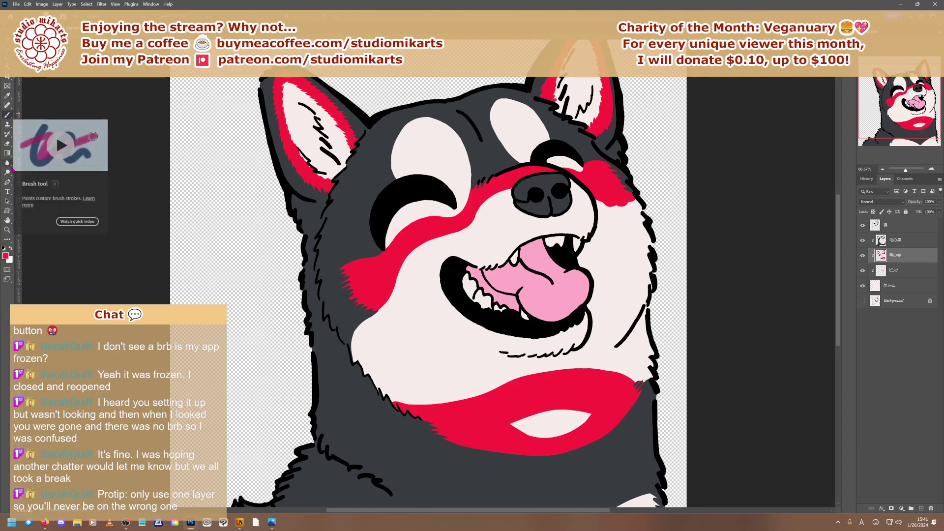
left_click(7, 144)
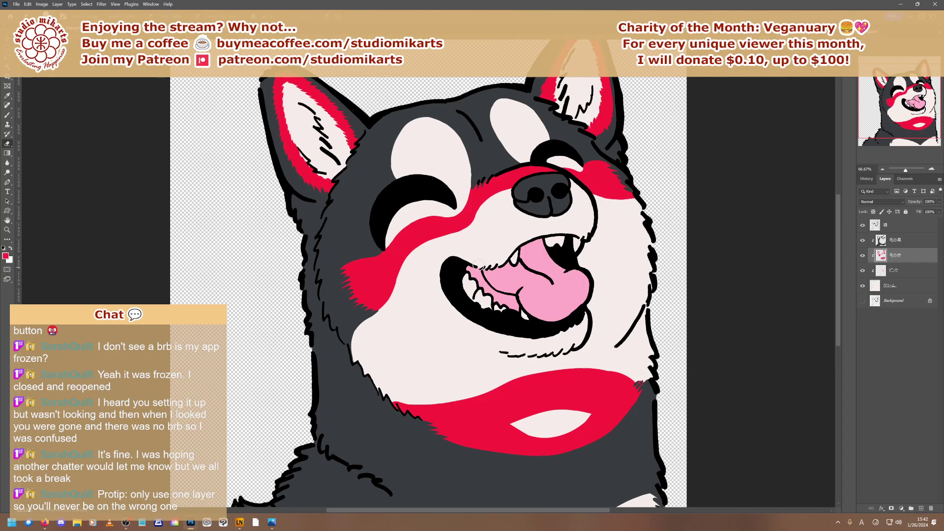
Touch up the fur above the muzzle on the dark fur layer with the Brush and a sampled dark grey
left_click(899, 244)
left_click(490, 156)
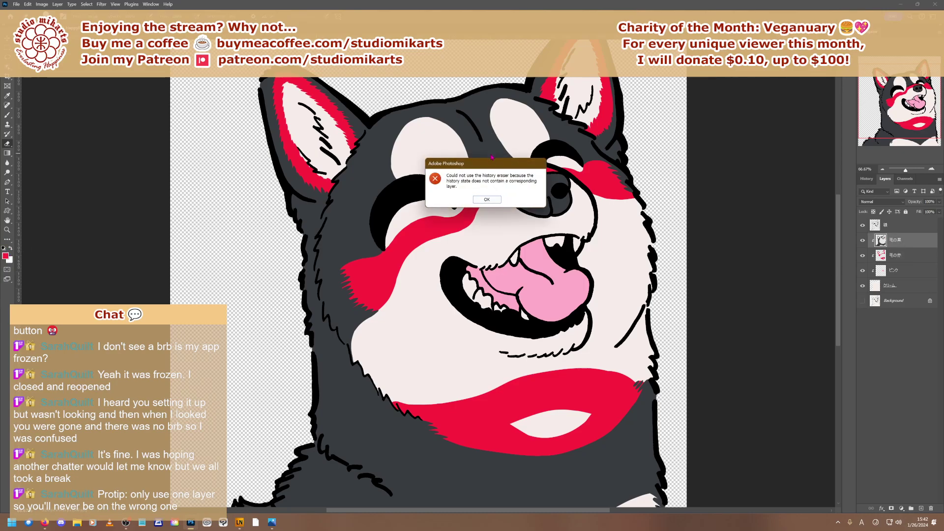
key("Return")
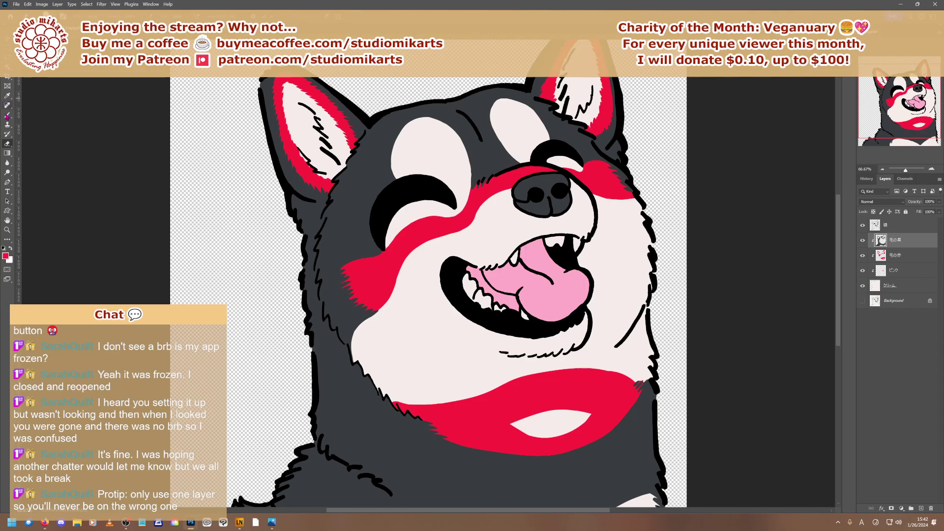
left_click(8, 116)
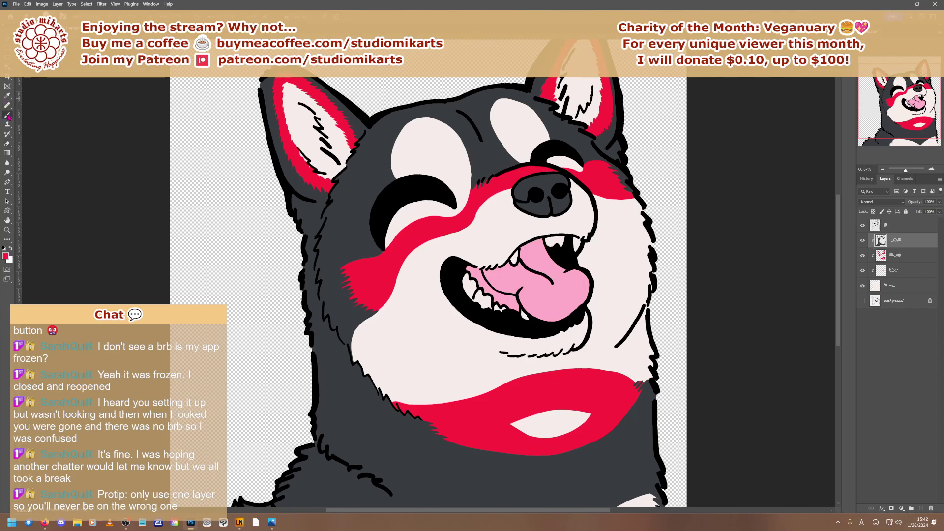
left_click(496, 153, "alt")
Repaint the inner part of the red marking under the far eye on the red layer using the sampled red
left_click(894, 256)
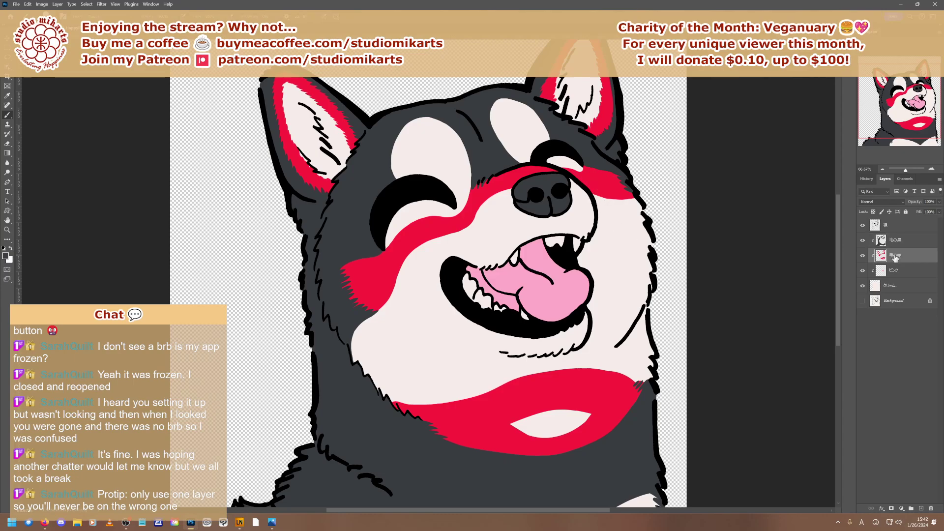
left_click(600, 185, "alt")
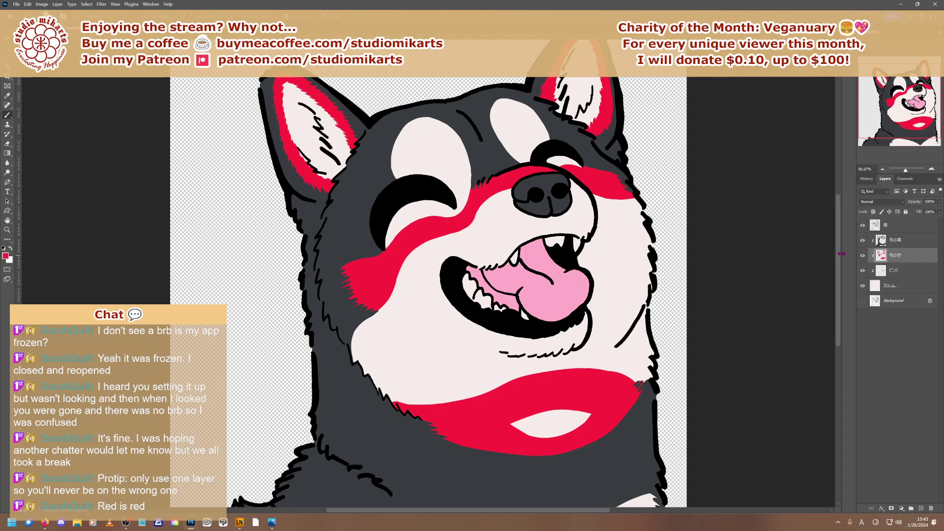
Compare the face without the red layer and refine the dark fur edge beside the far eye with sampled dark grey
left_click(901, 241)
left_click(861, 255)
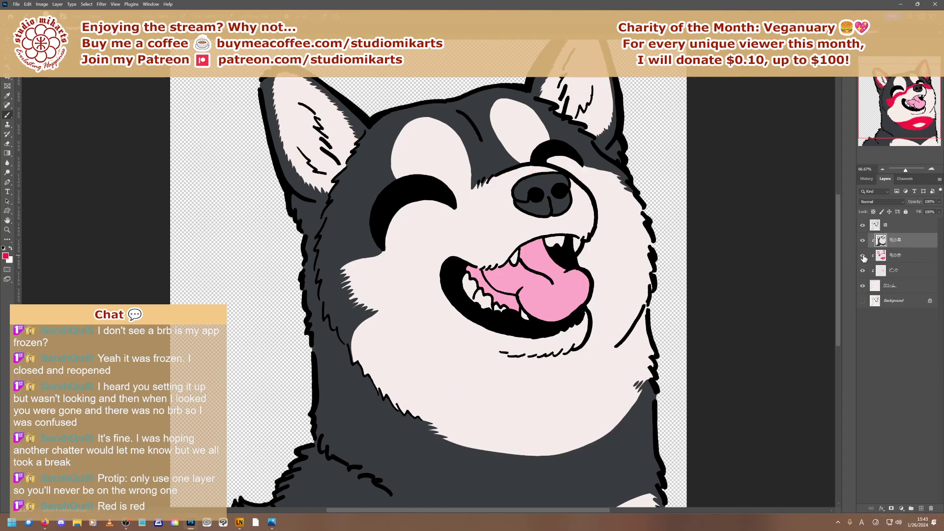
left_click(861, 255)
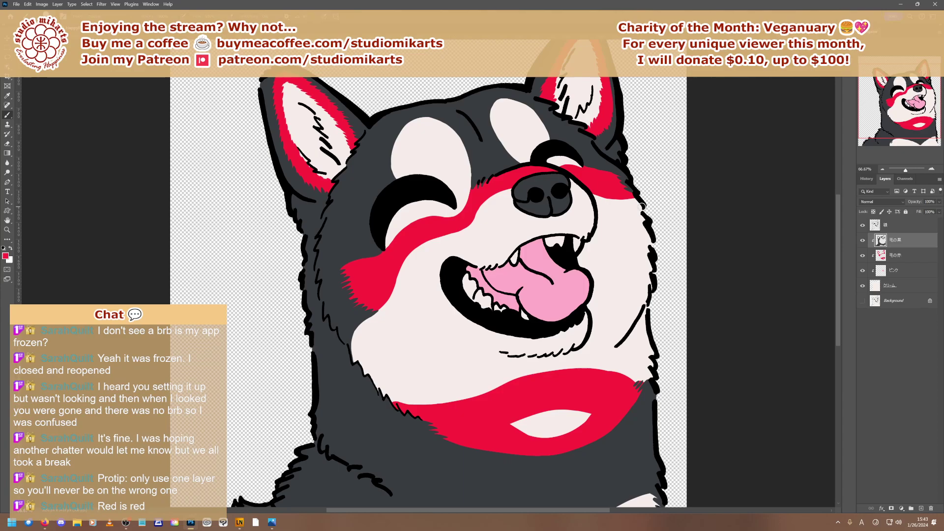
left_click_drag(592, 165, 588, 162)
key("alt")
left_click(586, 152, "alt")
Refine the outer lower edge of the far red cheek marking on the red layer with the sampled red
left_click(897, 255)
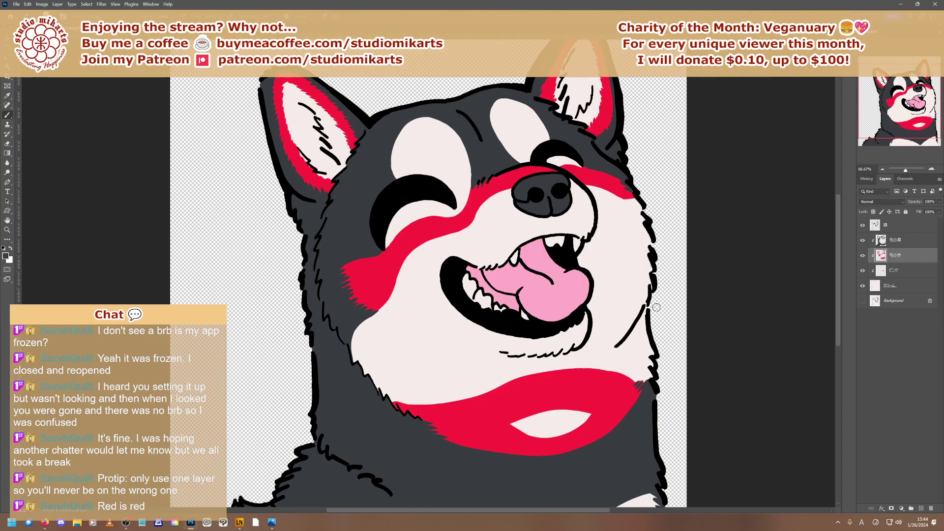
left_click_drag(607, 183, 637, 204)
key("ctrl+z")
left_click(612, 181, "alt")
left_click_drag(616, 192, 639, 204)
Zoom the canvas far out to examine how the artwork reads at a tiny emote size
left_click(882, 170)
left_click(882, 171)
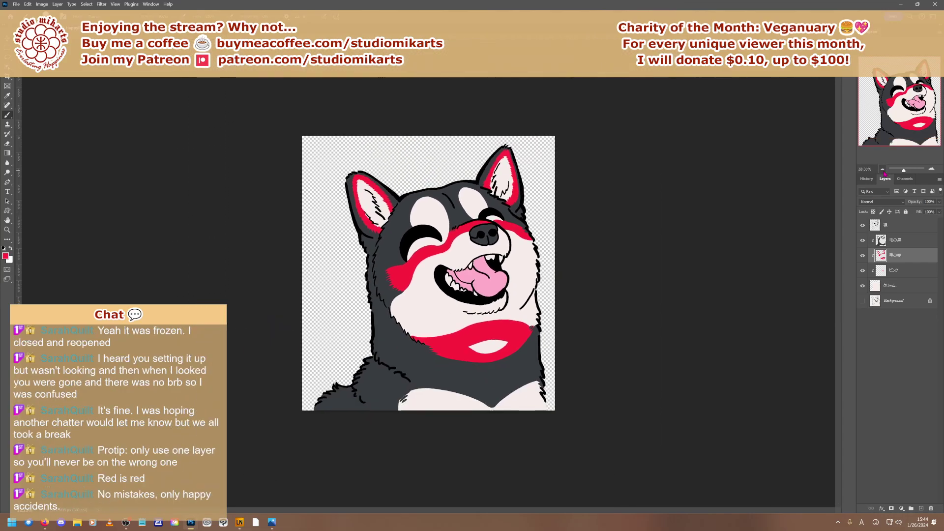
left_click(882, 170)
left_click(883, 170)
left_click(883, 171)
left_click(883, 170)
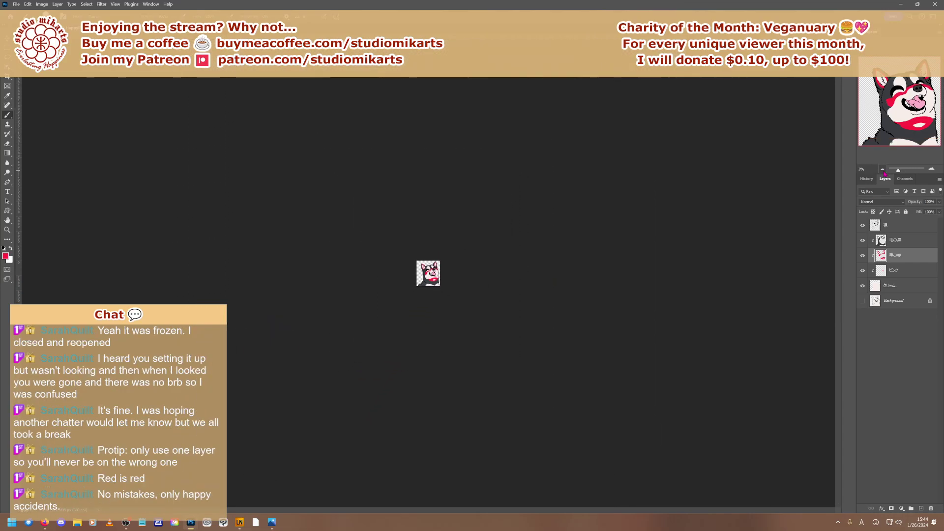
left_click(883, 170)
left_click(883, 170)
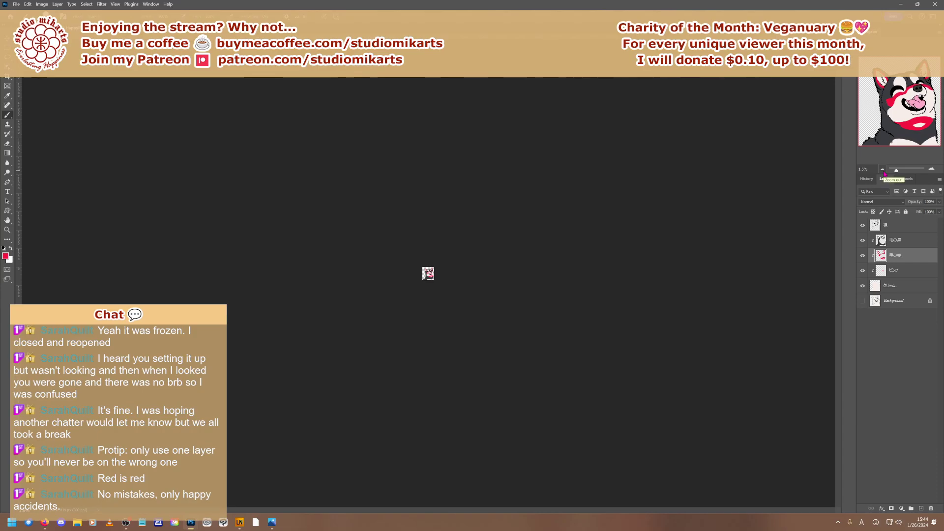
Compare how the dog artwork reads at several thumbnail sizes between 1% and 8.33% zoom
left_click(882, 170)
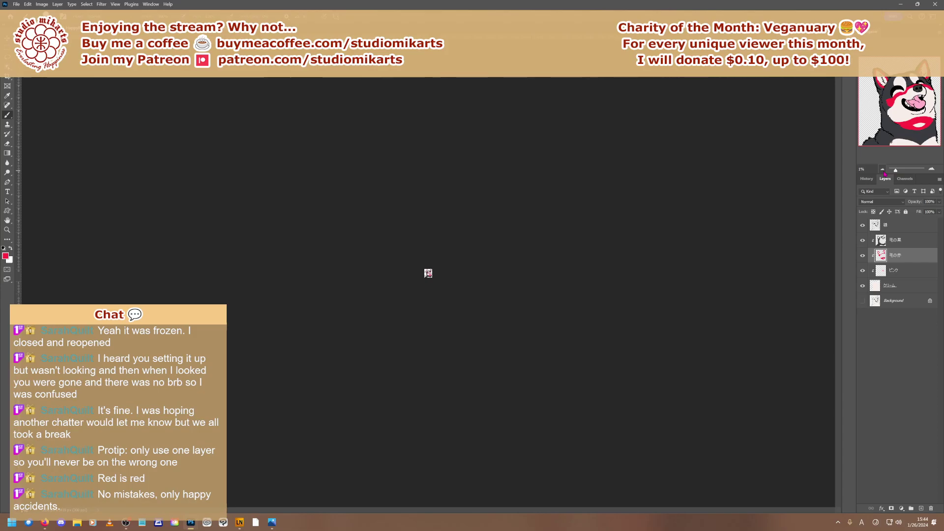
left_click(931, 171)
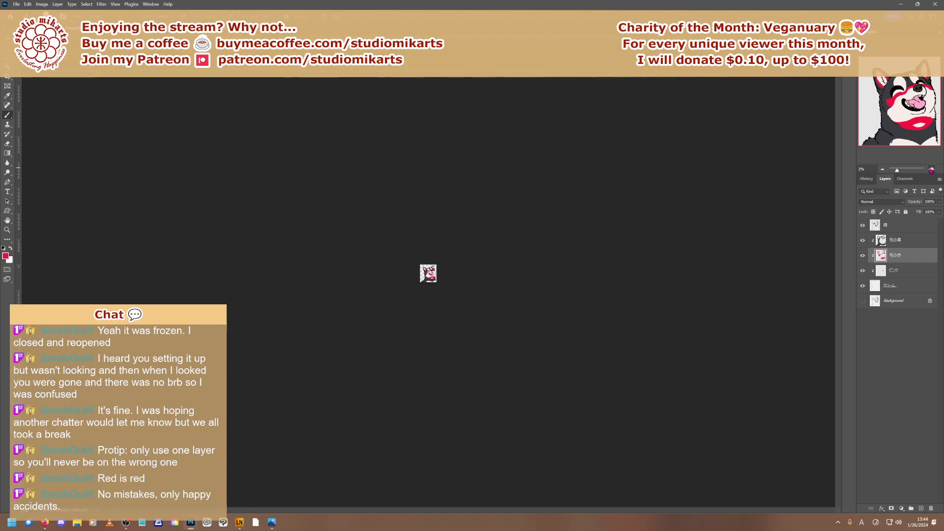
left_click(931, 170)
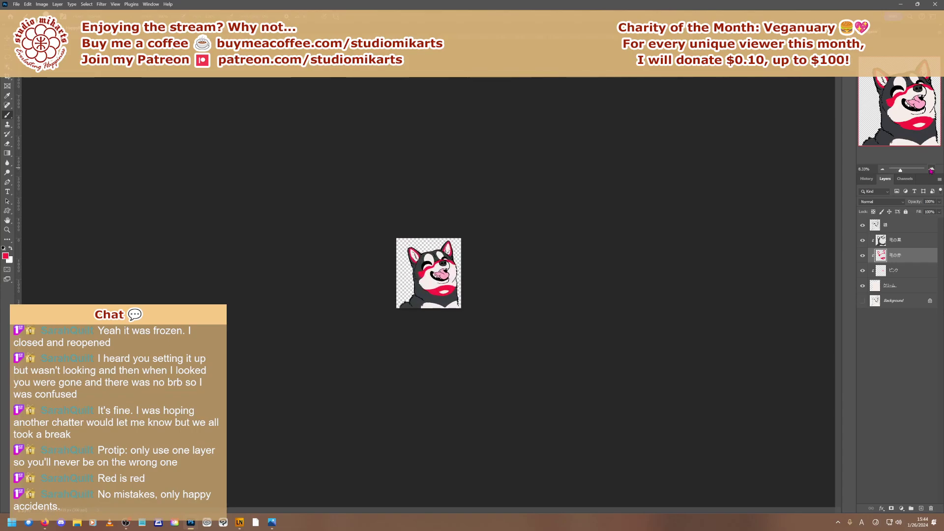
left_click(885, 171)
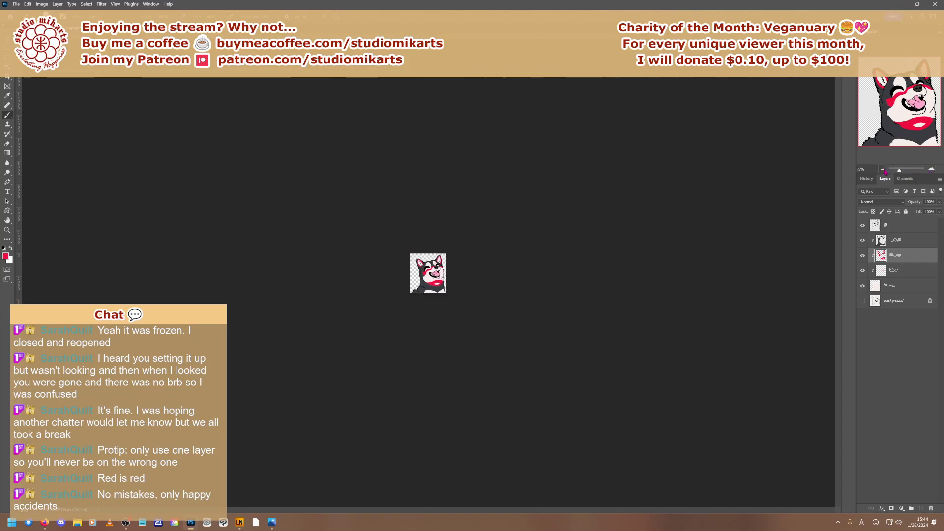
left_click(884, 171)
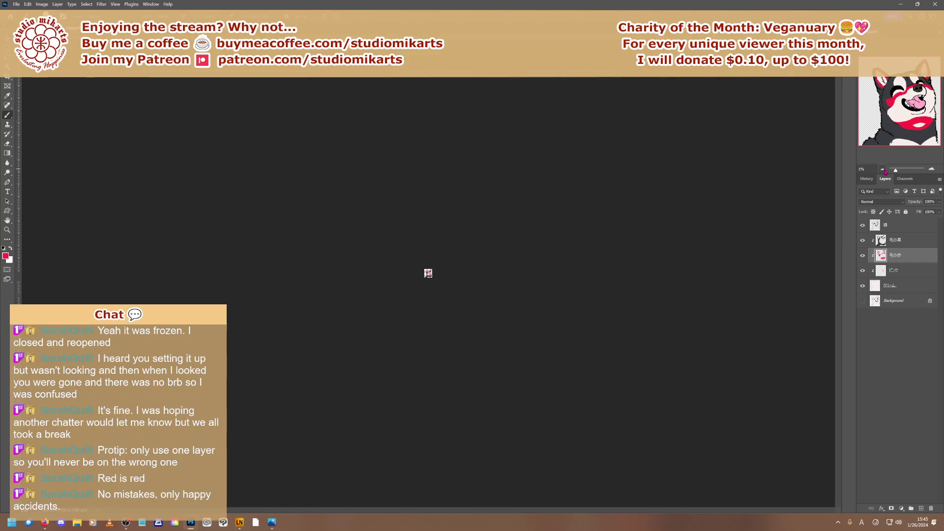
left_click(931, 169)
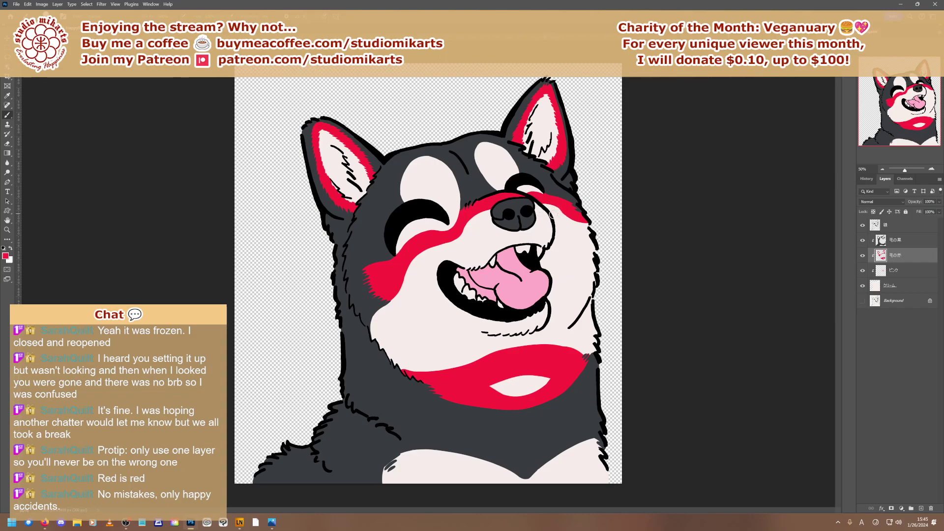
Select the black fur layer and examine the markings' readability once more from 1% zoom up to 33.33%
left_click(903, 241)
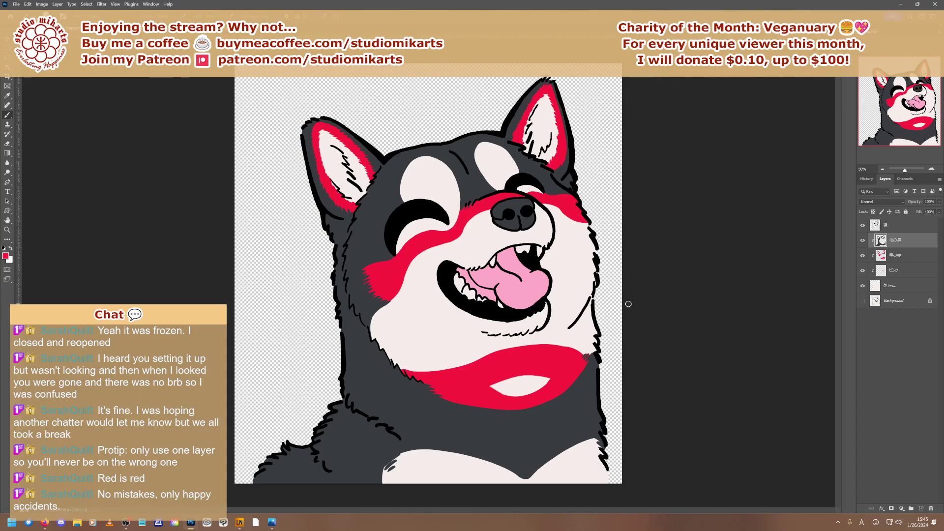
left_click(882, 169)
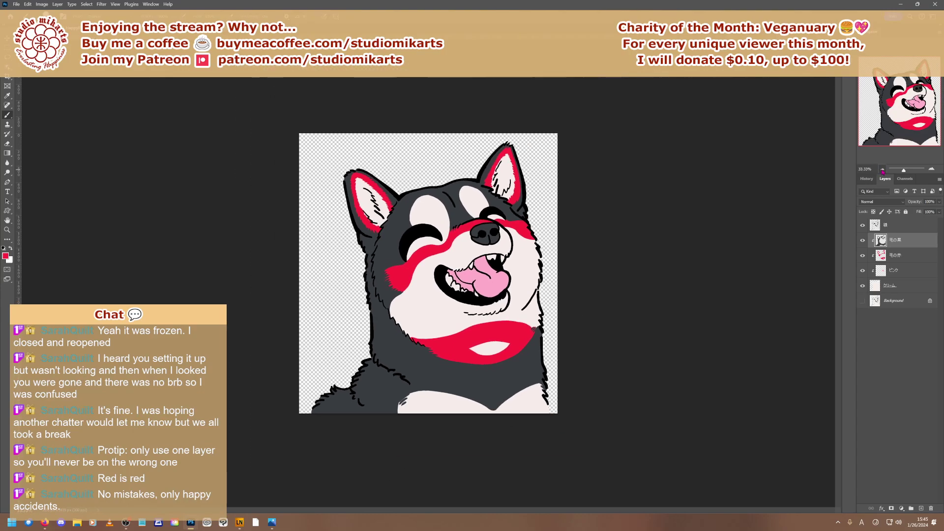
left_click(883, 169)
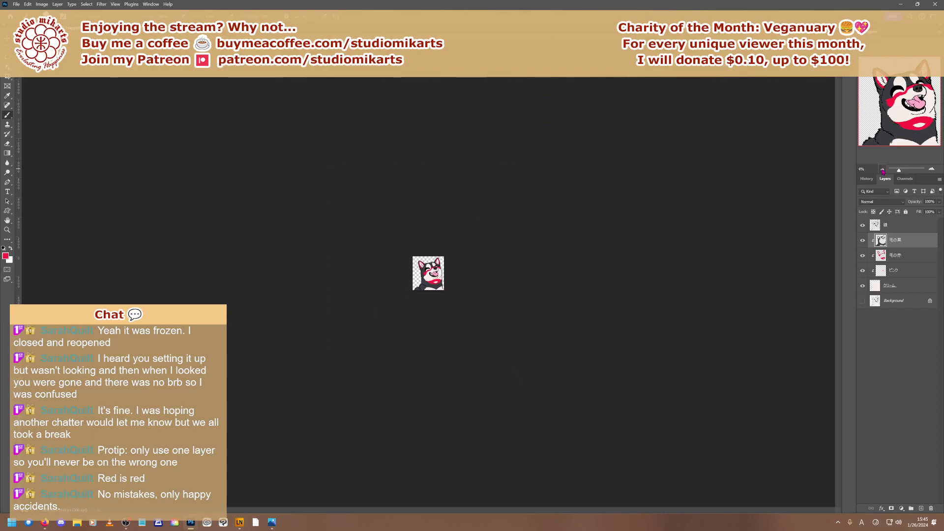
left_click(882, 170)
left_click(882, 170)
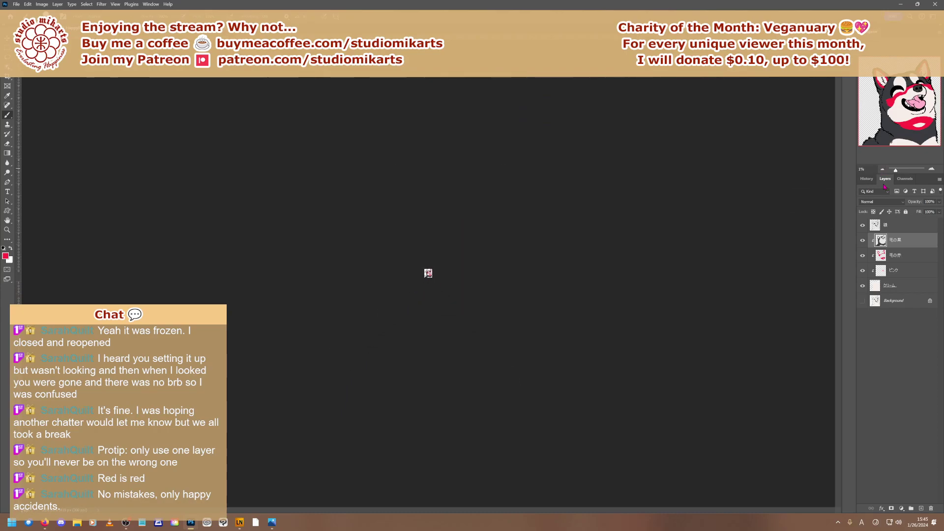
left_click(932, 170)
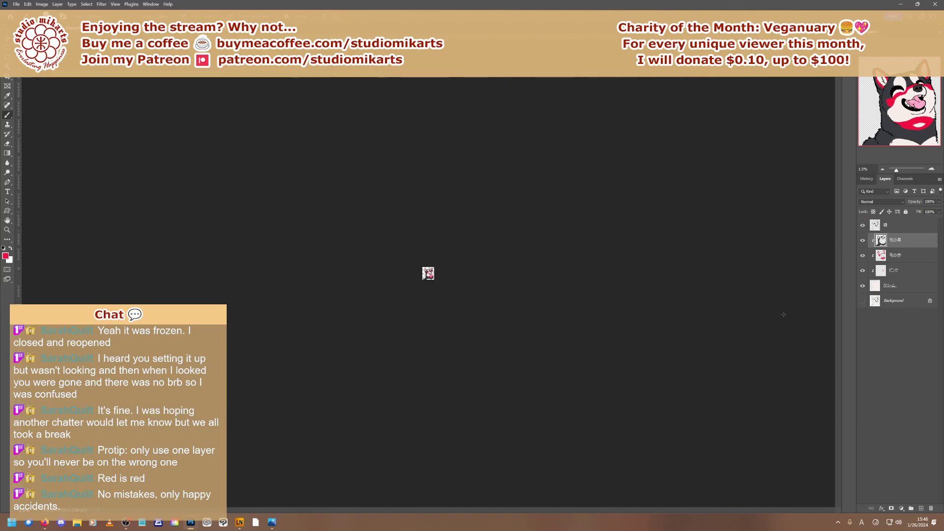
left_click(931, 169)
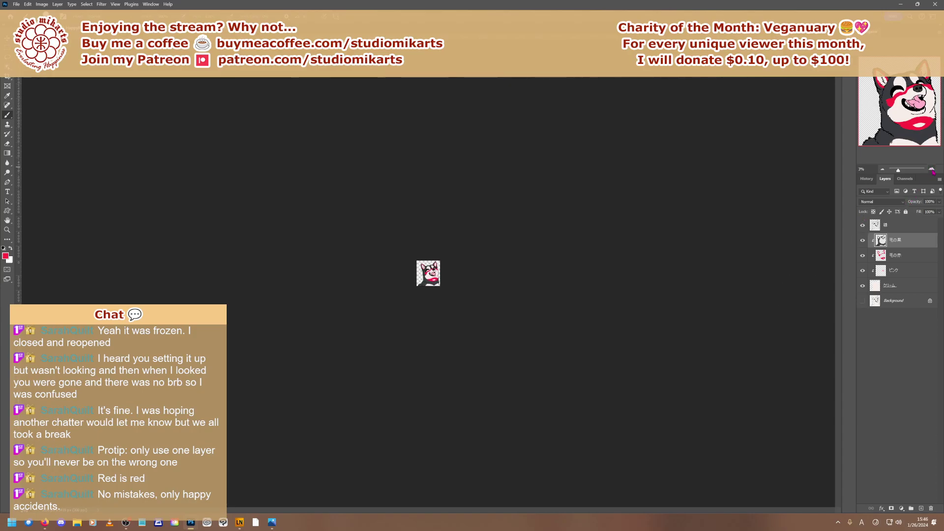
left_click(932, 169)
left_click(931, 169)
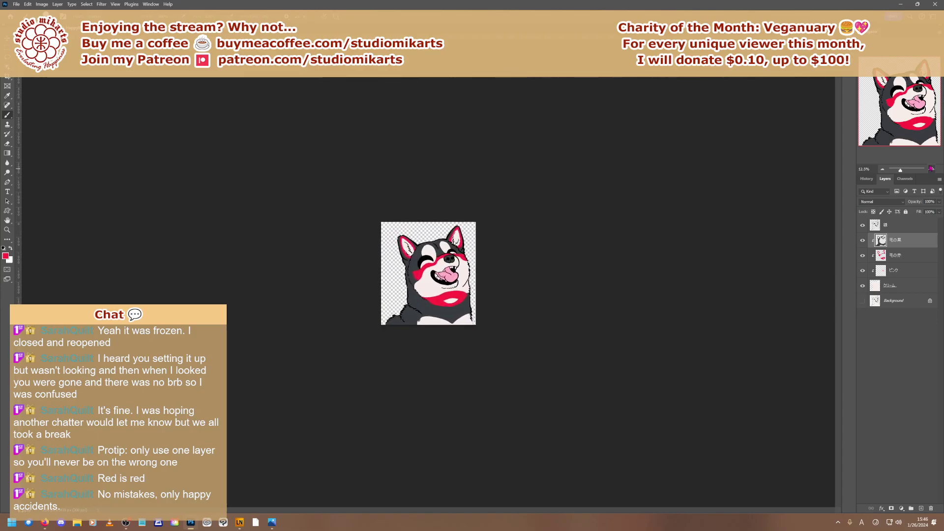
left_click(931, 169)
left_click(931, 169)
left_click(931, 169)
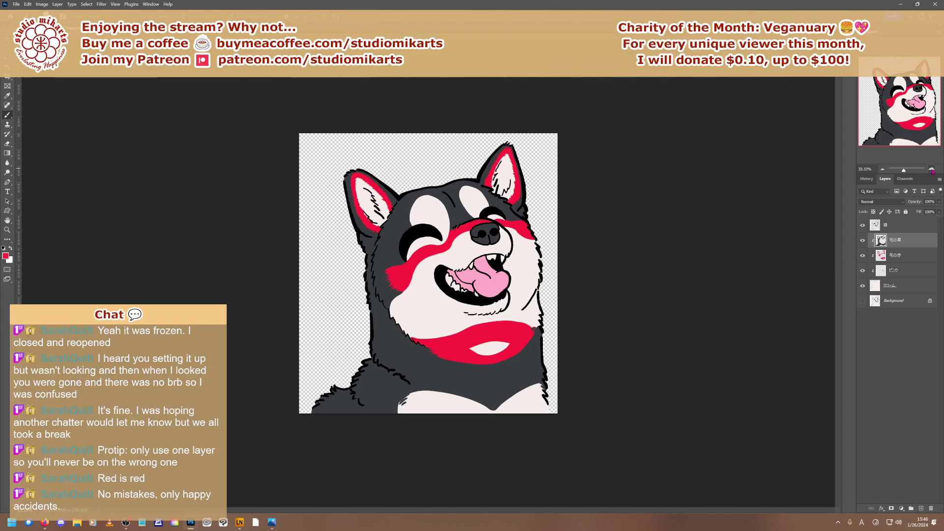
Select the red markings layer and compare the artwork with the black fur and red layers hidden and shown
left_click(893, 259)
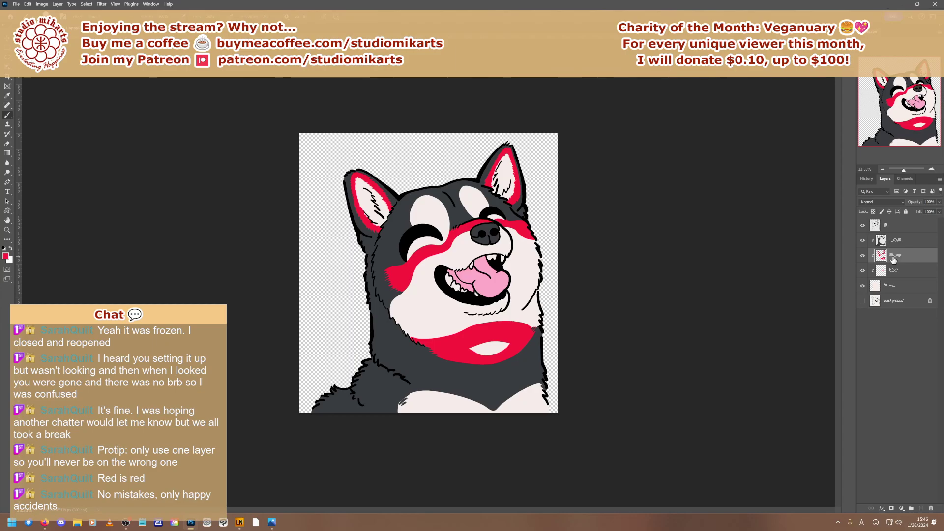
left_click(862, 241)
left_click(863, 241)
left_click(863, 257)
left_click(863, 258)
left_click(863, 256)
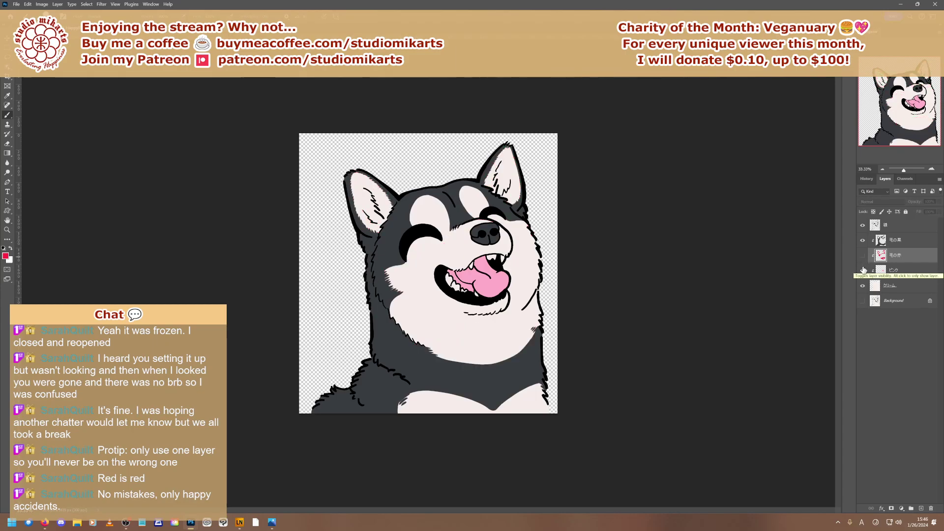
left_click(863, 255)
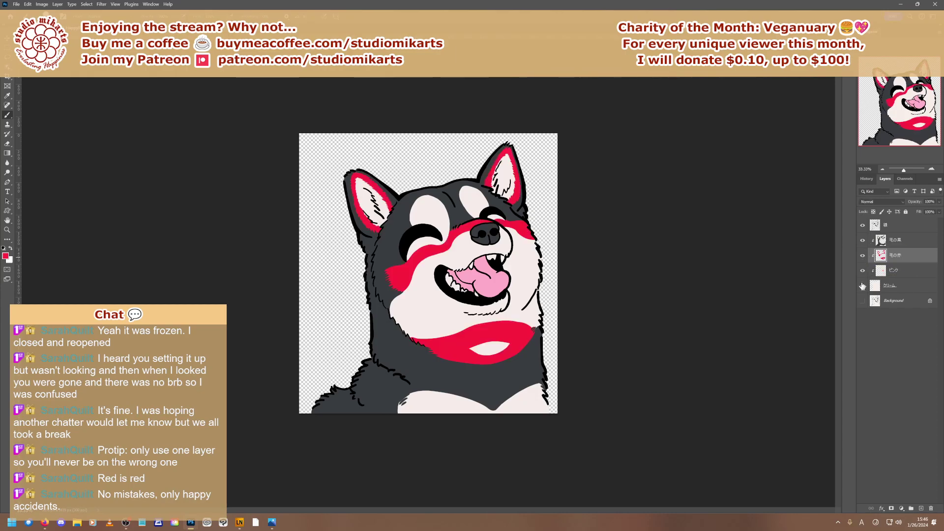
Try enlarging the light opening inside the red chin marking into a broad rounded oval on the red layer
left_click(933, 168)
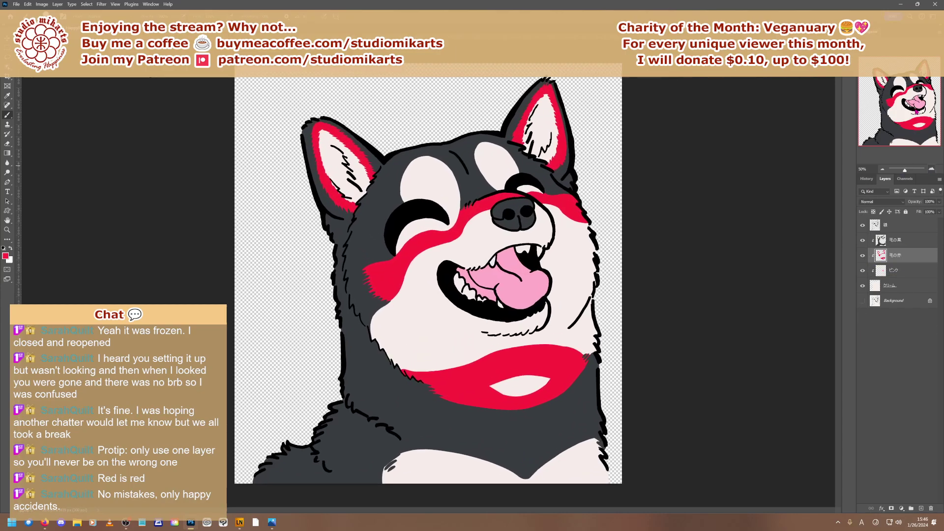
left_click(931, 169)
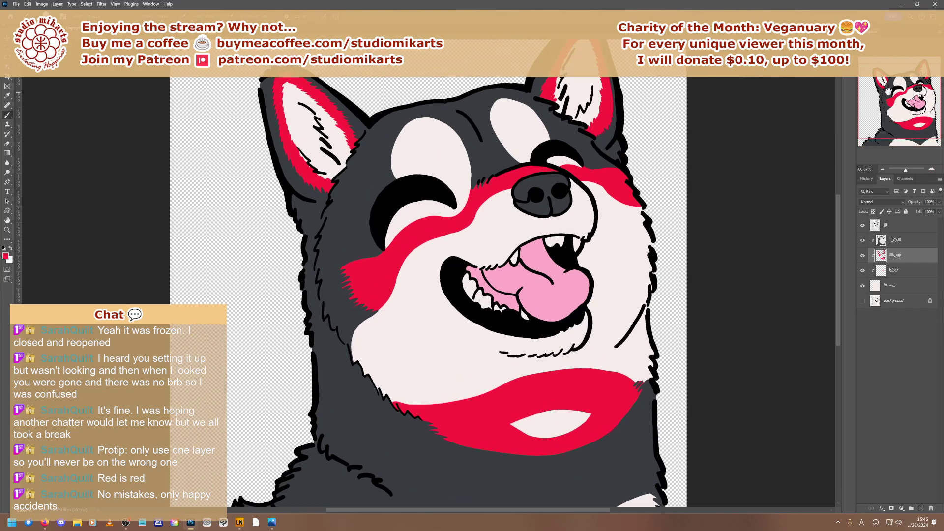
left_click(931, 168)
left_click_drag(899, 113, 900, 128)
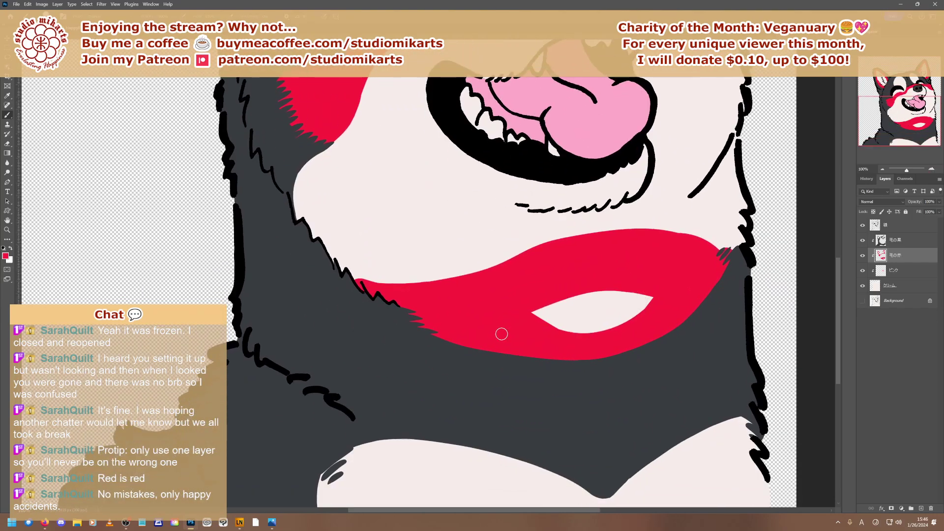
mouse_move(652, 288)
left_mouse_down()
mouse_move(661, 283)
mouse_move(556, 285)
mouse_move(538, 304)
left_mouse_up()
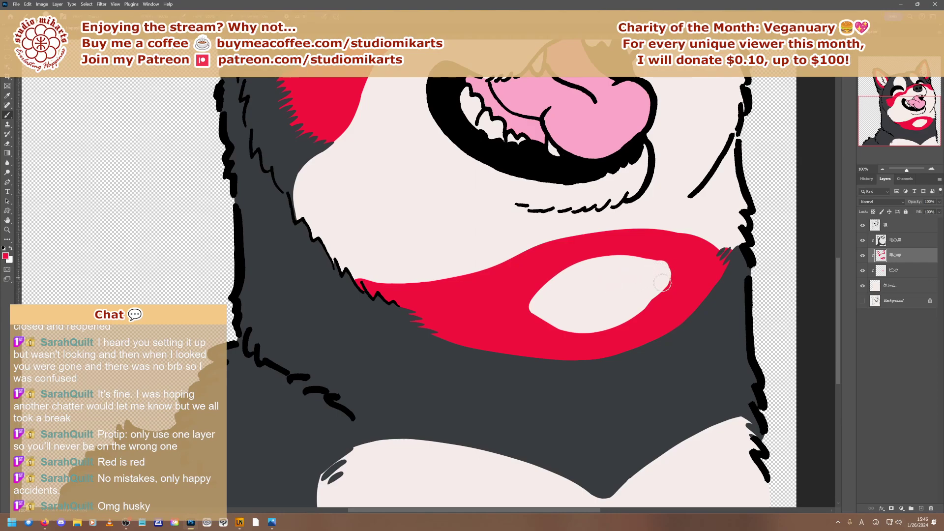
mouse_move(662, 282)
left_mouse_down()
mouse_move(630, 319)
mouse_move(574, 331)
mouse_move(543, 301)
left_mouse_up()
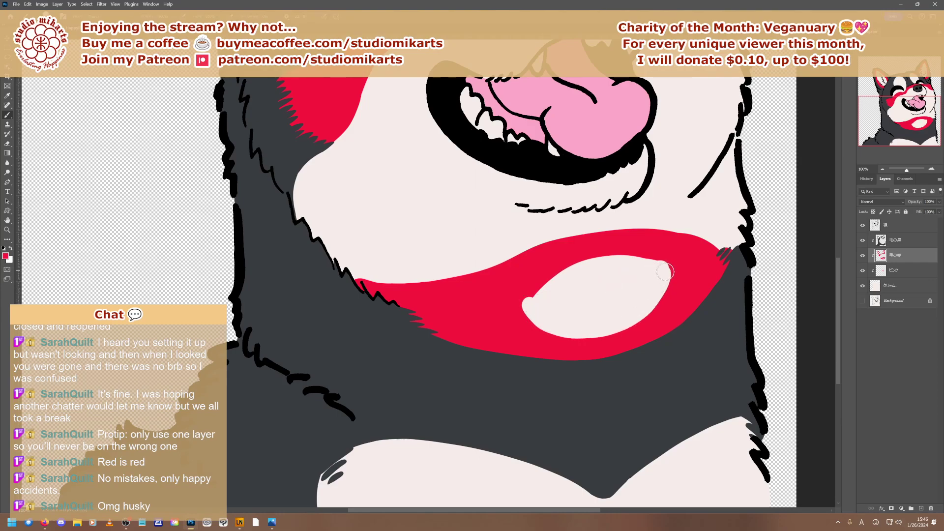
mouse_move(664, 271)
left_mouse_down()
mouse_move(614, 337)
mouse_move(551, 337)
mouse_move(573, 270)
mouse_move(595, 260)
left_mouse_up()
mouse_move(531, 301)
left_mouse_down()
mouse_move(587, 265)
mouse_move(640, 265)
left_mouse_up()
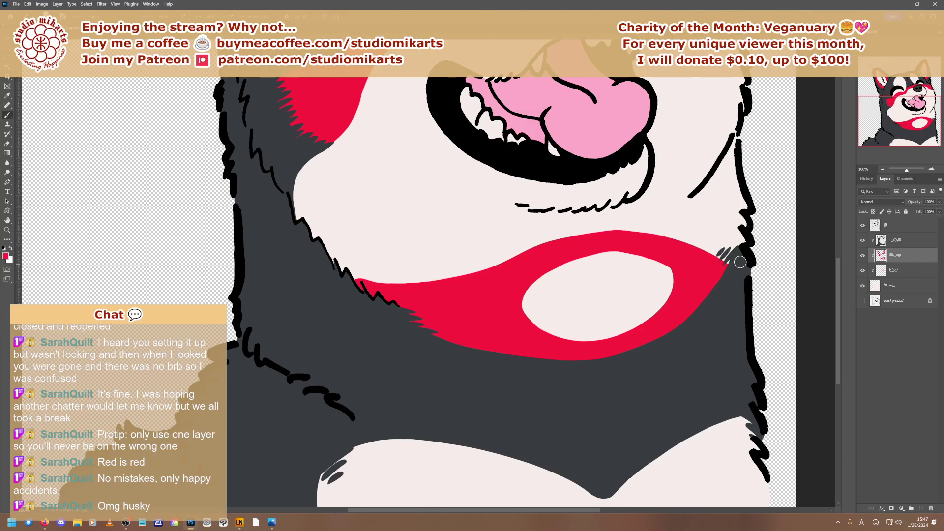
Try extending the red chin marking to the far jaw outline and widening its light opening towards the near cheek
mouse_move(726, 264)
left_mouse_down()
mouse_move(717, 250)
mouse_move(727, 248)
mouse_move(680, 244)
left_mouse_up()
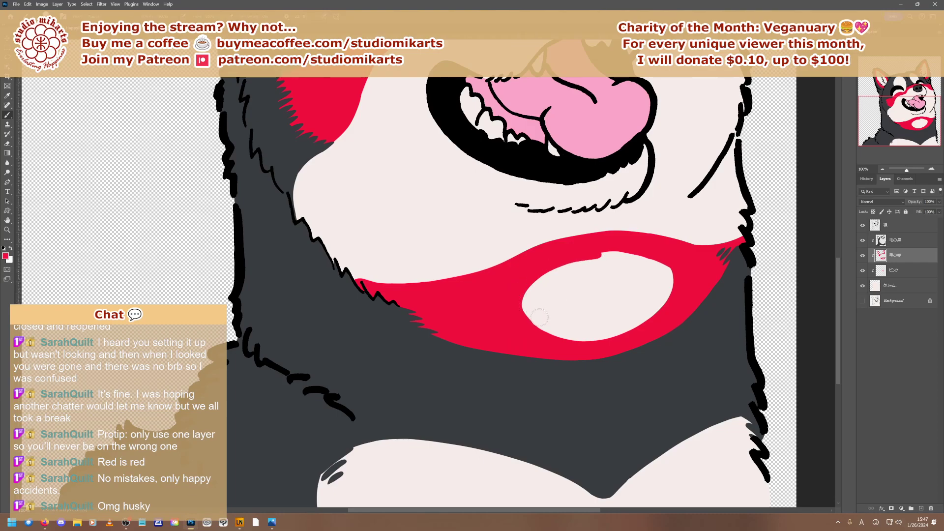
mouse_move(539, 317)
left_mouse_down()
mouse_move(514, 294)
mouse_move(589, 261)
mouse_move(615, 264)
left_mouse_up()
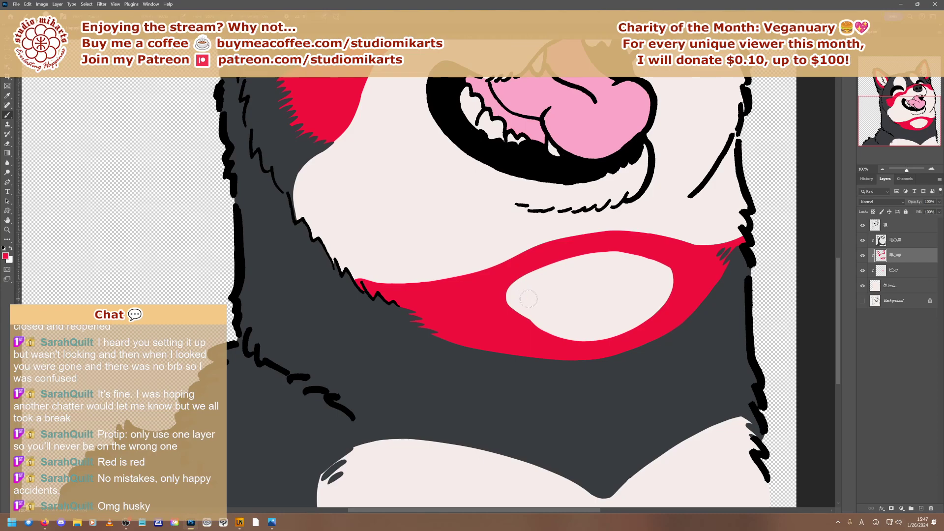
mouse_move(553, 271)
left_mouse_down()
mouse_move(630, 256)
mouse_move(663, 269)
left_mouse_up()
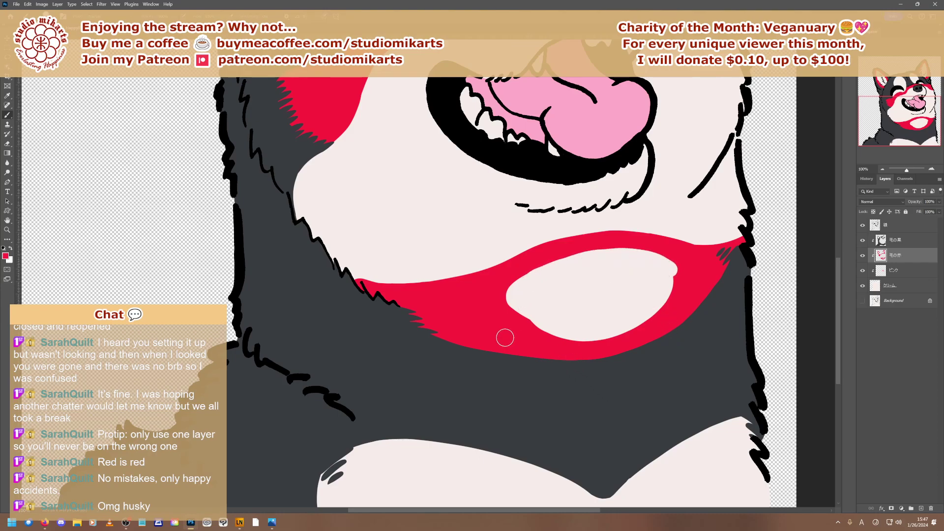
mouse_move(663, 288)
left_mouse_down()
mouse_move(610, 343)
mouse_move(546, 334)
left_mouse_up()
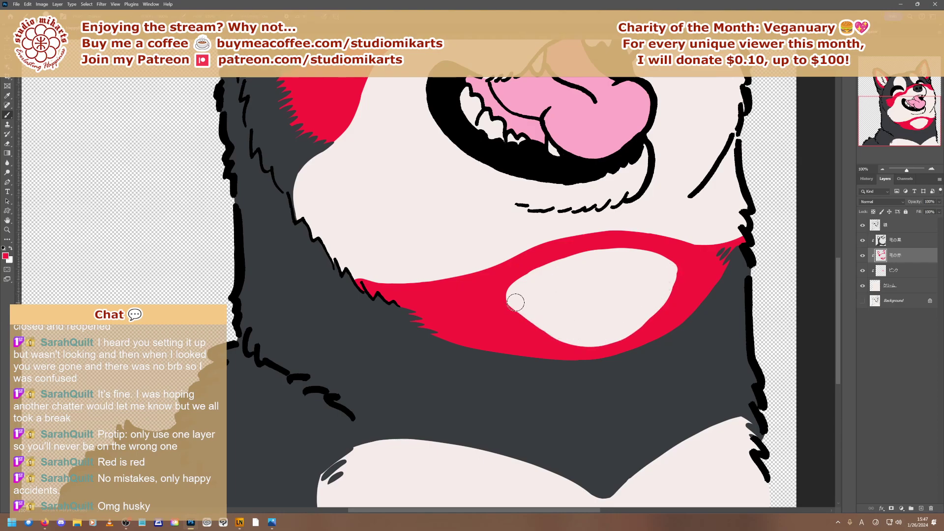
left_click_drag(514, 301, 565, 334)
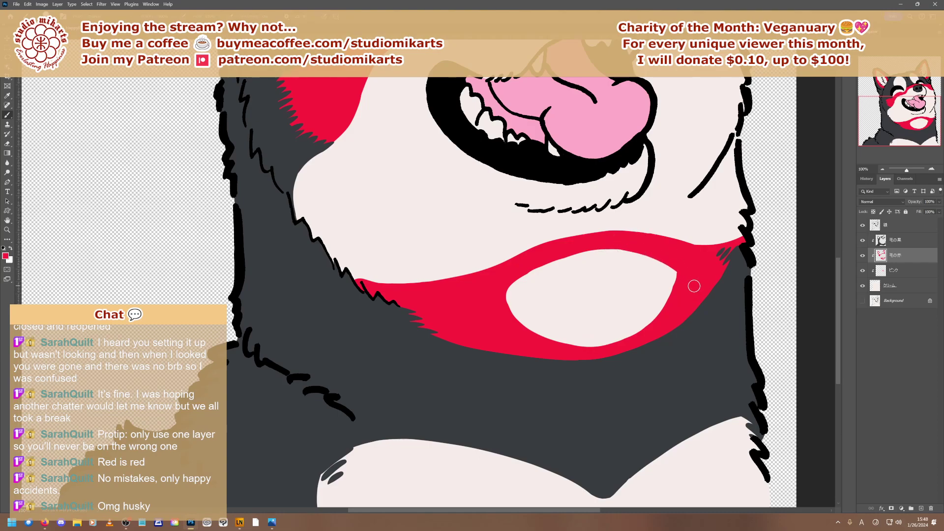
Try tapering both ends of the chin marking's light opening into points with red strokes
mouse_move(590, 248)
left_mouse_down()
mouse_move(538, 267)
mouse_move(501, 308)
left_mouse_up()
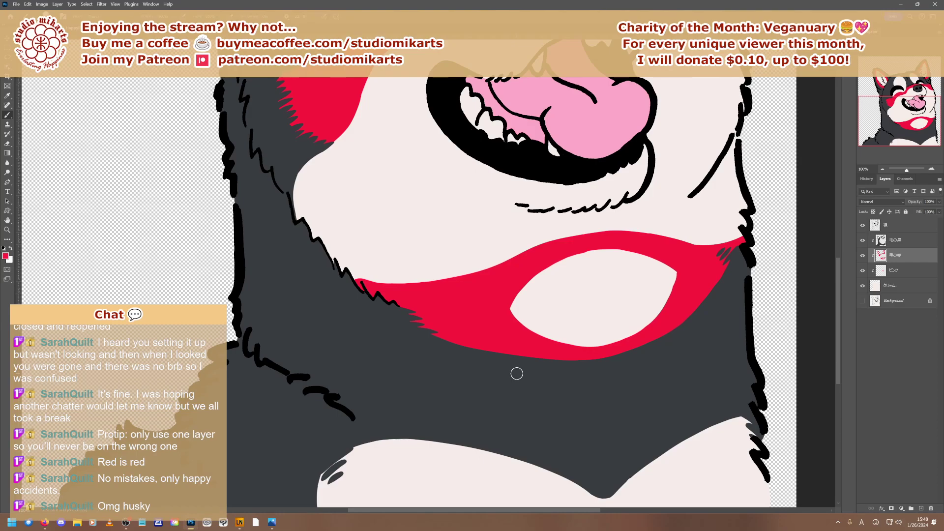
mouse_move(682, 266)
left_mouse_down()
mouse_move(672, 305)
mouse_move(680, 268)
mouse_move(665, 313)
mouse_move(680, 262)
mouse_move(663, 313)
mouse_move(675, 281)
mouse_move(654, 324)
mouse_move(671, 280)
mouse_move(633, 338)
left_mouse_up()
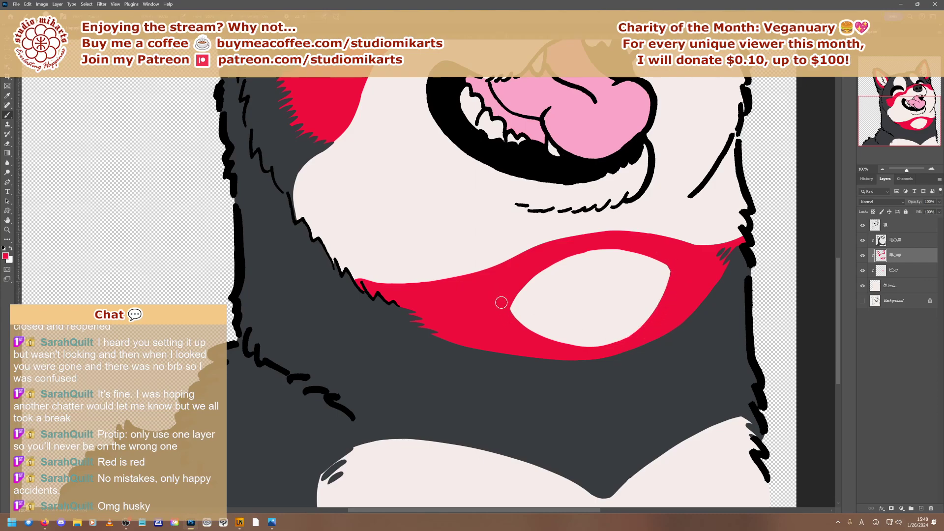
mouse_move(502, 301)
left_mouse_down()
mouse_move(516, 322)
mouse_move(574, 346)
left_mouse_up()
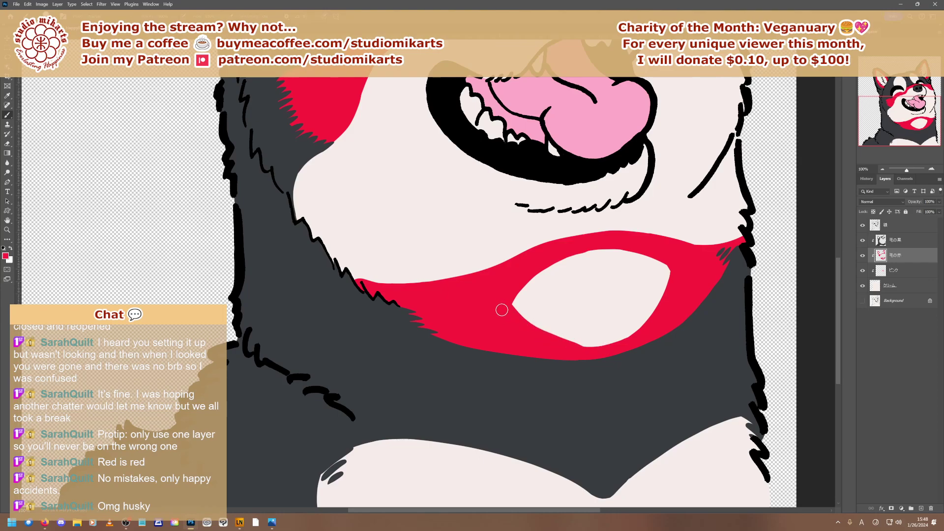
mouse_move(502, 308)
left_mouse_down()
mouse_move(566, 346)
mouse_move(608, 347)
mouse_move(651, 323)
left_mouse_up()
left_click_drag(612, 248, 687, 283)
left_click_drag(595, 246, 668, 275)
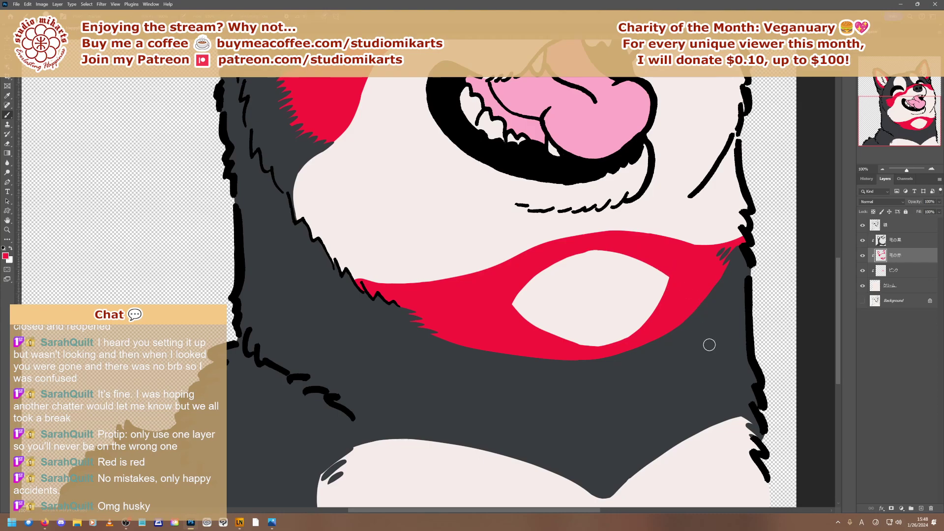
Try slimming the chin opening's upper and lower edges into a smooth almond shape and check it on the whole dog
mouse_move(617, 247)
left_mouse_down()
mouse_move(567, 249)
mouse_move(626, 246)
mouse_move(562, 251)
mouse_move(586, 244)
mouse_move(600, 249)
mouse_move(537, 264)
left_mouse_up()
mouse_move(670, 276)
left_mouse_down()
mouse_move(663, 301)
mouse_move(635, 329)
mouse_move(594, 341)
mouse_move(561, 337)
mouse_move(643, 326)
mouse_move(603, 342)
mouse_move(580, 349)
mouse_move(660, 309)
left_mouse_up()
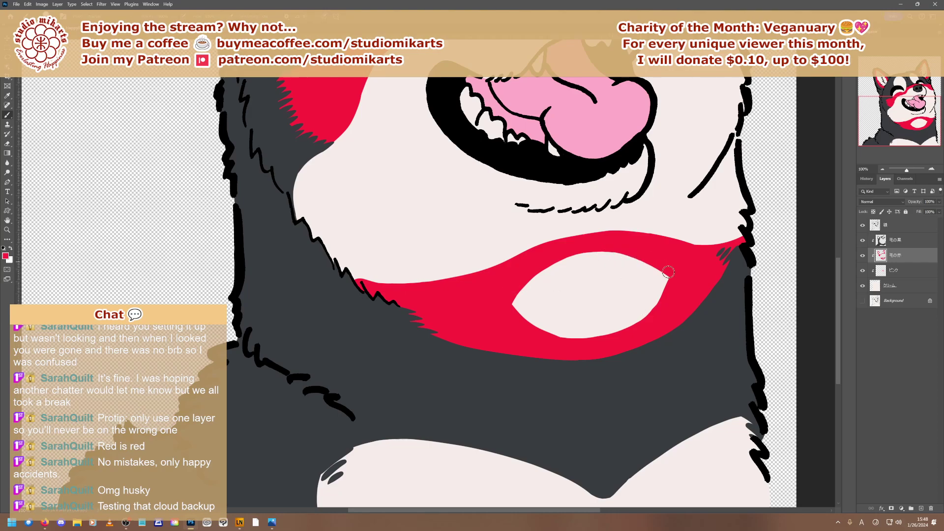
left_click_drag(666, 270, 633, 254)
mouse_move(509, 303)
left_mouse_down()
mouse_move(523, 341)
mouse_move(557, 339)
left_mouse_up()
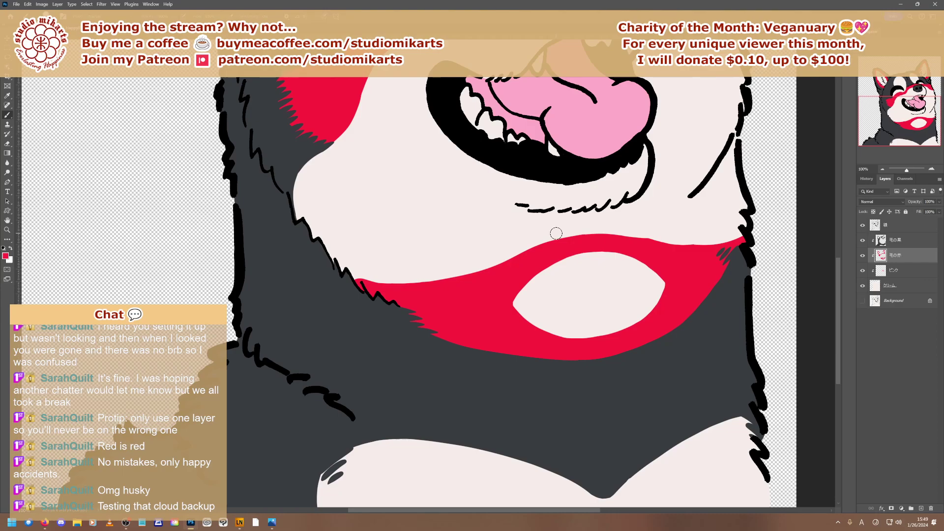
mouse_move(232, 528)
left_click(883, 169)
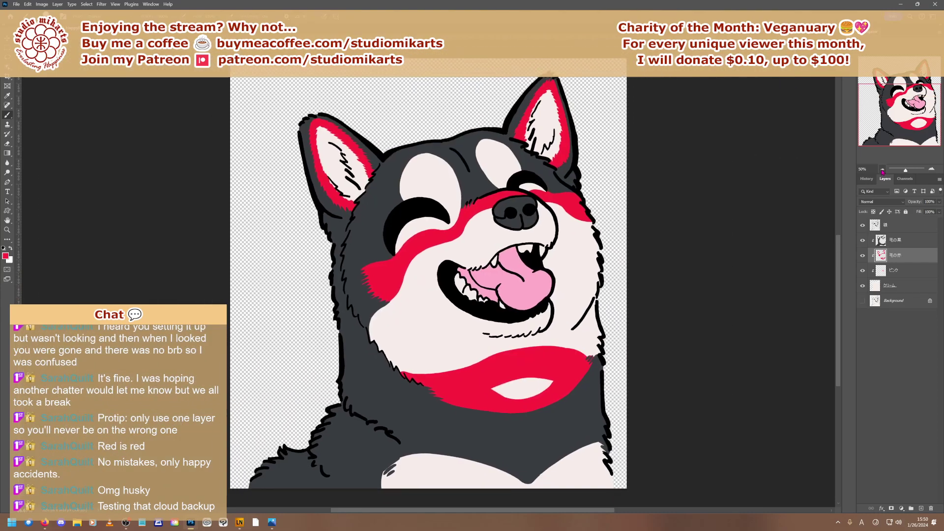
Check how the chin marking's rounded light opening reads on the whole dog at small size
left_click(882, 169)
left_click(883, 169)
left_click(883, 169)
left_click(883, 169)
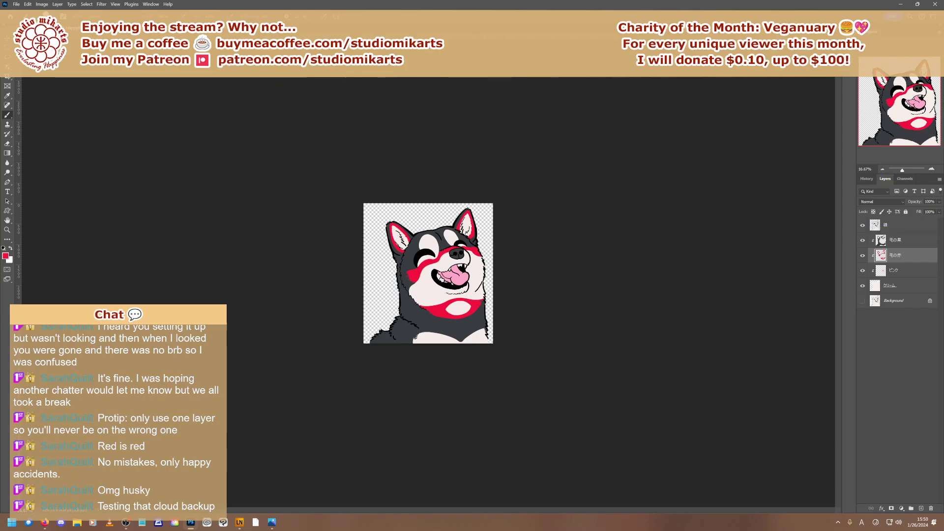
left_click(931, 169)
left_click(931, 169)
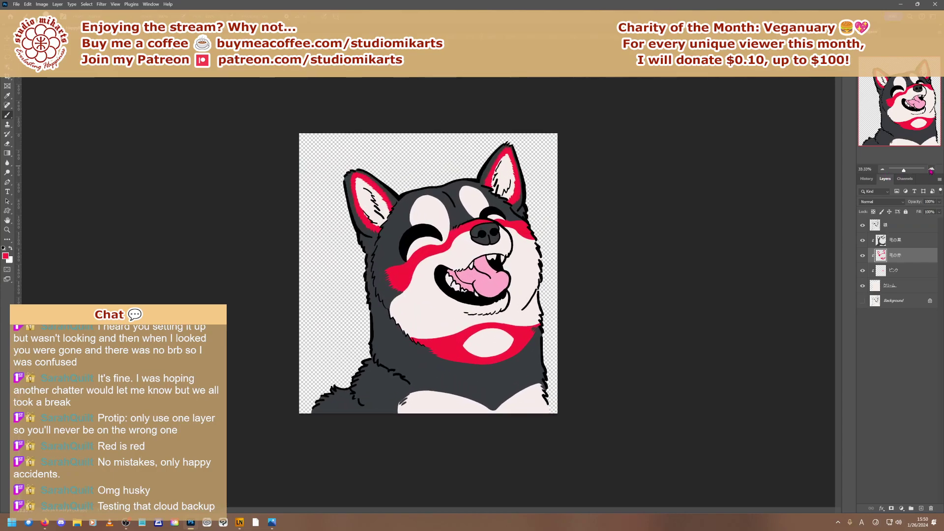
Try cutting small light fur notches into the upper edge of the chin marking's far end
left_click(932, 170)
left_click(931, 169)
left_click(931, 170)
left_click(932, 170)
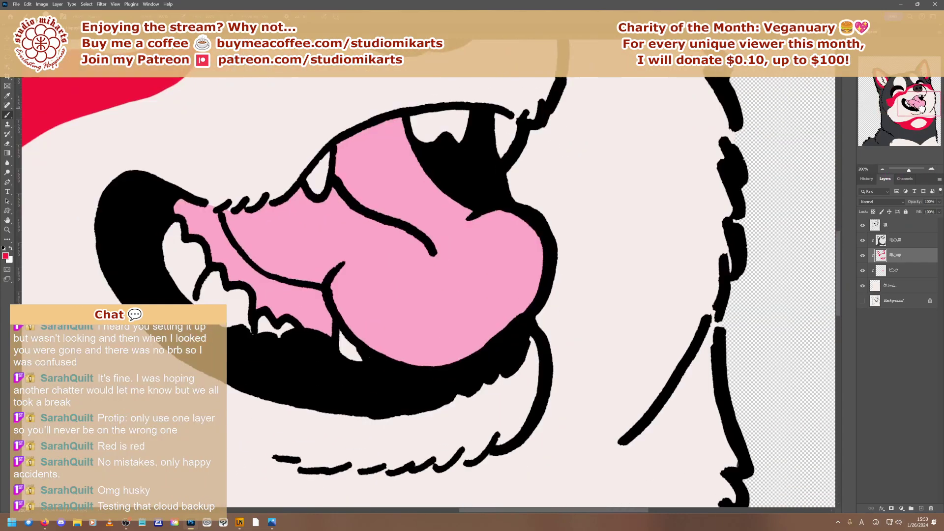
scroll(723, 317, "down", 5)
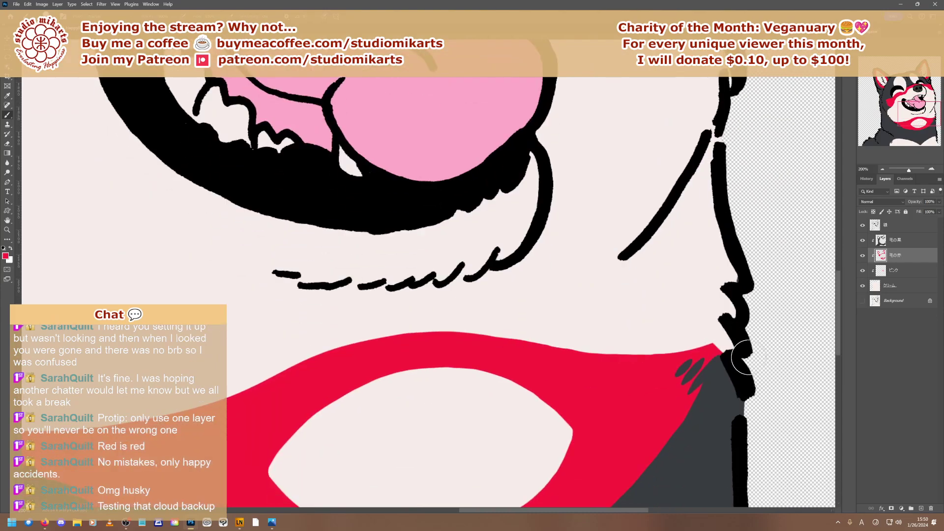
mouse_move(746, 357)
left_mouse_down()
mouse_move(696, 335)
mouse_move(735, 356)
mouse_move(682, 340)
mouse_move(698, 350)
mouse_move(654, 348)
mouse_move(675, 367)
left_mouse_up()
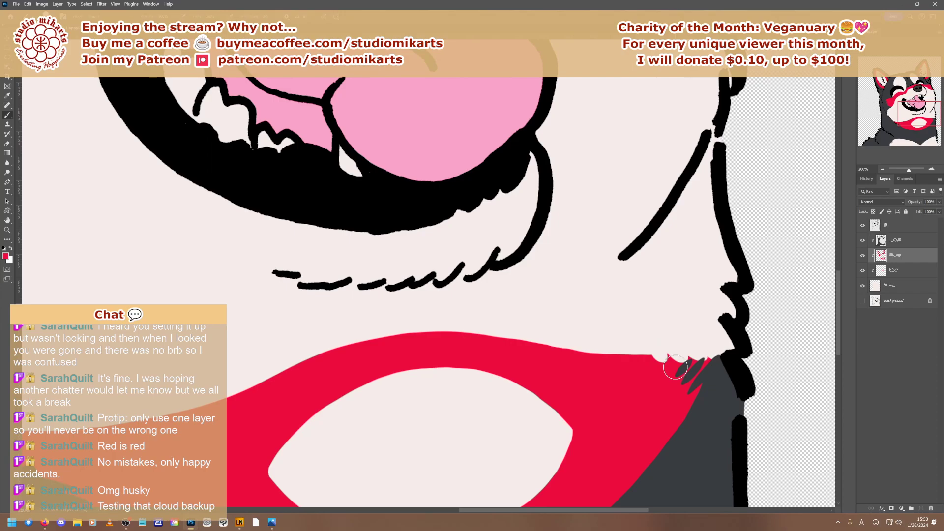
key("ctrl+z")
key("ctrl+z")
key("ctrl+z")
key("ctrl+z")
key("ctrl+z")
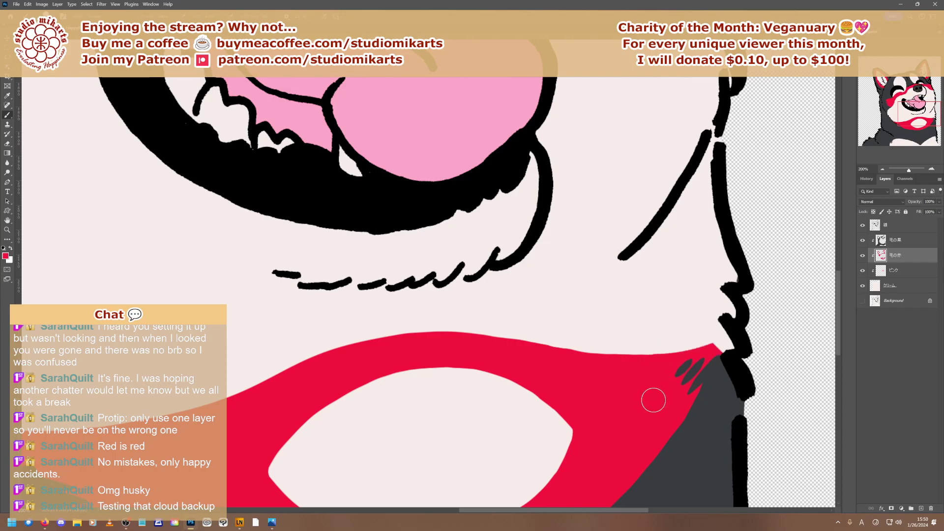
key("ctrl+z")
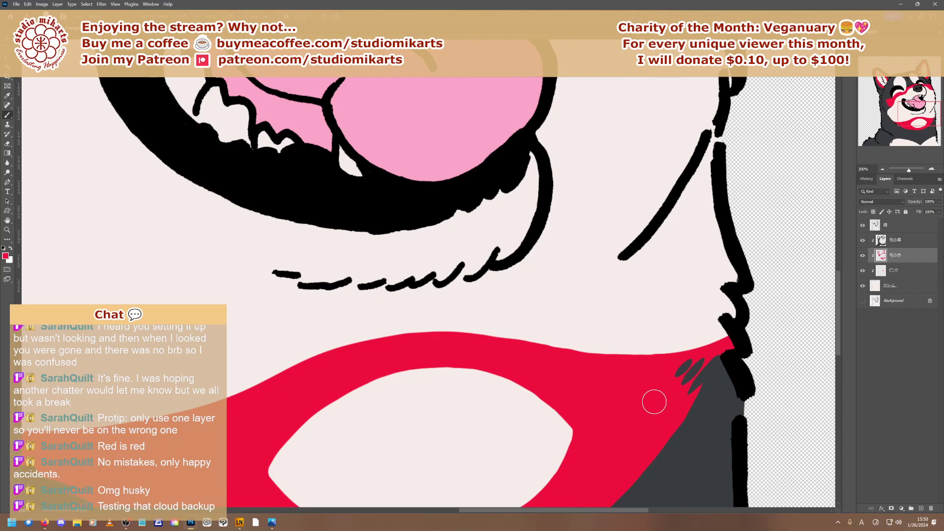
Try painting a rounded red extension up the jaw outline from the chin marking's far tip
mouse_move(725, 350)
left_mouse_down()
mouse_move(711, 324)
mouse_move(723, 342)
left_mouse_up()
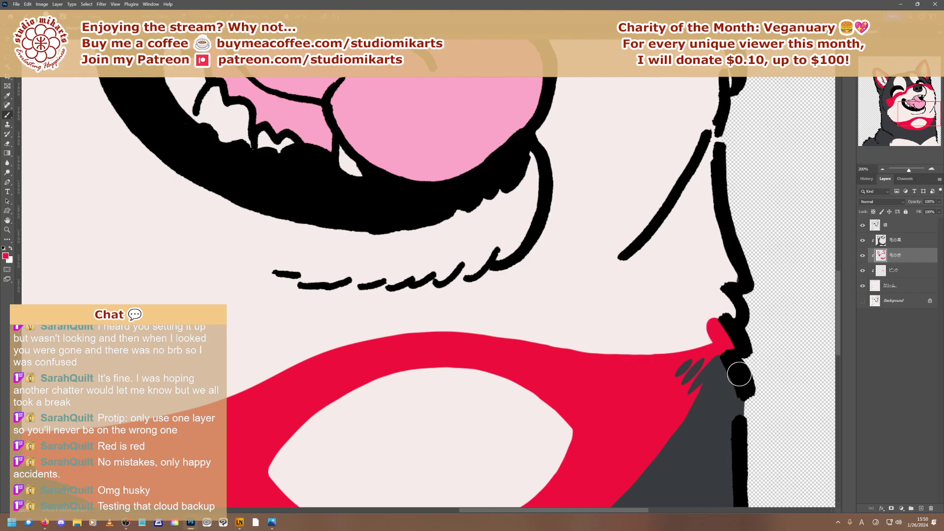
key("ctrl+z")
key("ctrl+z")
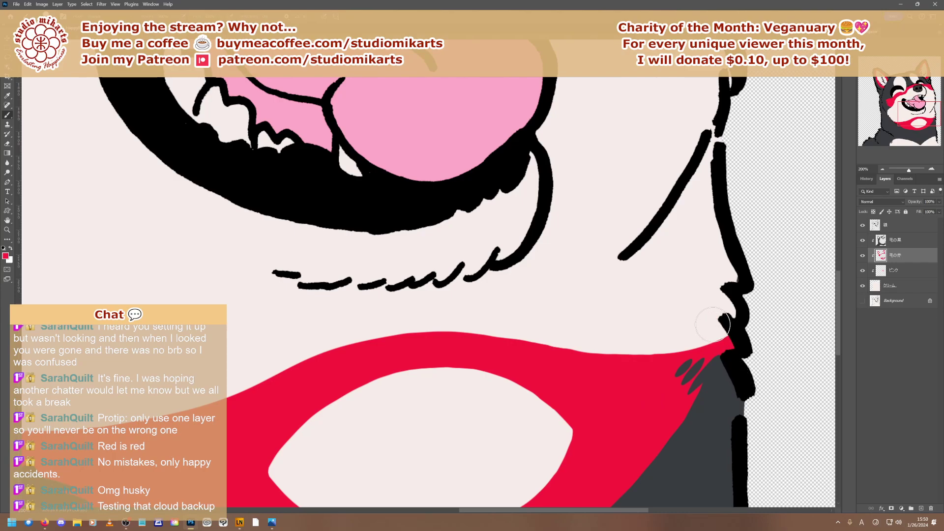
key("bracketright")
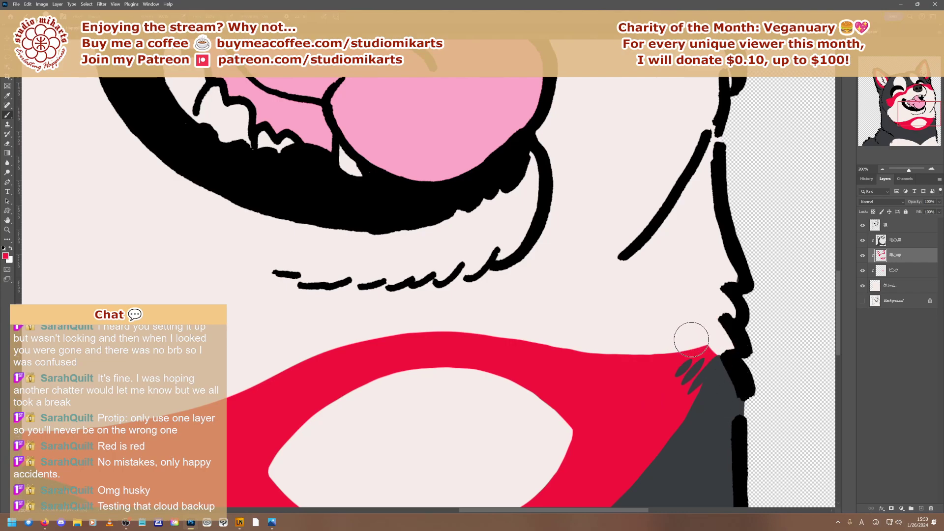
key("bracketleft")
Extend the dark grey fur up to the far jaw outline on the dark layer and bring the chin marking's red tip to meet it
key("alt+bracketright")
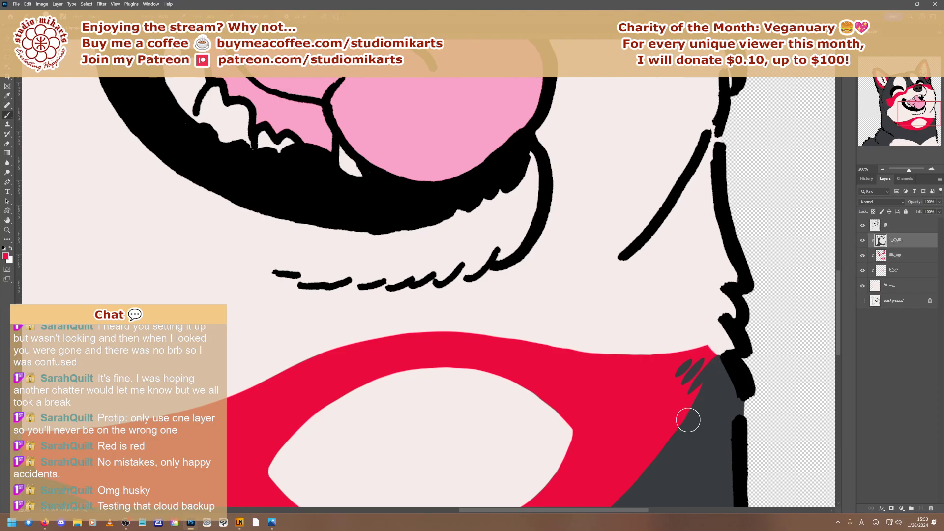
left_click(721, 382, "alt")
mouse_move(737, 340)
left_mouse_down()
mouse_move(725, 344)
mouse_move(711, 379)
mouse_move(731, 328)
left_mouse_up()
key("alt+bracketleft")
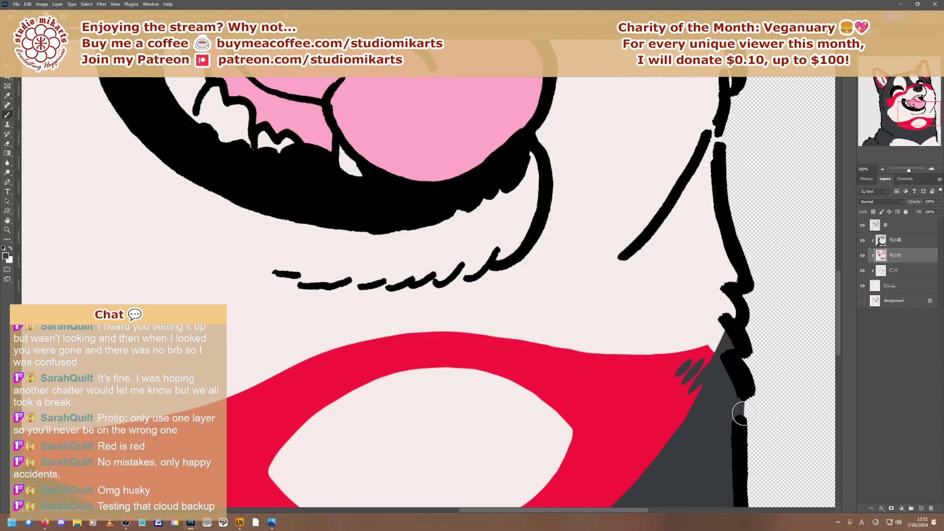
left_click(655, 420, "alt")
mouse_move(724, 342)
left_mouse_down()
mouse_move(701, 357)
mouse_move(726, 341)
mouse_move(704, 376)
left_mouse_up()
left_click(882, 169)
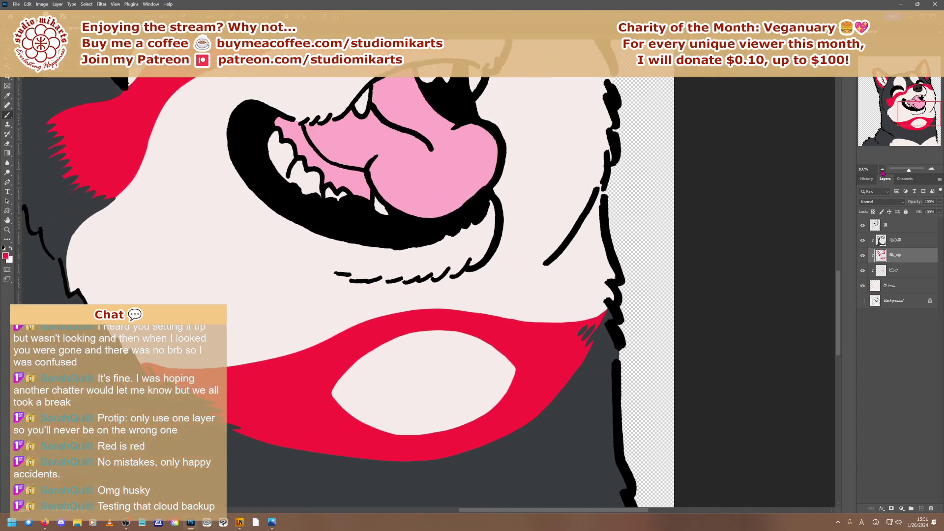
left_click(883, 169)
left_click(882, 170)
left_click(882, 169)
left_click(882, 169)
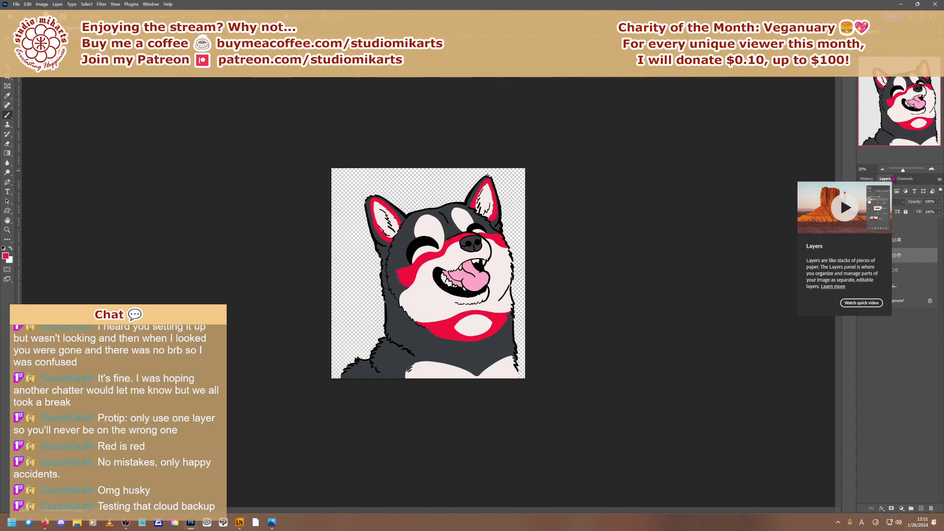
Try cutting light fur strokes into the near tip of the red chin marking
key("ctrl+plus")
key("ctrl+plus")
key("ctrl+plus")
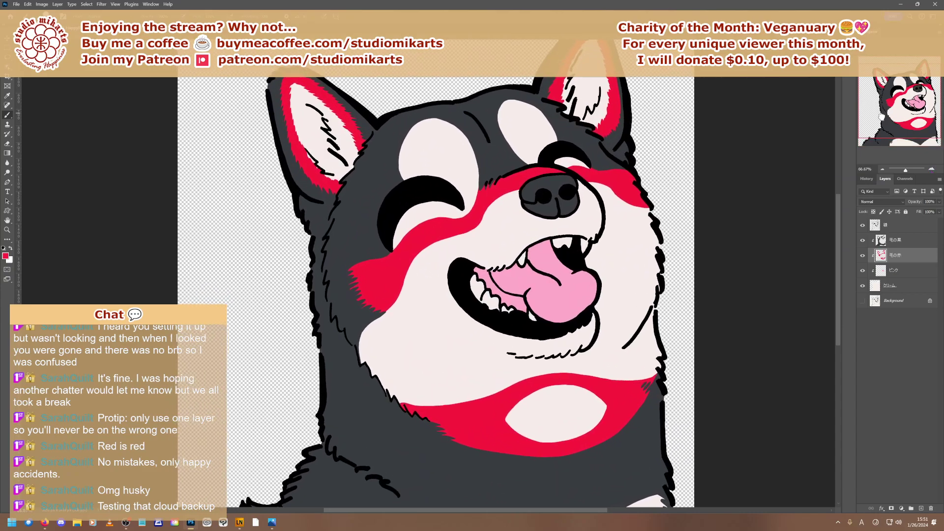
left_click_drag(890, 146, 878, 154)
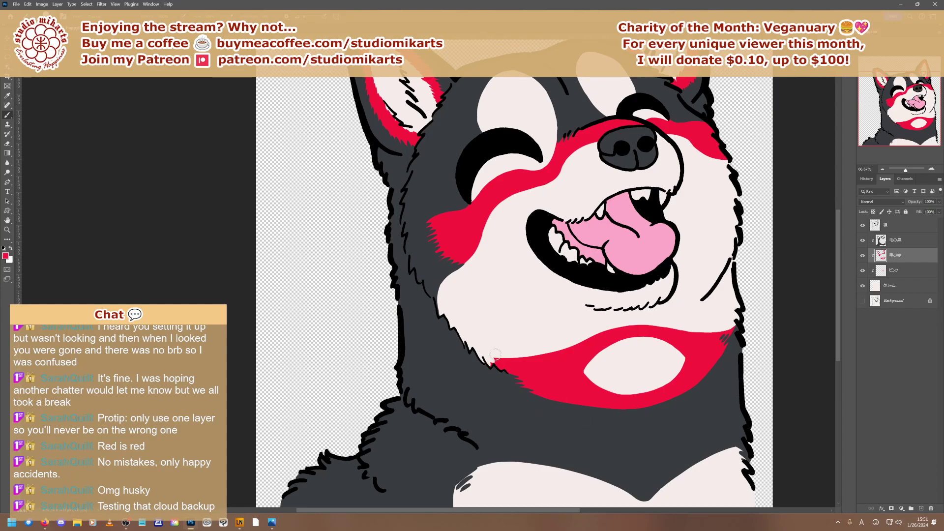
left_click_drag(499, 354, 522, 366)
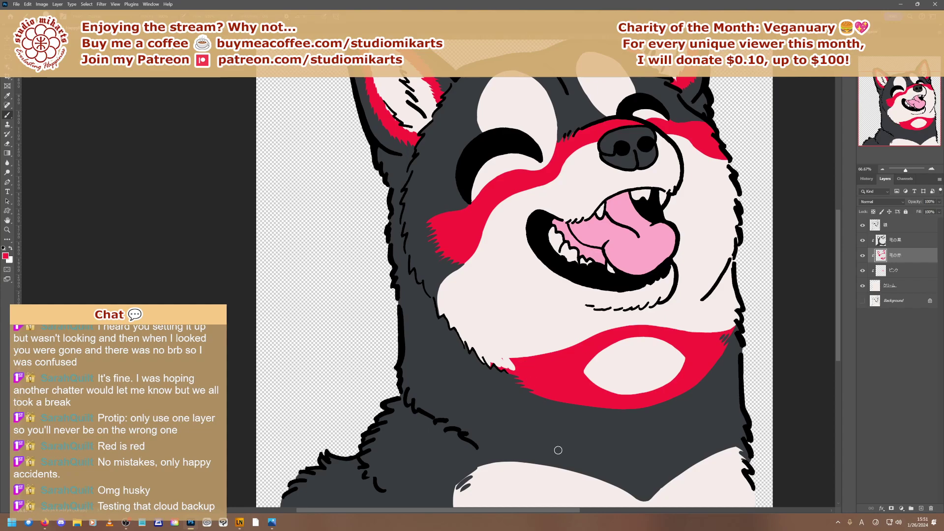
key("ctrl+z")
key("ctrl+z")
key("ctrl+z")
Try reshaping the chin marking's near tip with finer fur strokes using a smaller brush
left_click_drag(495, 357, 493, 364)
left_click_drag(488, 357, 508, 390)
key("bracketleft")
key("bracketleft")
key("bracketleft")
left_click_drag(502, 352, 491, 362)
key("ctrl+z")
mouse_move(509, 364)
left_mouse_down()
mouse_move(507, 352)
mouse_move(491, 352)
left_mouse_up()
key("ctrl+z")
key("ctrl+z")
key("ctrl+z")
key("ctrl+z")
Break the near tip of the chin marking into short red and light fur tufts along the cheek outline
left_click_drag(496, 354, 501, 362)
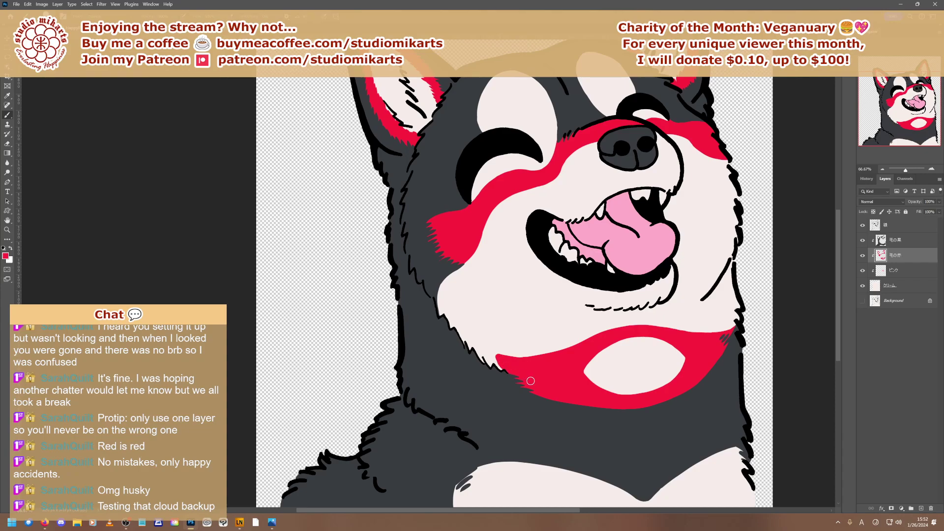
left_click(490, 353)
left_click_drag(491, 359, 490, 351)
left_click(883, 169)
left_click(882, 169)
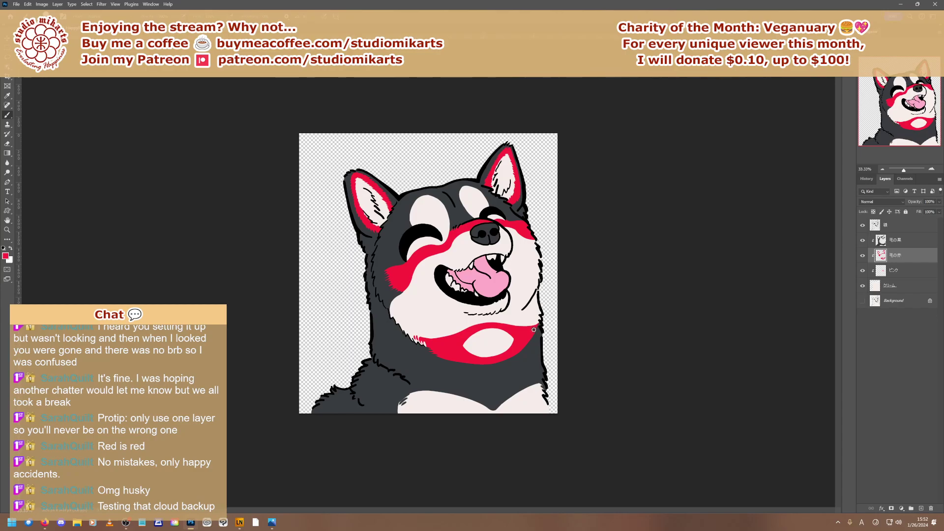
Remove the stray dark fur strokes inside the chin marking's far end, leaving a solid red tip
left_click_drag(903, 171, 907, 171)
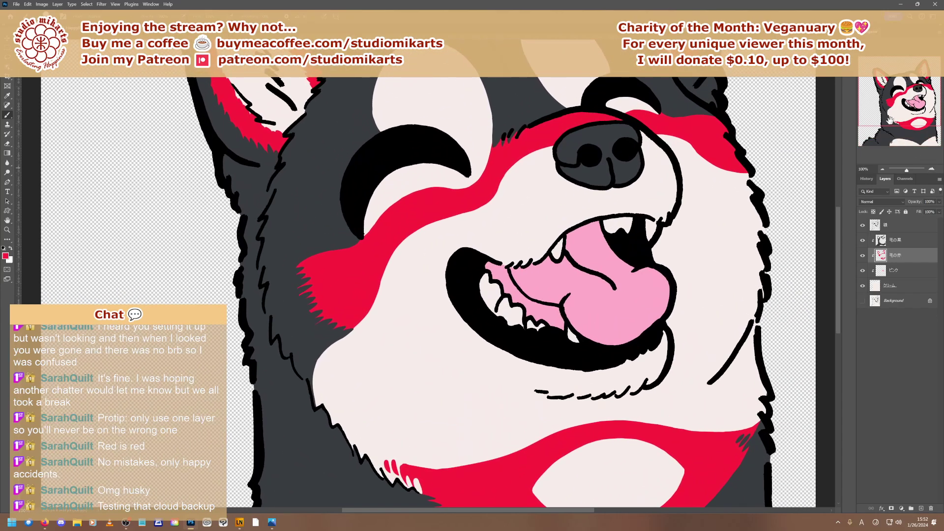
left_click_drag(890, 119, 917, 129)
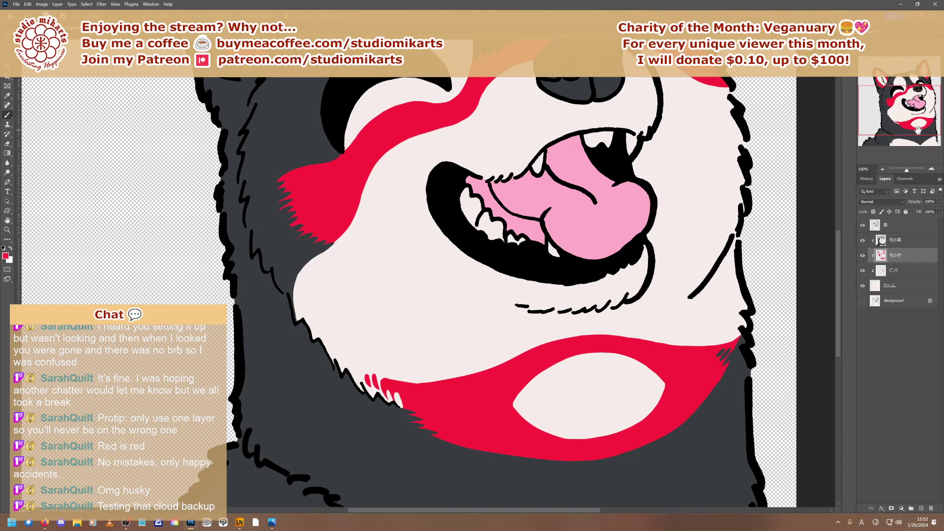
left_click(891, 242)
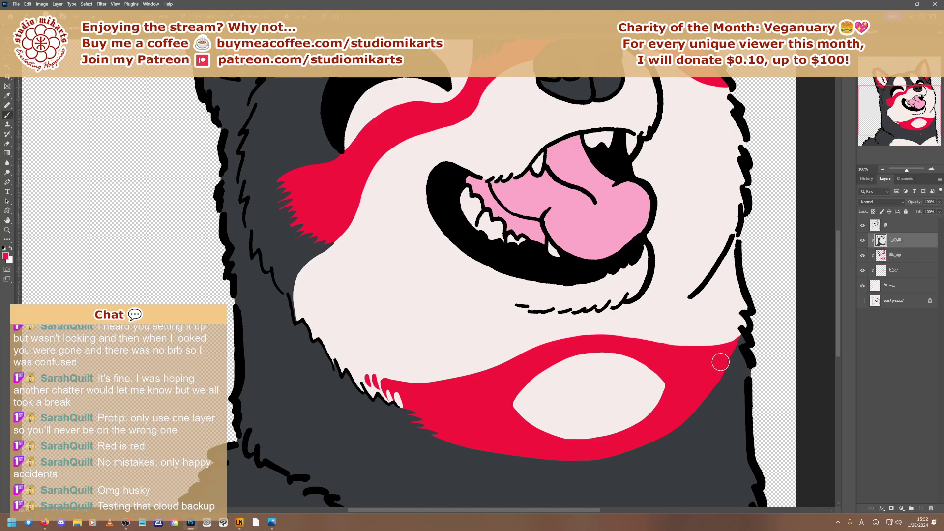
mouse_move(719, 358)
left_mouse_down()
mouse_move(732, 345)
mouse_move(723, 359)
left_mouse_up()
left_click(892, 255)
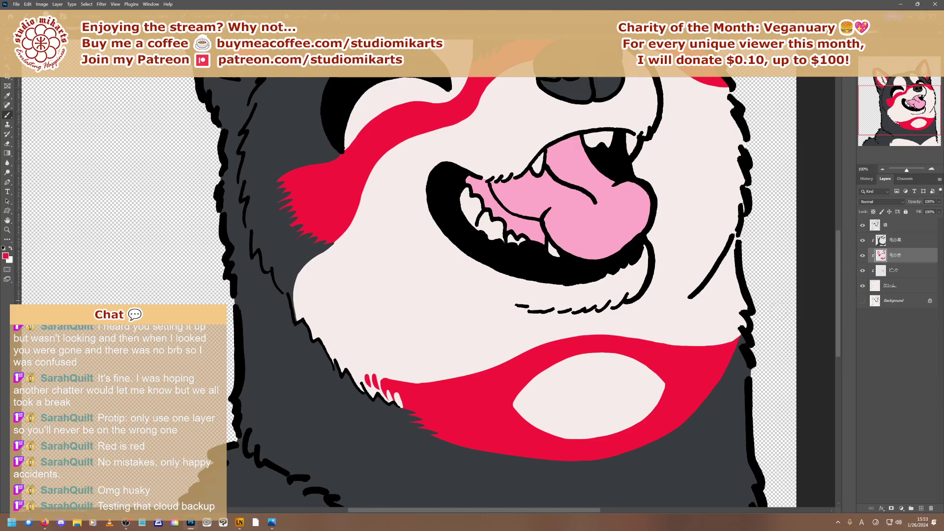
mouse_move(720, 352)
left_mouse_down()
mouse_move(726, 348)
mouse_move(701, 367)
left_mouse_up()
Switch to the Eraser and adjust its size for fine fur edges on the red layer
key("g")
key("e")
right_click(762, 309)
left_click_drag(816, 298, 806, 298)
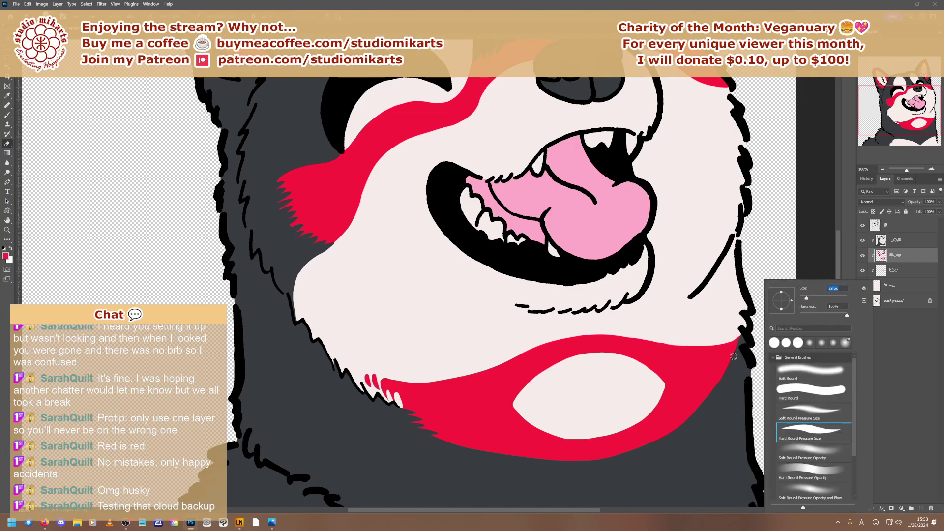
Try erasing small light notches into the chin marking's far tip on the red layer
mouse_move(738, 333)
left_mouse_down()
mouse_move(725, 349)
mouse_move(727, 338)
left_mouse_up()
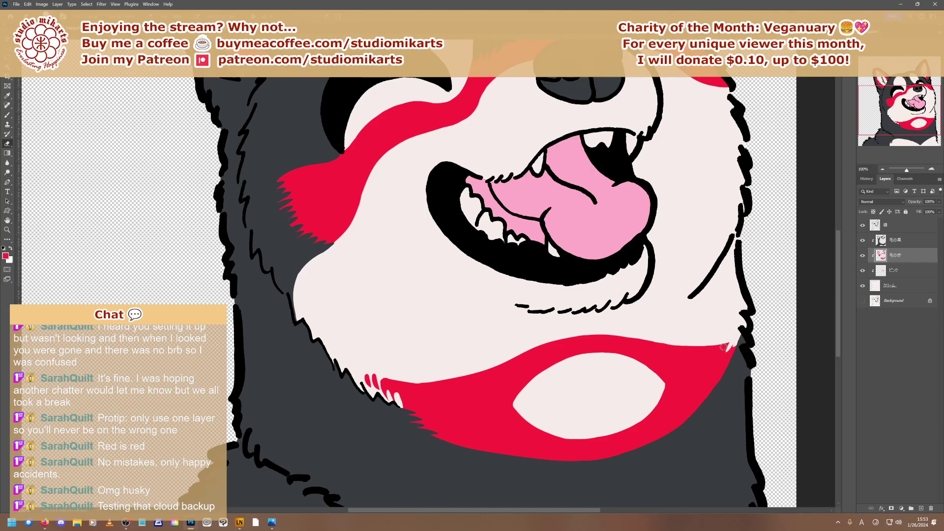
key("ctrl+z")
key("ctrl+z")
key("ctrl+z")
mouse_move(724, 357)
left_mouse_down()
mouse_move(733, 344)
mouse_move(723, 348)
left_mouse_up()
key("ctrl+z")
key("ctrl+z")
key("ctrl+z")
Try erasing short fur tufts into the dark layer beneath the chin marking's far tip
left_click(894, 241)
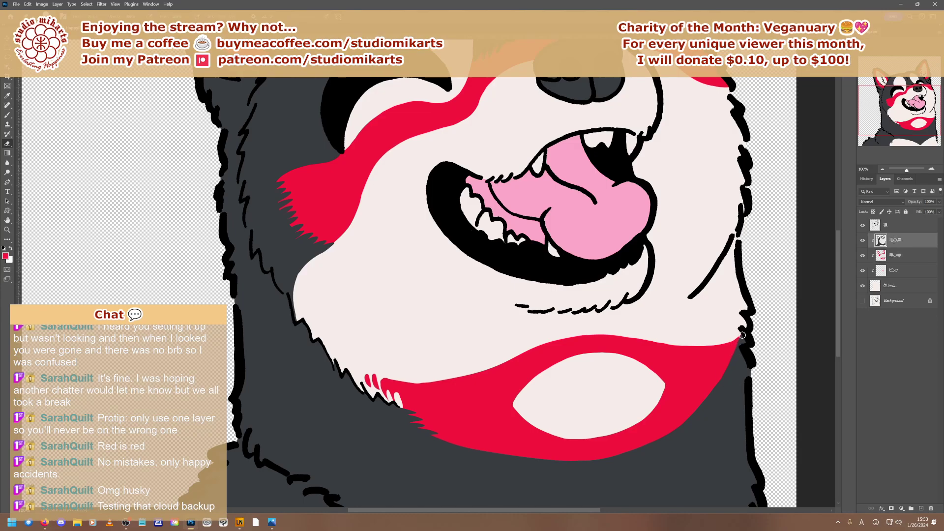
left_click_drag(740, 336, 733, 366)
key("ctrl+z")
key("ctrl+z")
left_click_drag(740, 336, 733, 368)
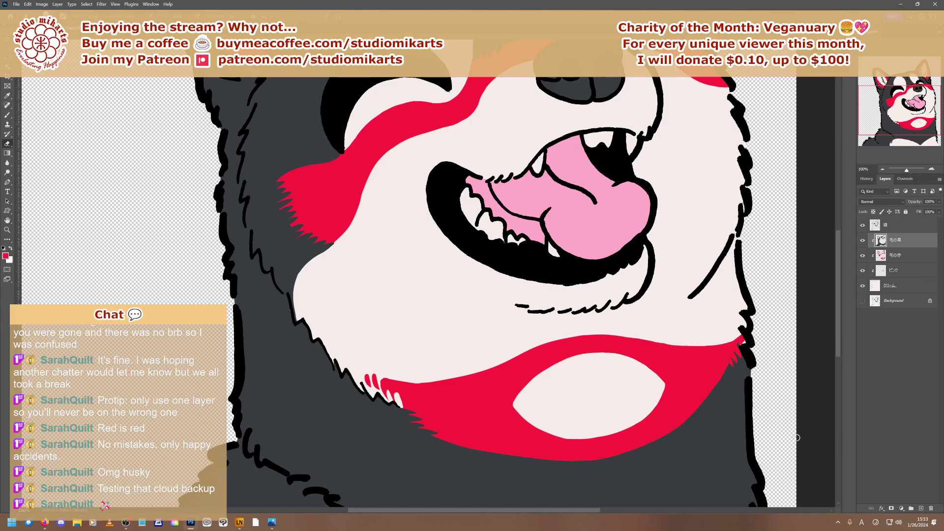
Try erasing matching light tufts along the red tip's upper edge, then undo the recent far-tip fur strokes
left_click(896, 256)
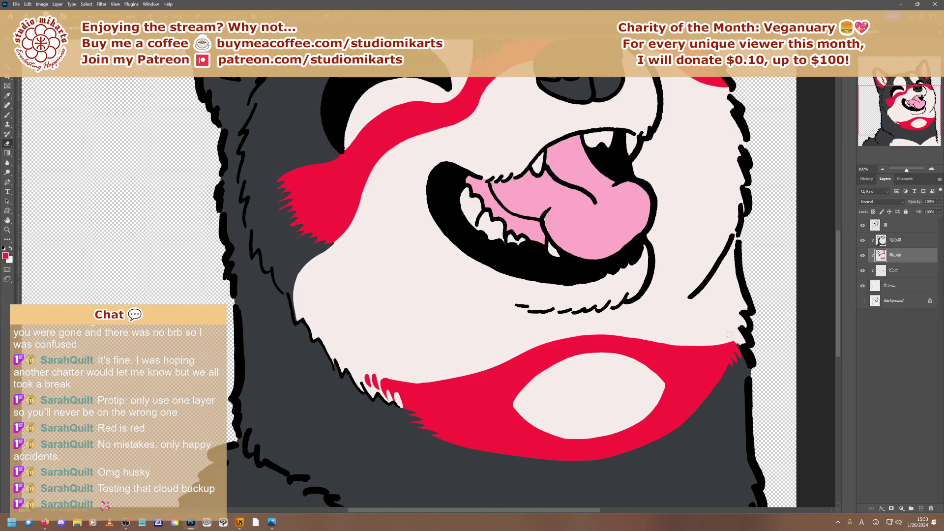
mouse_move(726, 336)
left_mouse_down()
mouse_move(737, 350)
mouse_move(722, 351)
mouse_move(732, 365)
left_mouse_up()
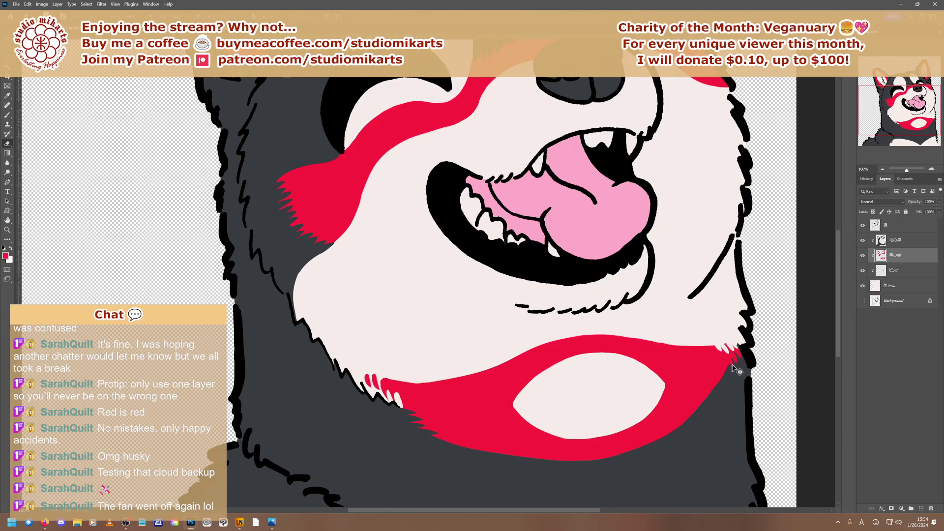
key("ctrl+z")
key("ctrl+z")
key("ctrl+z")
key("ctrl+z")
key("ctrl+z")
key("ctrl+z")
key("ctrl+z")
key("ctrl+z")
key("ctrl+z")
key("ctrl+z")
Erase the dark fur layer along the chin marking's far edge so the red reaches the jaw outline cleanly
left_click_drag(742, 333, 719, 373)
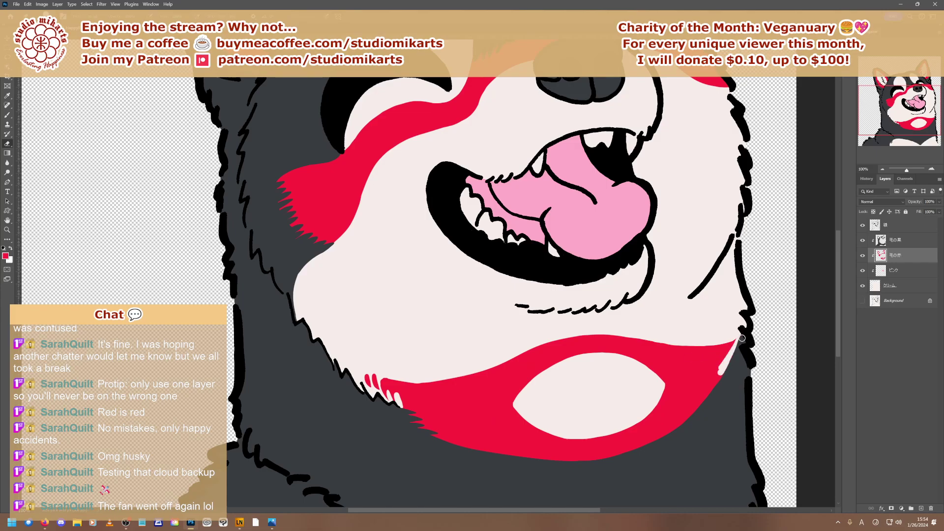
key("ctrl+z")
key("alt+bracketright")
mouse_move(734, 344)
left_mouse_down()
mouse_move(742, 340)
mouse_move(716, 381)
left_mouse_up()
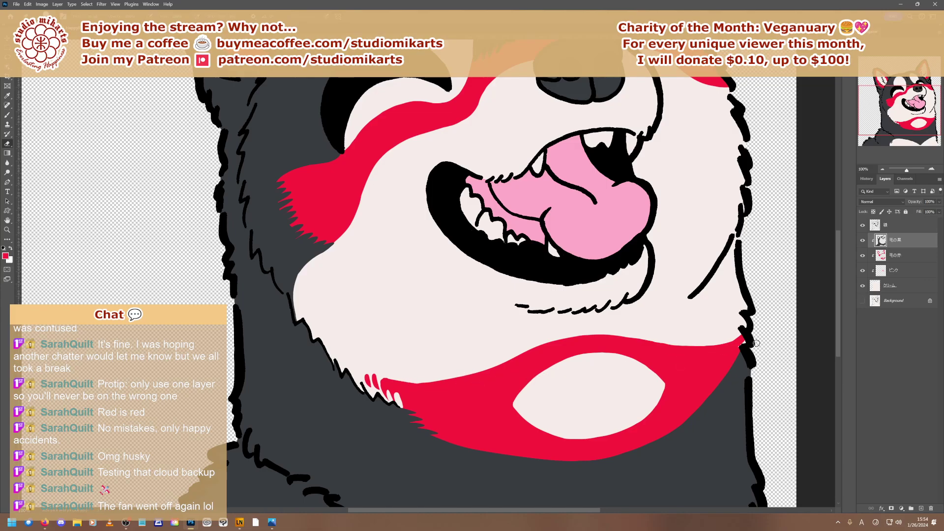
Switch back to the Brush and touch up the chin marking's far end in red on the red layer
left_click(892, 258)
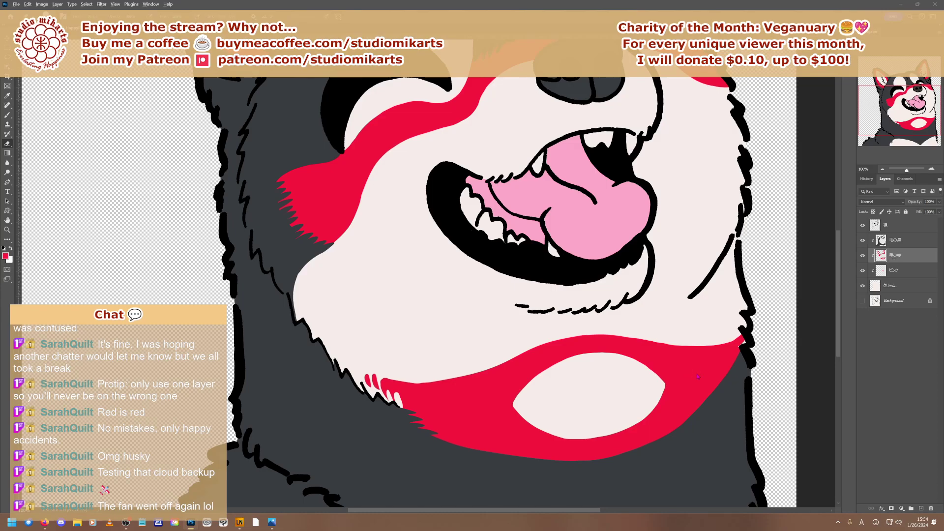
left_click(708, 360)
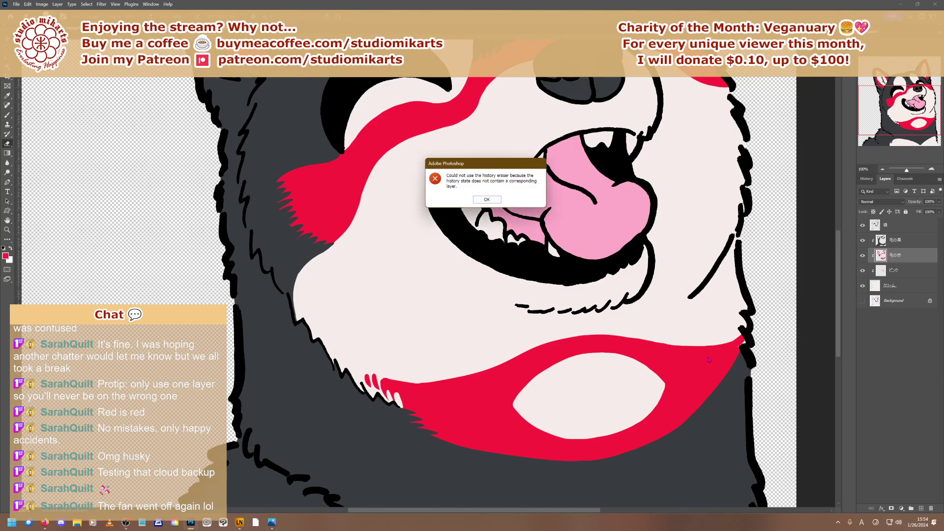
left_click(481, 200)
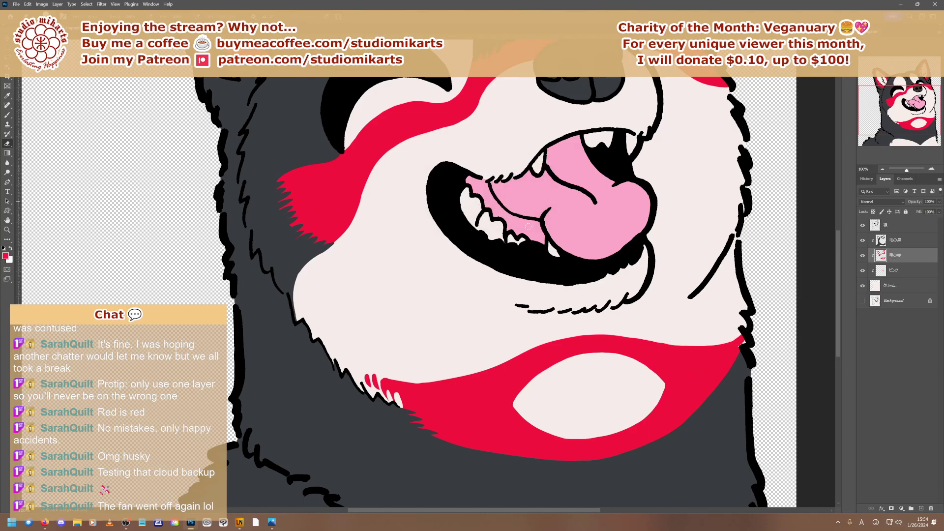
left_click(8, 115)
left_click(708, 368)
left_click(882, 169)
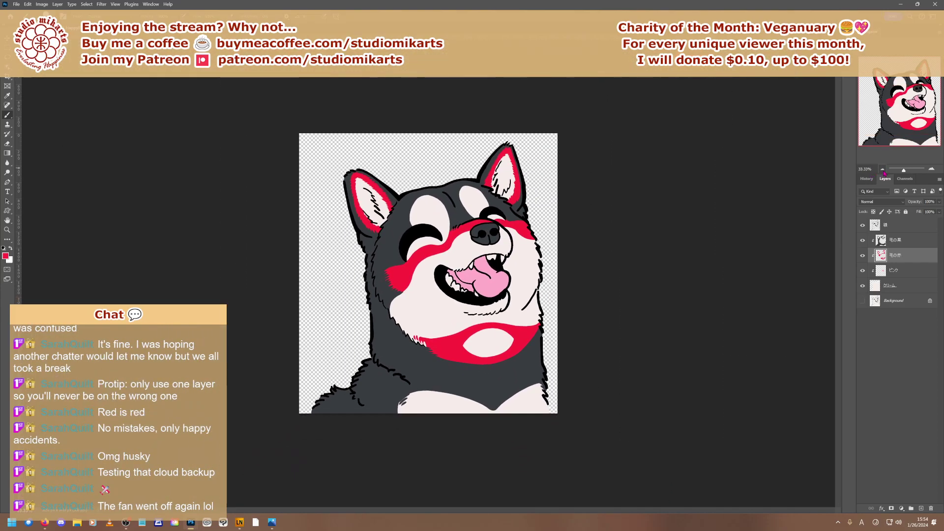
Check how the laughing dog reads at emote size and compare it with the finished waving dog emote
left_click(882, 170)
left_click(882, 169)
left_click(883, 169)
left_click(882, 170)
left_click(882, 169)
left_click(882, 170)
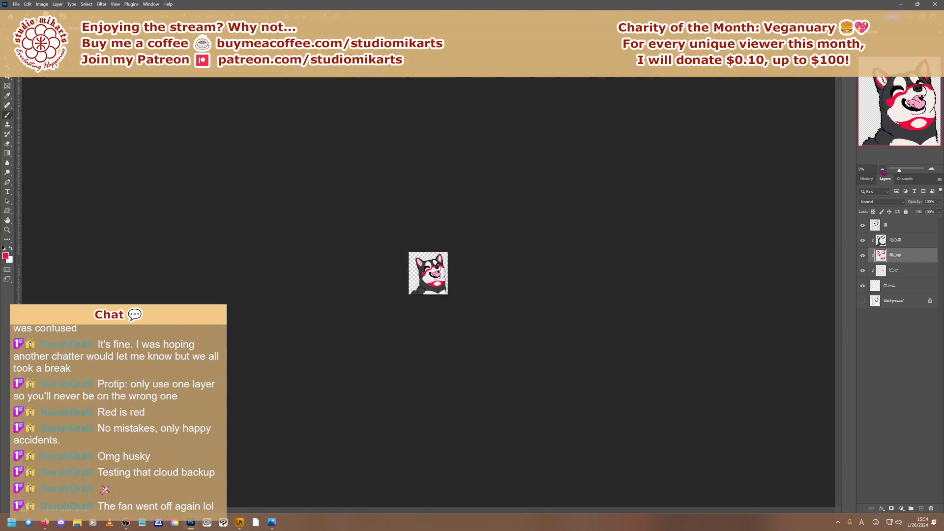
left_click(882, 170)
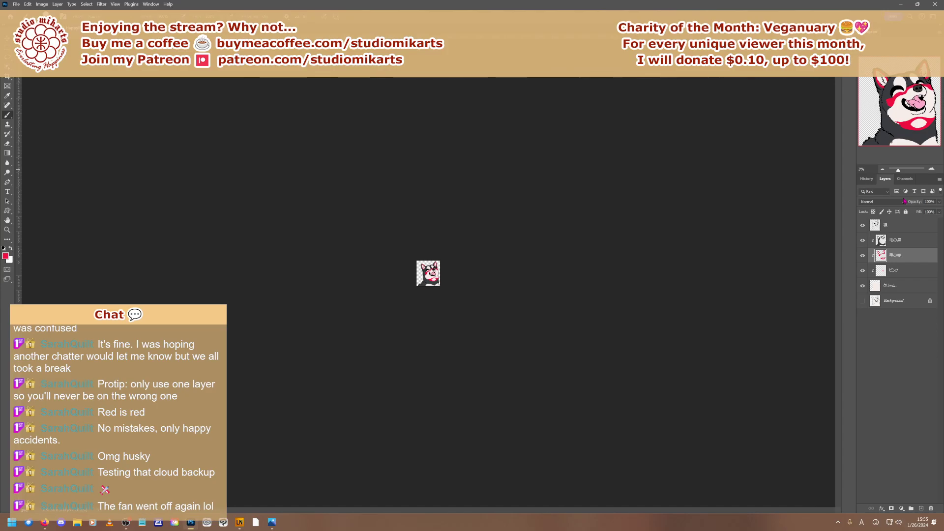
key("ctrl+Tab")
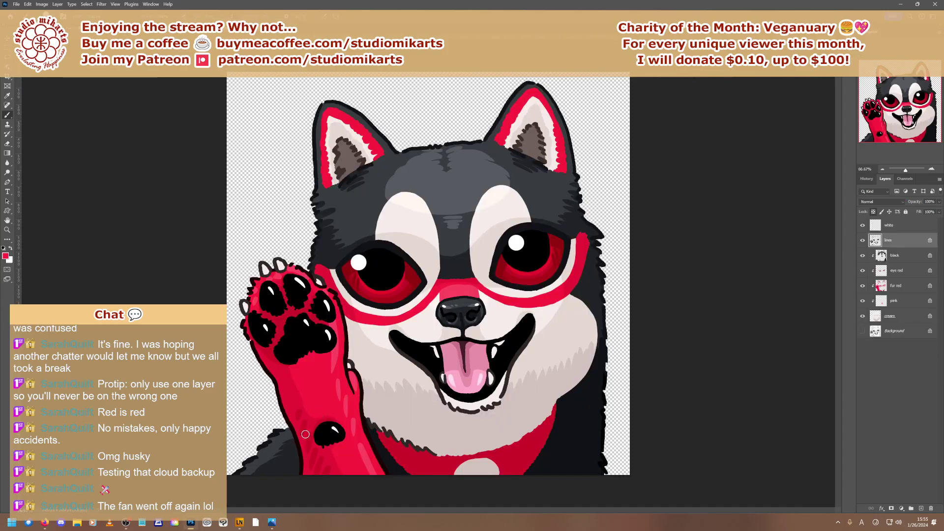
key("ctrl+Tab")
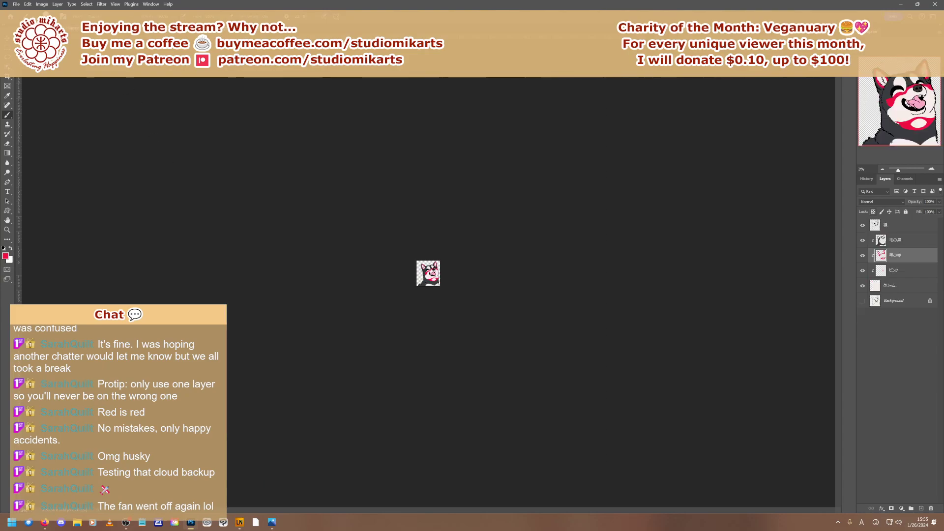
left_click(931, 170)
left_click(931, 169)
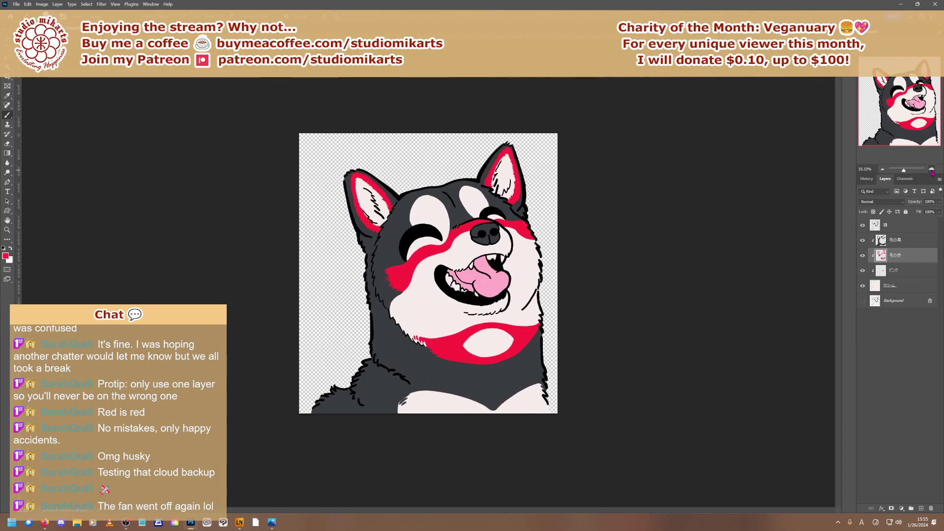
left_click(932, 169)
left_click(931, 170)
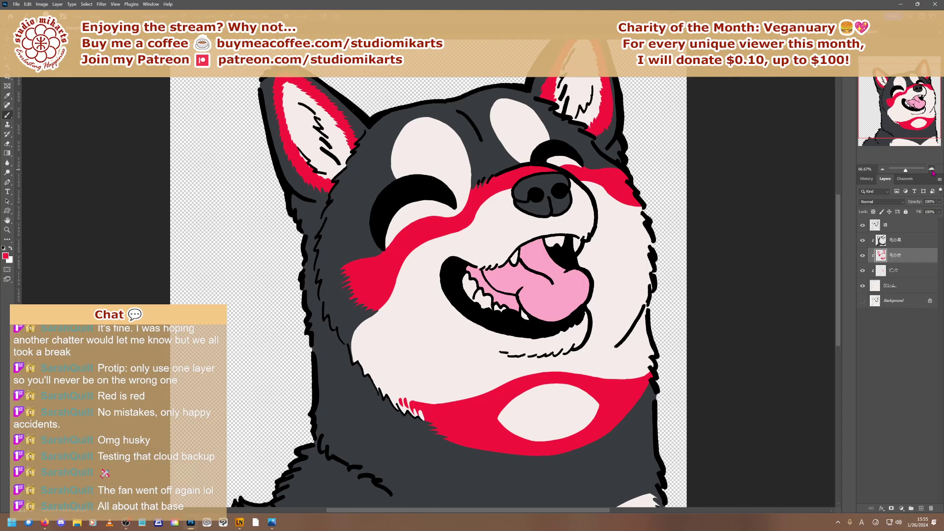
Select the cream base layer, then hide the waving dog's black, eye red, fur red and pink layers and sample its cream shadow colour
left_click(893, 286)
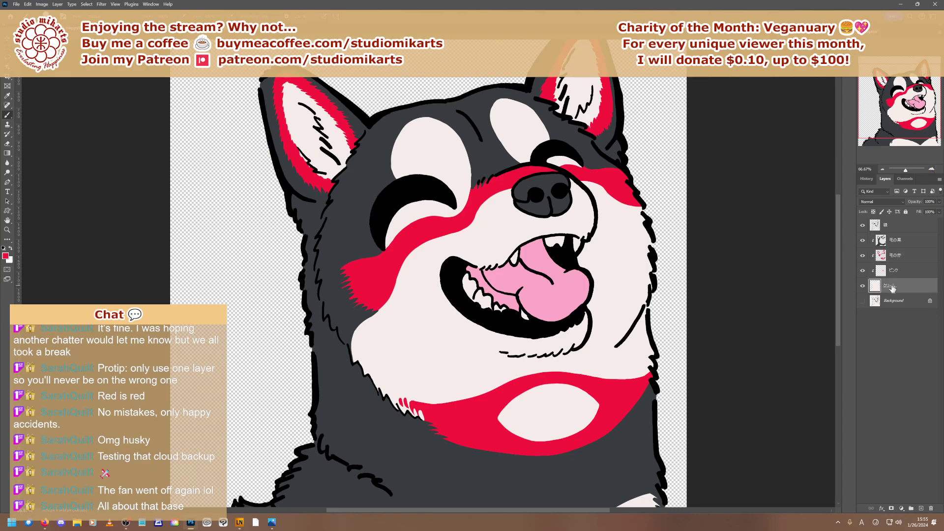
key("ctrl+Tab")
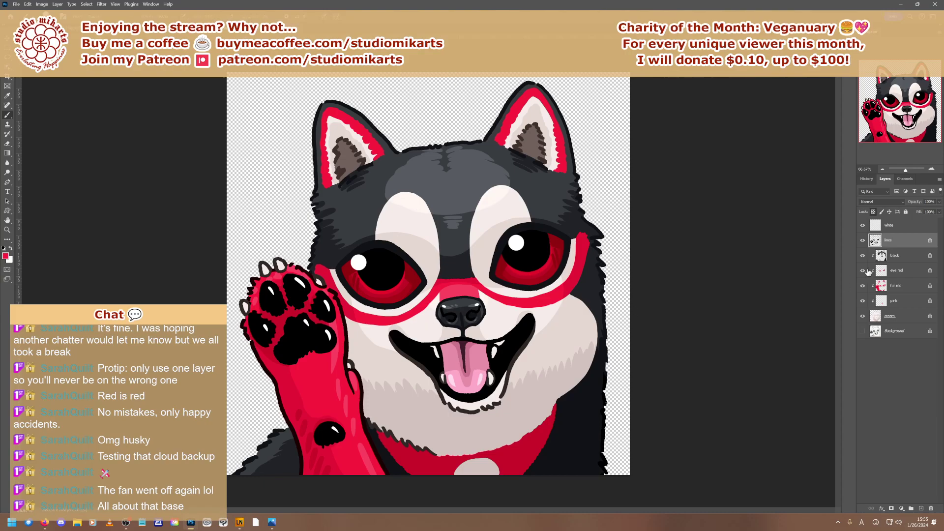
left_click_drag(862, 255, 863, 307)
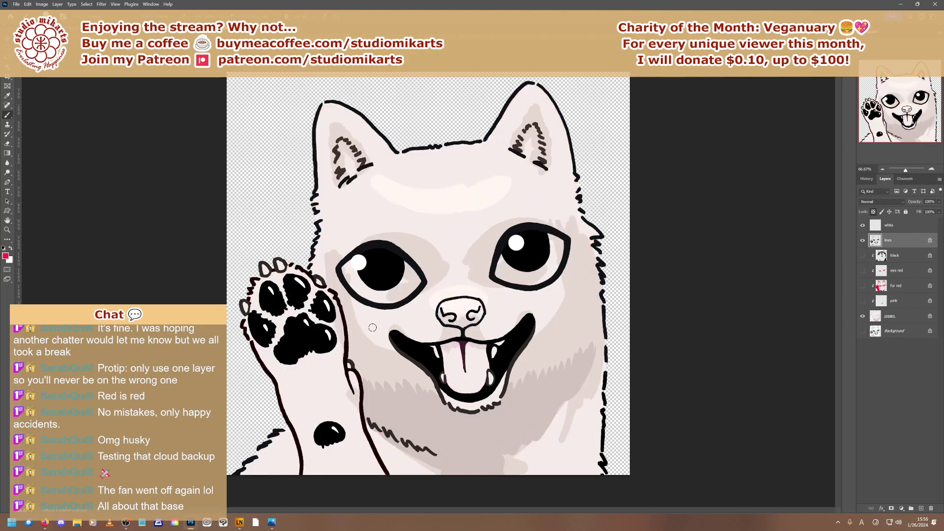
left_click(382, 358, "alt")
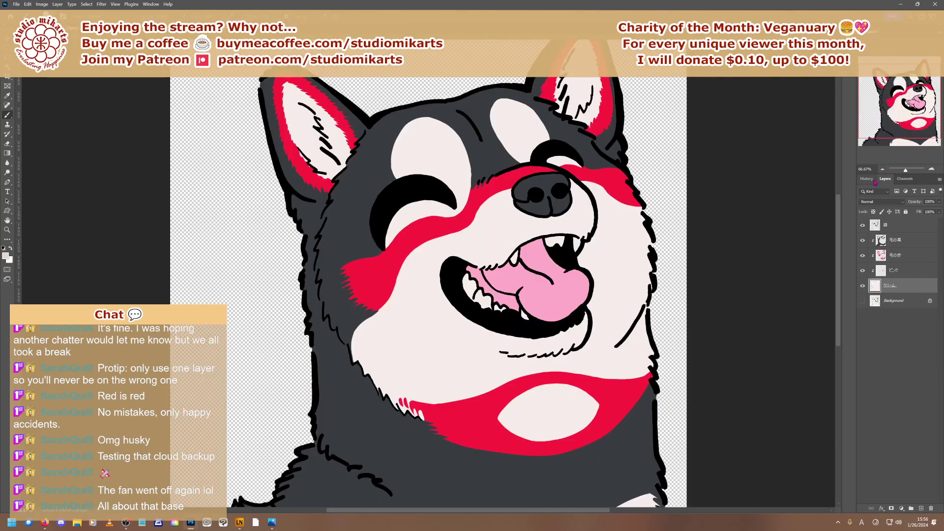
key("ctrl+minus")
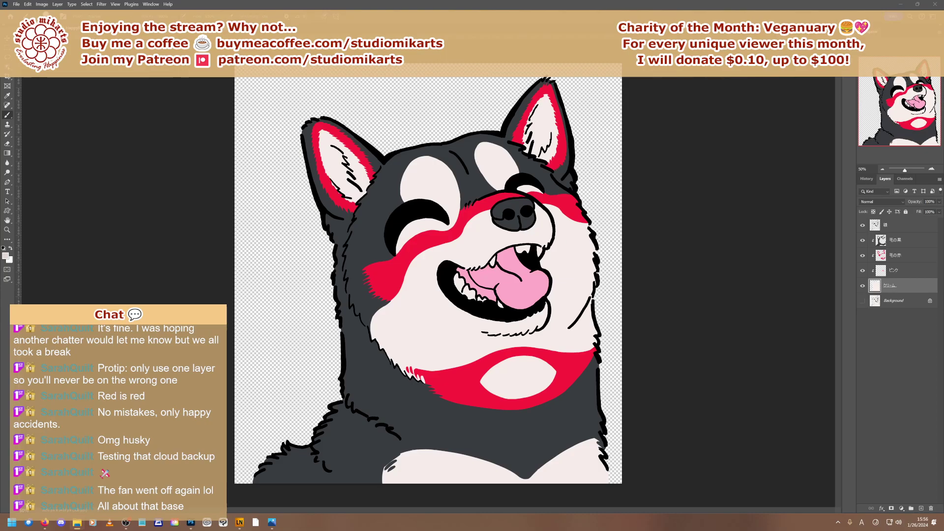
Examine the back-view dog and the waving dog emotes as references for shadow placement
key("ctrl+Tab")
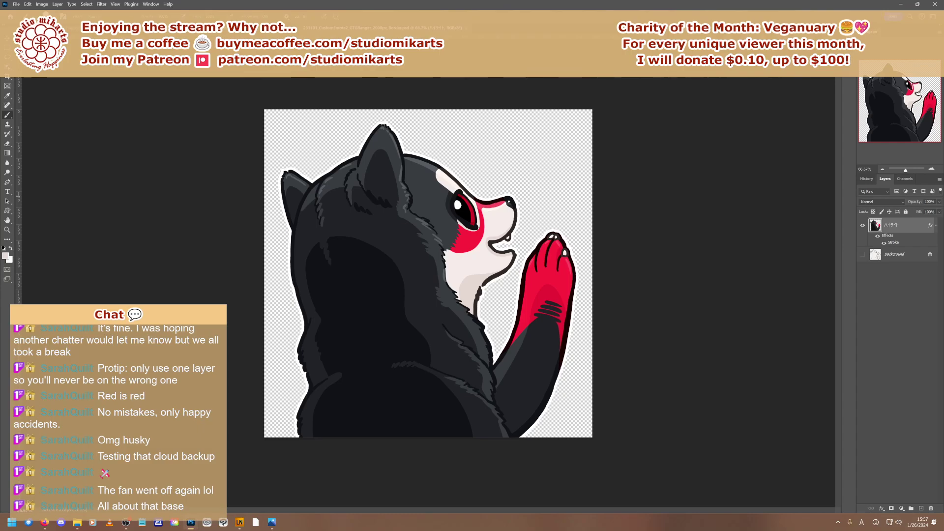
key("ctrl+Tab")
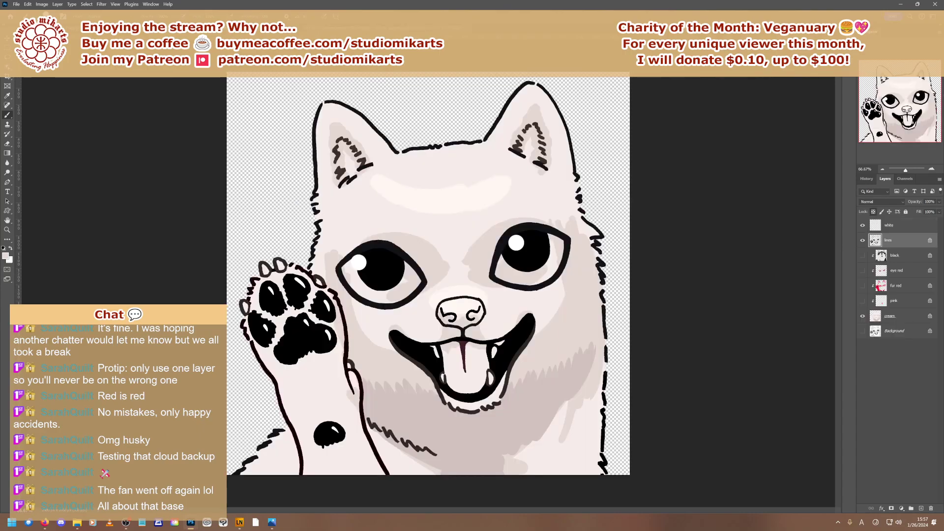
key("ctrl+Tab")
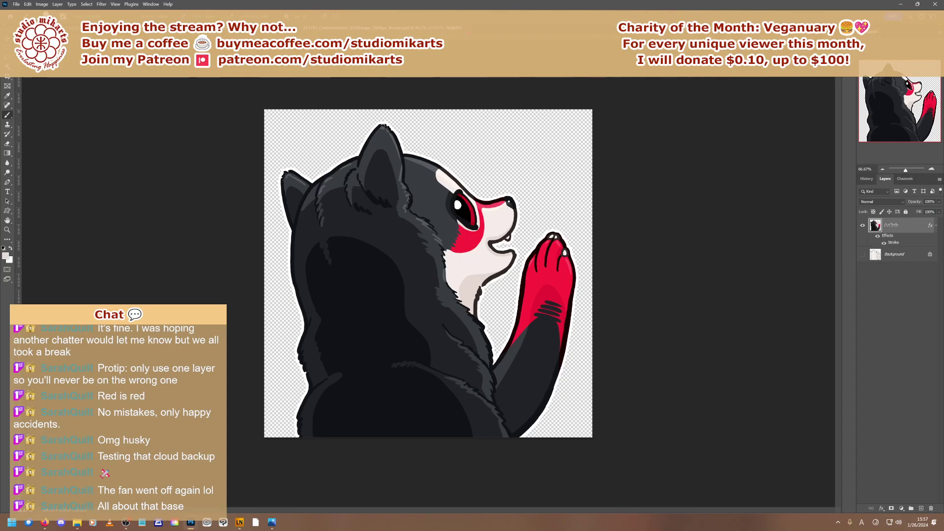
key("ctrl+Tab")
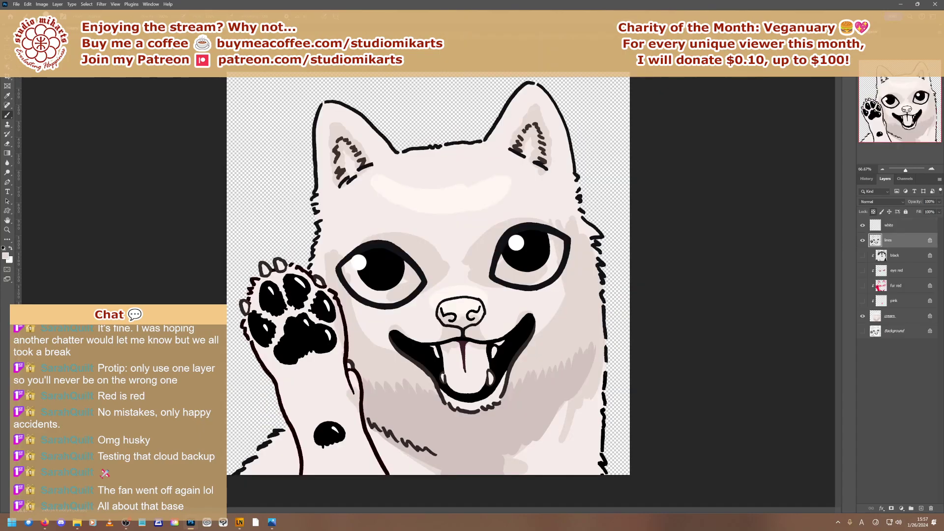
key("ctrl+Tab")
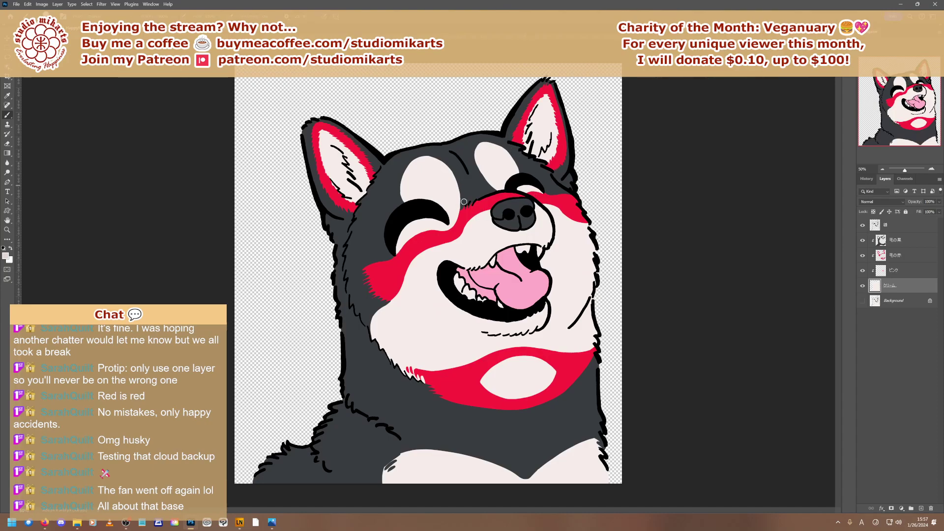
Show the waving dog's black, eye red, fur red and pink layers again and return to the laughing dog
key("ctrl+Tab")
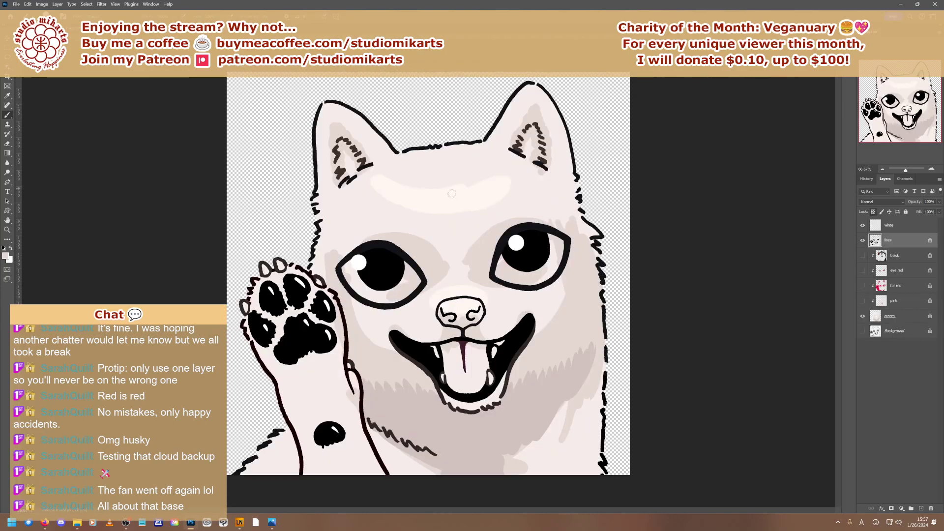
left_click(862, 255)
left_click(863, 270)
left_click(862, 285)
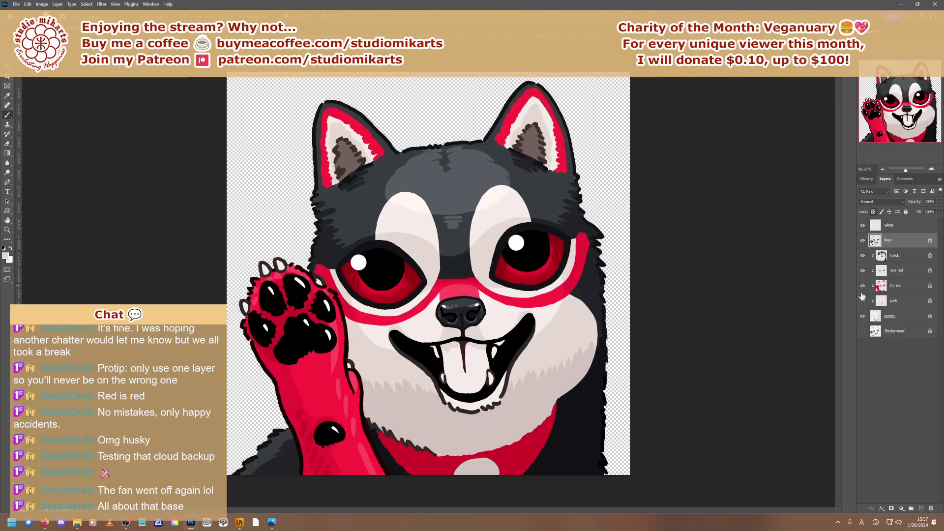
left_click(862, 301)
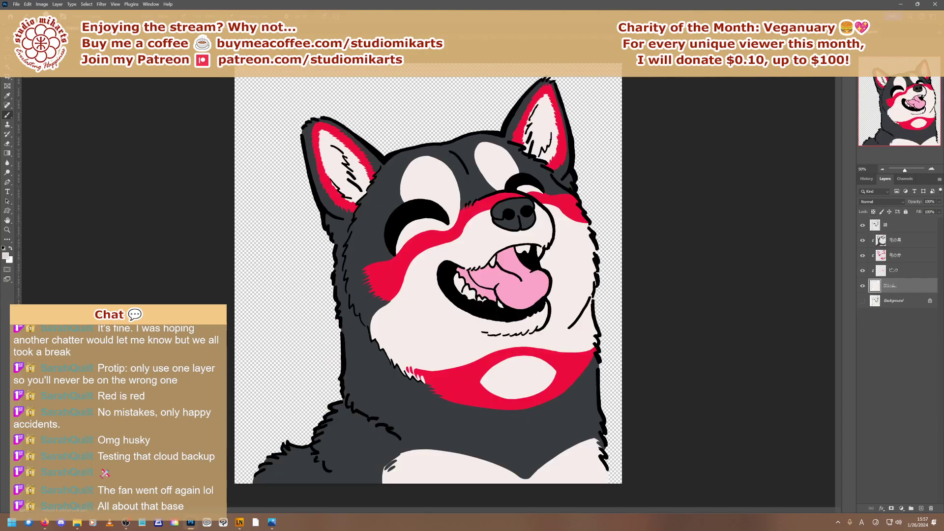
key("ctrl+Tab")
Lock the cream layer's transparent pixels, enlarge the brush and paint the chest patch in the cream shadow colour
left_click(873, 212)
right_click(450, 362)
left_click_drag(472, 298, 495, 299)
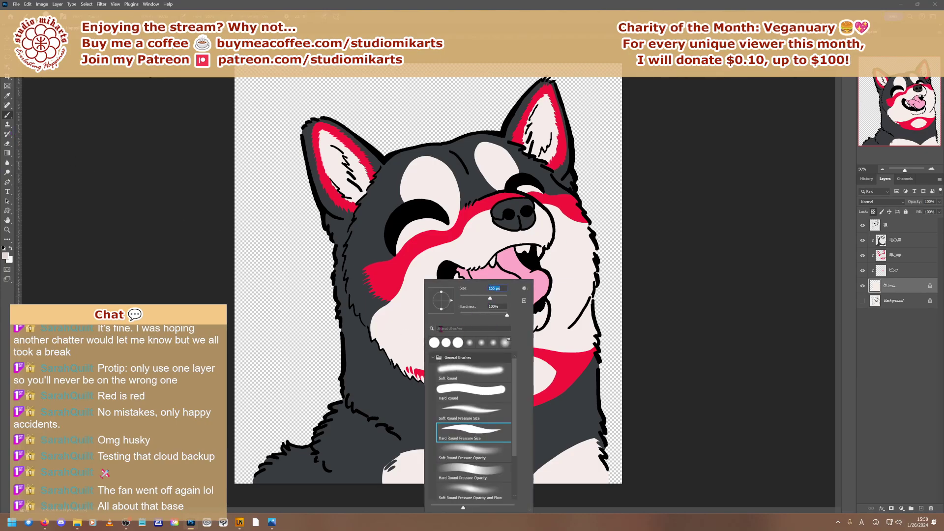
left_click(385, 479)
mouse_move(422, 468)
left_mouse_down()
mouse_move(528, 492)
mouse_move(516, 467)
mouse_move(522, 454)
mouse_move(545, 465)
mouse_move(554, 458)
mouse_move(597, 492)
mouse_move(599, 483)
mouse_move(370, 463)
left_mouse_up()
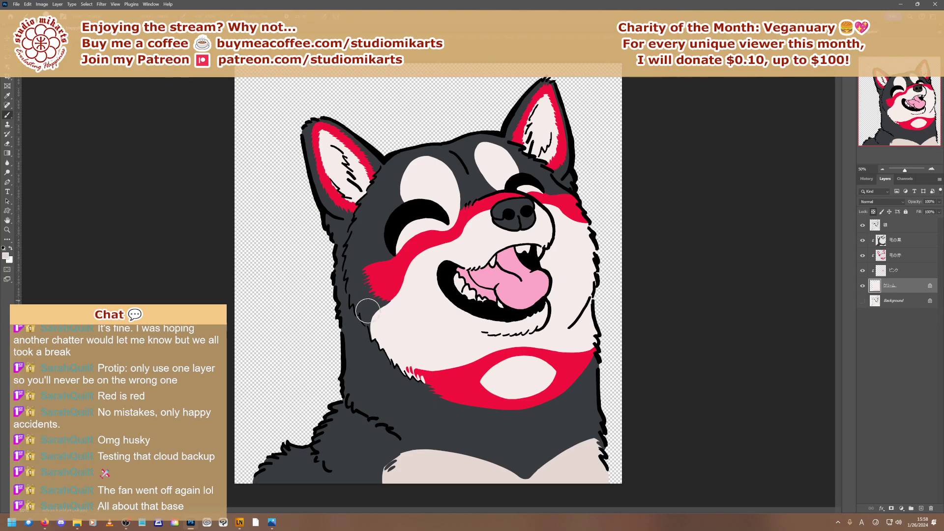
Paint cream shadow across the lower cheek, jaw and chin spot, extending it up beneath the mouth
mouse_move(368, 314)
left_mouse_down()
mouse_move(445, 381)
mouse_move(383, 326)
mouse_move(517, 409)
mouse_move(372, 313)
mouse_move(545, 405)
mouse_move(398, 344)
mouse_move(470, 383)
mouse_move(602, 352)
mouse_move(566, 380)
mouse_move(610, 322)
mouse_move(562, 377)
mouse_move(428, 367)
mouse_move(490, 386)
mouse_move(570, 358)
mouse_move(607, 295)
mouse_move(584, 325)
mouse_move(586, 315)
mouse_move(516, 370)
left_mouse_up()
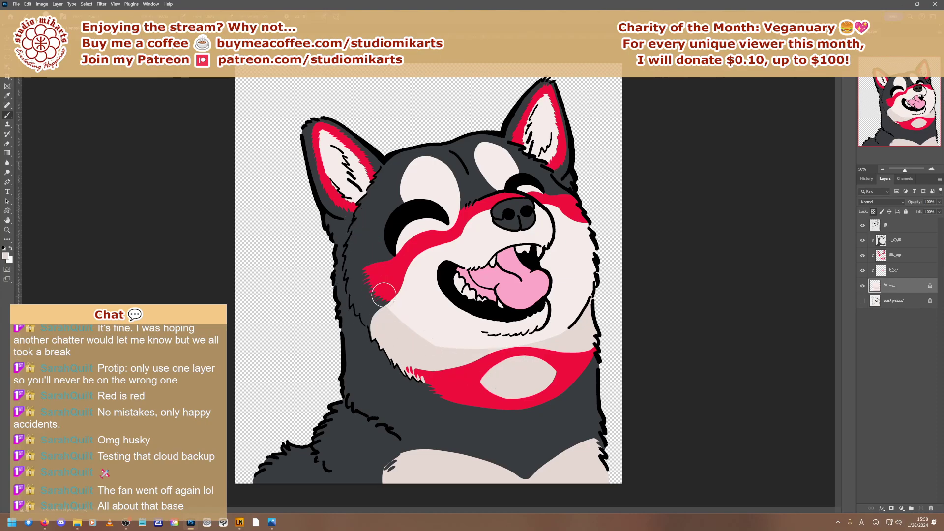
left_click_drag(383, 295, 488, 364)
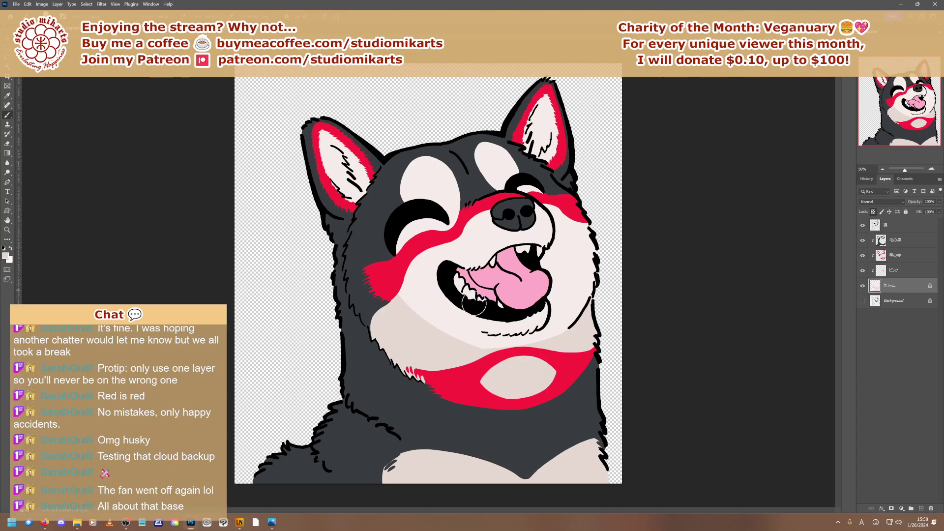
mouse_move(445, 284)
left_mouse_down()
mouse_move(451, 345)
mouse_move(462, 293)
mouse_move(467, 332)
mouse_move(486, 355)
mouse_move(508, 349)
mouse_move(513, 315)
mouse_move(544, 315)
left_mouse_up()
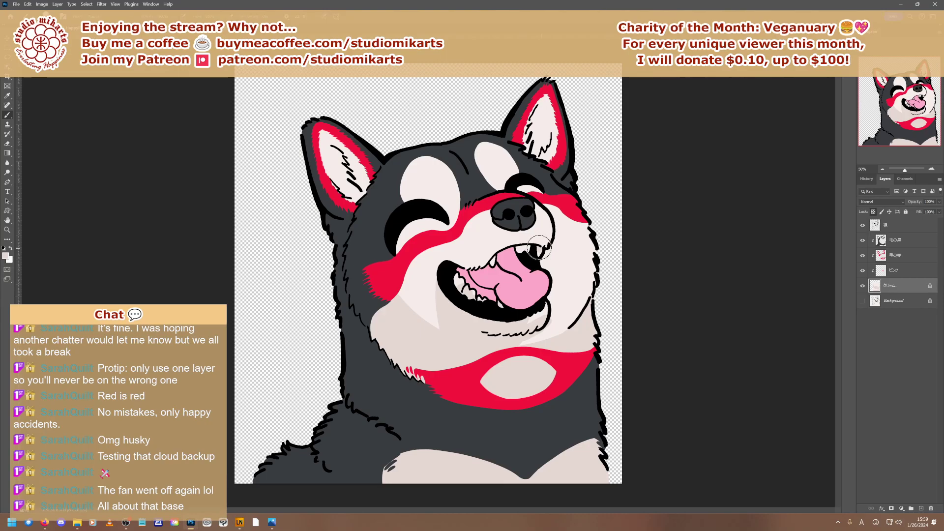
Shade the muzzle around the mouth and the lower far cheek, and shorten the pointed light area on the near cheek
mouse_move(539, 251)
left_mouse_down()
mouse_move(522, 245)
mouse_move(490, 265)
mouse_move(529, 246)
mouse_move(466, 276)
mouse_move(492, 259)
mouse_move(449, 272)
left_mouse_up()
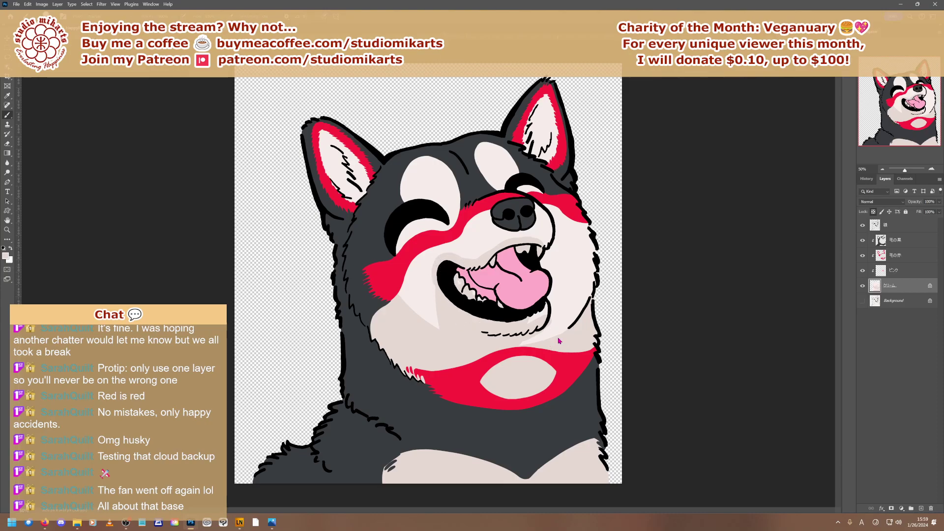
mouse_move(443, 260)
left_mouse_down()
mouse_move(467, 263)
mouse_move(475, 251)
mouse_move(462, 241)
mouse_move(505, 244)
left_mouse_up()
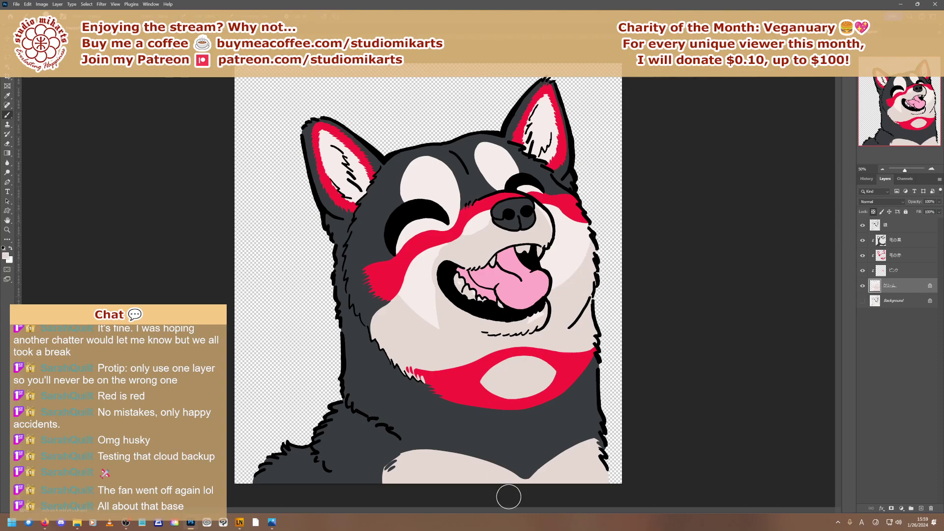
mouse_move(432, 317)
left_mouse_down()
mouse_move(396, 302)
mouse_move(447, 318)
mouse_move(391, 296)
mouse_move(454, 316)
mouse_move(387, 289)
left_mouse_up()
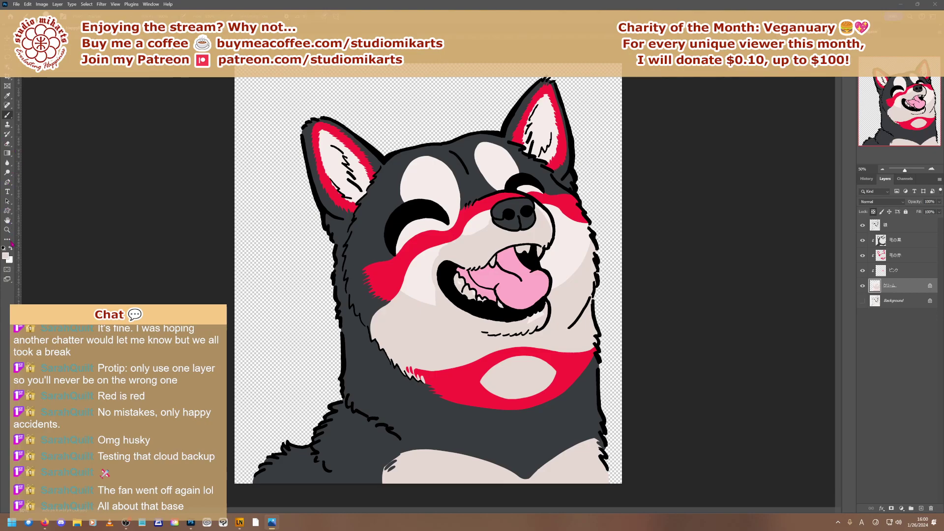
Replace the white swatch with the light cream sampled from the near brow spot, RGB 244, 237, 234
left_click(7, 255)
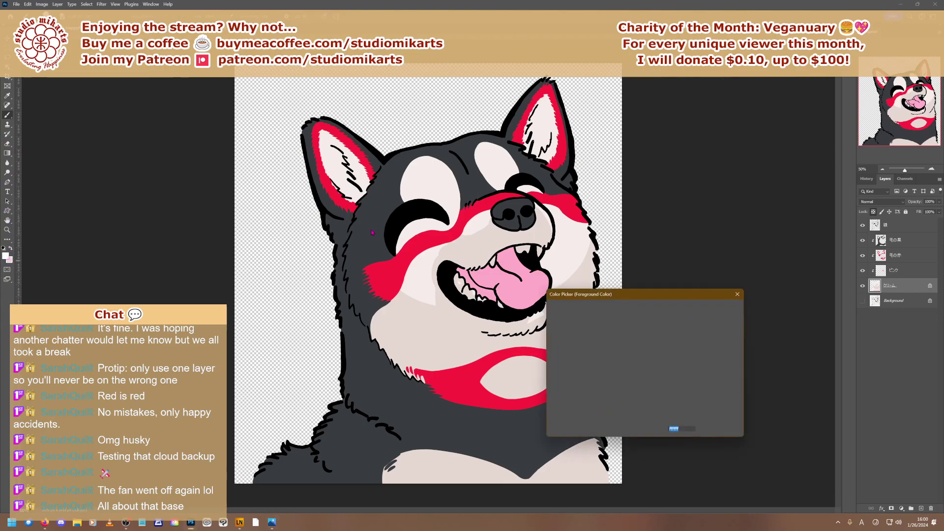
left_click(436, 173)
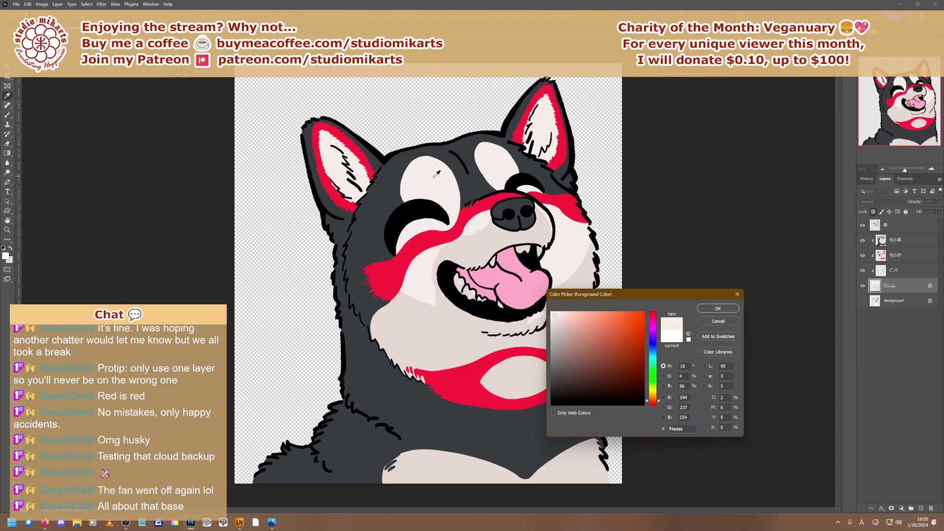
left_click(717, 309)
Paint cream shadow on the lower parts of the brow spots and inside both ears
mouse_move(464, 216)
left_mouse_down()
mouse_move(445, 237)
mouse_move(484, 217)
mouse_move(425, 251)
left_mouse_up()
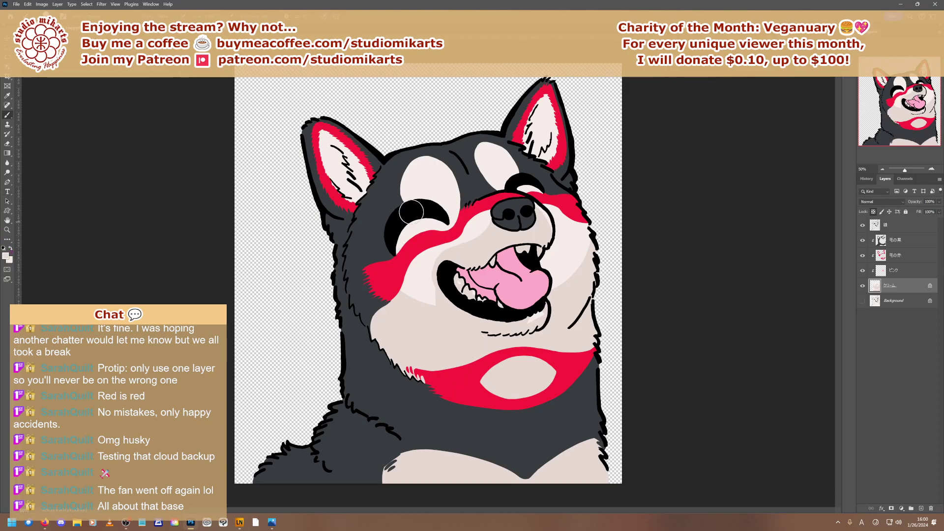
mouse_move(422, 205)
left_mouse_down()
mouse_move(458, 216)
mouse_move(443, 217)
mouse_move(462, 213)
mouse_move(462, 197)
left_mouse_up()
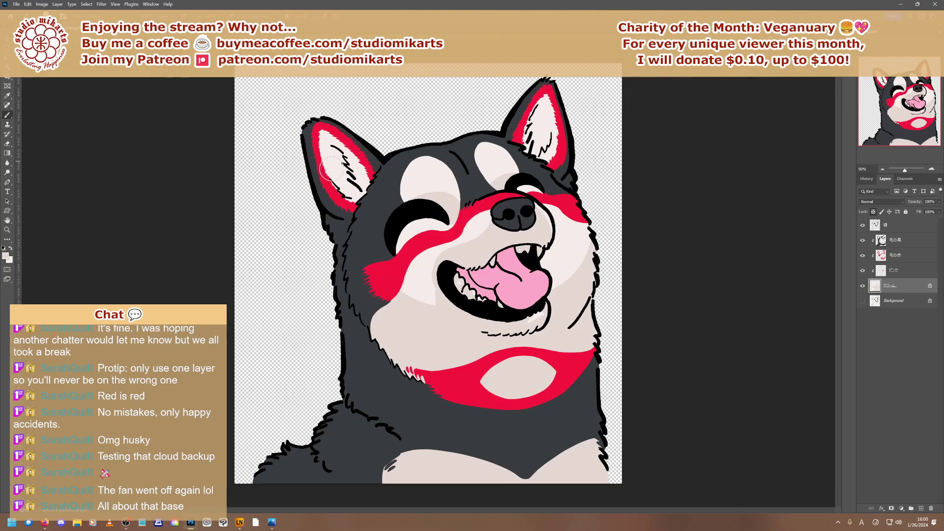
mouse_move(329, 158)
left_mouse_down()
mouse_move(344, 192)
mouse_move(361, 194)
mouse_move(324, 147)
mouse_move(339, 165)
left_mouse_up()
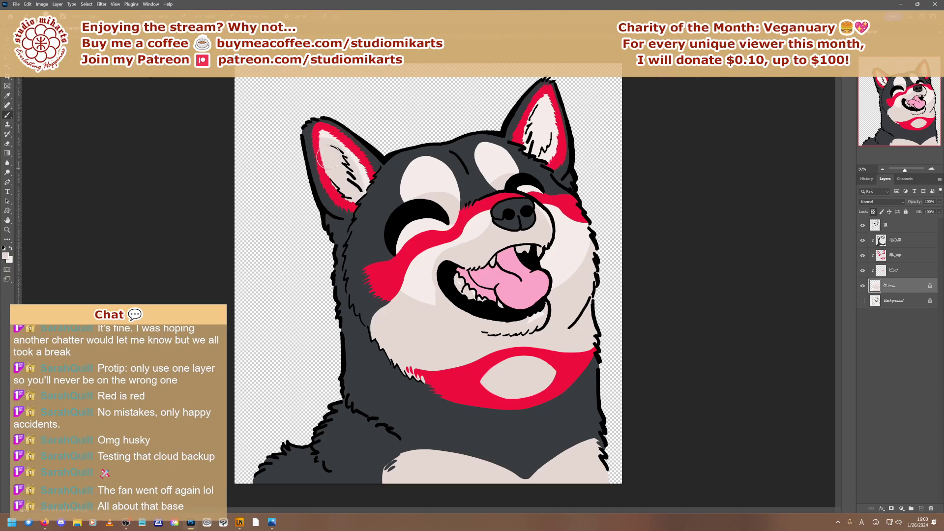
mouse_move(538, 118)
left_mouse_down()
mouse_move(529, 154)
mouse_move(540, 113)
mouse_move(531, 156)
mouse_move(539, 113)
mouse_move(543, 147)
mouse_move(540, 109)
mouse_move(539, 157)
mouse_move(535, 119)
mouse_move(529, 128)
mouse_move(543, 137)
mouse_move(539, 114)
mouse_move(546, 157)
left_mouse_up()
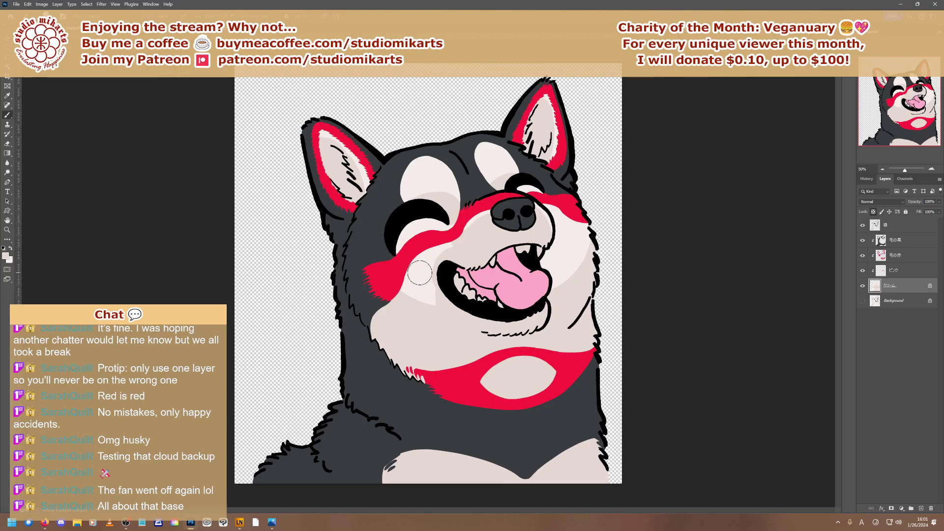
Round off the lower edge of the light area on the near cheek and check the cream layer by toggling its visibility
key("e")
right_click(486, 240)
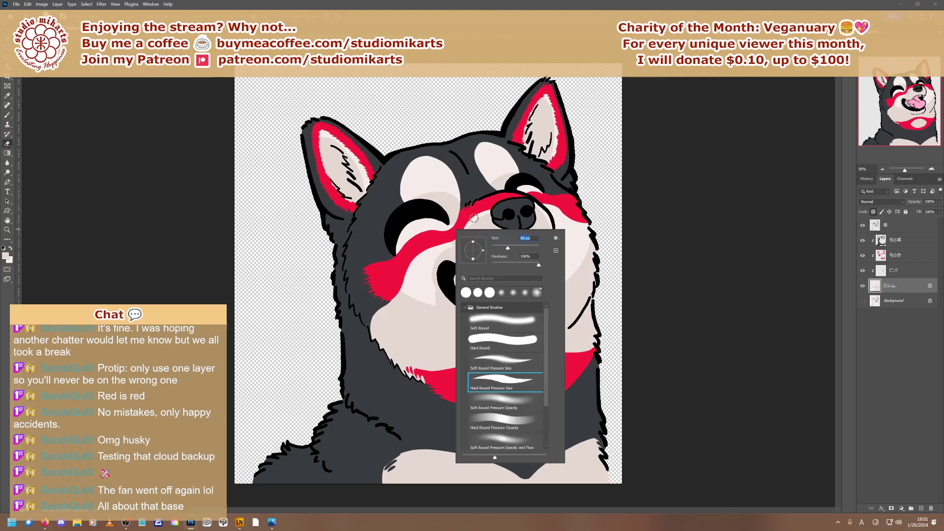
key("Return")
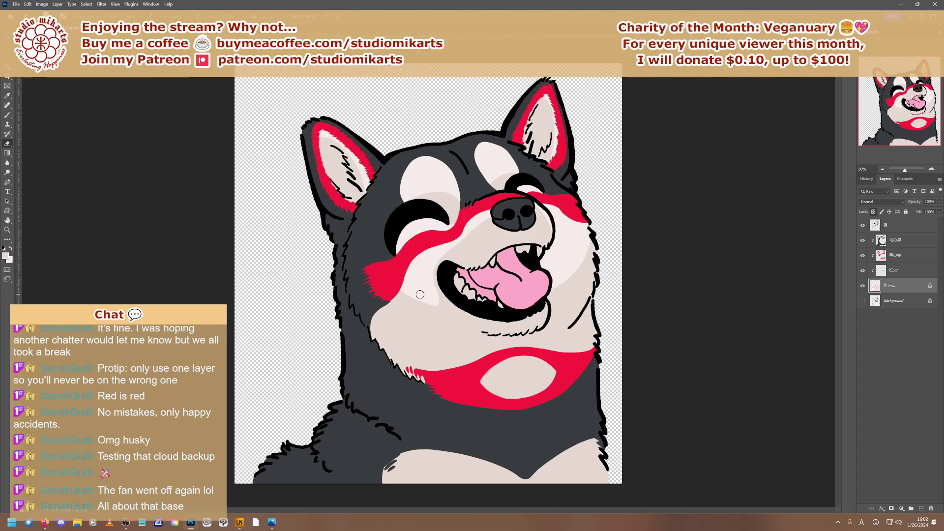
key("b")
left_click(862, 287)
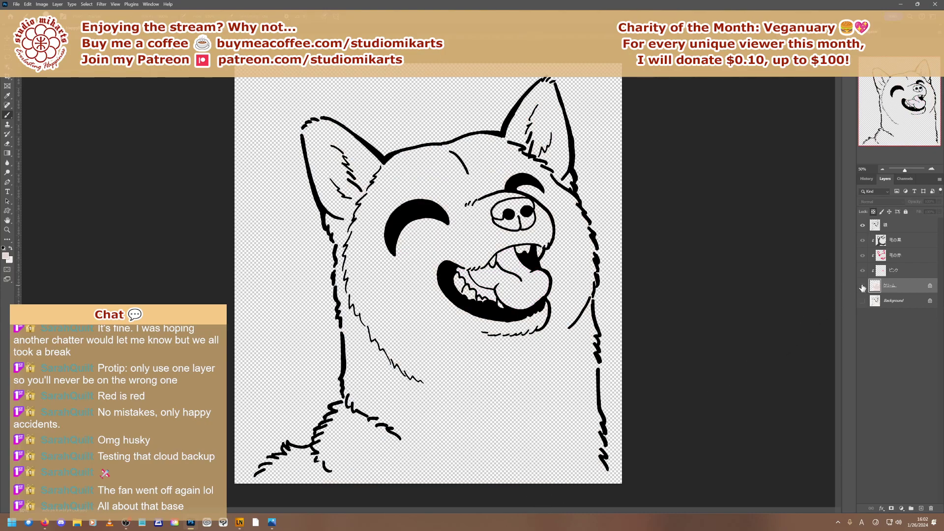
left_click(862, 286)
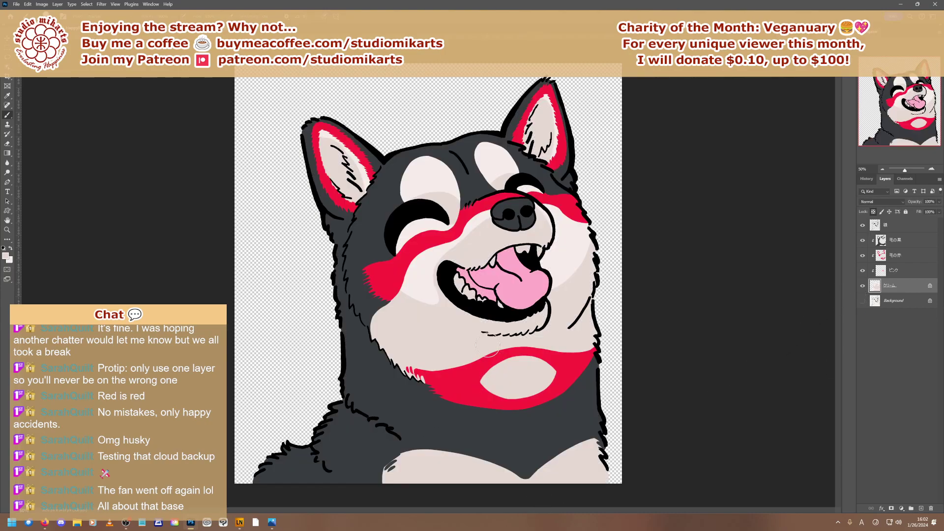
Paint a small cream shadow crease on the near cheek beside the mouth and light fur strokes inside both ears
right_click(448, 275)
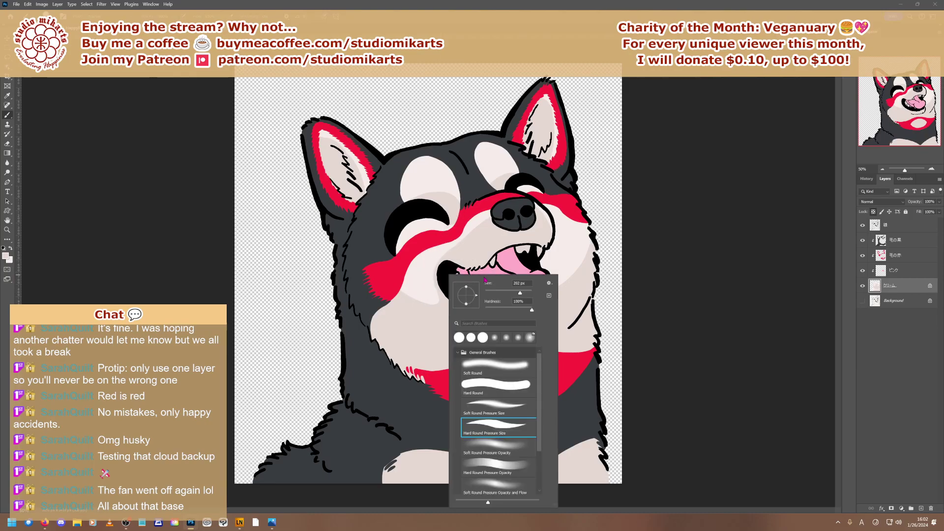
left_click(439, 249)
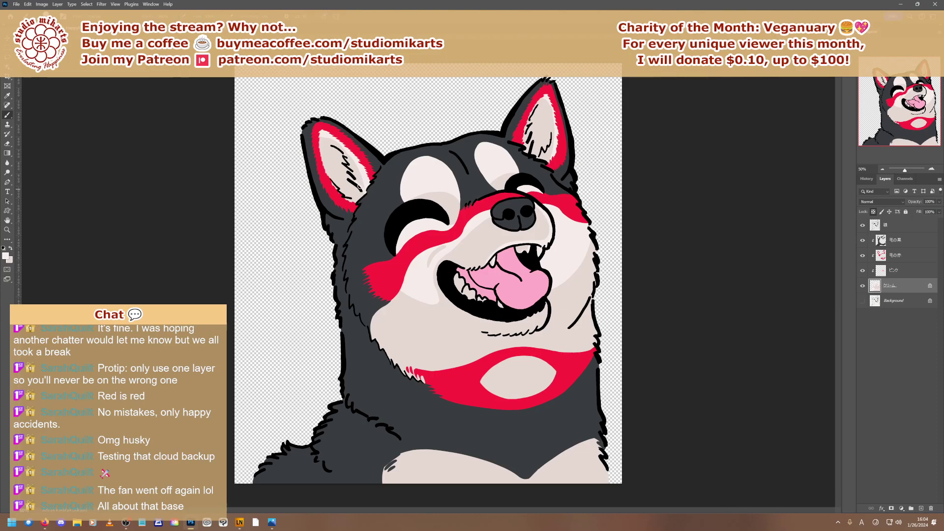
left_click_drag(349, 178, 357, 186)
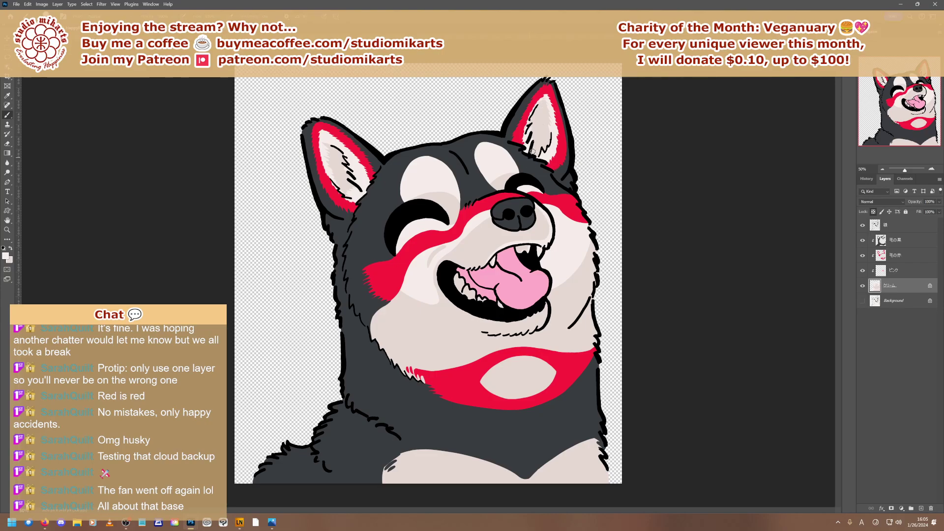
left_click_drag(538, 145, 541, 160)
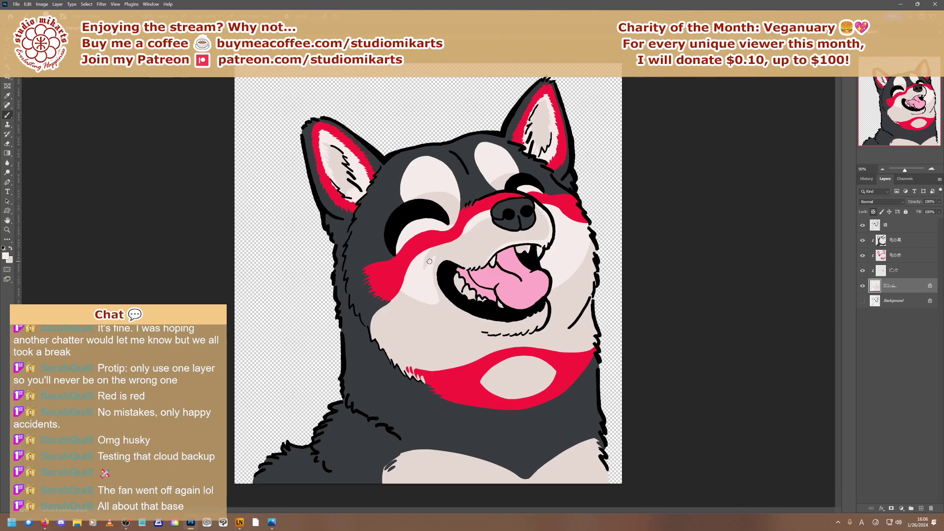
Sample the darker cream shadow from the lower cheek of the waving dog illustration and return to the laughing dog
key("bracketright")
key("bracketright")
key("ctrl+Tab")
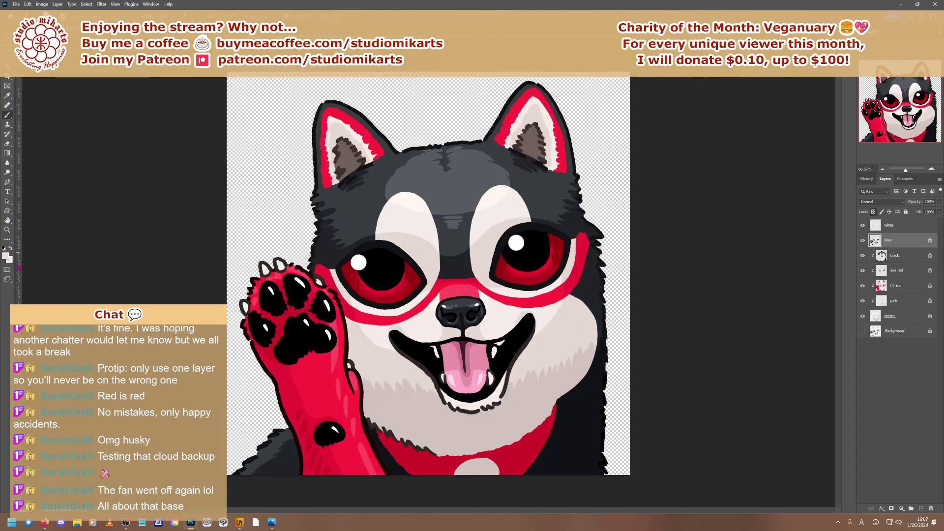
key("alt")
left_click(534, 400, "alt")
key("ctrl+Tab")
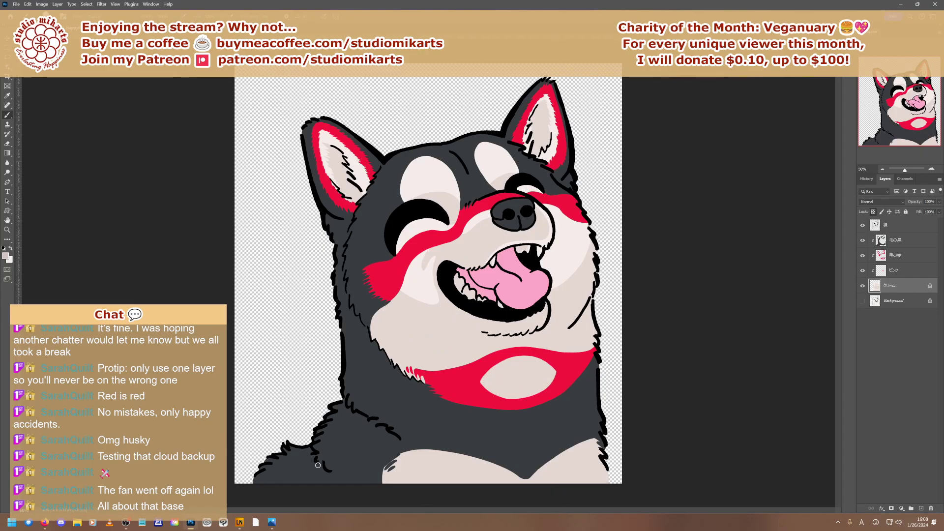
Paint the darker cream shadow across the chest fur, finishing it with hatched fur strokes near the far shoulder
right_click(472, 483)
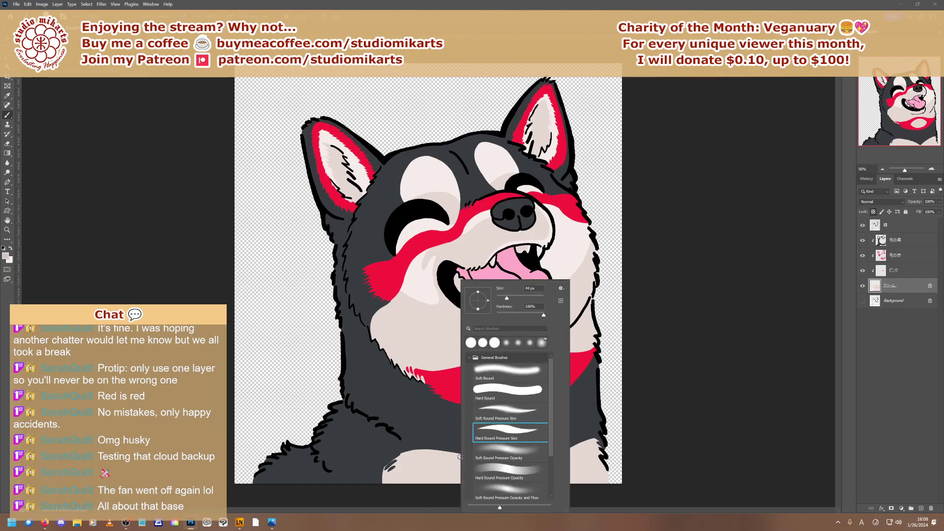
key("Return")
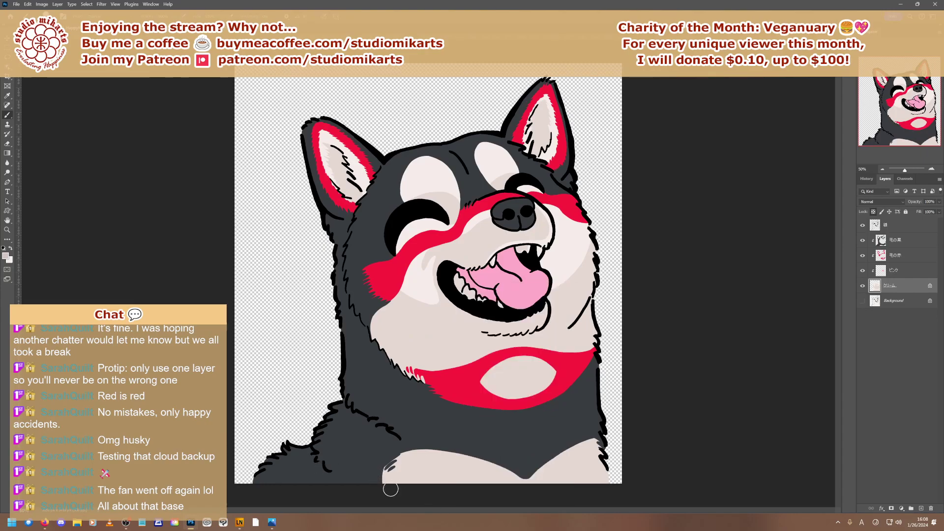
mouse_move(489, 498)
left_mouse_down()
mouse_move(519, 495)
mouse_move(509, 460)
mouse_move(572, 494)
mouse_move(552, 456)
mouse_move(586, 484)
mouse_move(559, 448)
mouse_move(587, 494)
left_mouse_up()
right_click(585, 456)
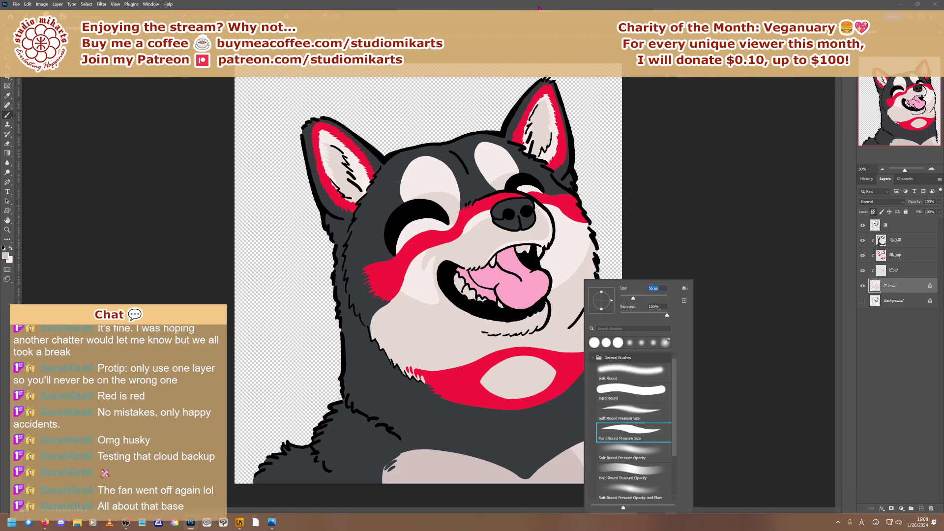
left_click(672, 148)
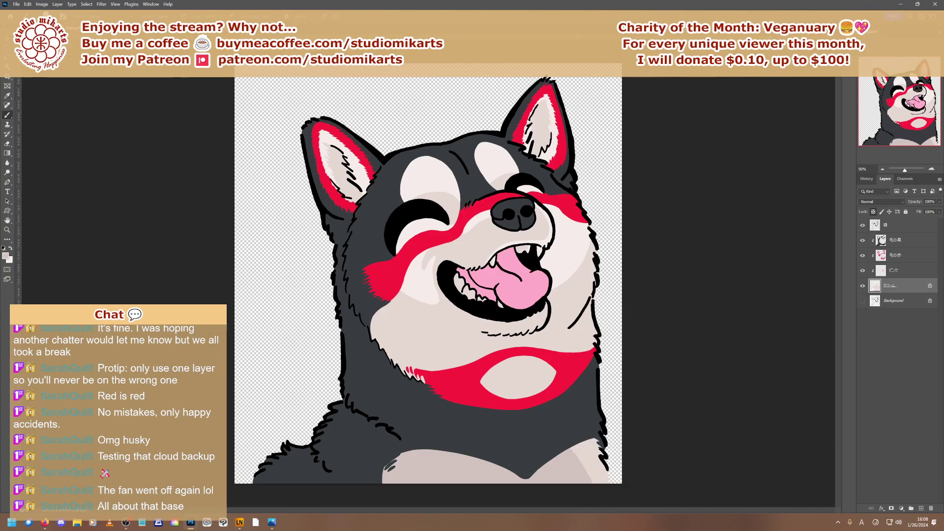
mouse_move(576, 449)
left_mouse_down()
mouse_move(589, 469)
mouse_move(597, 465)
left_mouse_up()
right_click(523, 372)
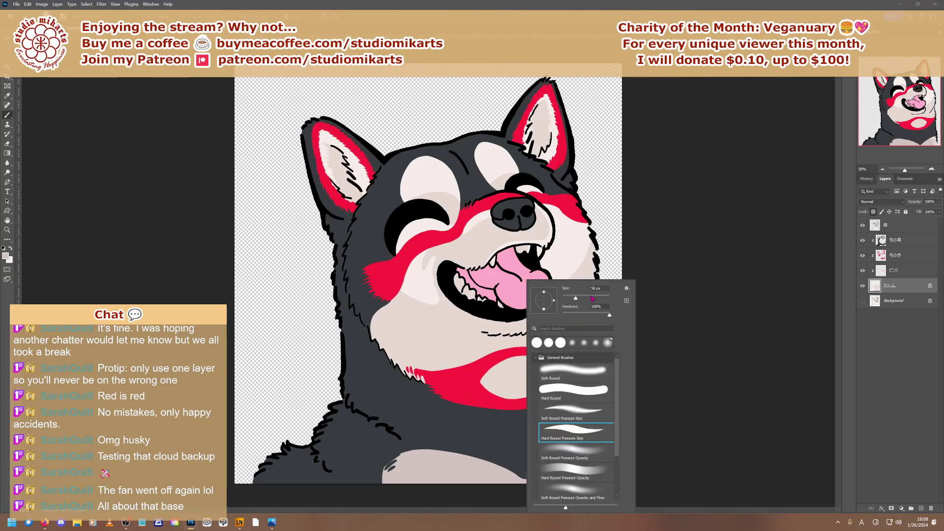
key("Escape")
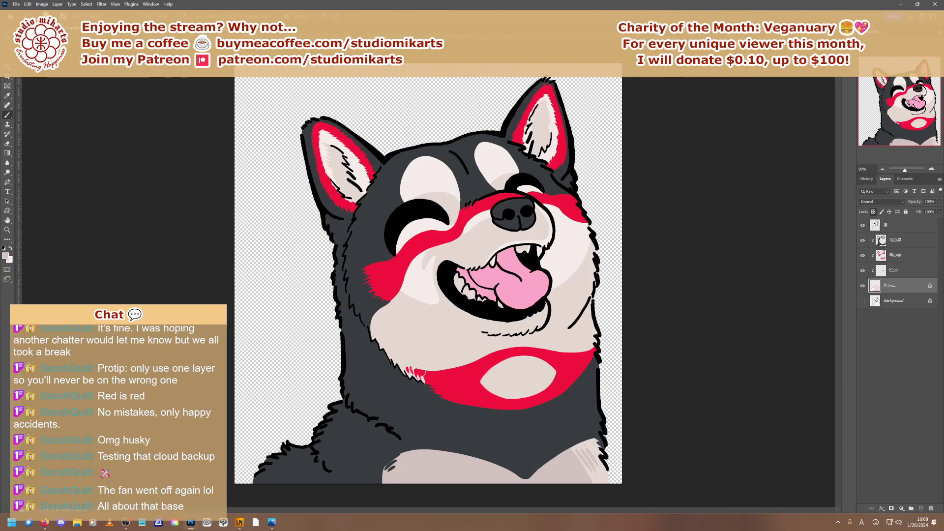
Paint the darker cream shadow along the near side of the lower jaw and over the chin spot
mouse_move(419, 368)
left_mouse_down()
mouse_move(387, 359)
mouse_move(368, 337)
mouse_move(423, 369)
mouse_move(367, 347)
left_mouse_up()
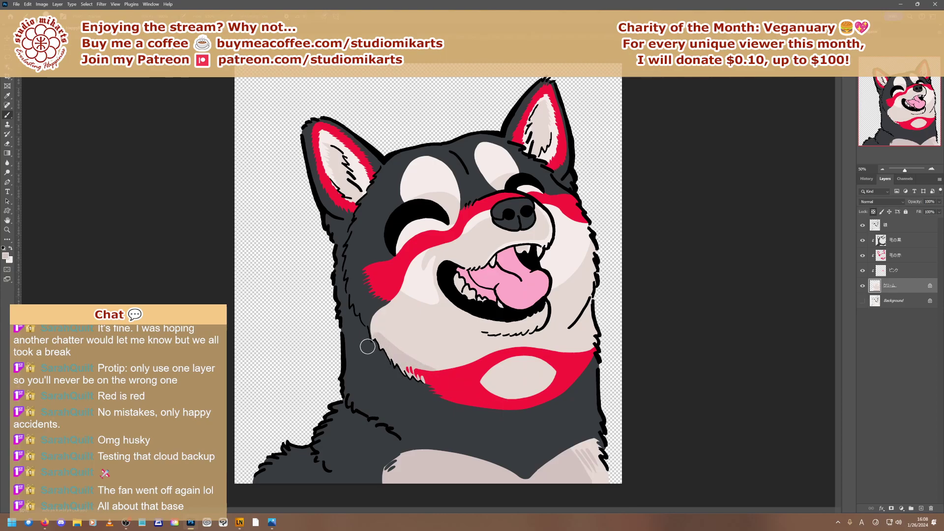
mouse_move(494, 398)
left_mouse_down()
mouse_move(526, 397)
mouse_move(485, 389)
mouse_move(548, 384)
left_mouse_up()
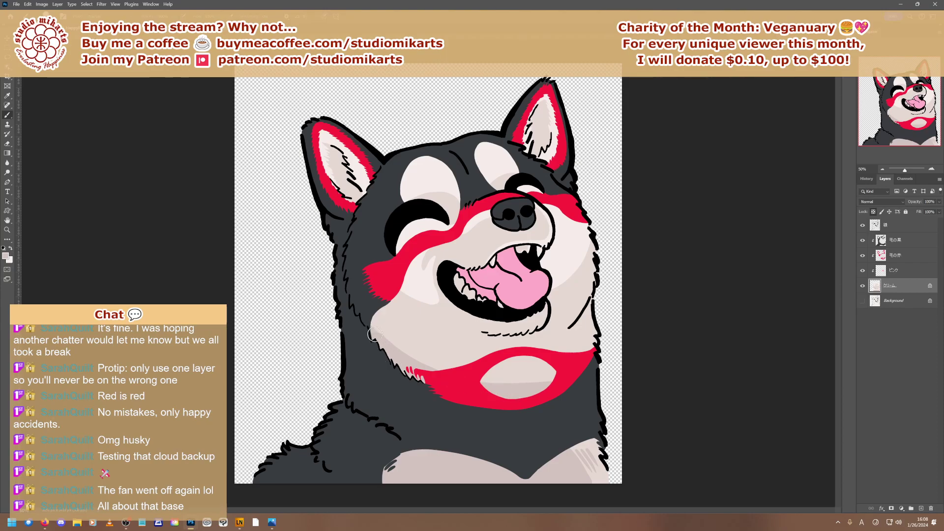
mouse_move(373, 334)
left_mouse_down()
mouse_move(538, 406)
mouse_move(374, 323)
mouse_move(486, 389)
mouse_move(391, 345)
mouse_move(435, 378)
mouse_move(367, 312)
mouse_move(475, 381)
mouse_move(366, 311)
mouse_move(476, 372)
mouse_move(567, 382)
mouse_move(373, 311)
left_mouse_up()
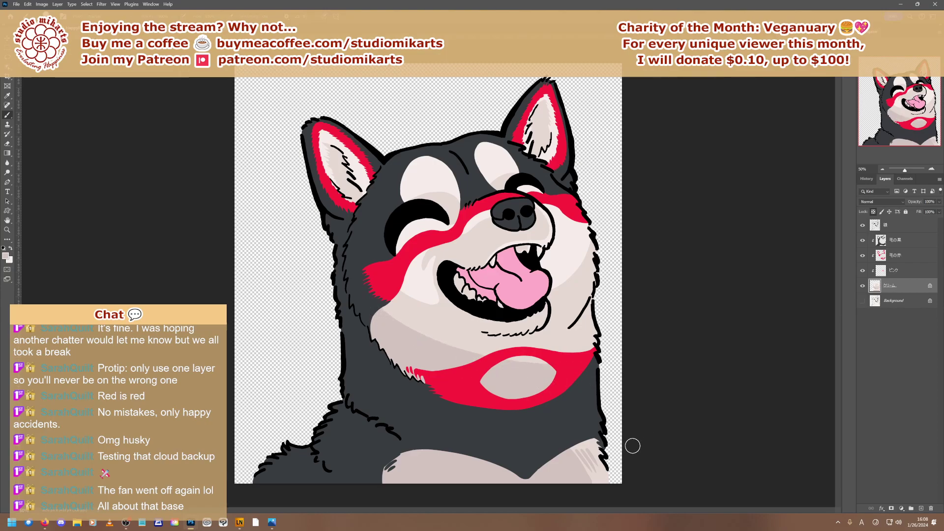
mouse_move(371, 306)
left_mouse_down()
mouse_move(575, 363)
mouse_move(378, 307)
left_mouse_up()
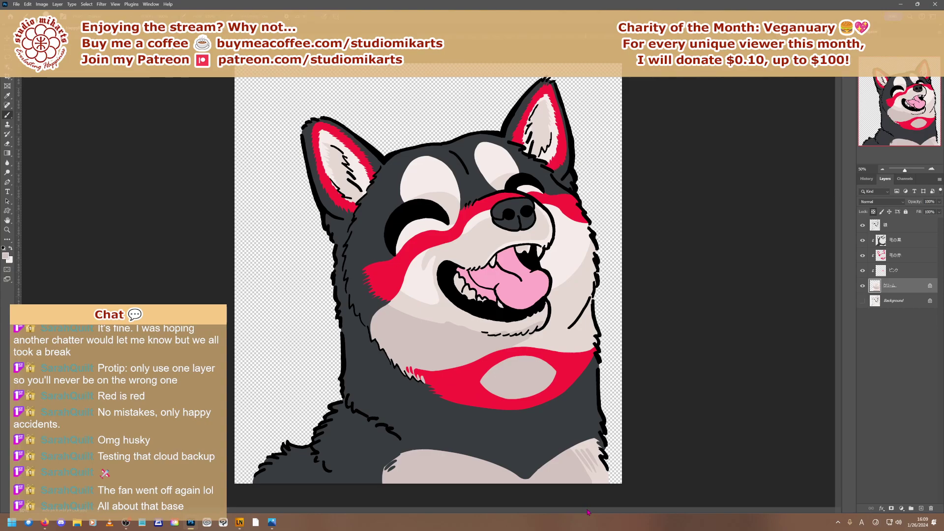
Undo the light stroke across the jaw, sample the mid cream, RGB 225, 215, 210, and reshape the jaw shadow's upper edge
left_click_drag(393, 308, 480, 327)
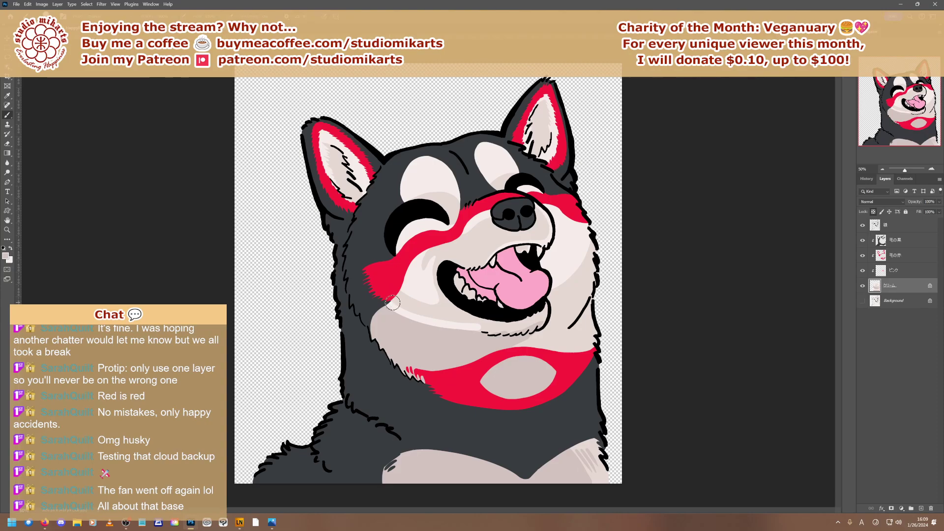
key("ctrl+z")
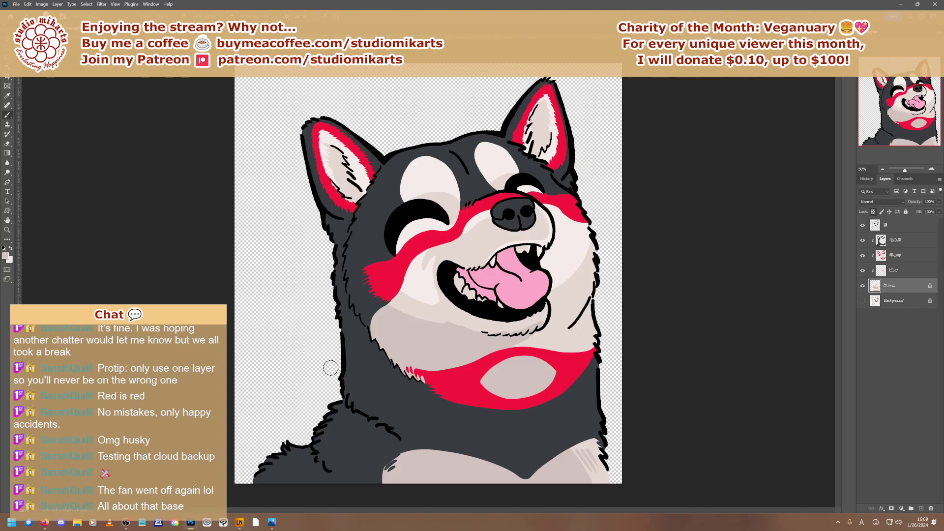
left_click(6, 256)
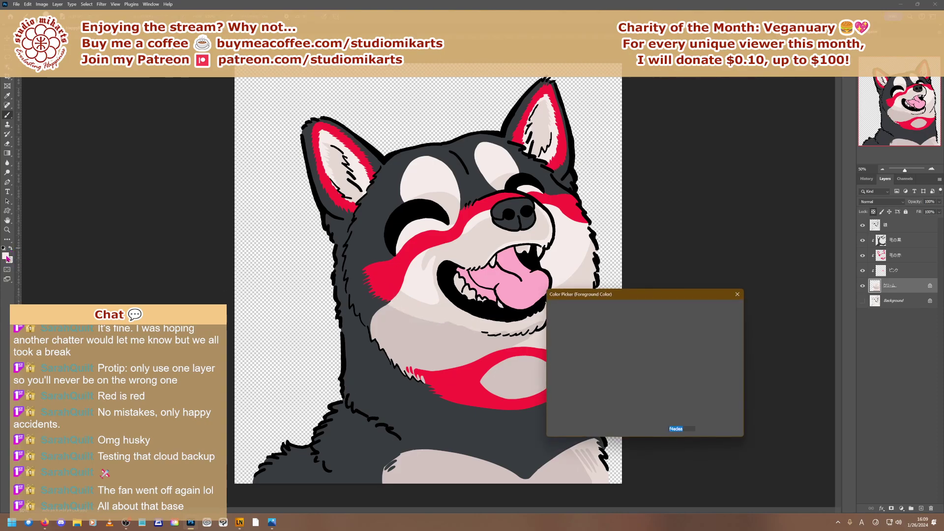
left_click(449, 310)
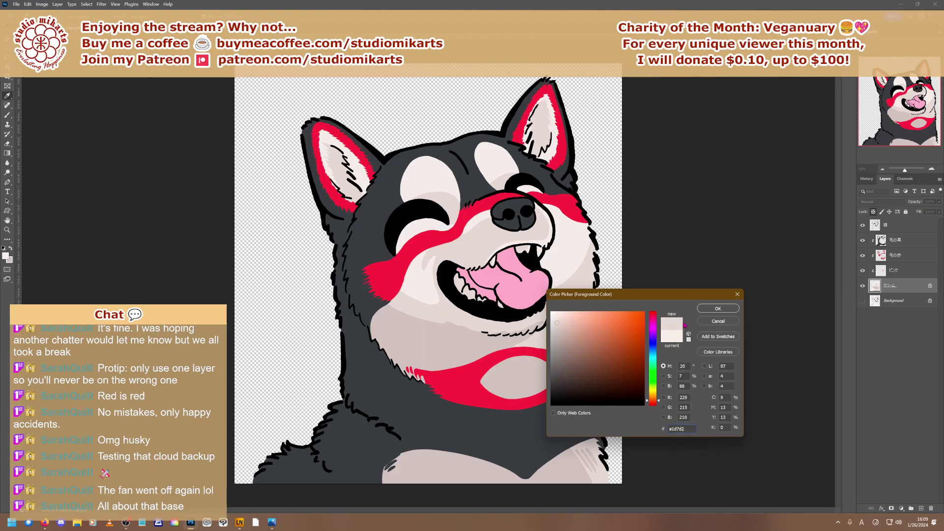
left_click(718, 309)
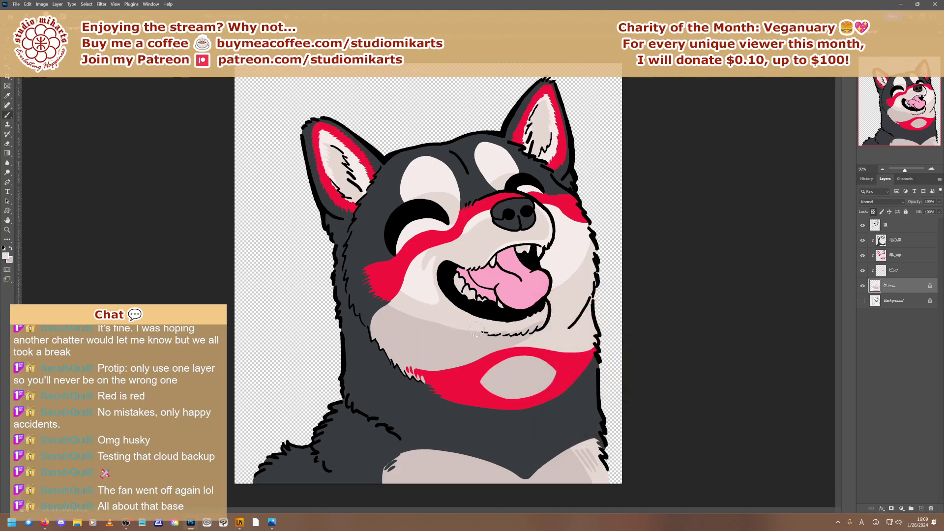
left_click_drag(428, 325, 415, 328)
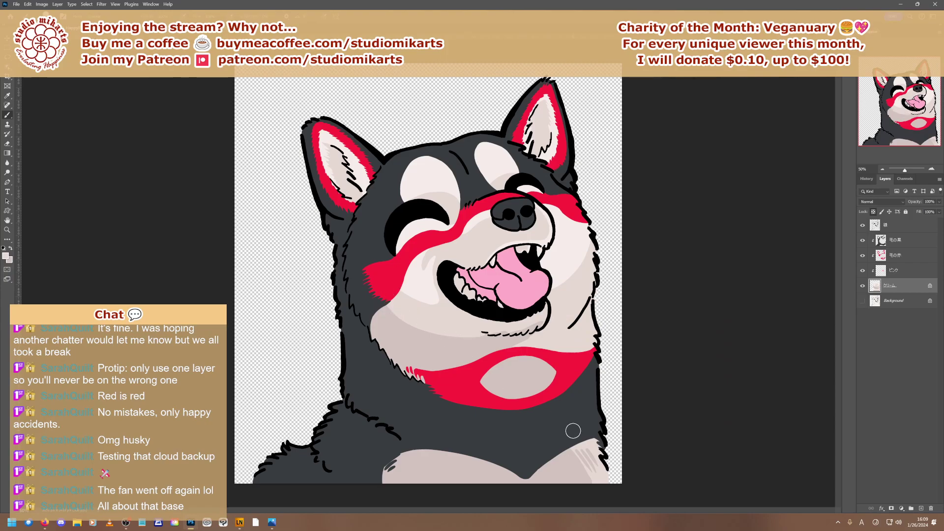
Refine the jaw shadow's edge below the mouth and add short hatched fur strokes with a smaller brush
right_click(533, 309)
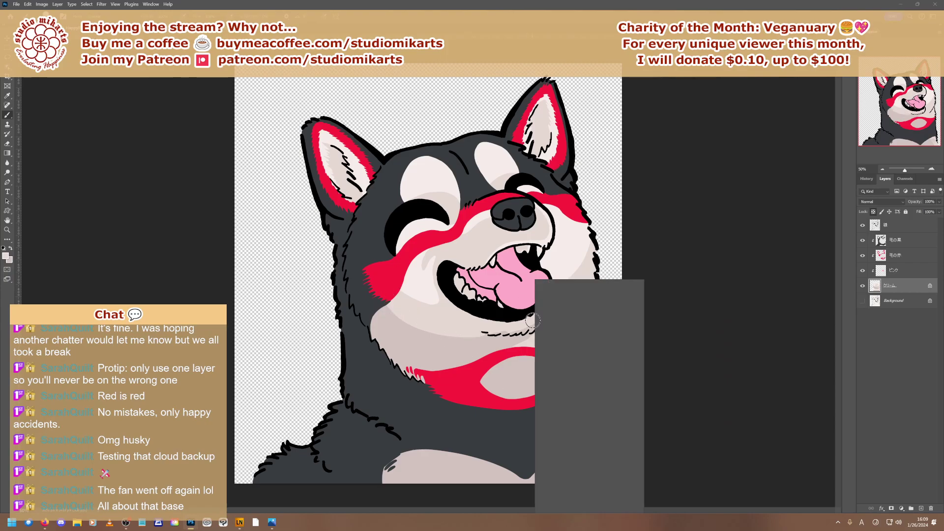
left_click_drag(600, 299, 580, 300)
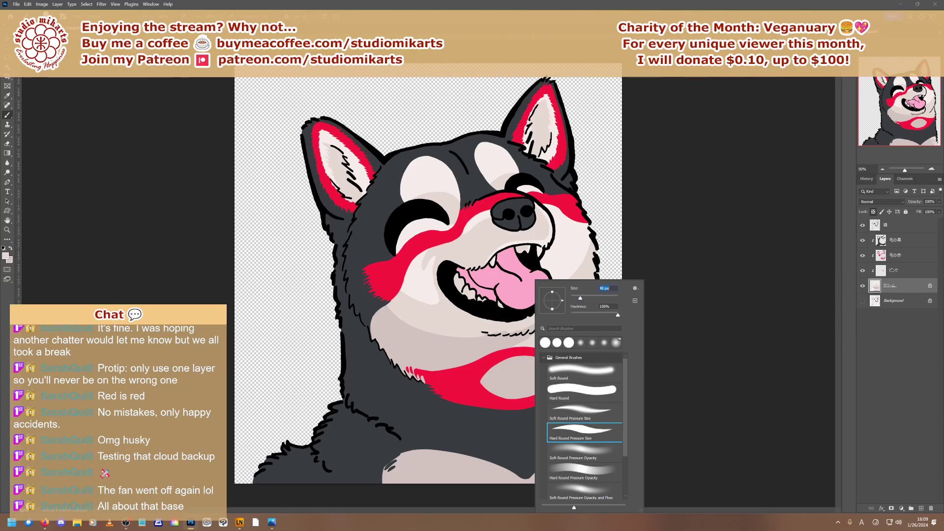
left_click(677, 162)
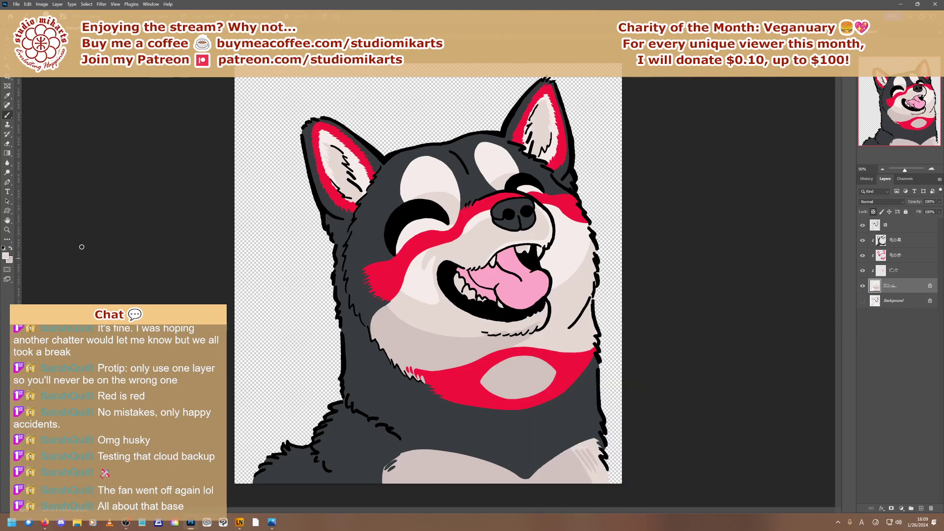
left_click(10, 249)
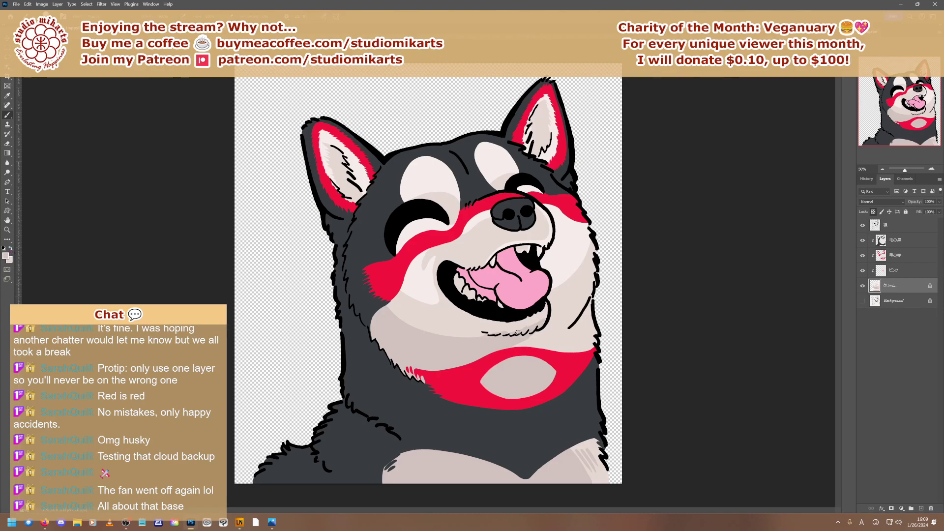
left_click_drag(481, 330, 459, 320)
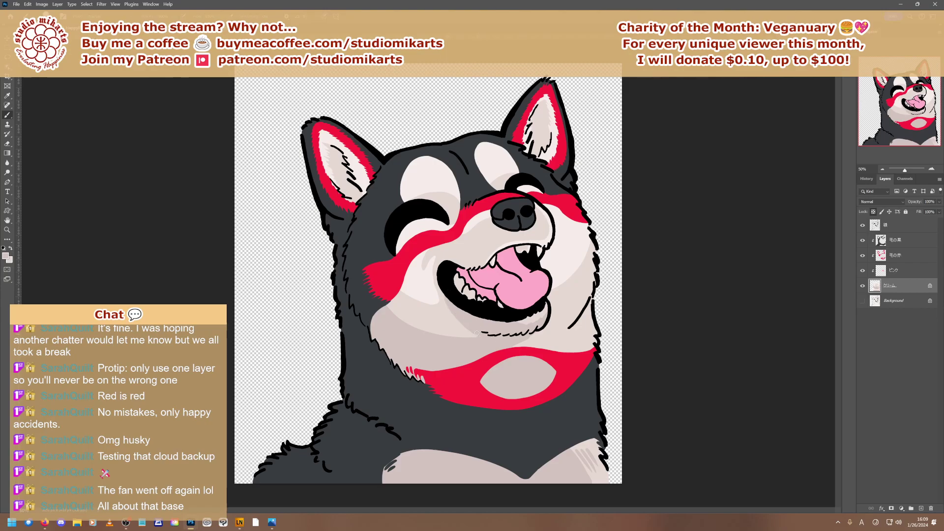
left_click_drag(470, 325, 456, 338)
right_click(472, 335)
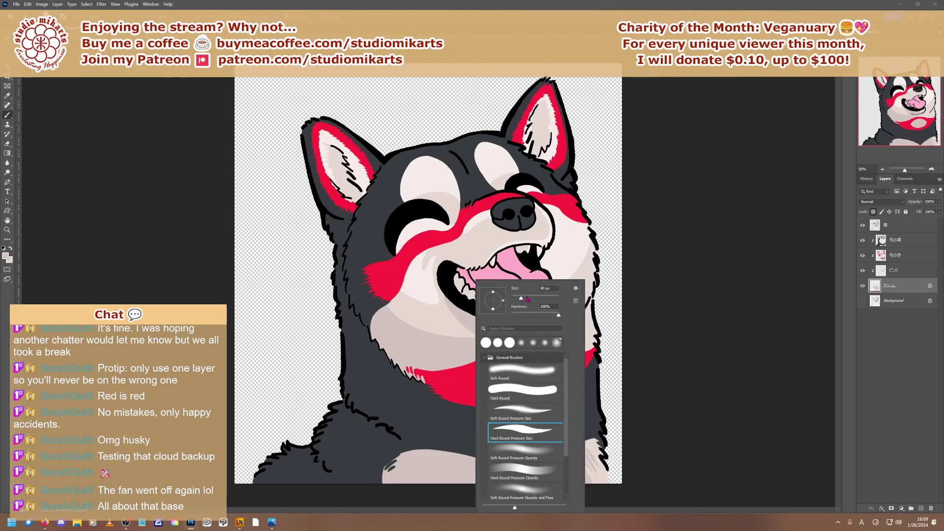
key("Return")
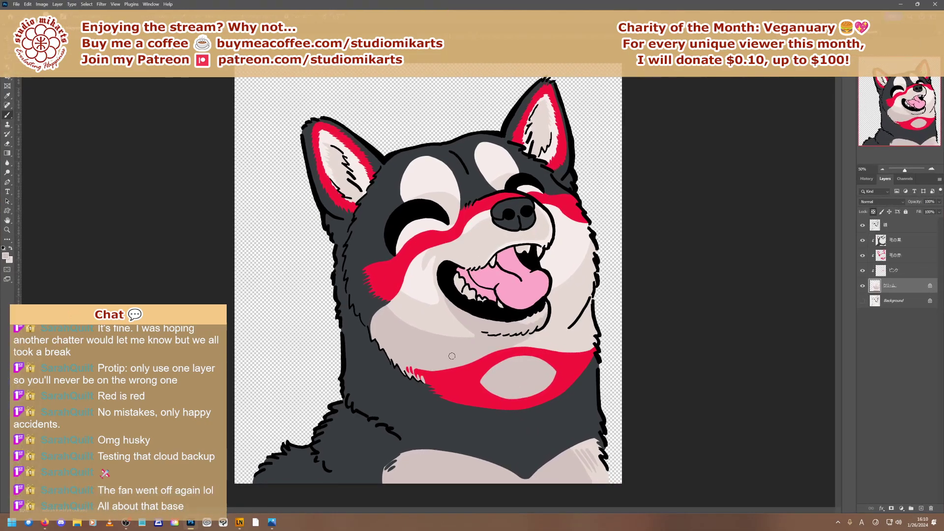
left_click_drag(468, 327, 444, 331)
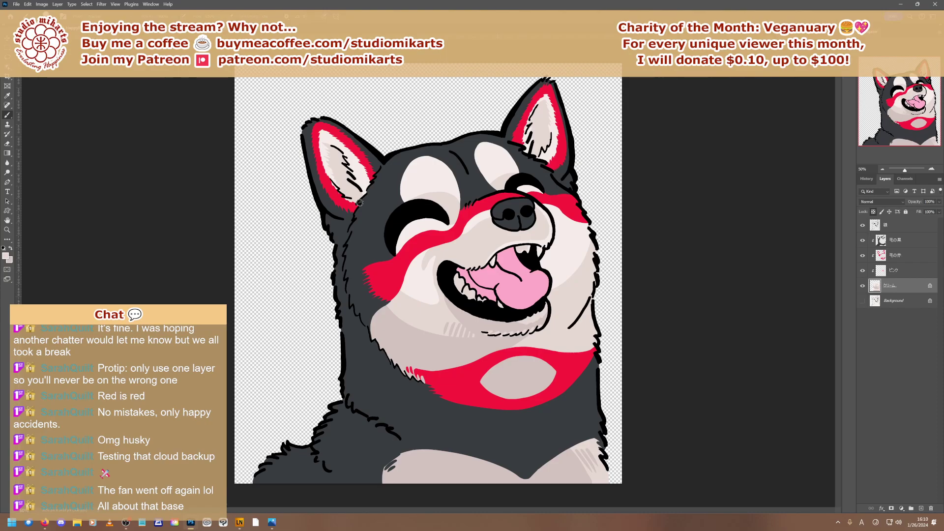
Paint darker cream shadows with hatched fur strokes in the centres of both inner ears
left_click(11, 249)
mouse_move(343, 195)
left_mouse_down()
mouse_move(338, 176)
mouse_move(326, 139)
left_mouse_up()
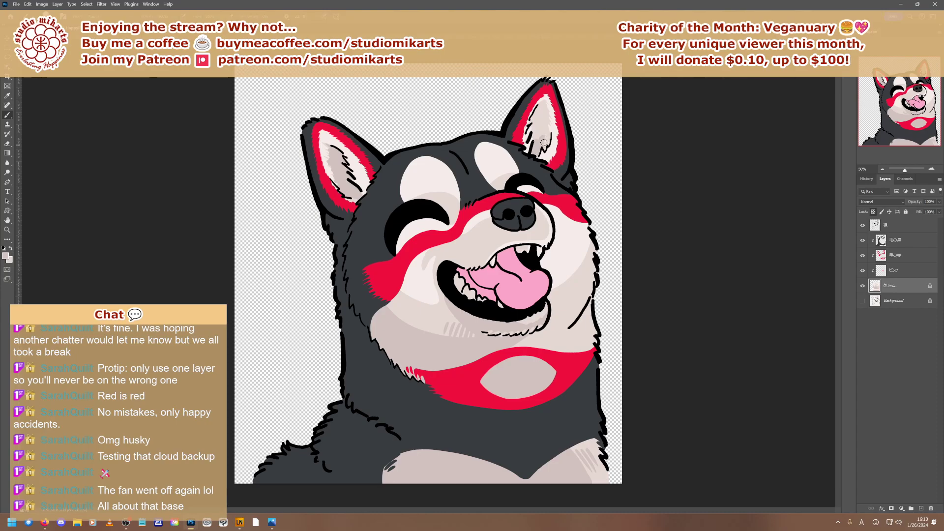
mouse_move(546, 140)
left_mouse_down()
mouse_move(541, 129)
mouse_move(536, 135)
mouse_move(545, 118)
mouse_move(530, 117)
left_mouse_up()
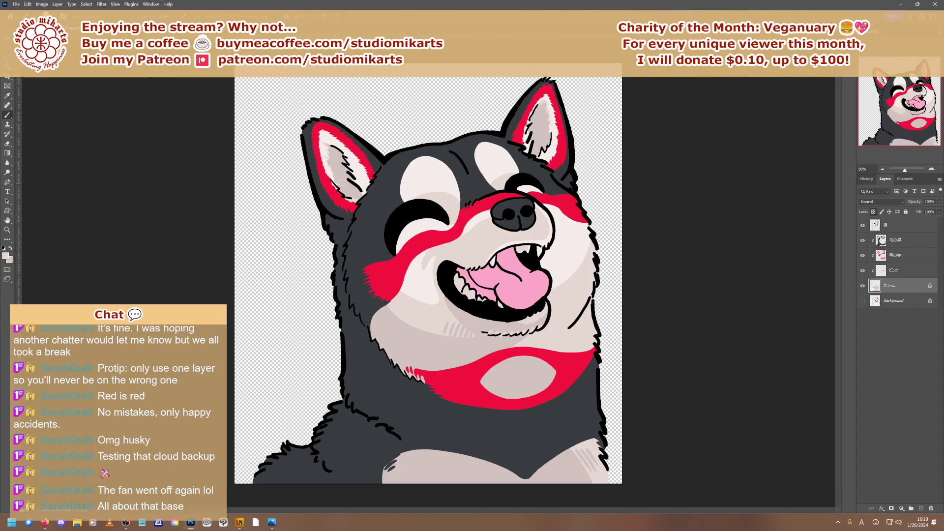
left_click_drag(358, 176, 331, 142)
Sample the light cream, RGB 244, 237, 234, and paint light fur strokes inside the ears
left_click(6, 255)
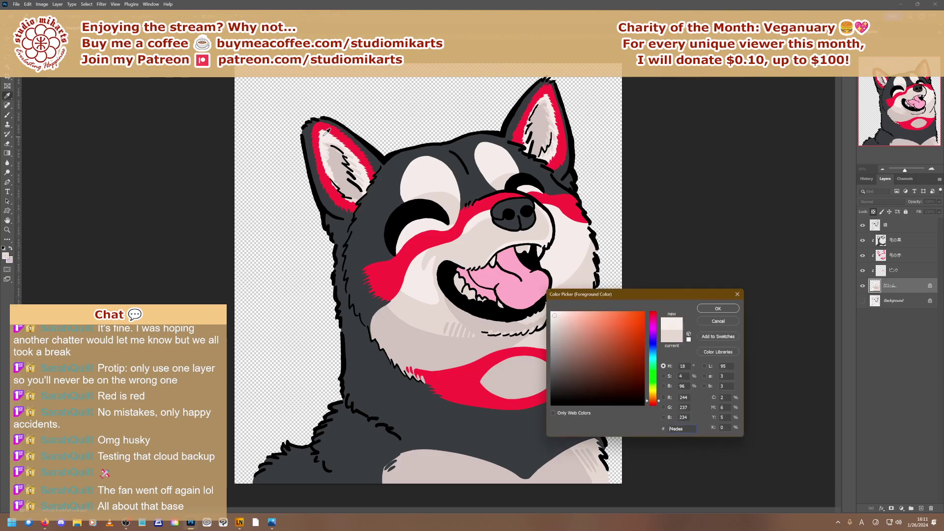
left_click(707, 309)
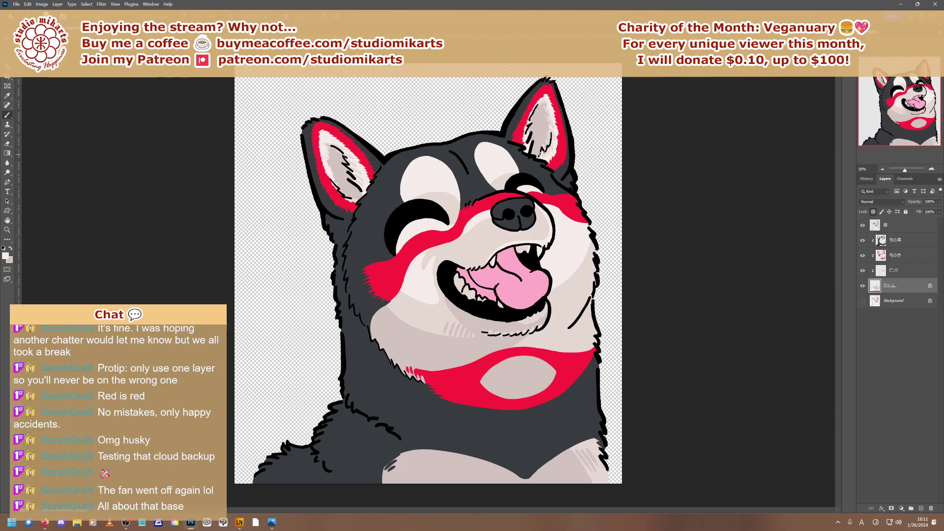
left_click_drag(549, 141, 550, 112)
Sample the cream inside the far ear and refine the hatched fur strokes in both inner ears
left_click(10, 249)
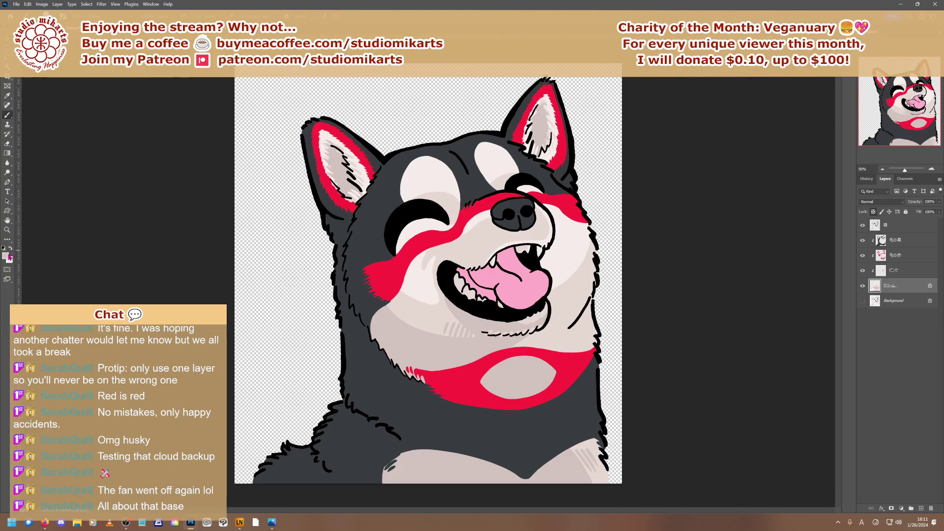
right_click(358, 169)
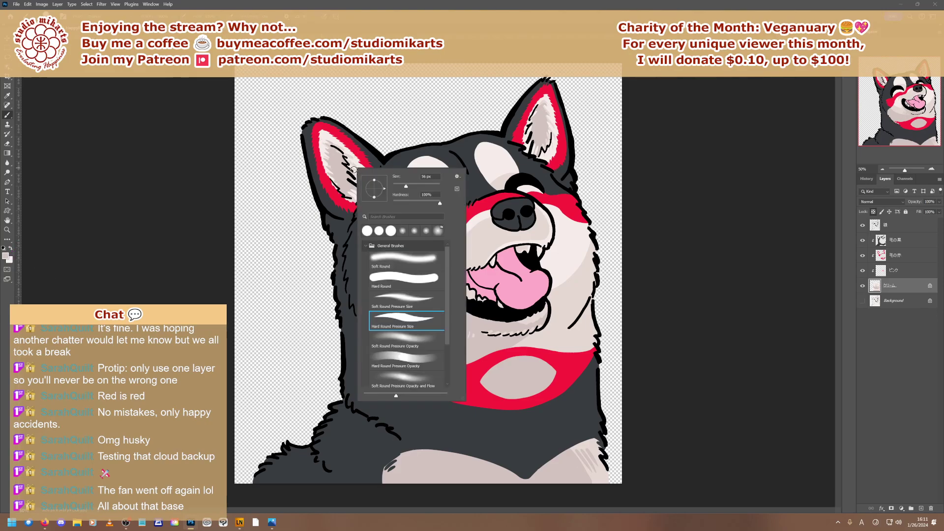
left_click(354, 169)
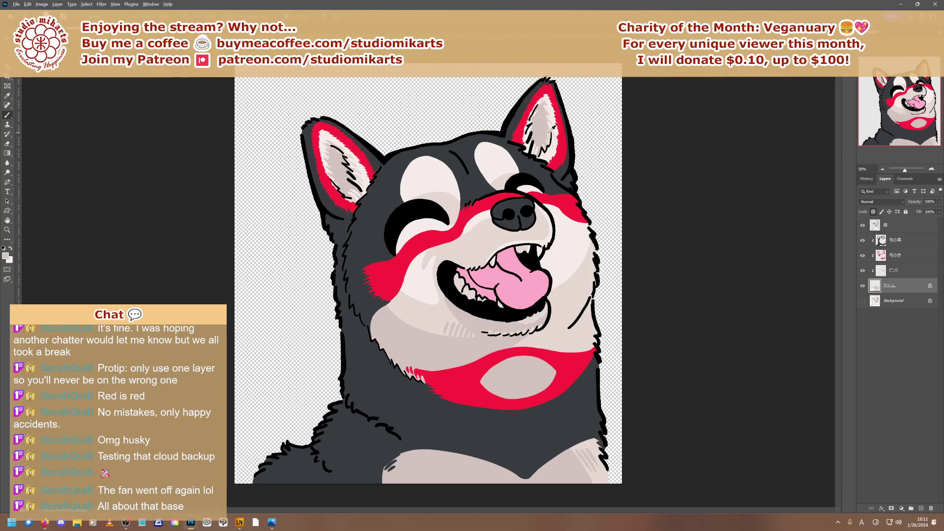
left_click(552, 130, "alt")
left_click_drag(552, 129, 547, 140)
mouse_move(350, 167)
left_mouse_down()
mouse_move(357, 172)
mouse_move(335, 144)
left_mouse_up()
Sample the brow highlight cream, RGB 255, 246, 242, from the waving dog emote and return to the laughing dog
key("ctrl+Tab")
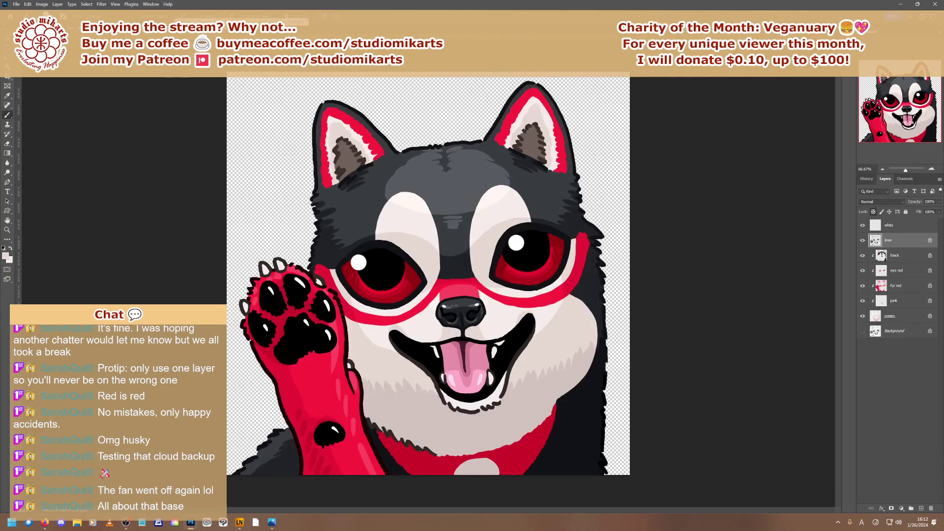
left_click(6, 255)
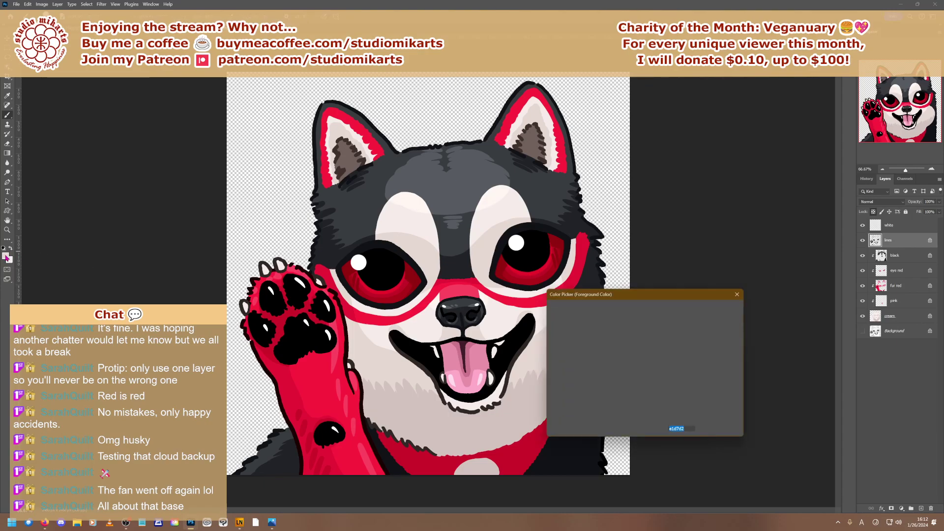
left_click(413, 198)
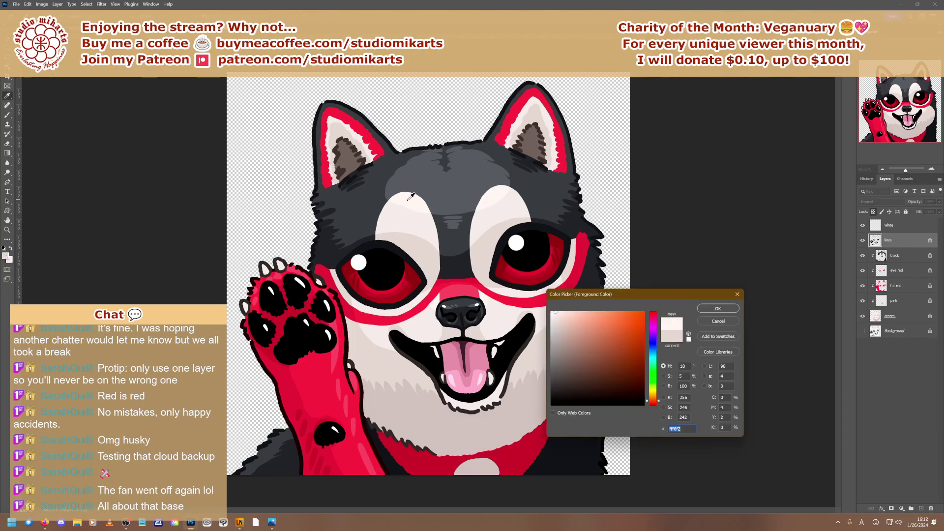
left_click(706, 309)
key("ctrl+Tab")
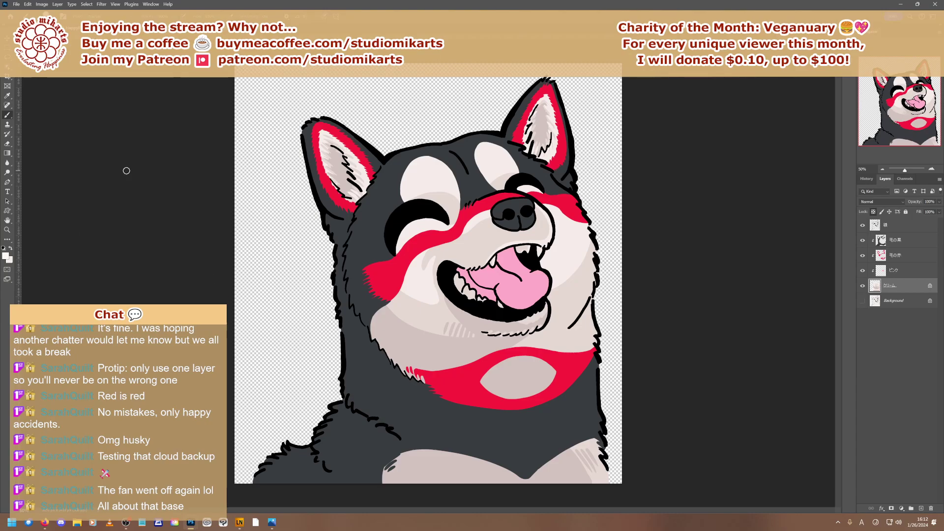
Set the brush size to 187 px and paint the lightest cream highlight on the brow spots and the muzzle
right_click(480, 164)
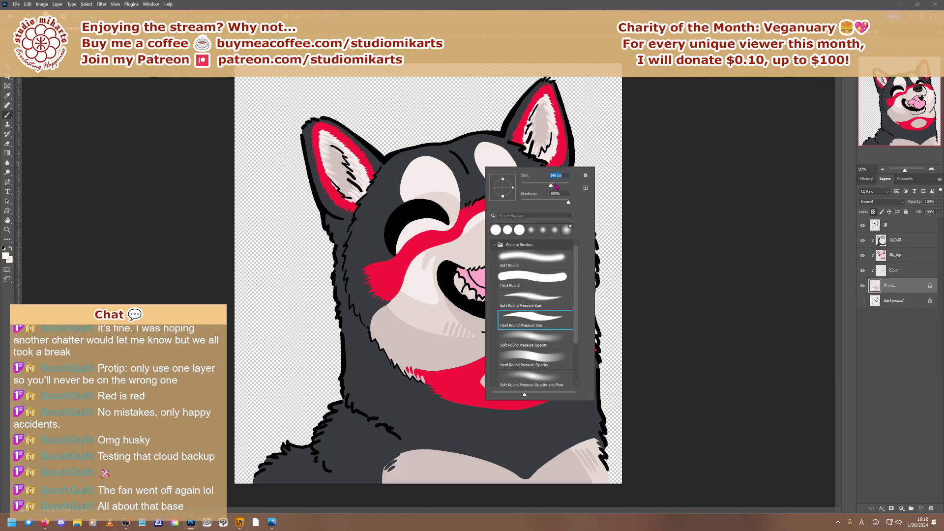
left_click(556, 185)
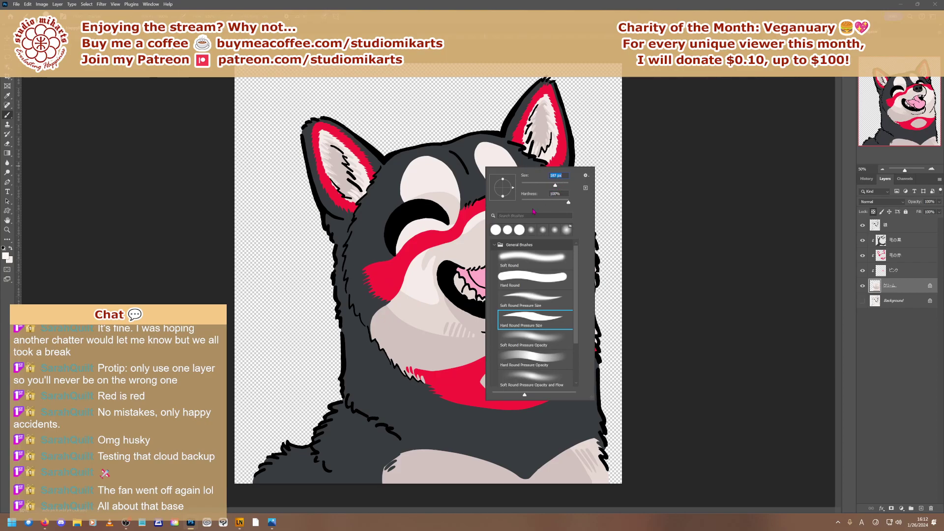
left_click(437, 153)
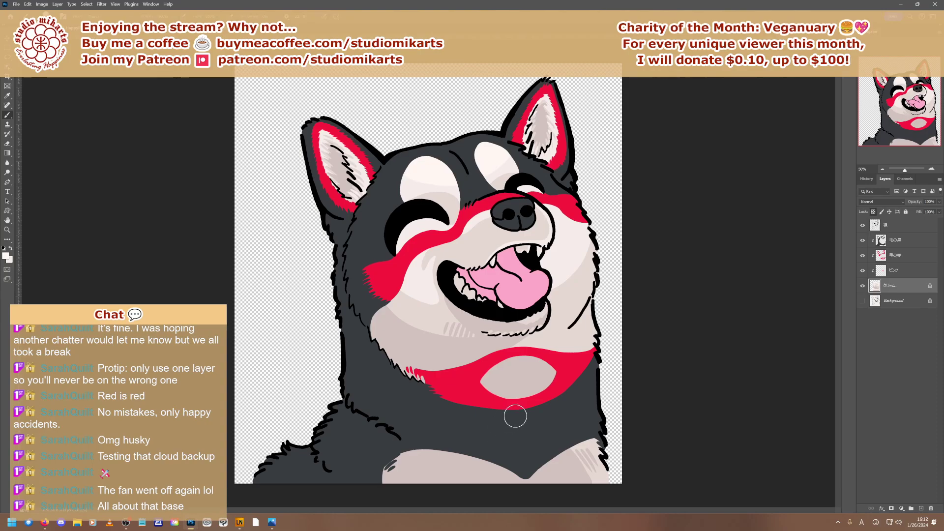
left_click_drag(486, 211, 488, 211)
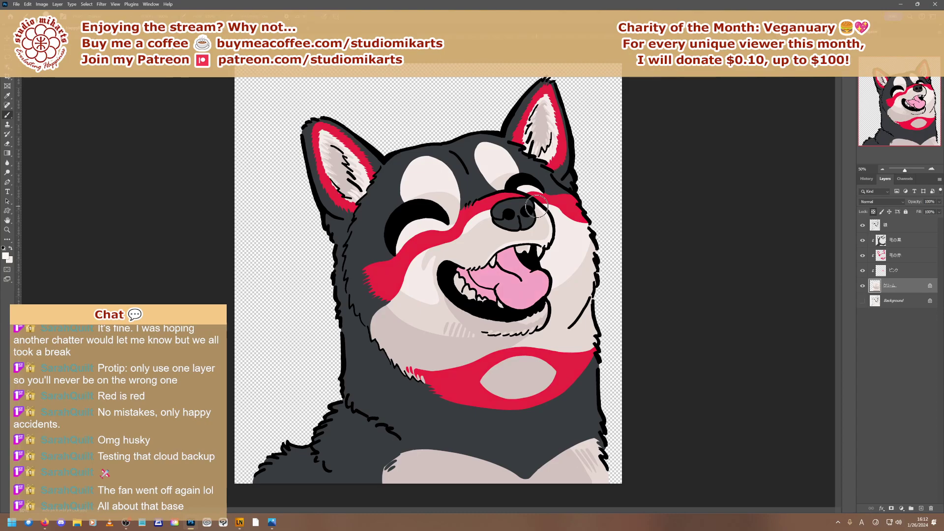
Step through the latest history states, keeping the brow spot highlights and dropping only the last brush stroke
left_click(866, 178)
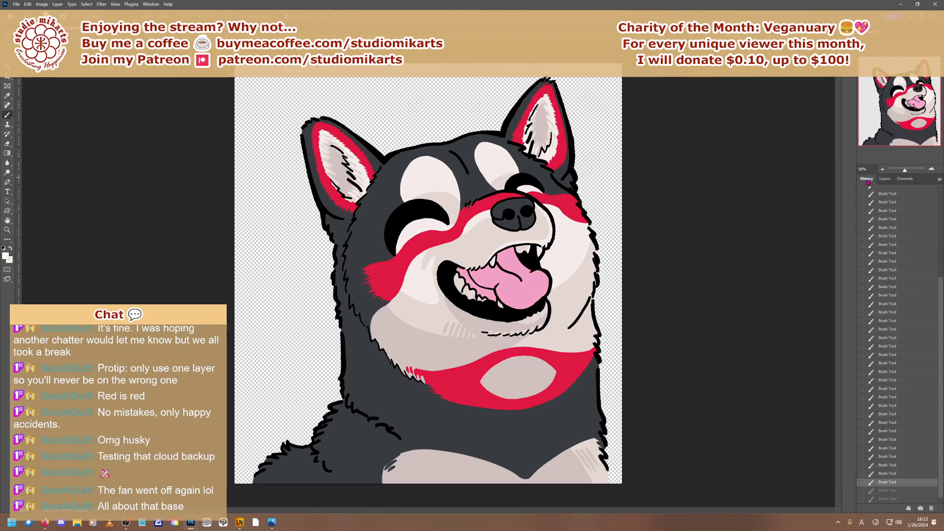
left_click(880, 490)
left_click(879, 499)
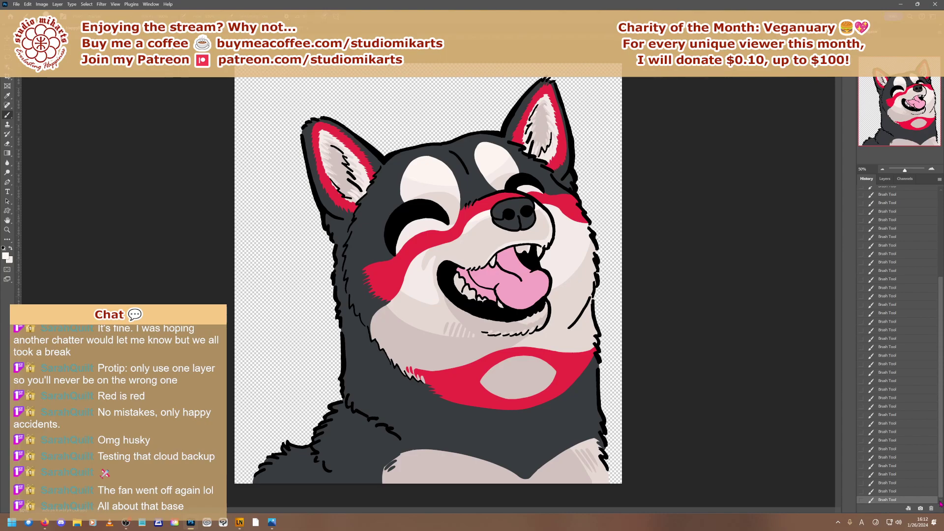
left_click(877, 491)
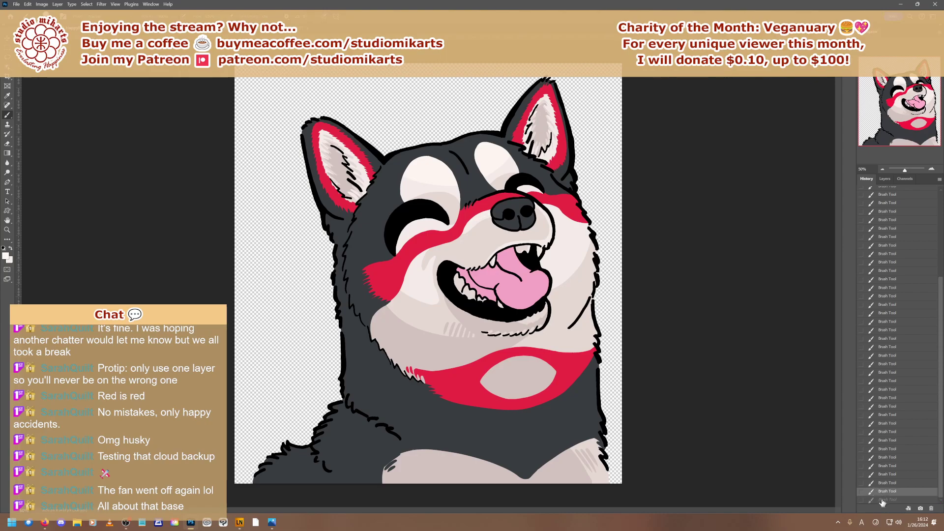
left_click(880, 499)
left_click(882, 491)
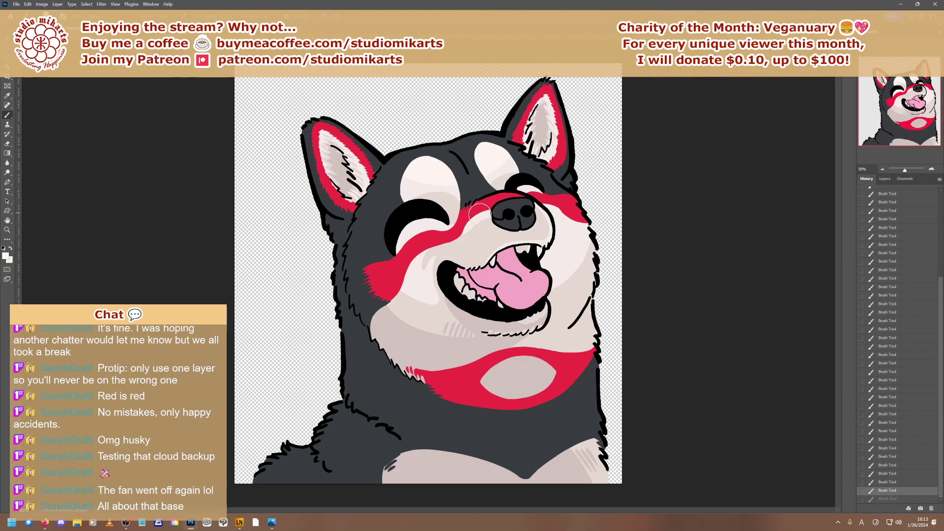
Set the brush size to 62 px and dab a small light cream highlight on the muzzle beside the nose
right_click(536, 216)
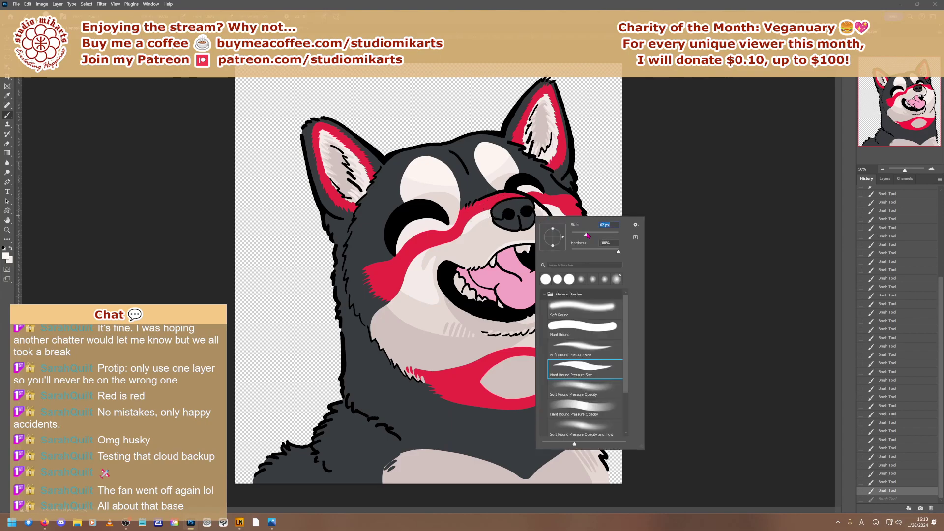
key("Return")
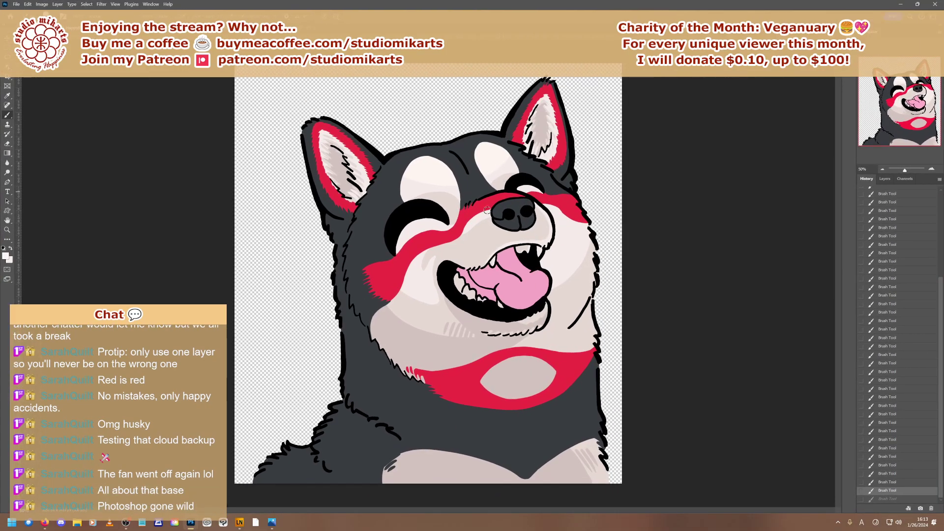
left_click(496, 208)
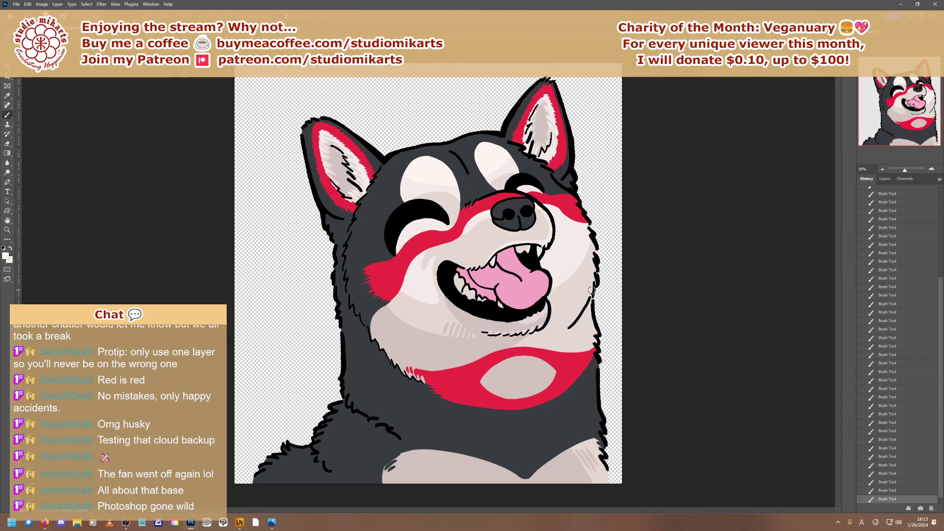
Sample the darker cream from the cheek shadow and shade the lower teeth with it
left_click(884, 178)
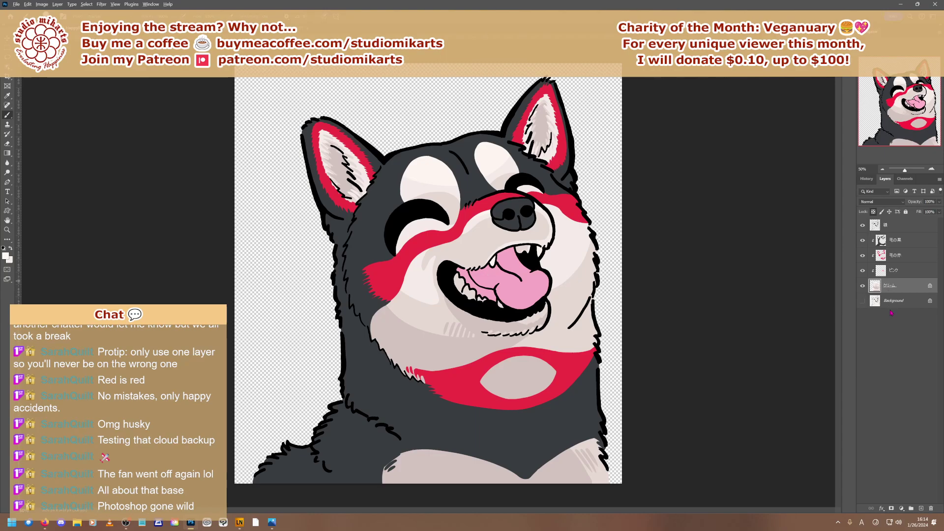
left_click(410, 339, "alt")
mouse_move(459, 283)
left_mouse_down()
mouse_move(461, 294)
mouse_move(505, 310)
left_mouse_up()
Select the pink layer, sample the tongue's shadow pink from the waving dog emote, and lock the layer's transparent pixels
left_click(895, 272)
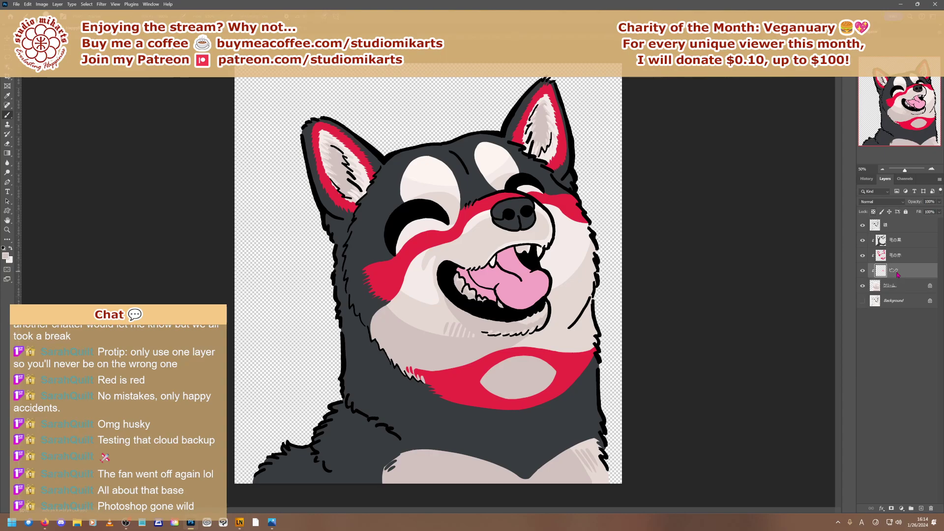
key("ctrl+Tab")
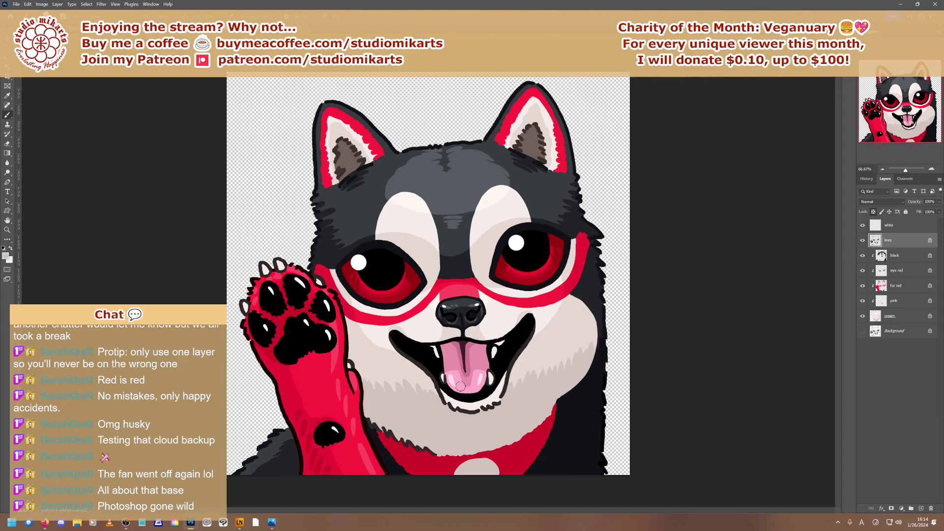
key("alt")
left_click(455, 351, "alt")
key("ctrl+Tab")
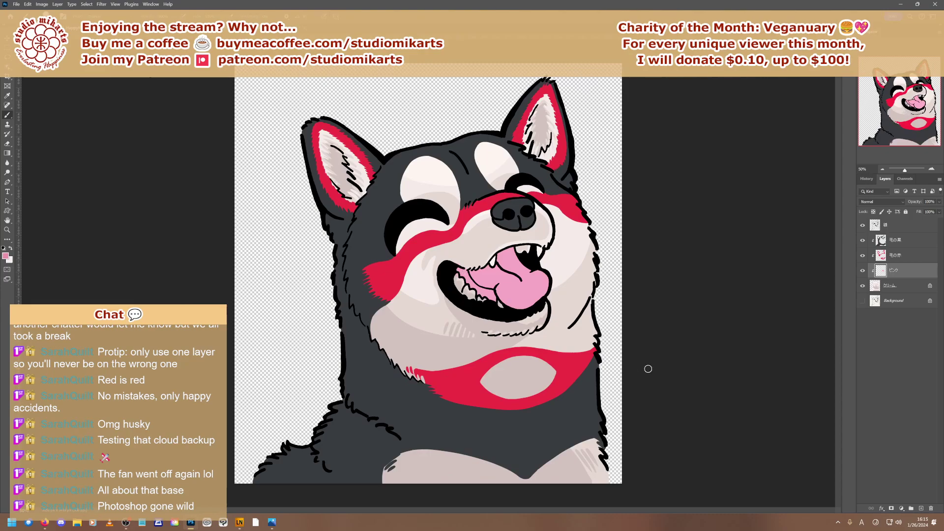
left_click(874, 212)
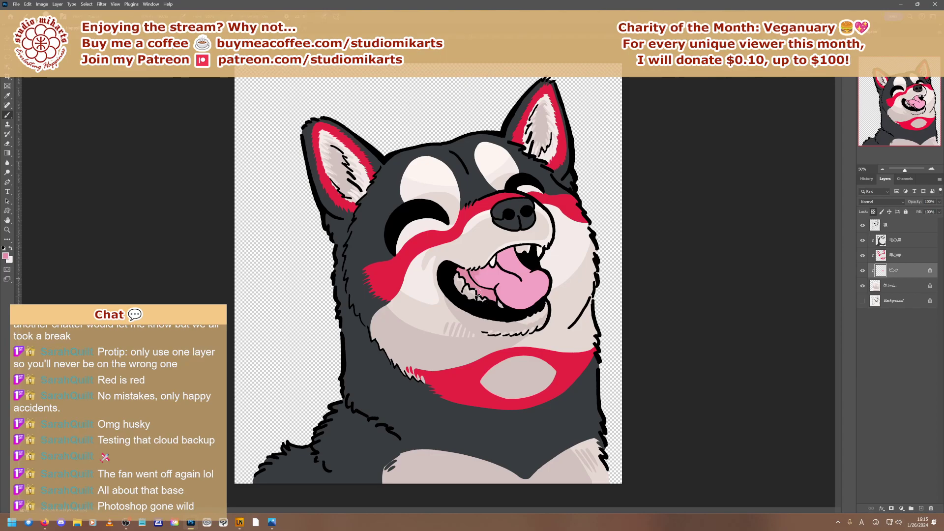
Paint the darker pink shadow over the inner mouth and around the tongue's lower edge, fold and tip
mouse_move(478, 293)
left_mouse_down()
mouse_move(518, 237)
mouse_move(490, 284)
mouse_move(521, 257)
mouse_move(495, 281)
mouse_move(522, 265)
mouse_move(484, 285)
mouse_move(466, 273)
mouse_move(483, 302)
left_mouse_up()
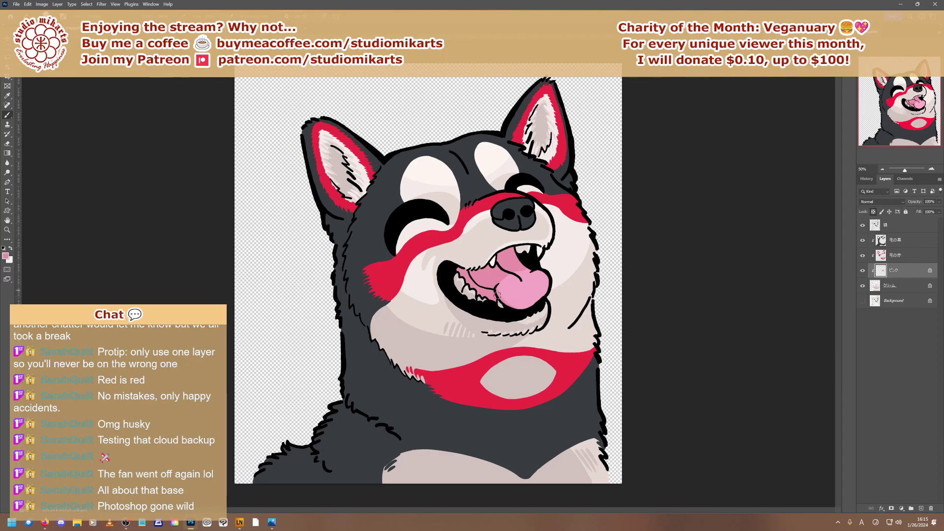
left_click_drag(504, 299, 529, 312)
left_click_drag(514, 277, 505, 264)
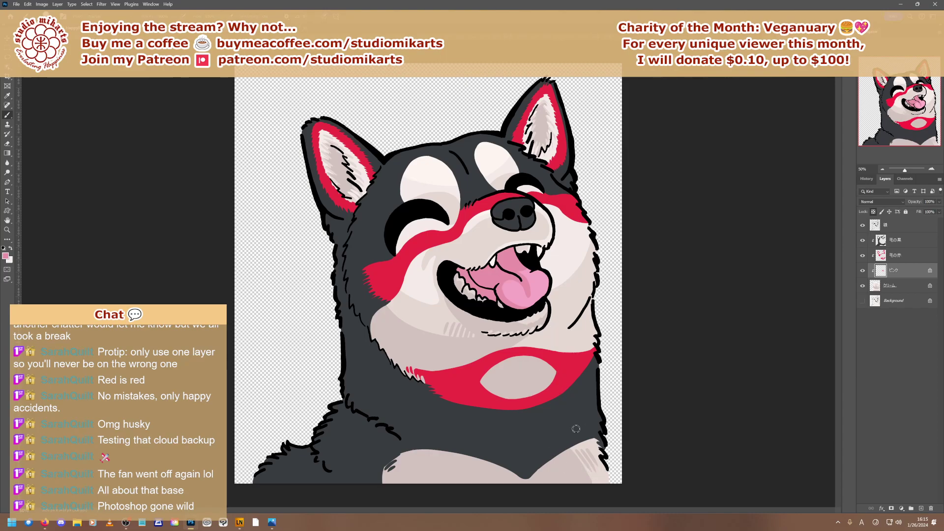
left_click_drag(549, 286, 540, 295)
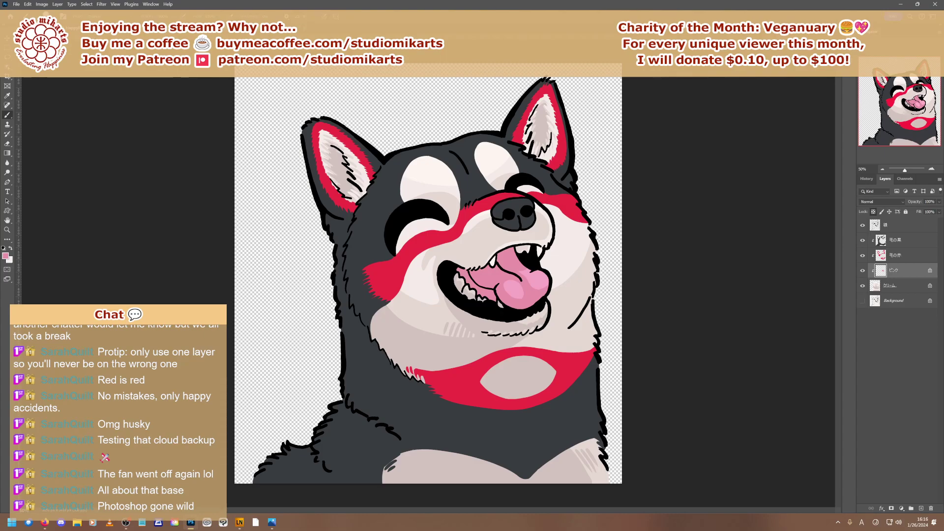
Sample the deepest tongue pink from the waving dog emote and add deeper shadows to the inner mouth and the tongue's fold
key("ctrl+Tab")
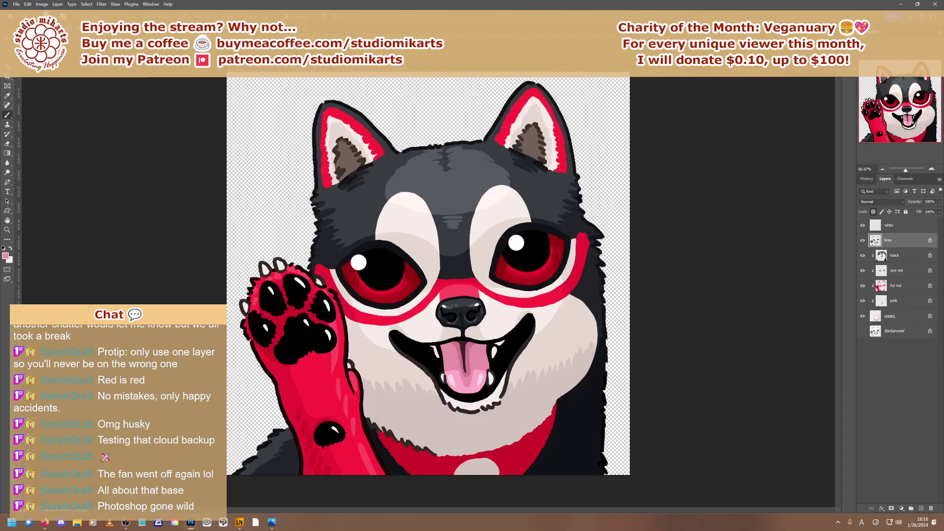
left_click(468, 344, "alt")
key("ctrl+Tab")
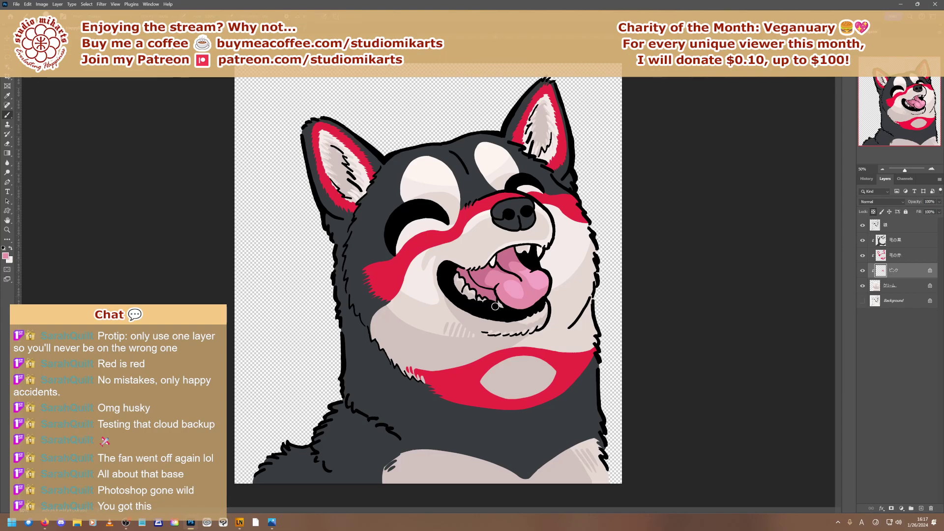
key("alt")
left_click(482, 271, "alt")
left_click_drag(492, 289, 508, 282)
Sample the light tongue highlight from the waving dog emote and paint small highlights on the laughing dog's tongue
key("ctrl+Tab")
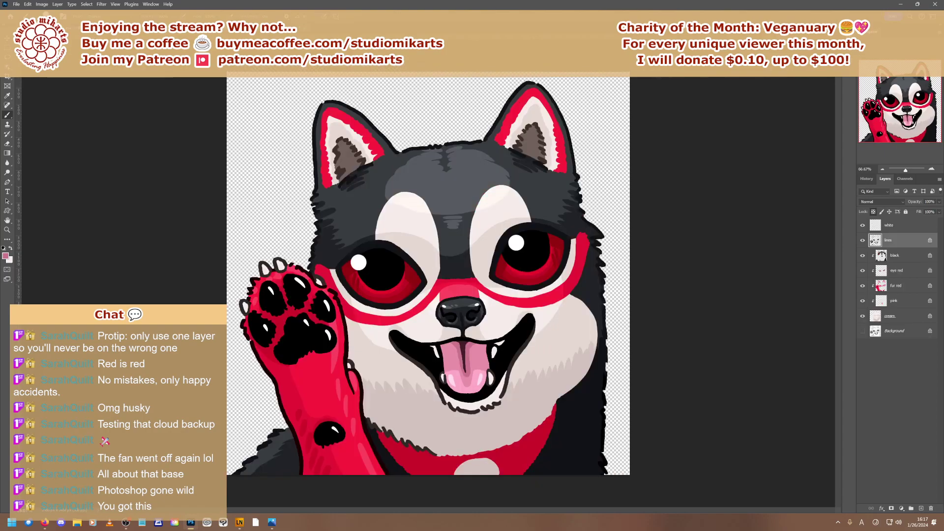
key("alt")
left_click(453, 375, "alt")
key("ctrl+Tab")
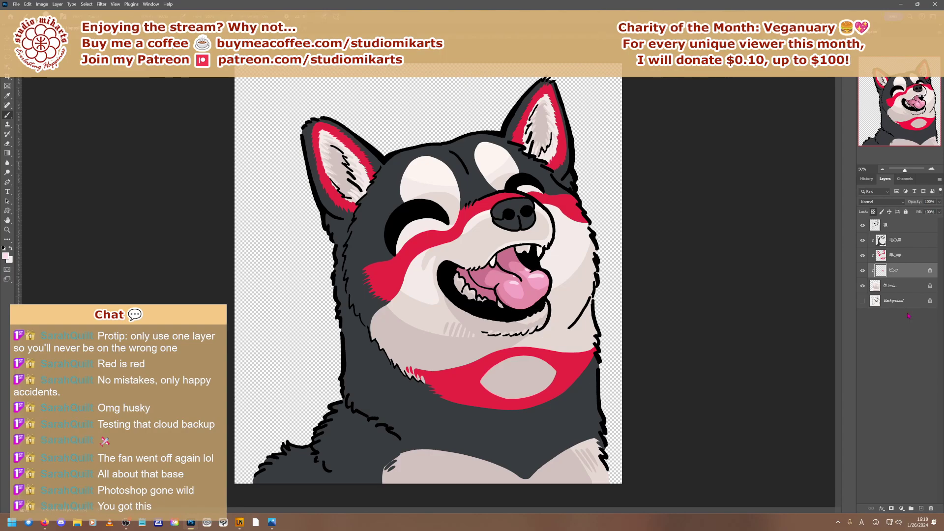
Select the red fur layer, sample the red shadow from the waving dog emote's arm, and lock the layer's transparent pixels
left_click(896, 255)
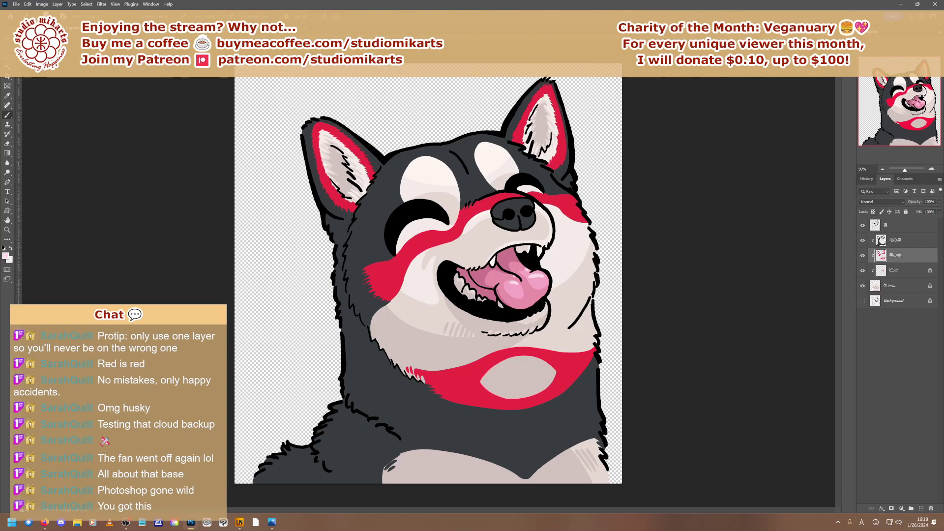
key("ctrl+Tab")
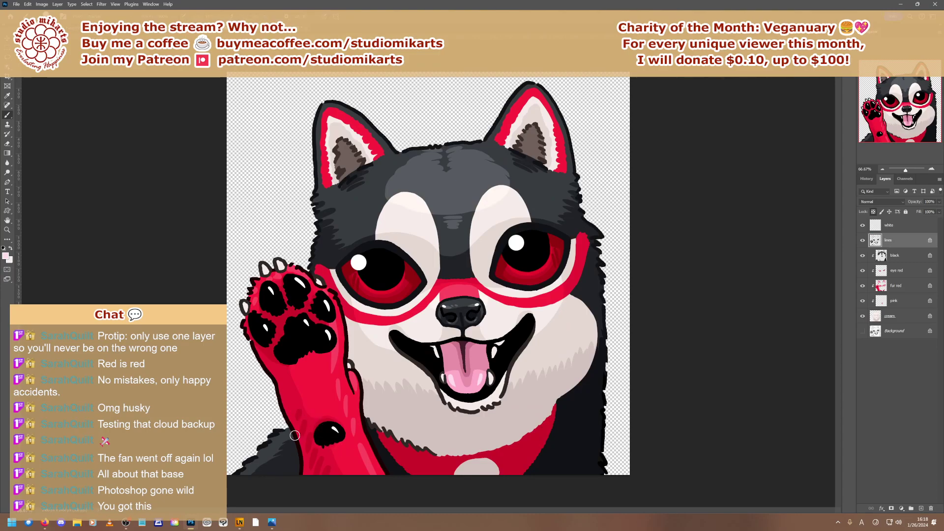
left_click(6, 257)
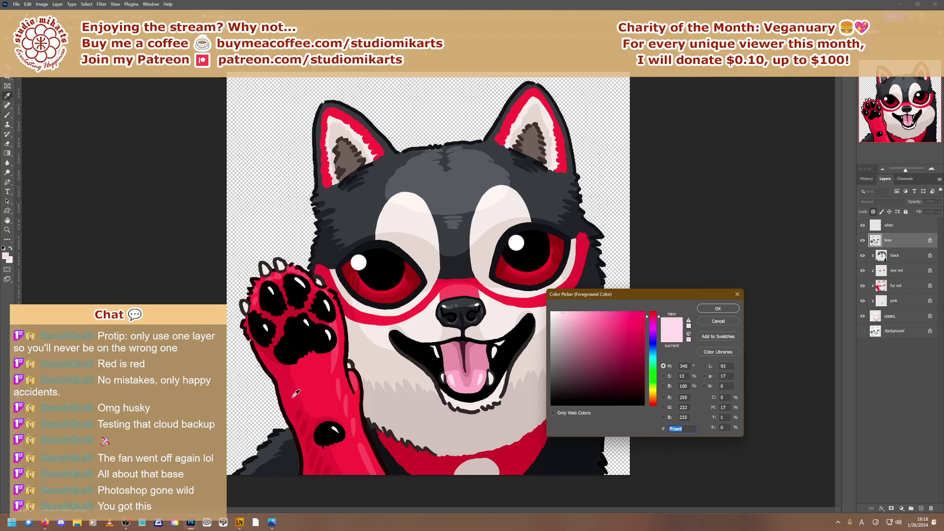
left_click(289, 381)
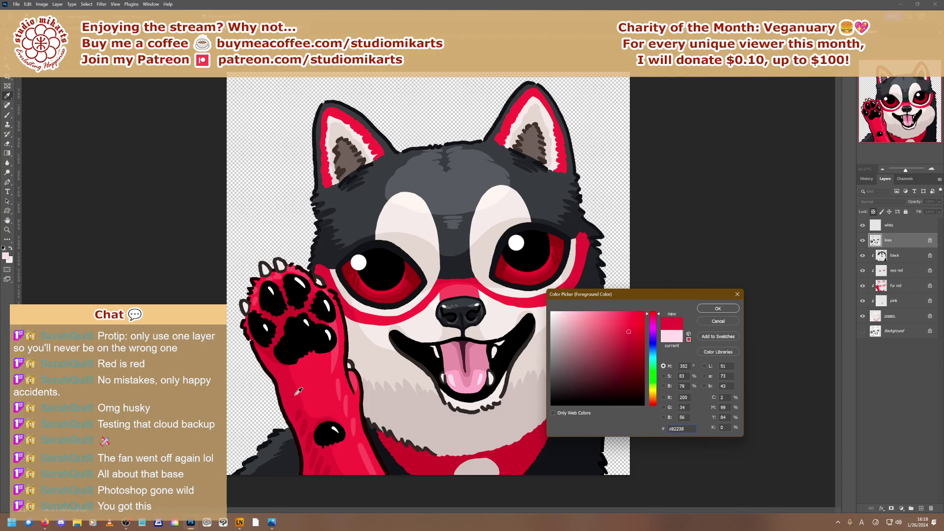
left_click(715, 309)
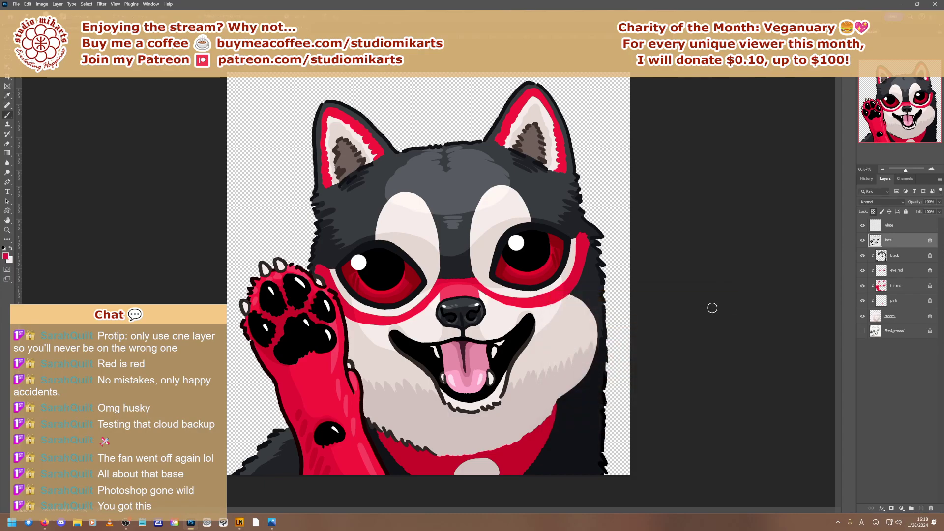
key("ctrl+Tab")
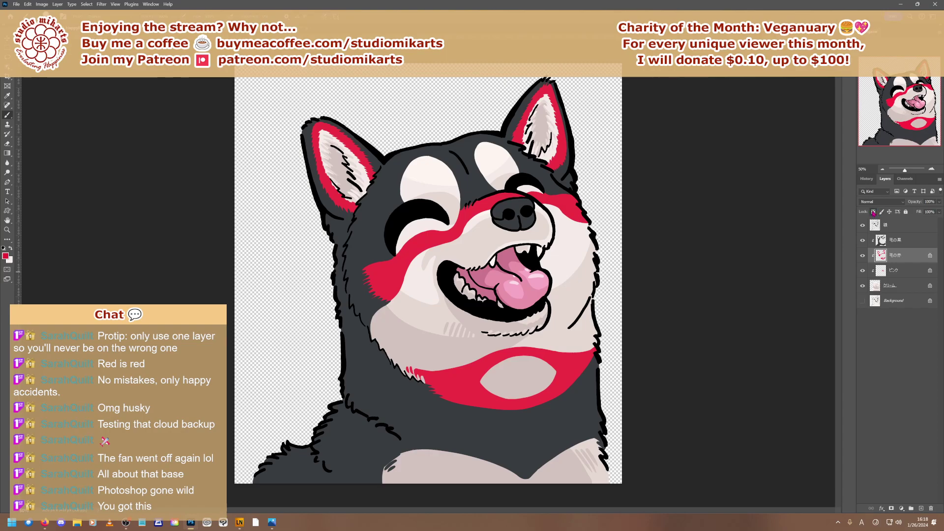
Paint the red shadow over the laughing dog's neck band and the outer end of the red cheek marking
right_click(593, 281)
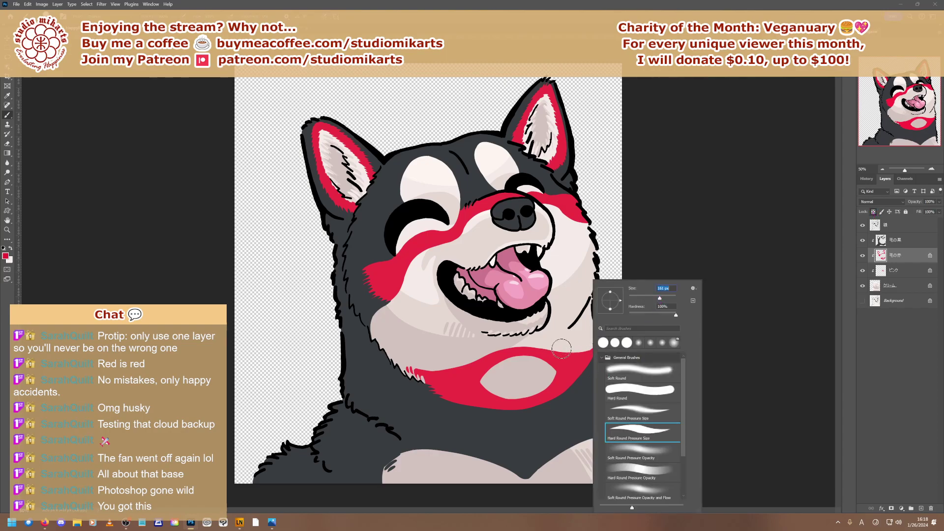
key("Return")
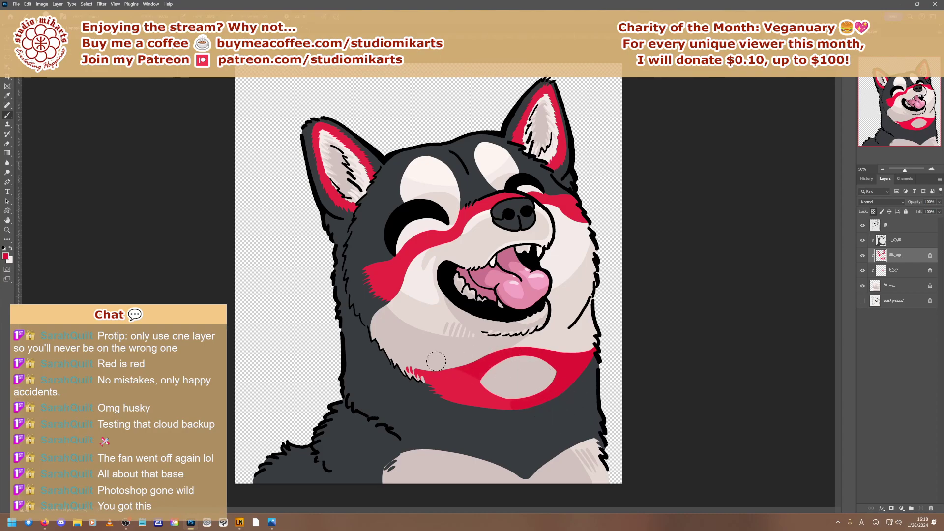
left_click_drag(436, 361, 436, 383)
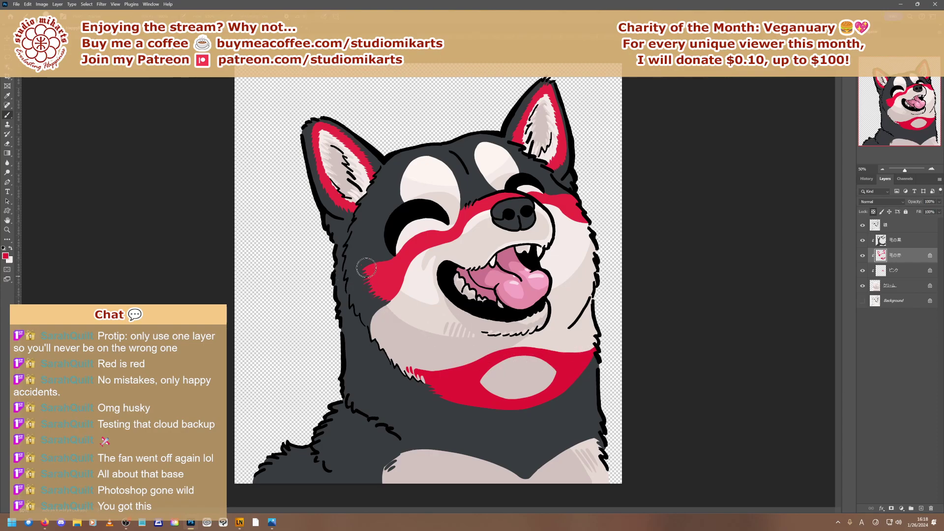
mouse_move(366, 268)
left_mouse_down()
mouse_move(391, 314)
mouse_move(366, 258)
mouse_move(378, 285)
mouse_move(395, 298)
mouse_move(375, 263)
mouse_move(418, 321)
mouse_move(377, 267)
mouse_move(393, 294)
mouse_move(381, 280)
mouse_move(379, 253)
mouse_move(385, 286)
mouse_move(377, 268)
mouse_move(394, 293)
mouse_move(375, 251)
mouse_move(387, 289)
left_mouse_up()
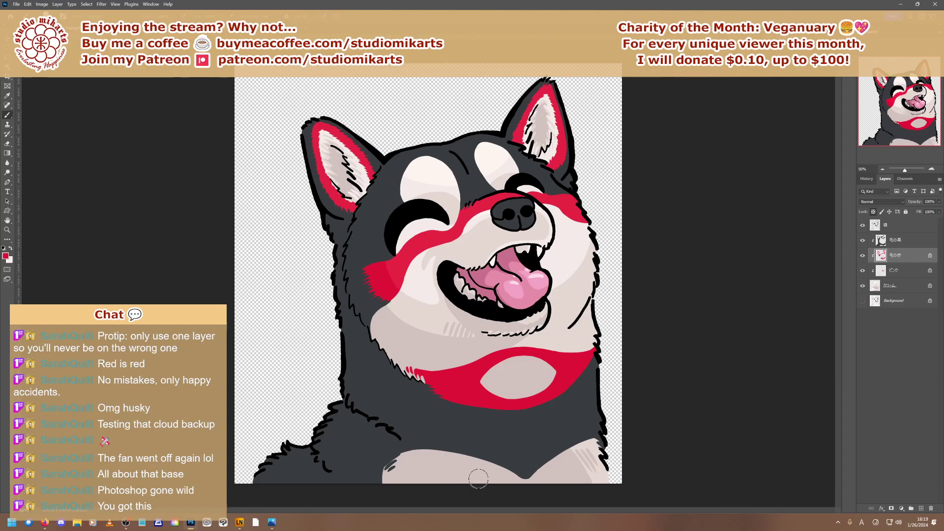
left_click_drag(375, 259, 389, 289)
Resample the cheek marking's red, refine its shadow edge, and add fur-like shadow strokes to the red ear rims with a smaller brush
left_click(5, 255)
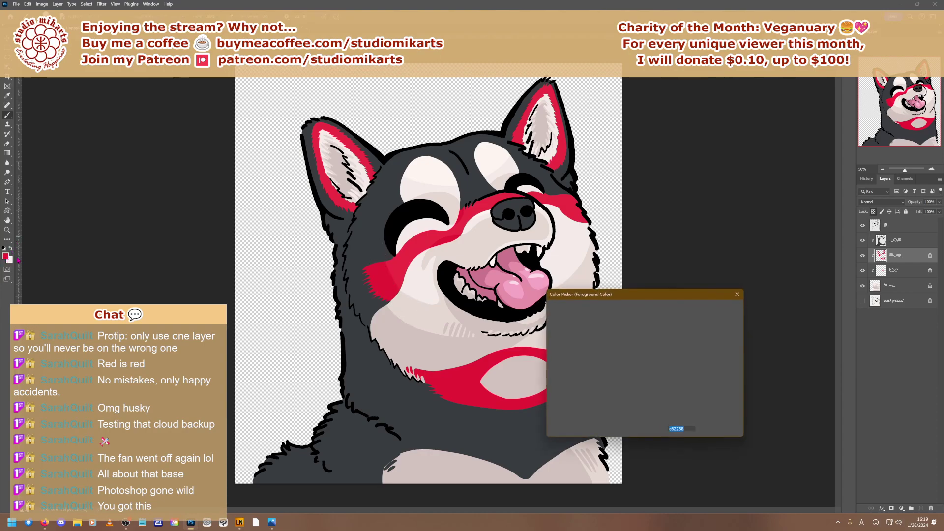
left_click(406, 260)
left_click(707, 310)
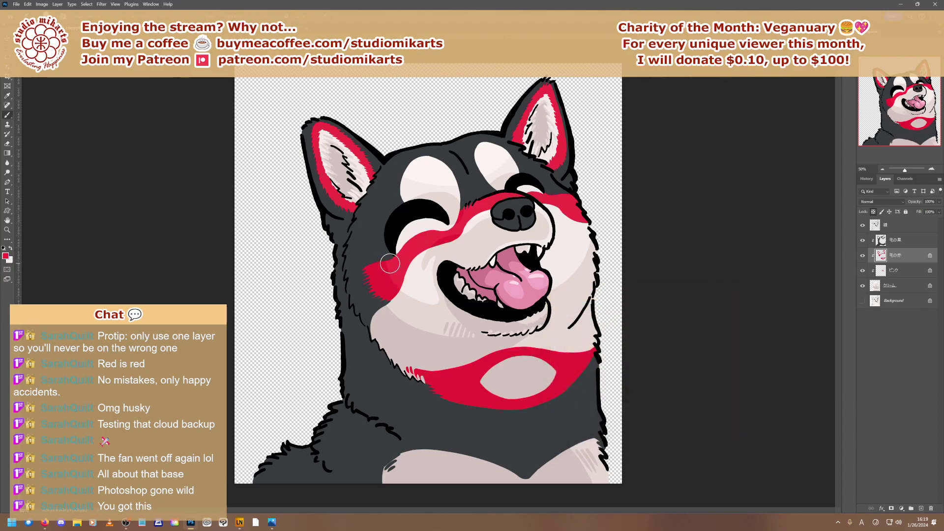
left_click_drag(389, 264, 397, 288)
left_click_drag(382, 257, 393, 293)
mouse_move(341, 192)
left_mouse_down()
mouse_move(350, 207)
mouse_move(347, 199)
left_mouse_up()
right_click(373, 165)
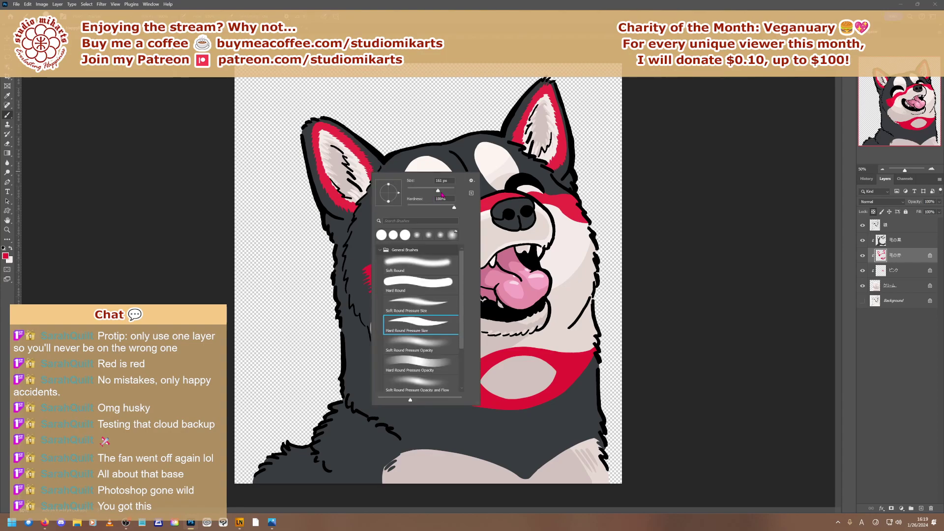
key("Return")
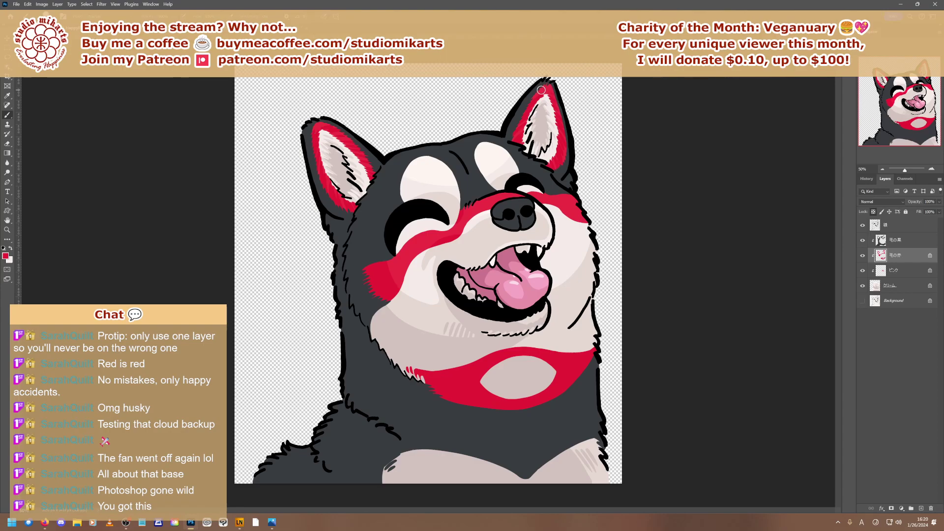
Sample the darker red from the waving dog emote and paint deeper shadows over the red neck band and ear rims
key("ctrl+Tab")
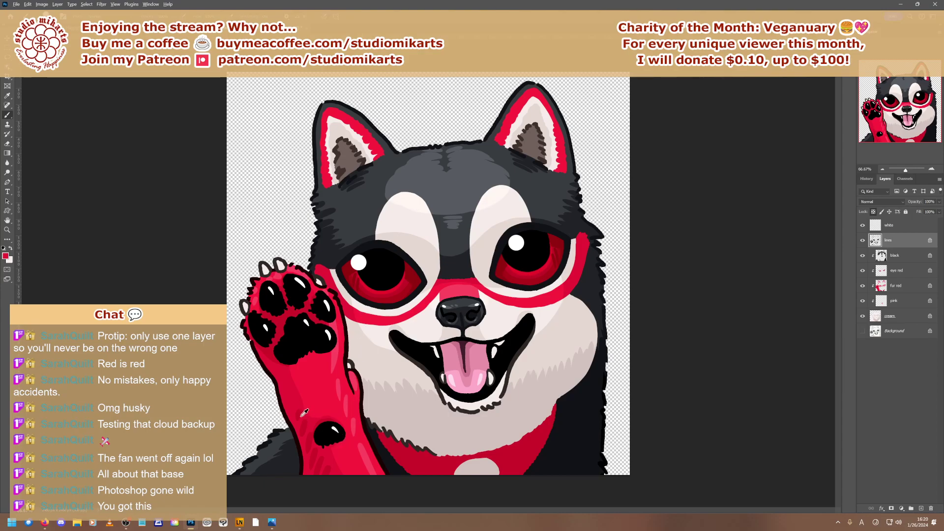
key("bracketleft")
key("bracketleft")
key("bracketleft")
key("ctrl+Tab")
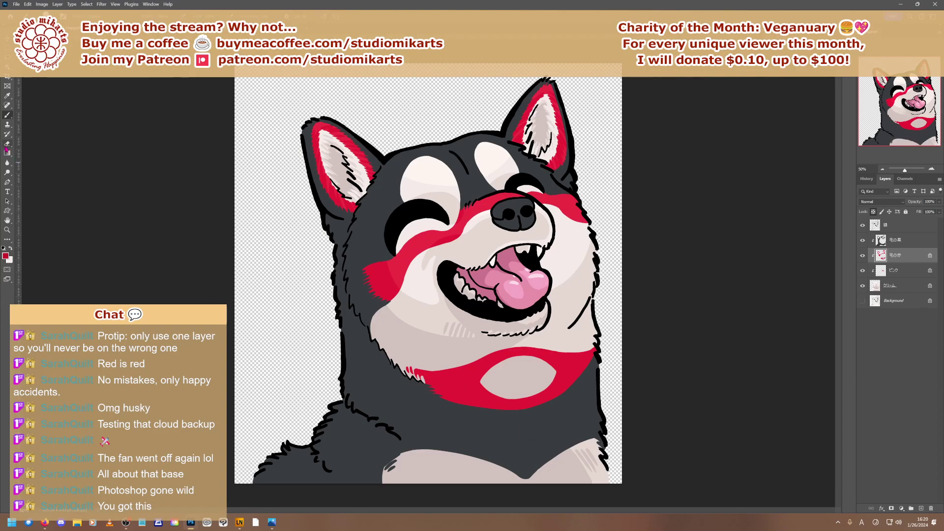
right_click(431, 374)
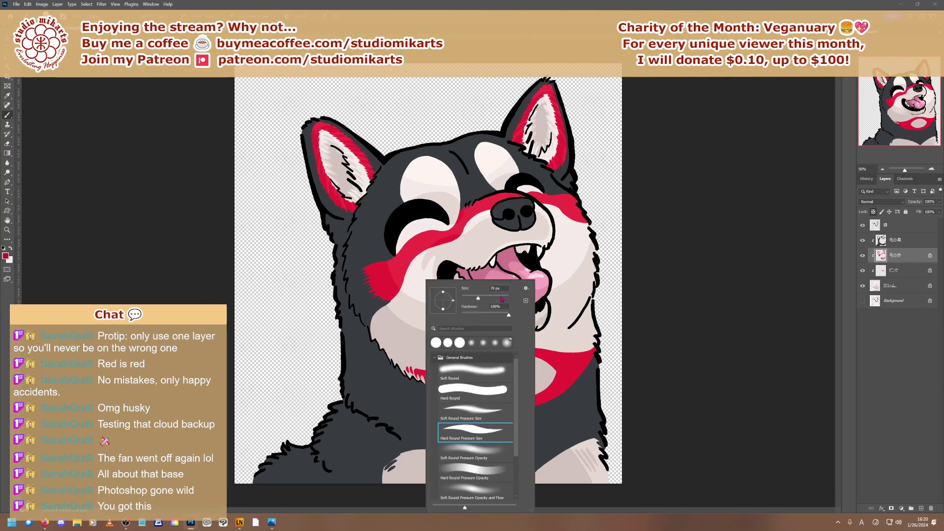
left_click(394, 359)
mouse_move(463, 404)
left_mouse_down()
mouse_move(495, 414)
mouse_move(432, 373)
mouse_move(538, 408)
mouse_move(458, 376)
mouse_move(491, 367)
left_mouse_up()
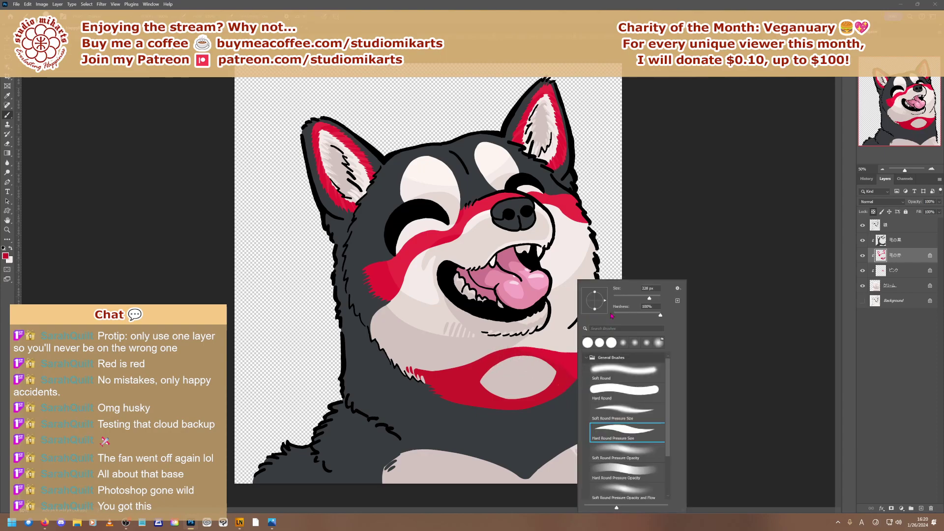
left_click(573, 365)
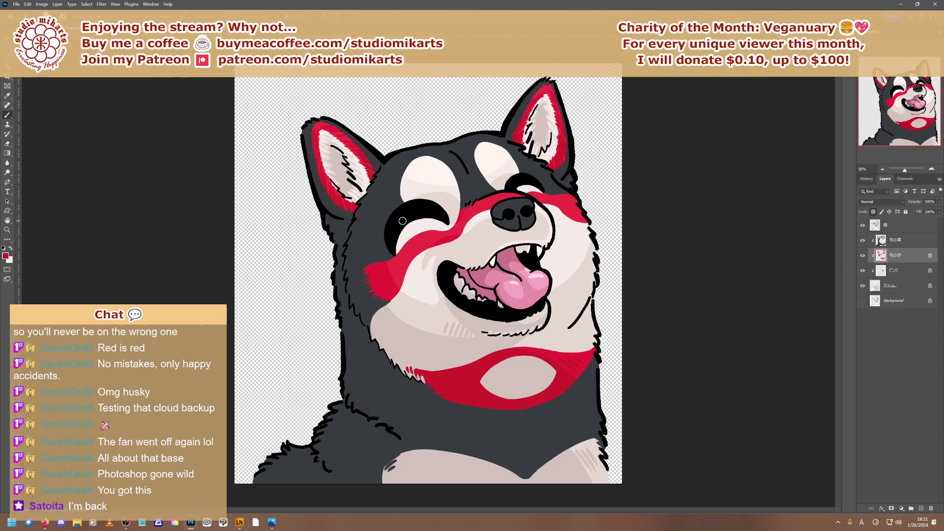
Sample the light red from the waving dog's arm and add fine fur strokes to the red marking across the muzzle
key("ctrl+Tab")
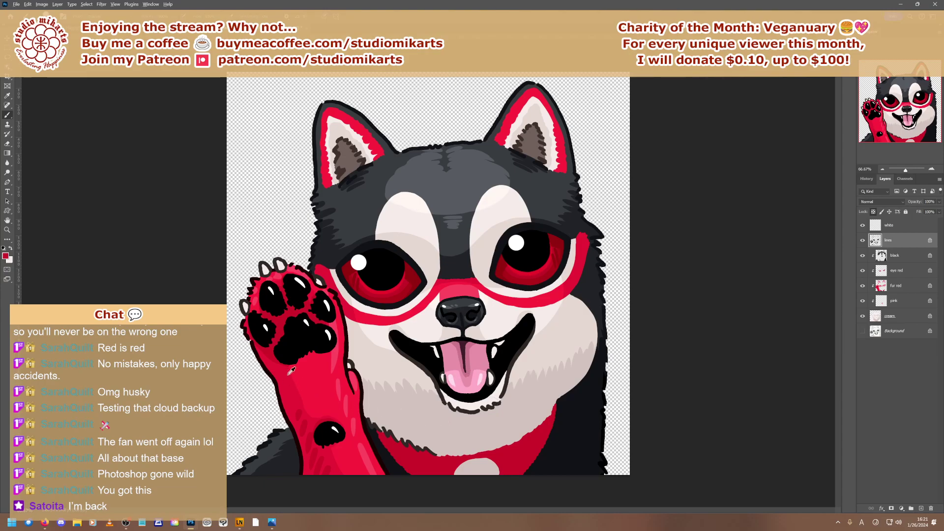
left_click(366, 455, "alt")
key("ctrl+Tab")
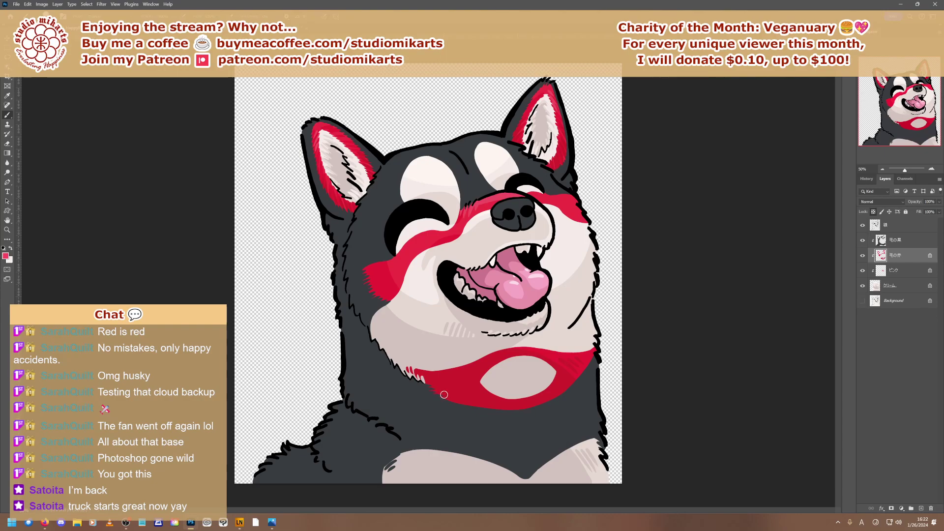
left_click(463, 222, "alt")
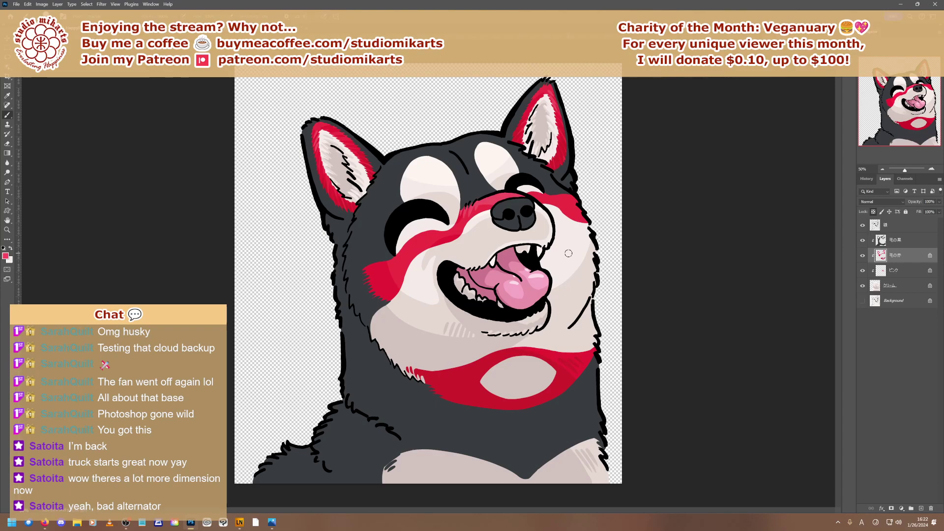
Select the black fur layer and sample the darkest fur shadow from the waving dog emote
left_click(898, 243)
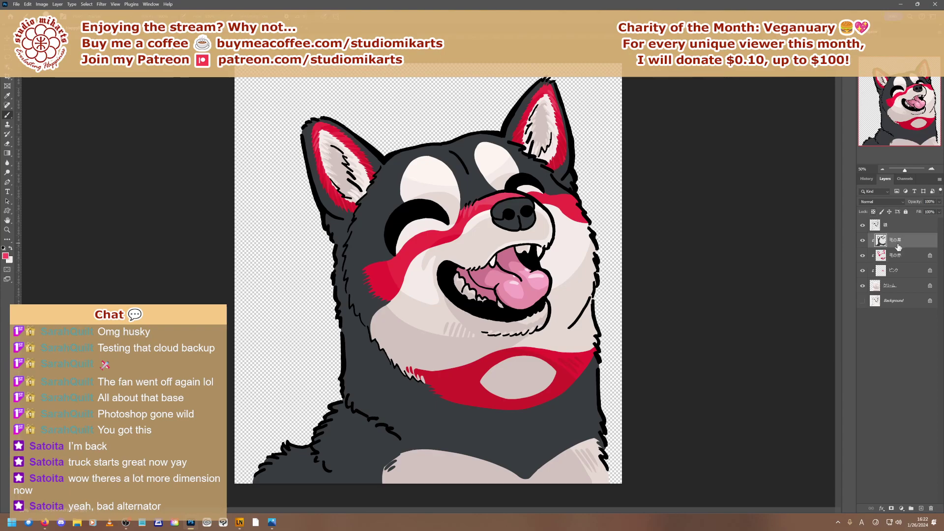
key("ctrl+Tab")
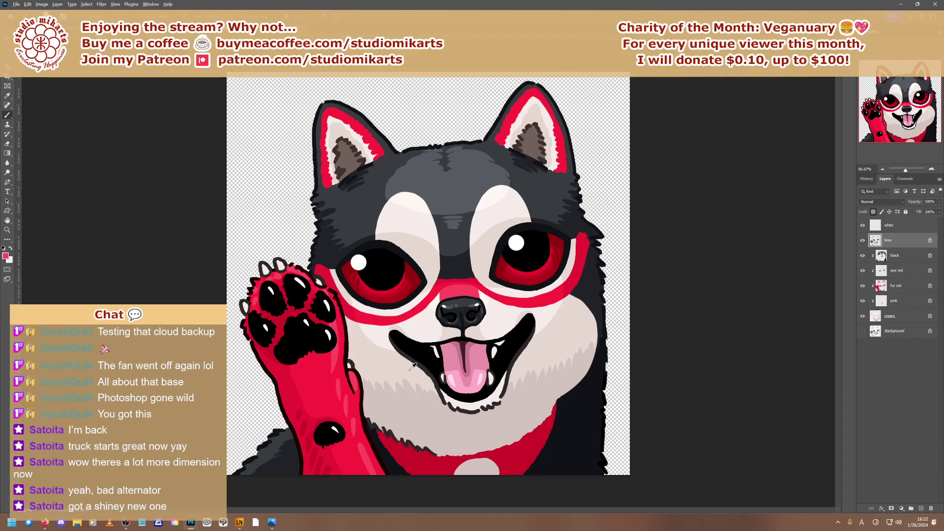
left_click(359, 206, "alt")
left_click(327, 249, "alt")
key("ctrl+Tab")
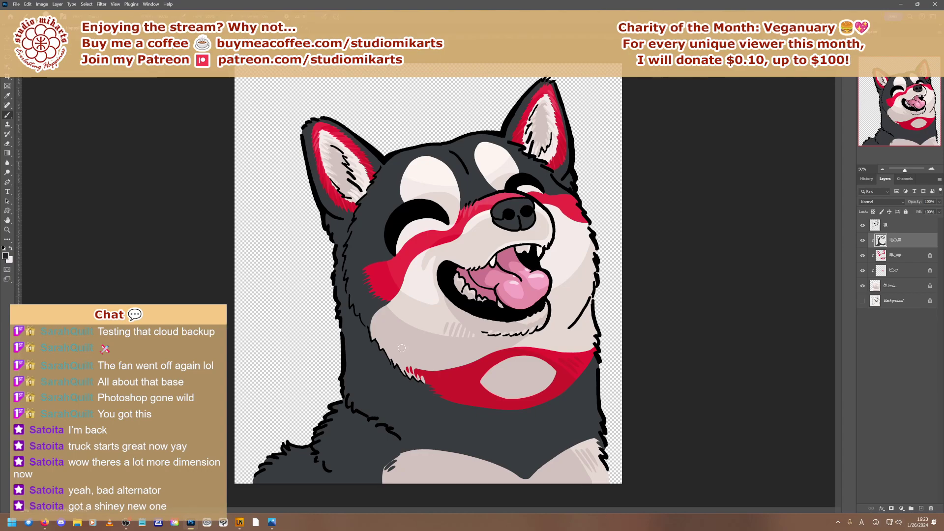
Enlarge the brush, lock the black fur layer's transparent pixels, and paint the dark shadow over the shoulder, chest, neck and side of the face
right_click(544, 419)
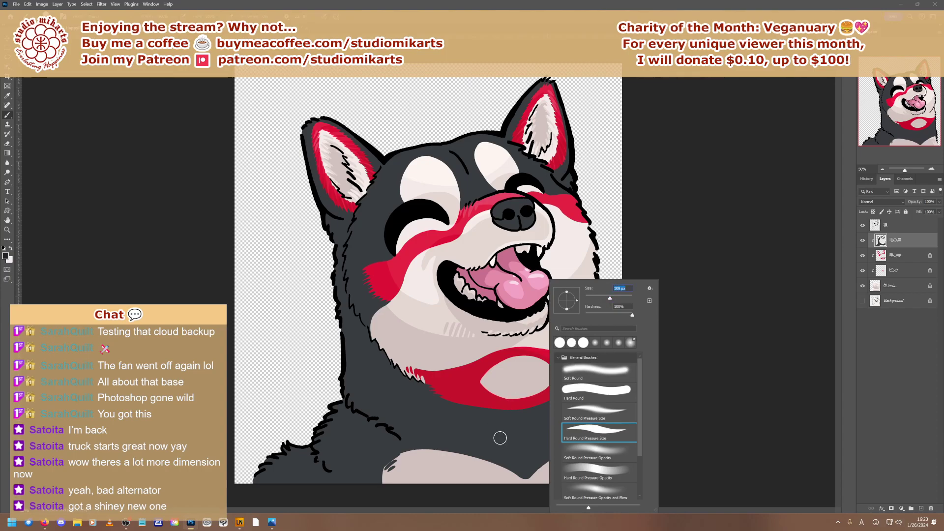
key("bracketright")
key("bracketright")
key("bracketright")
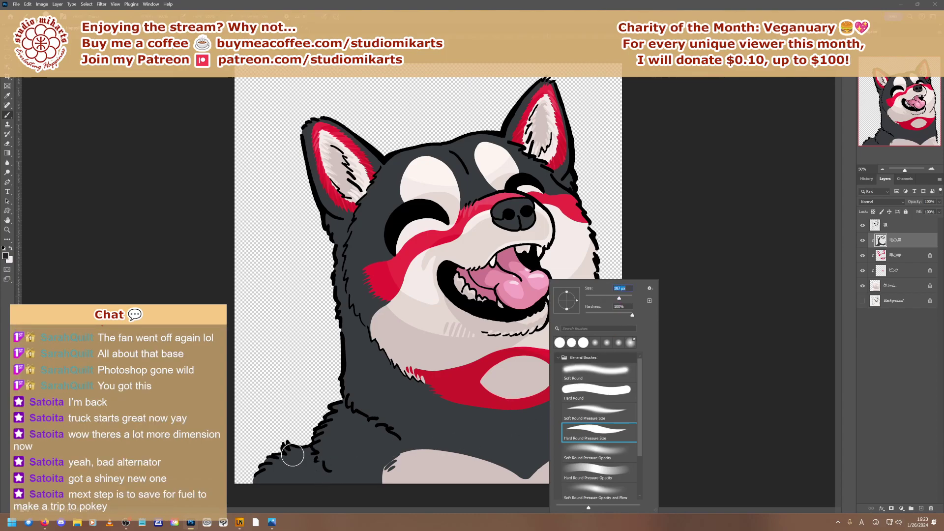
key("Return")
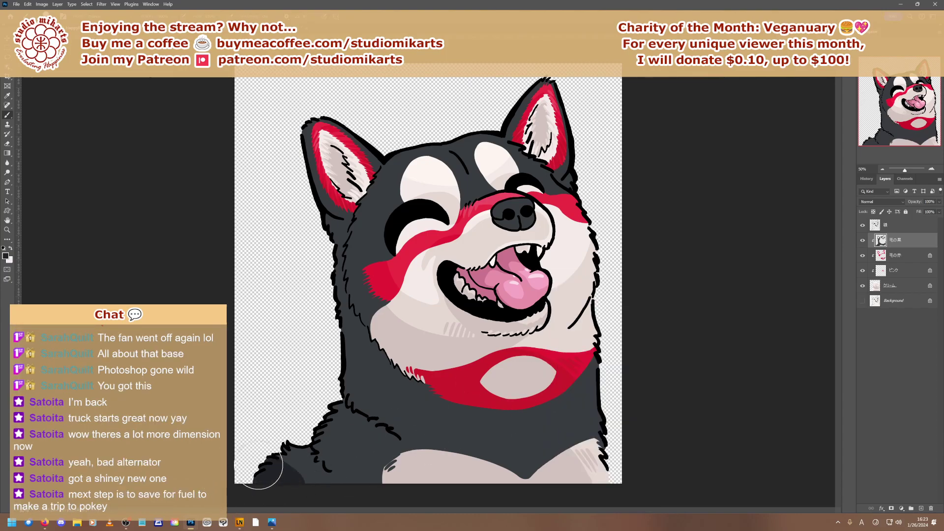
mouse_move(259, 465)
left_mouse_down()
mouse_move(307, 468)
mouse_move(279, 441)
mouse_move(447, 483)
mouse_move(329, 408)
left_mouse_up()
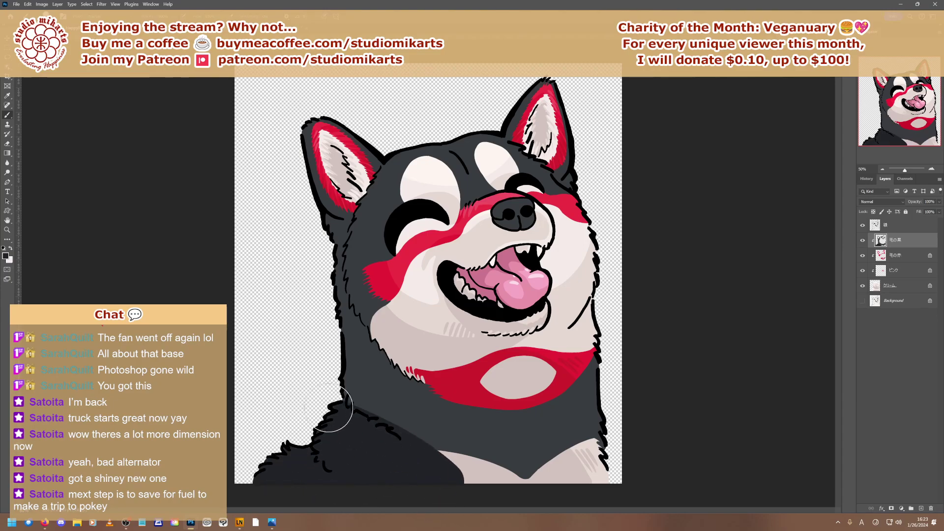
key("ctrl+z")
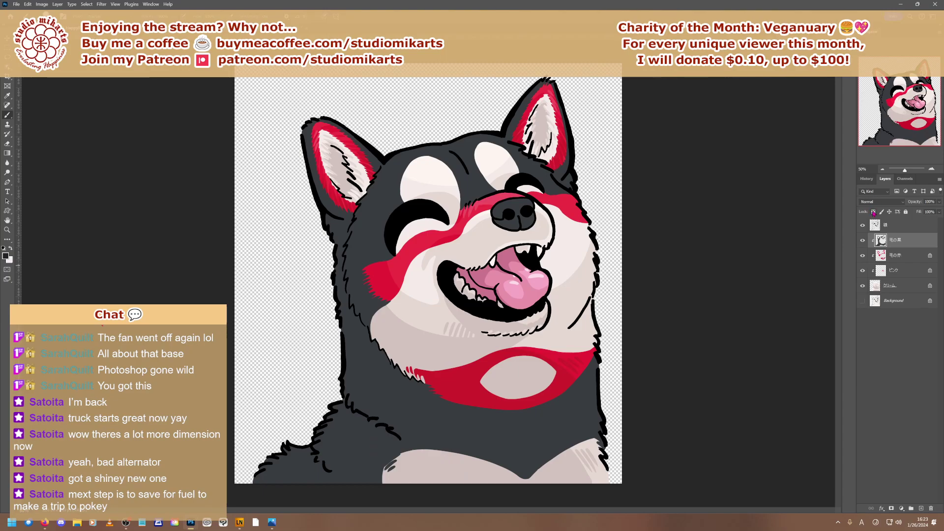
mouse_move(257, 489)
left_mouse_down()
mouse_move(341, 489)
mouse_move(332, 467)
mouse_move(343, 455)
mouse_move(313, 417)
mouse_move(437, 461)
mouse_move(332, 389)
mouse_move(476, 461)
mouse_move(444, 428)
mouse_move(582, 456)
mouse_move(581, 379)
mouse_move(595, 384)
mouse_move(540, 402)
mouse_move(401, 398)
mouse_move(425, 420)
mouse_move(376, 366)
mouse_move(347, 312)
mouse_move(393, 346)
mouse_move(338, 271)
mouse_move(357, 304)
mouse_move(355, 242)
mouse_move(372, 272)
mouse_move(370, 238)
mouse_move(364, 256)
mouse_move(383, 219)
mouse_move(353, 222)
mouse_move(341, 239)
mouse_move(302, 136)
mouse_move(339, 229)
left_mouse_up()
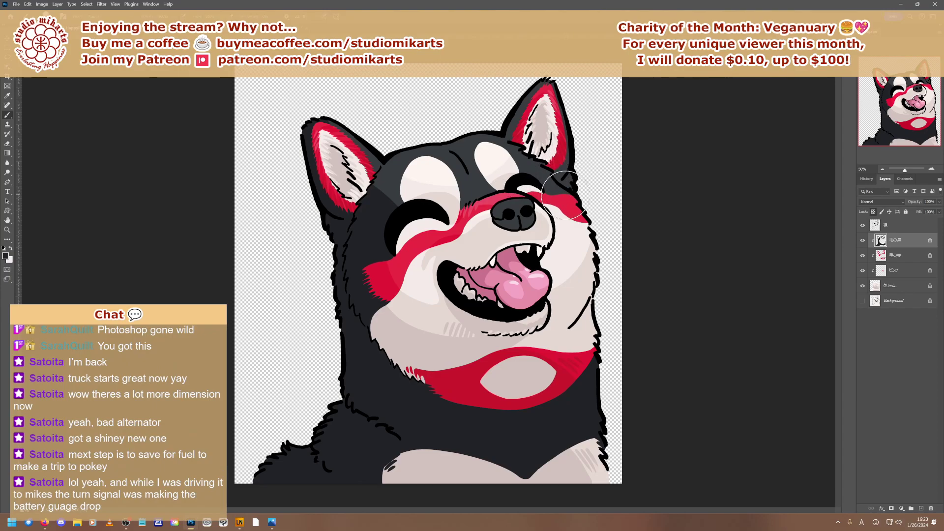
Reduce the brush size and refine the shadow edges beside the far ear and along the side of the face with sampled fur tones
right_click(622, 196)
left_click_drag(644, 214, 620, 221)
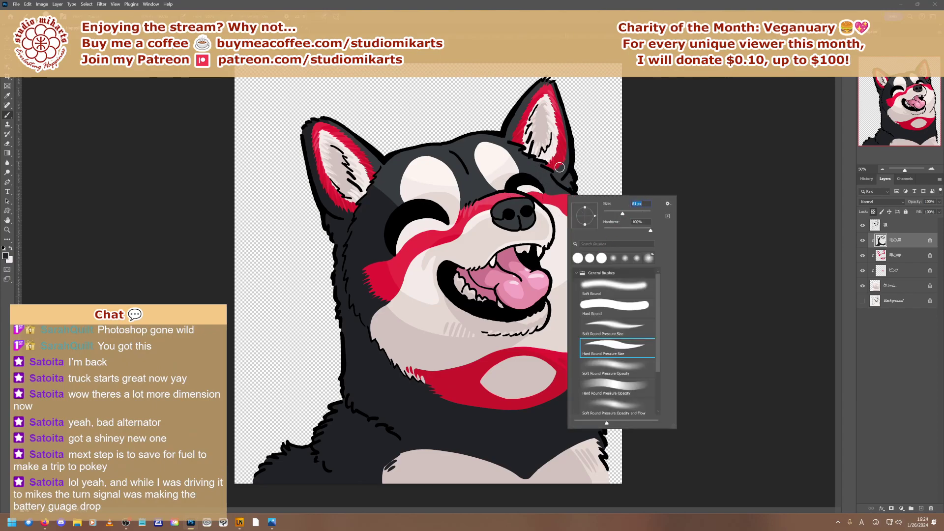
key("Return")
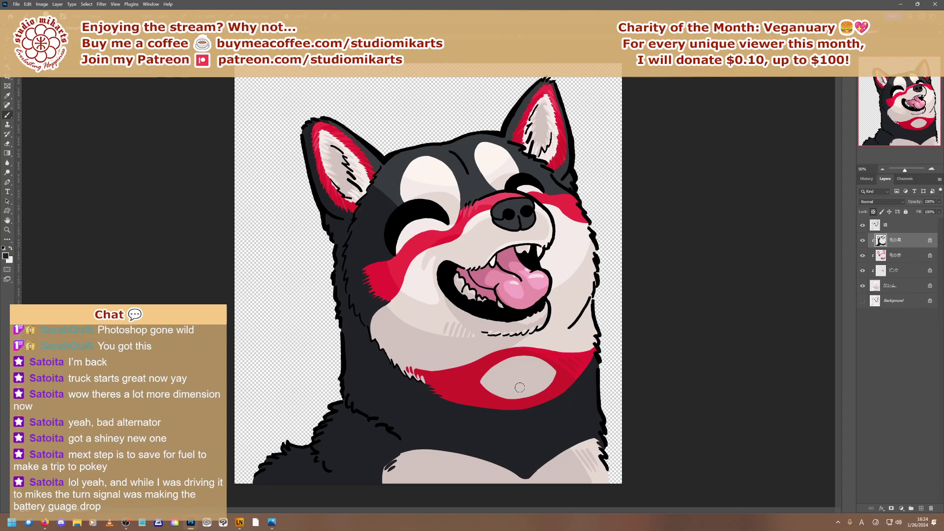
mouse_move(578, 160)
left_mouse_down()
mouse_move(552, 183)
mouse_move(553, 166)
mouse_move(570, 167)
mouse_move(571, 182)
mouse_move(558, 179)
mouse_move(571, 191)
mouse_move(559, 175)
left_mouse_up()
left_click(391, 183, "alt")
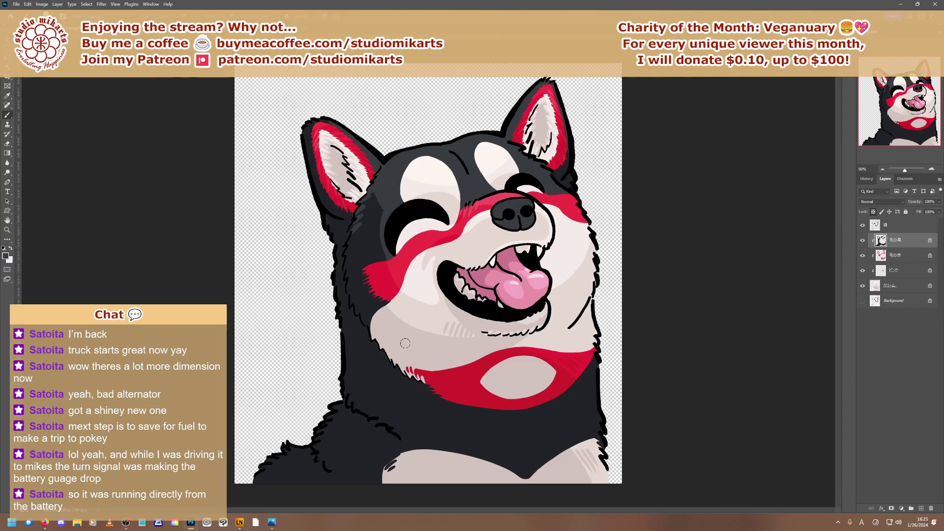
left_click(373, 240, "alt")
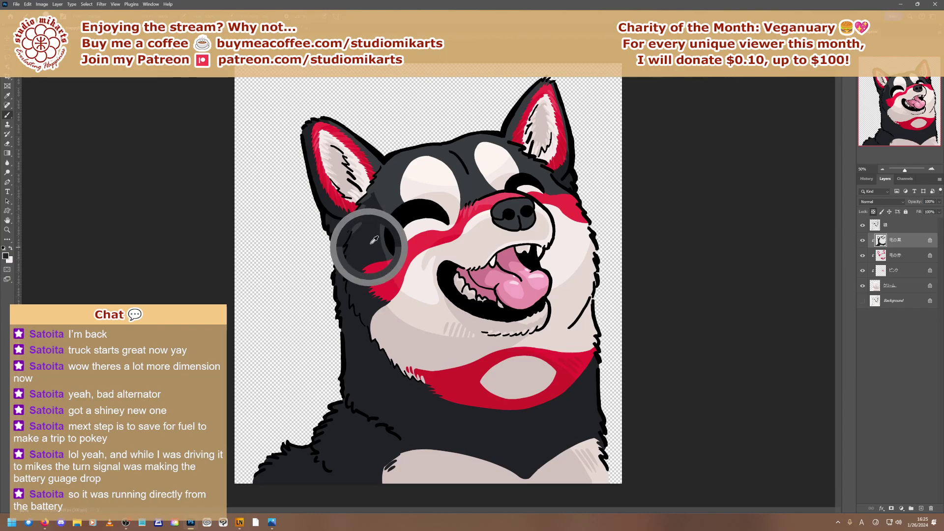
left_click(380, 196, "alt")
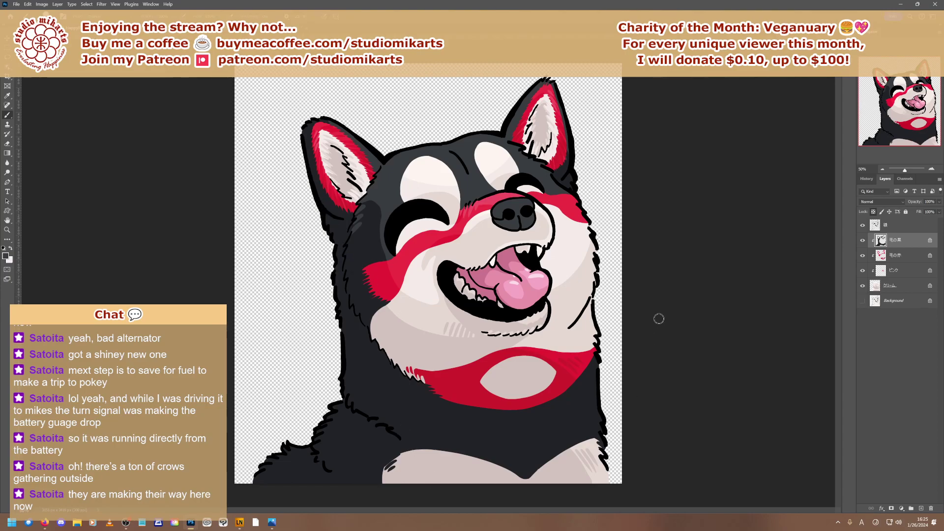
Resample the dark fur tones around the far ear and forehead and refine the shading there, comparing it with the waving dog emote
left_click(569, 182, "alt")
left_click(543, 173, "alt")
left_click(558, 174, "alt")
left_click_drag(469, 168, 478, 196)
key("ctrl+Tab")
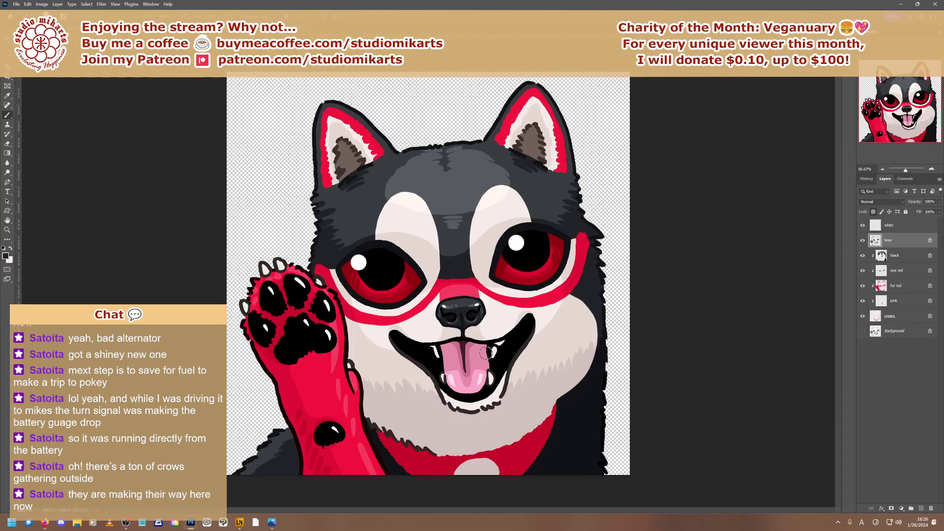
key("ctrl+Tab")
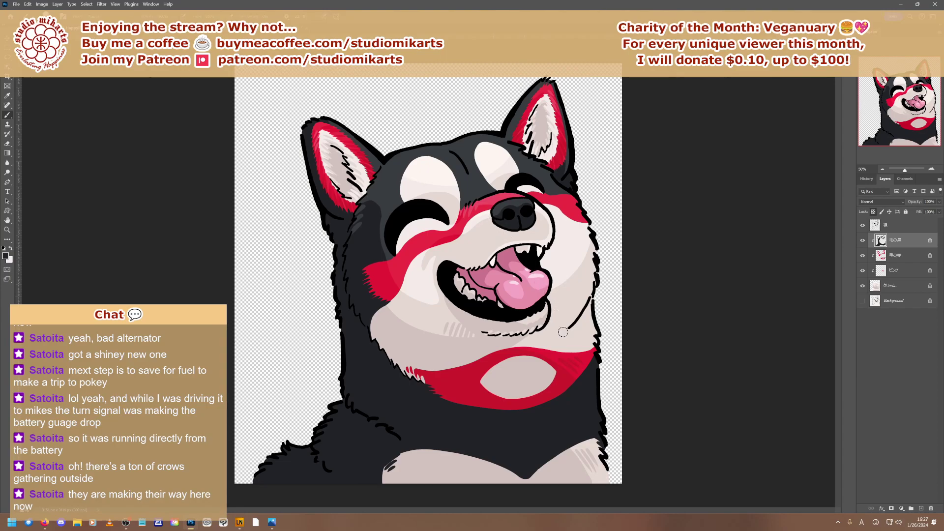
left_click(513, 202, "alt")
left_click(364, 204, "alt")
Sample the darkest black from the waving dog's shoulder and paint it beside the near ear, on the shoulder and below the red neck band
key("ctrl+Tab")
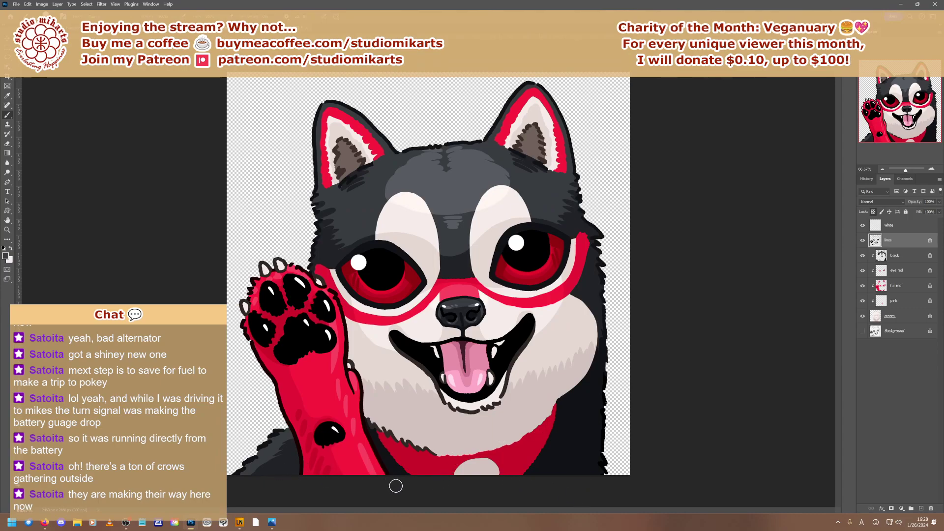
left_click(580, 436, "alt")
key("ctrl+Tab")
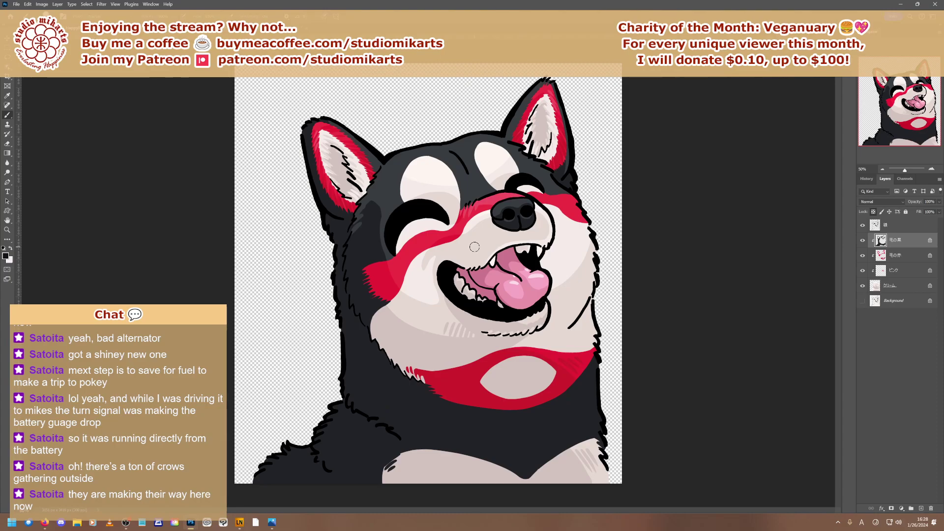
left_click_drag(344, 239, 348, 225)
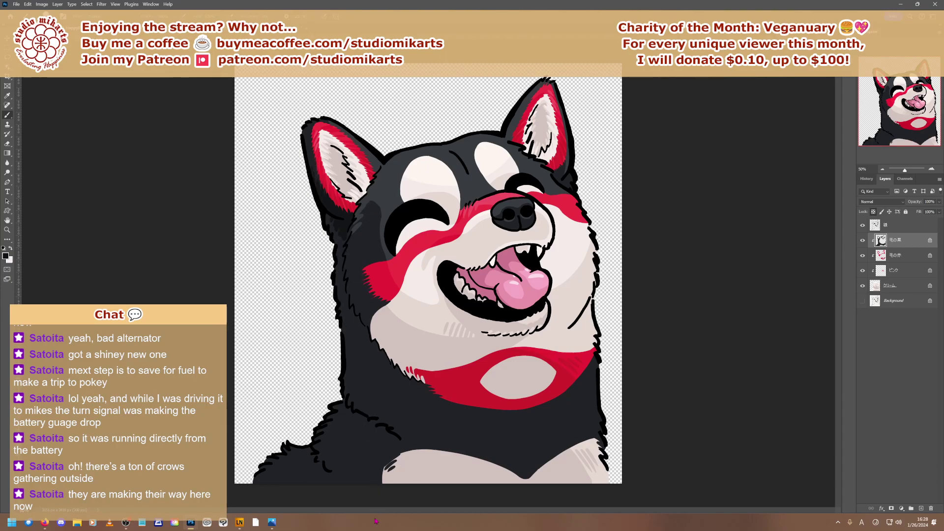
mouse_move(308, 449)
left_mouse_down()
mouse_move(297, 449)
mouse_move(309, 458)
mouse_move(295, 451)
mouse_move(315, 467)
left_mouse_up()
mouse_move(560, 440)
left_mouse_down()
mouse_move(553, 436)
mouse_move(567, 457)
mouse_move(544, 415)
left_mouse_up()
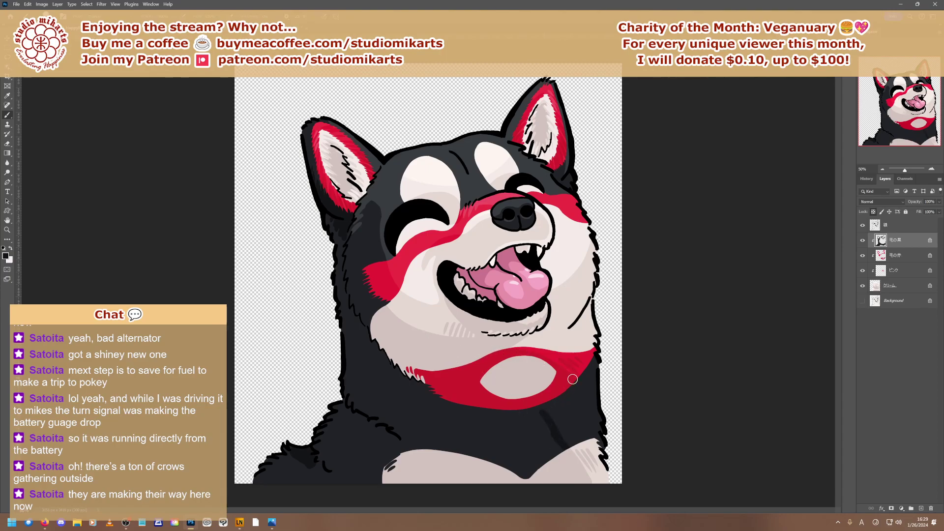
mouse_move(574, 392)
left_mouse_down()
mouse_move(583, 415)
mouse_move(569, 400)
mouse_move(582, 423)
mouse_move(574, 414)
mouse_move(570, 428)
mouse_move(564, 392)
mouse_move(568, 441)
left_mouse_up()
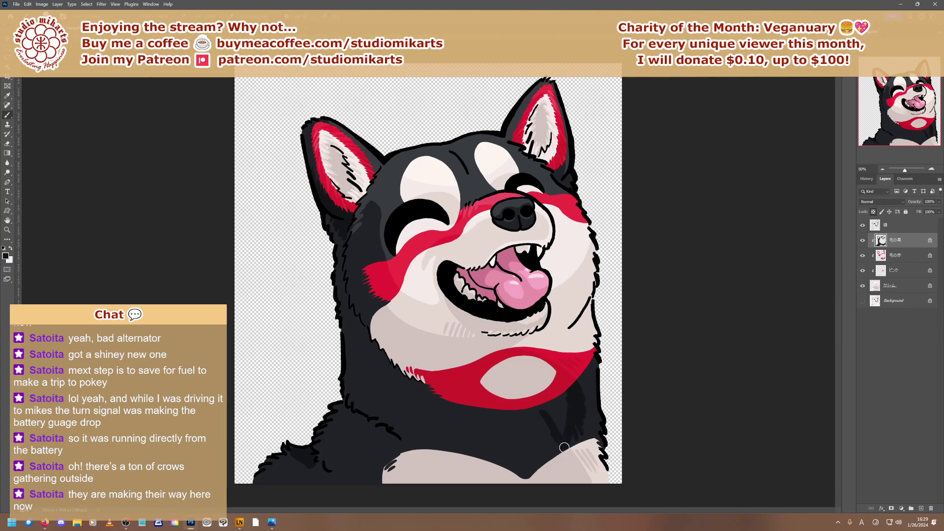
mouse_move(564, 396)
left_mouse_down()
mouse_move(562, 439)
mouse_move(552, 438)
mouse_move(544, 400)
mouse_move(559, 454)
left_mouse_up()
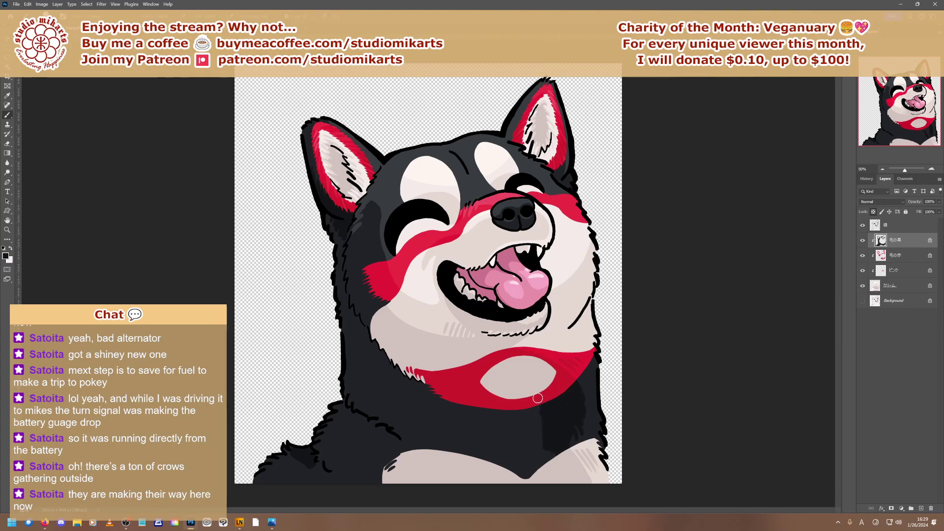
left_click_drag(538, 398, 544, 447)
Enlarge the brush and extend the near-black shadow across the rest of the chest, neck and shoulder
right_click(541, 439)
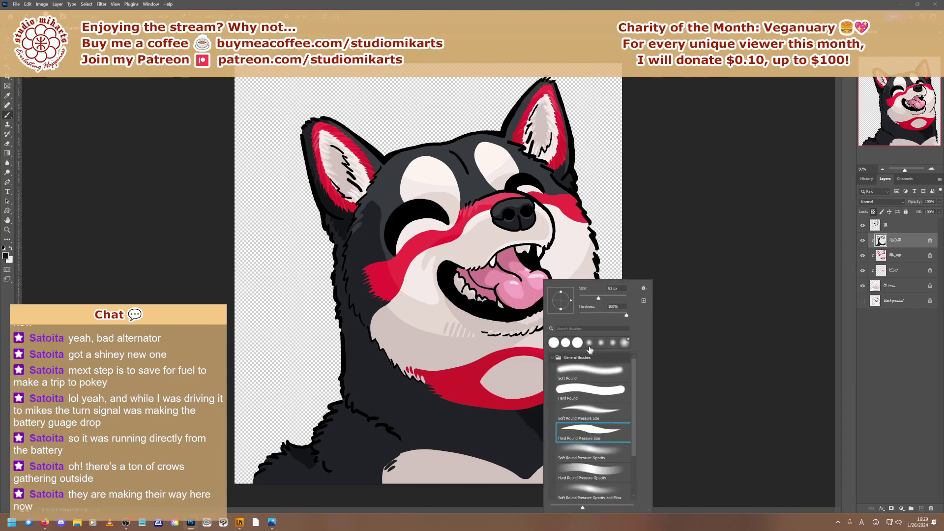
key("Return")
mouse_move(439, 466)
left_mouse_down()
mouse_move(513, 473)
mouse_move(483, 429)
mouse_move(548, 461)
mouse_move(496, 403)
mouse_move(504, 426)
mouse_move(496, 439)
mouse_move(412, 409)
mouse_move(392, 411)
mouse_move(436, 443)
mouse_move(444, 468)
mouse_move(342, 436)
mouse_move(309, 434)
mouse_move(261, 458)
mouse_move(375, 491)
left_mouse_up()
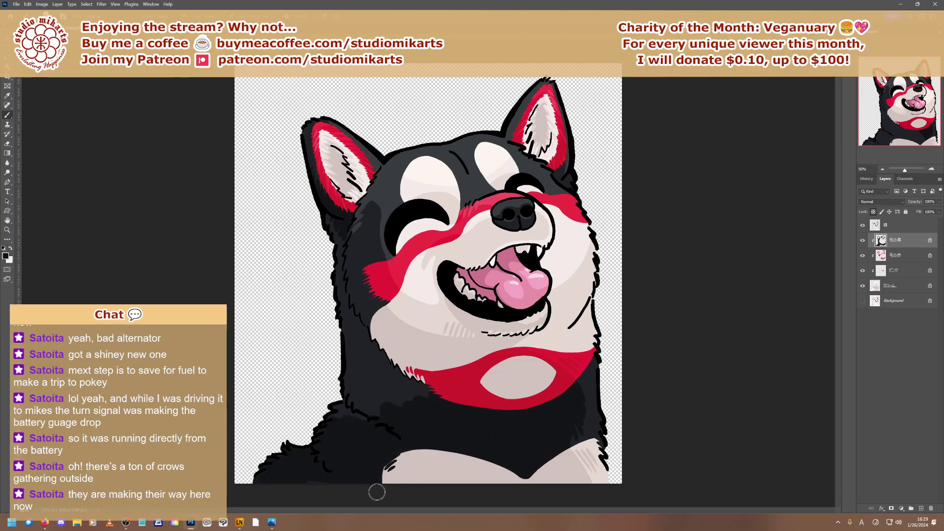
mouse_move(326, 417)
left_mouse_down()
mouse_move(312, 402)
mouse_move(446, 400)
mouse_move(355, 333)
mouse_move(353, 323)
mouse_move(379, 318)
mouse_move(392, 325)
mouse_move(355, 286)
mouse_move(349, 322)
mouse_move(345, 301)
mouse_move(349, 291)
mouse_move(362, 393)
left_mouse_up()
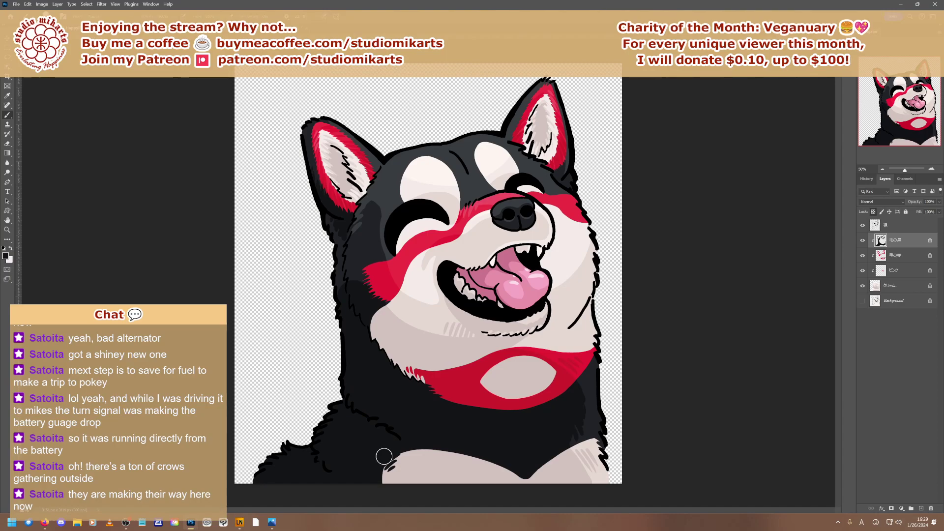
Paint the deepest fur shadow down the side of the face and neck, and refine the shading on the shoulder
left_click_drag(345, 248, 346, 296)
mouse_move(372, 248)
left_mouse_down()
mouse_move(344, 291)
mouse_move(338, 283)
mouse_move(346, 388)
mouse_move(358, 410)
mouse_move(405, 439)
left_mouse_up()
mouse_move(344, 399)
left_mouse_down()
mouse_move(329, 411)
mouse_move(314, 449)
mouse_move(358, 491)
left_mouse_up()
mouse_move(307, 444)
left_mouse_down()
mouse_move(286, 444)
mouse_move(286, 458)
mouse_move(264, 456)
mouse_move(255, 477)
left_mouse_up()
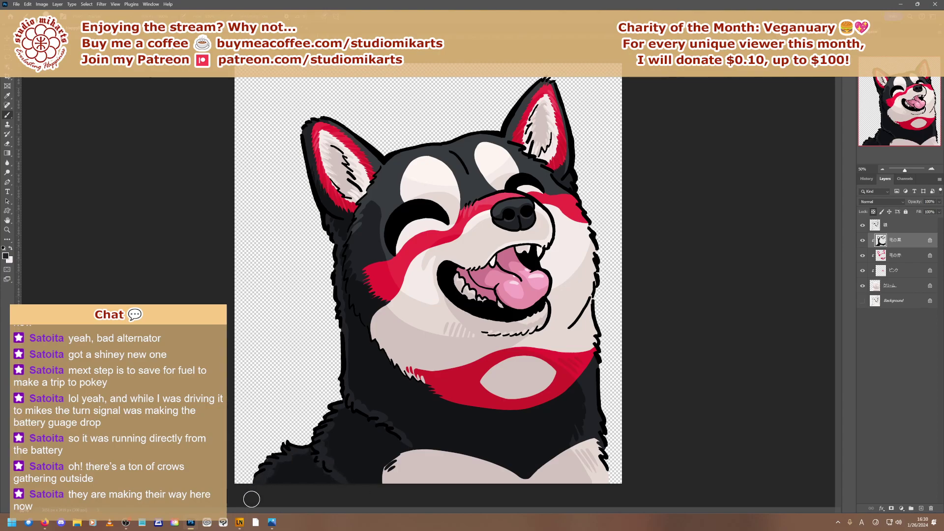
left_click_drag(304, 447, 305, 447)
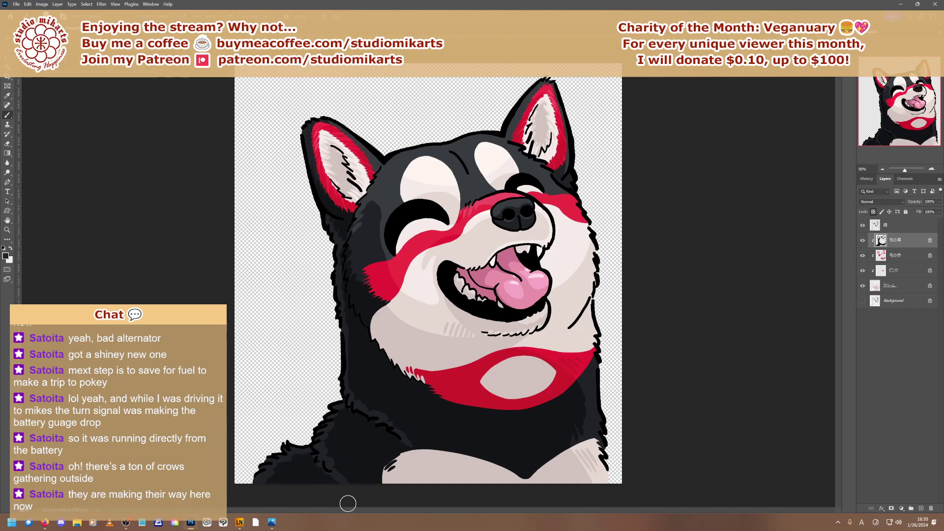